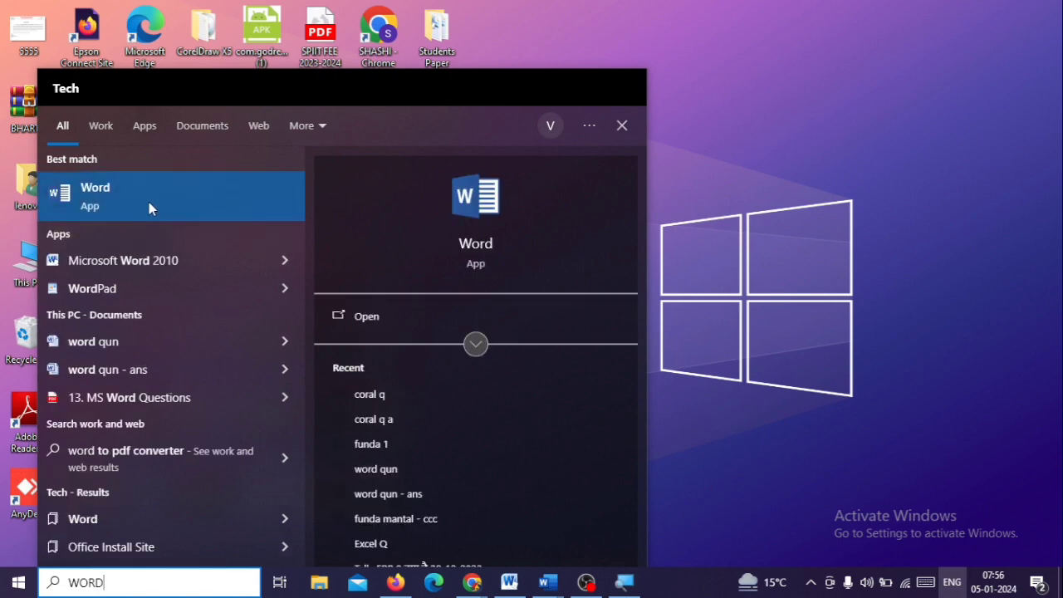
Search Windows for WORD, launch the Word app with a blank document and maximize its window
click(149, 202)
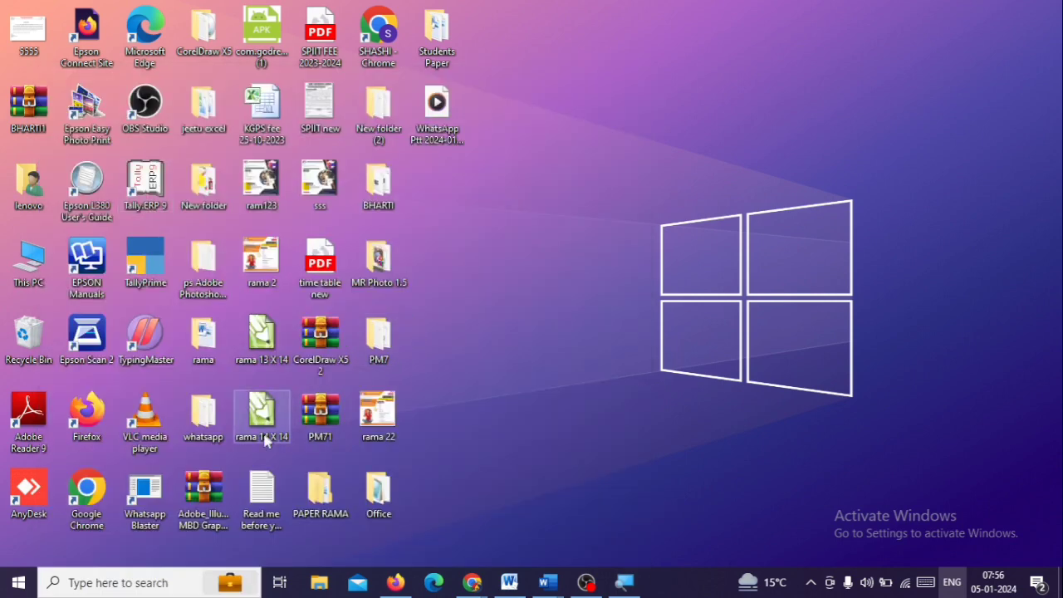
click(18, 582)
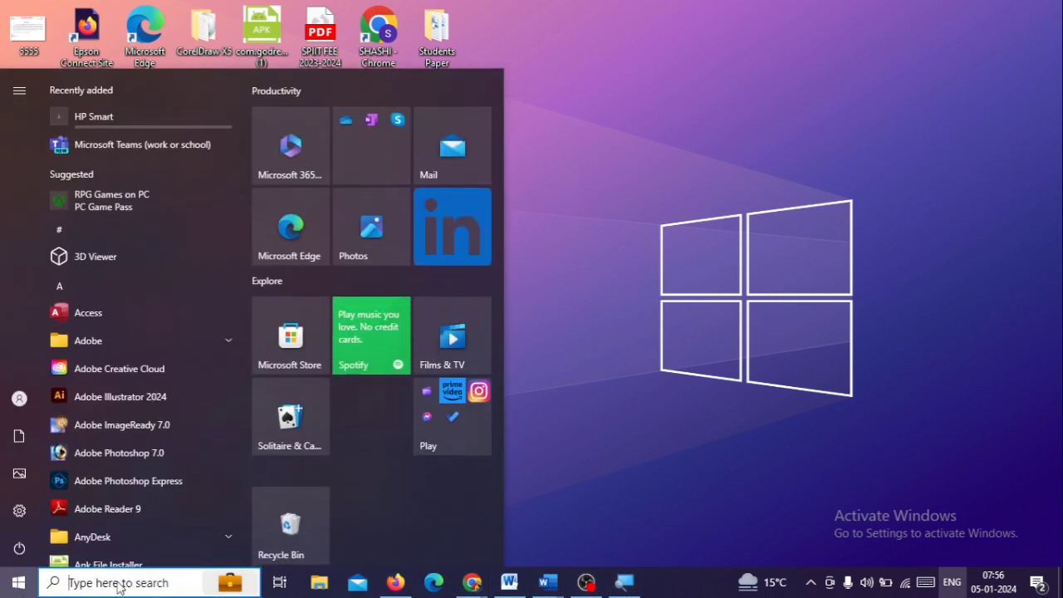
text(WORD)
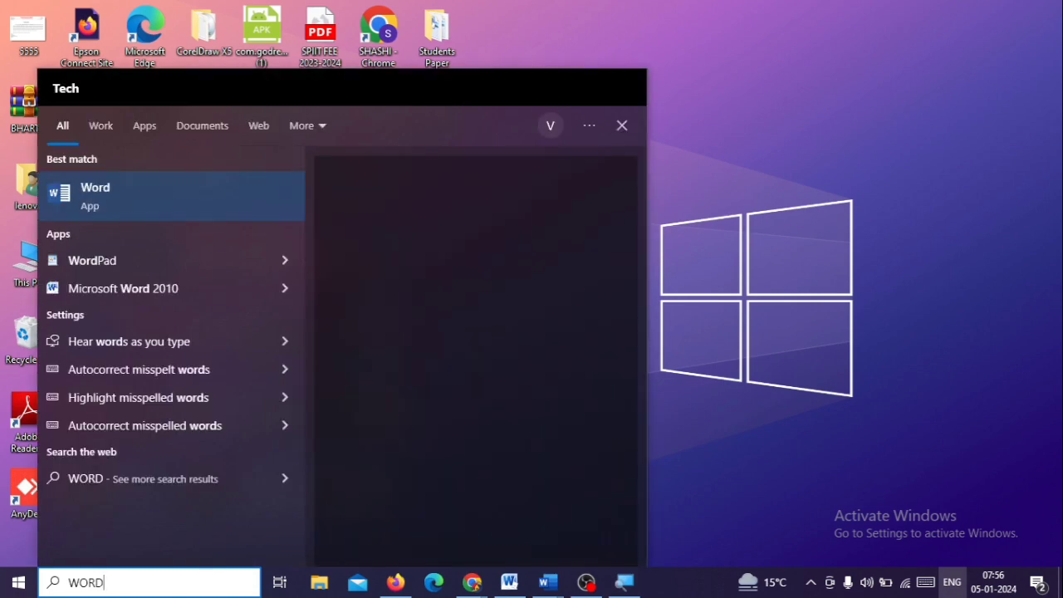
click(143, 196)
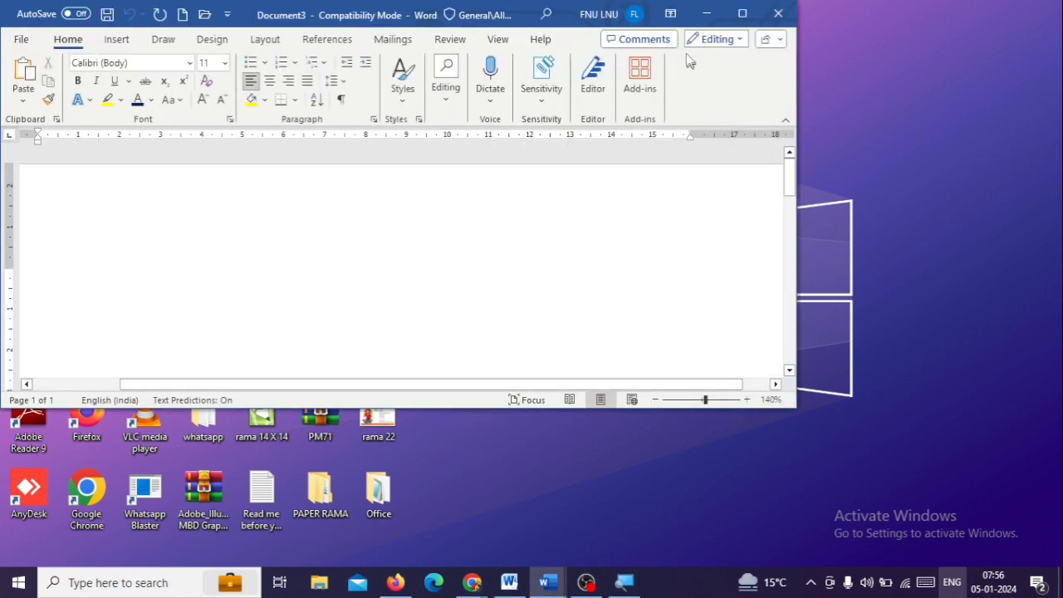
click(736, 16)
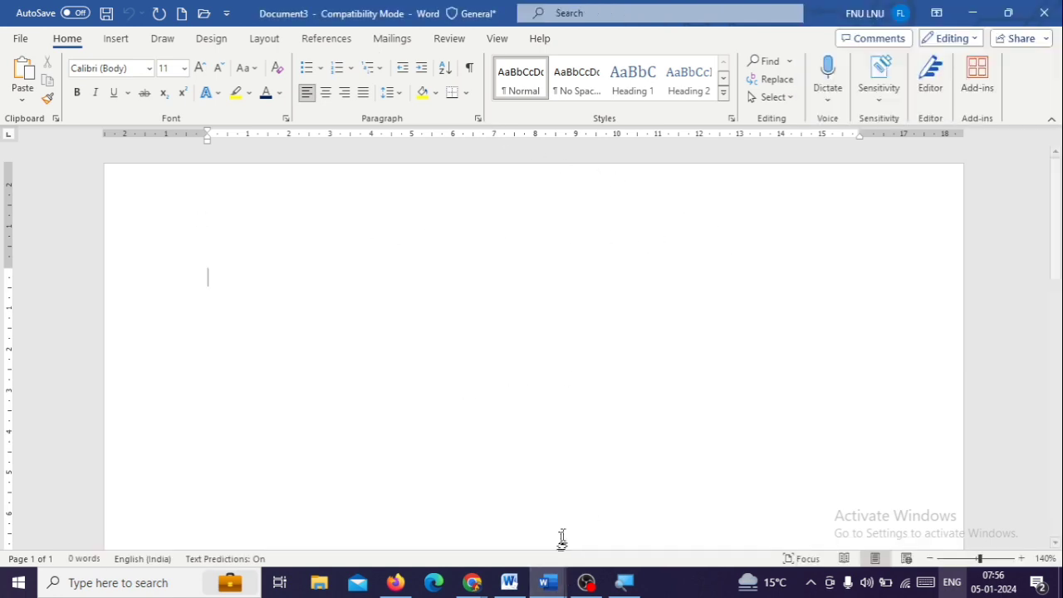
Switch to the open Document2 and look through its Hindi and English paragraphs
click(553, 585)
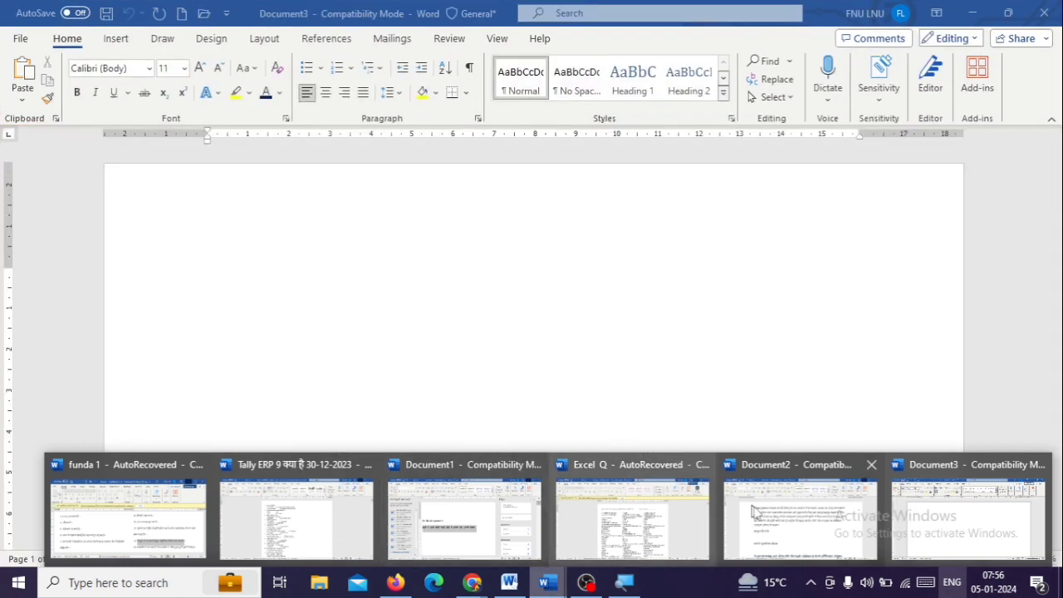
click(753, 513)
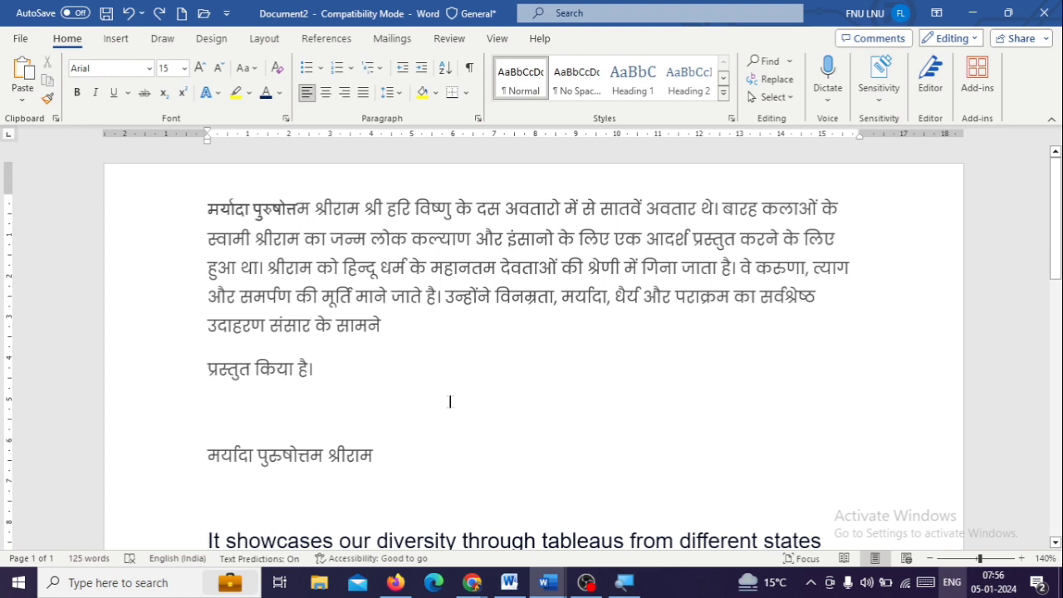
click(22, 39)
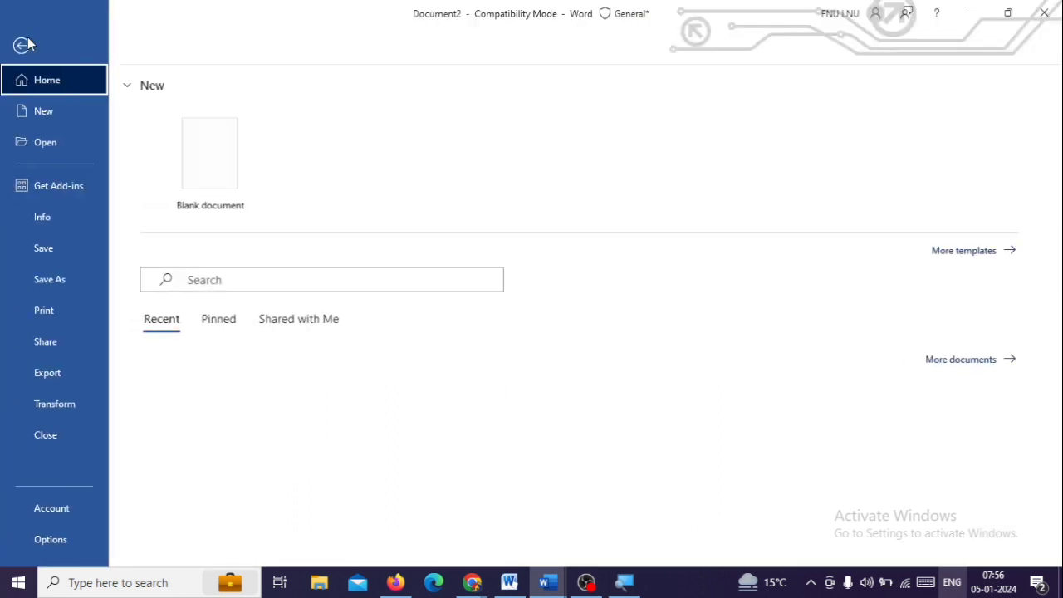
key(Escape)
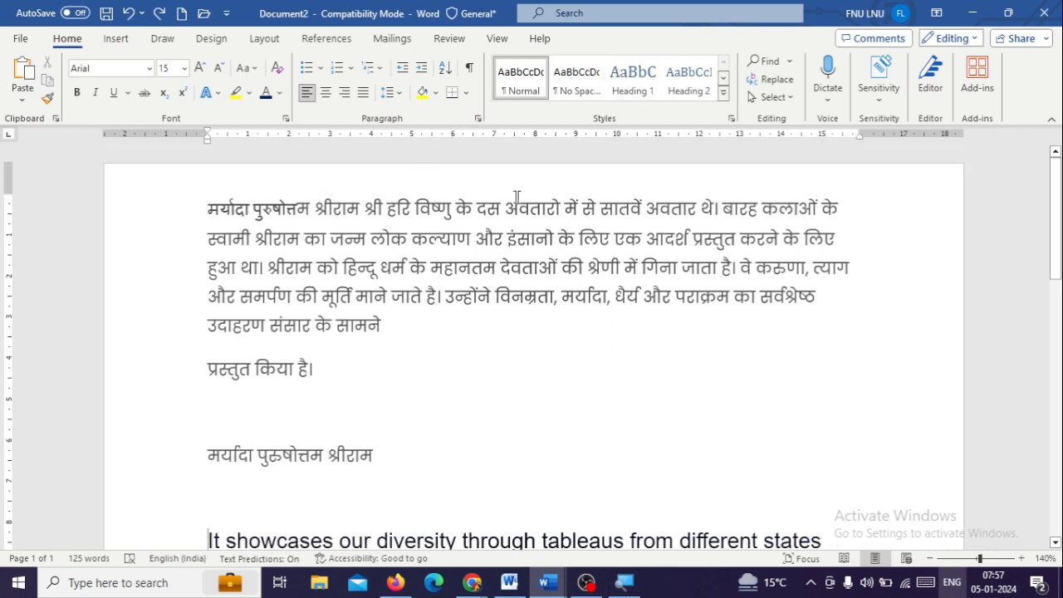
scroll(531, 349, down, 5)
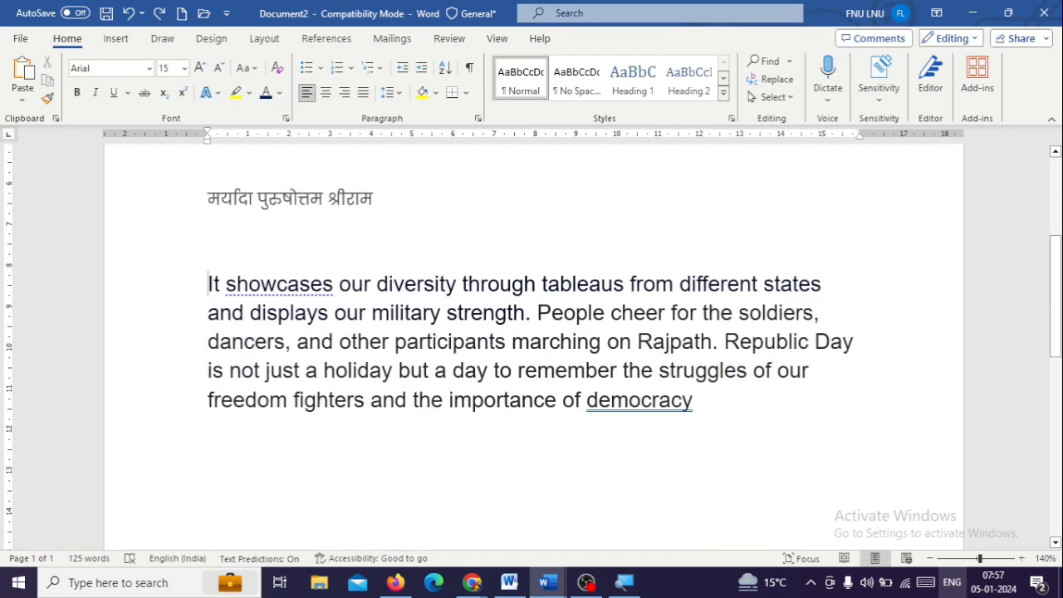
scroll(531, 349, up, 5)
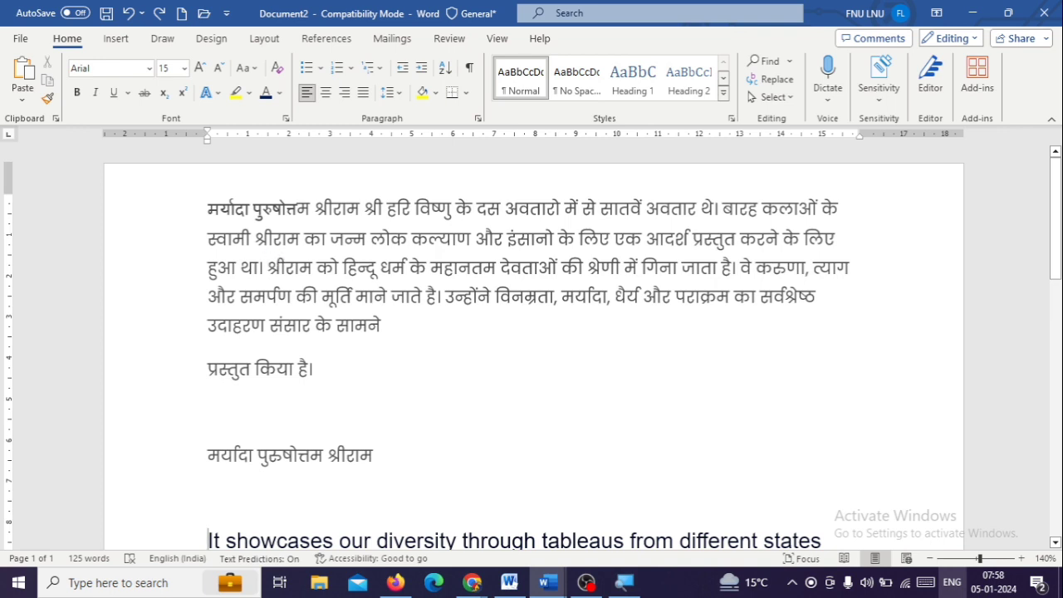
Copy the opening words "मर्यादा पुरुषोत्तम श्रीराम श्री हरि विष्णु" of the first Hindi paragraph
drag(208, 208, 472, 241)
click(511, 297)
drag(208, 209, 453, 208)
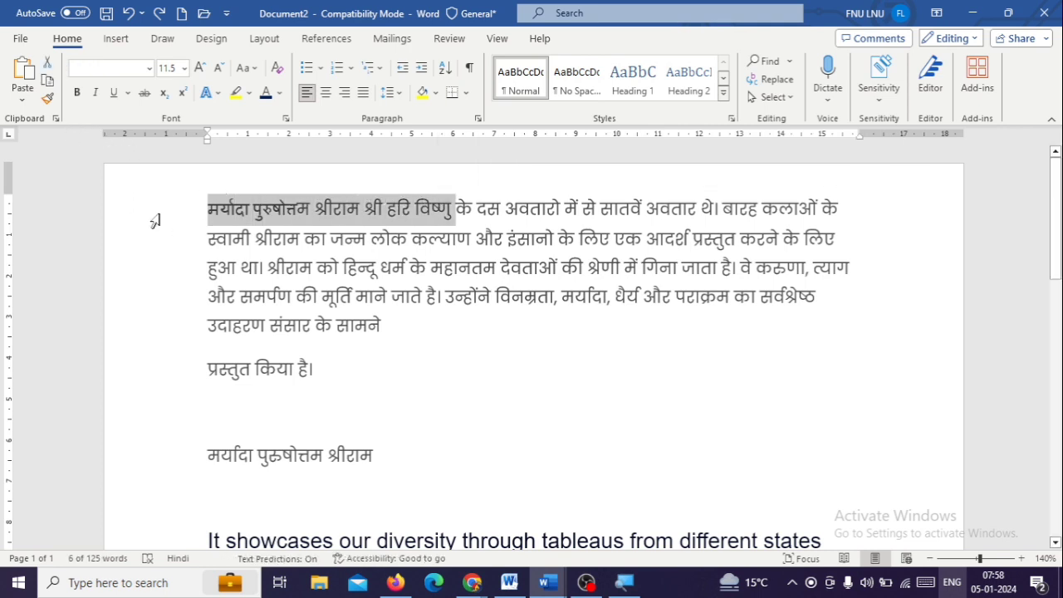
click(47, 82)
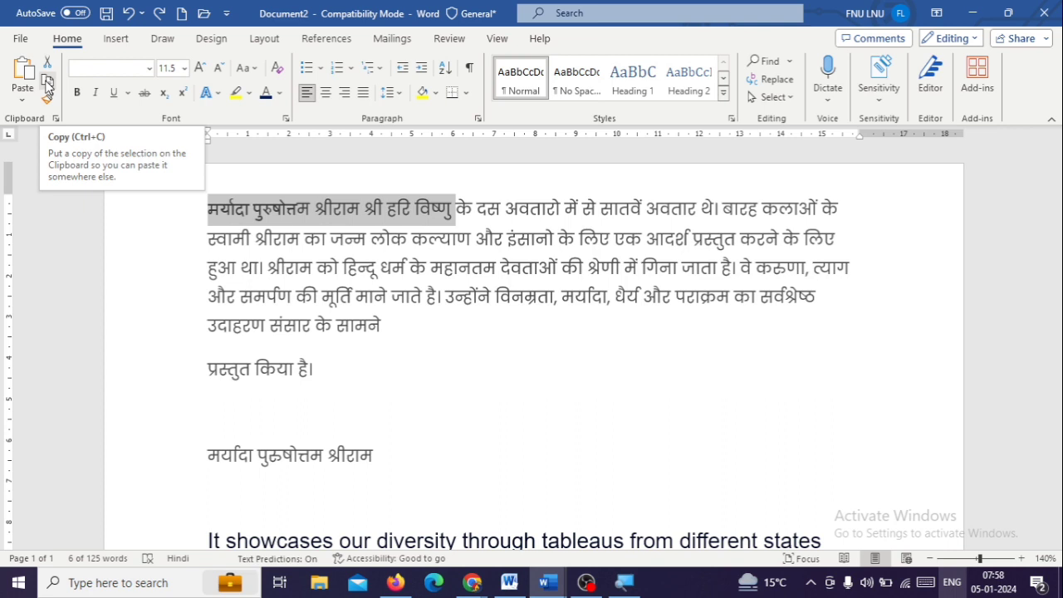
click(47, 84)
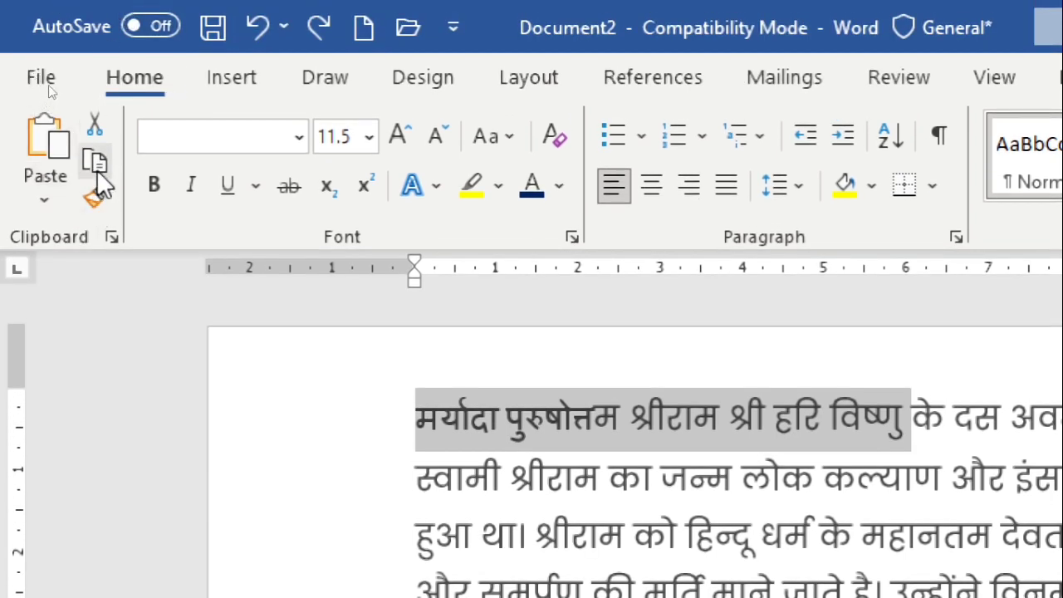
Paste the clipboard content into the blank line above "मर्यादा पुरुषोत्तम श्रीराम"
scroll(593, 438, down, 10)
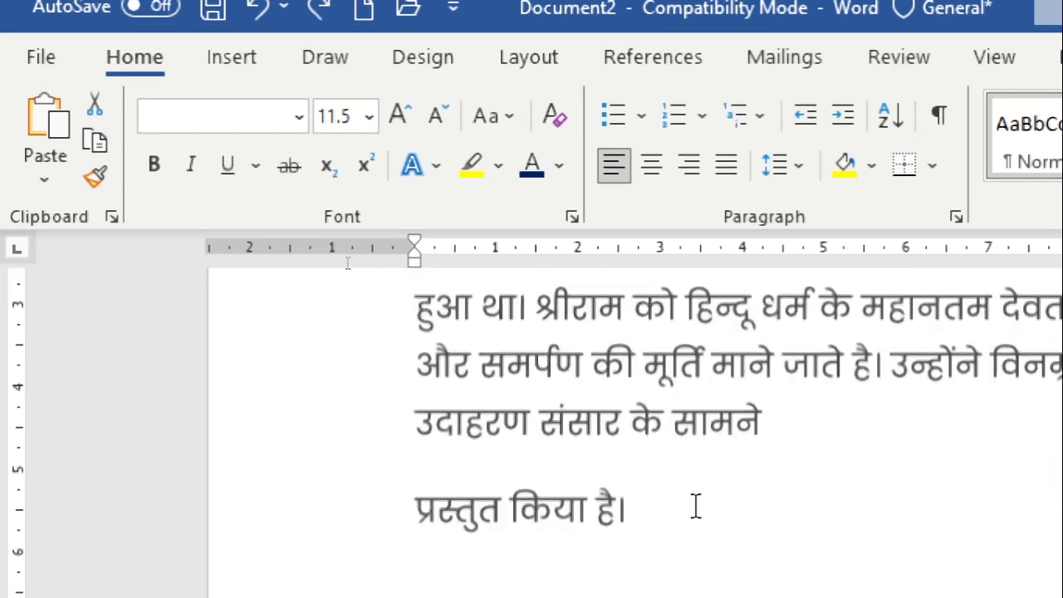
scroll(523, 465, up, 3)
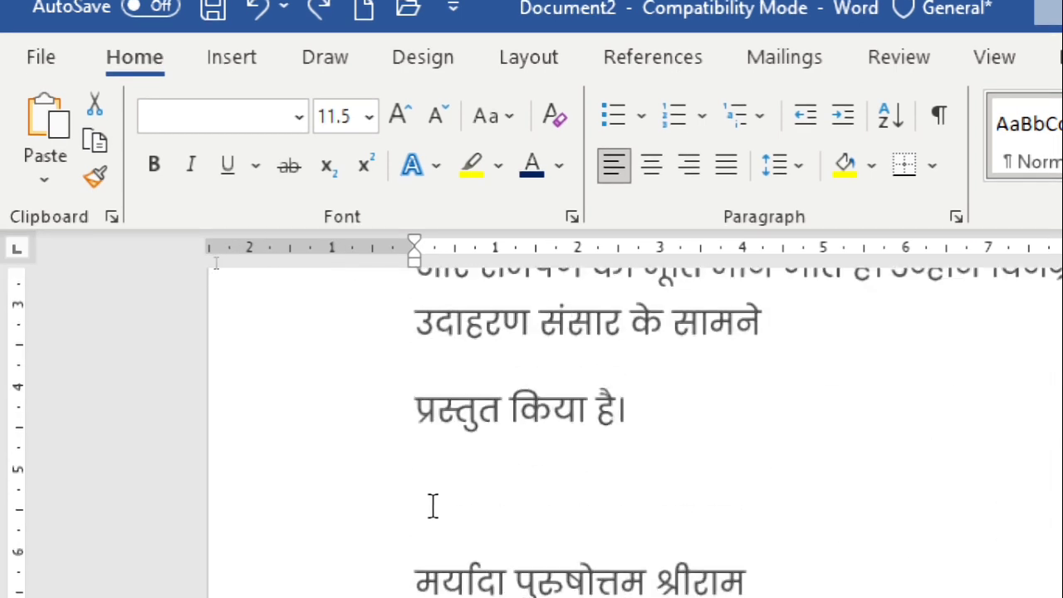
click(454, 488)
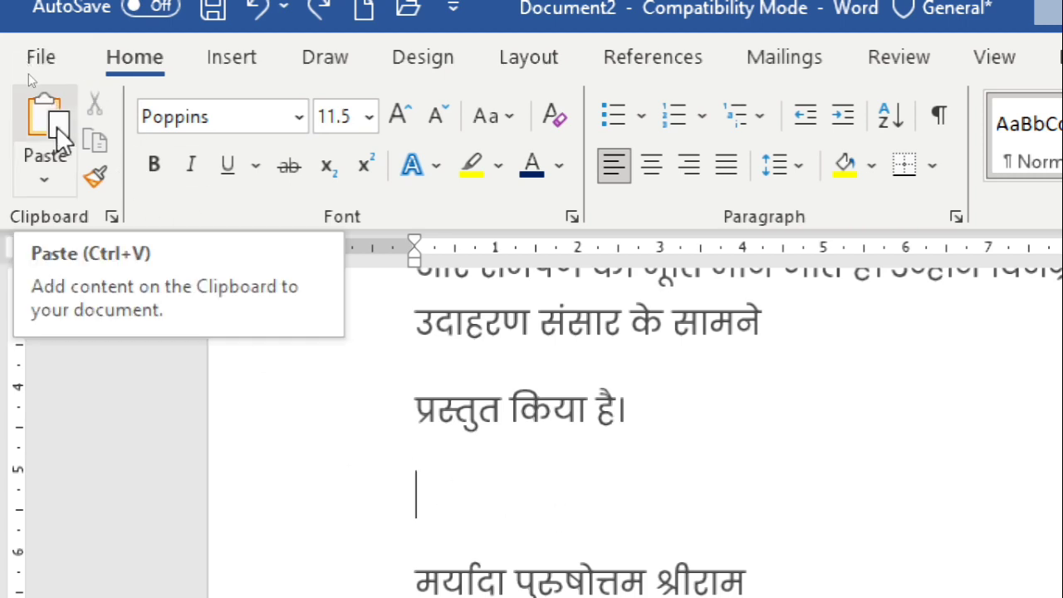
click(43, 180)
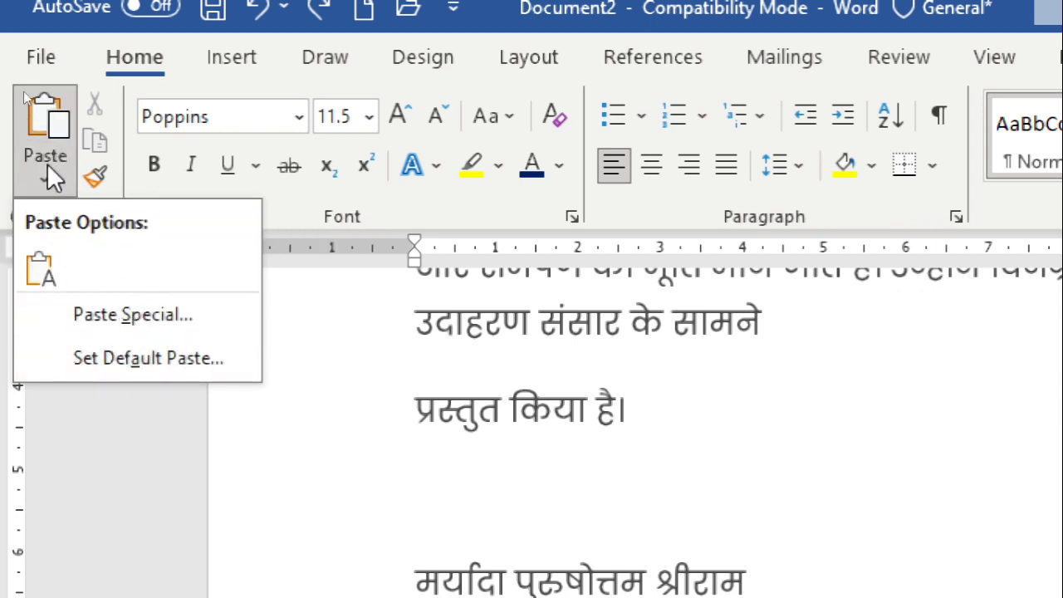
click(35, 115)
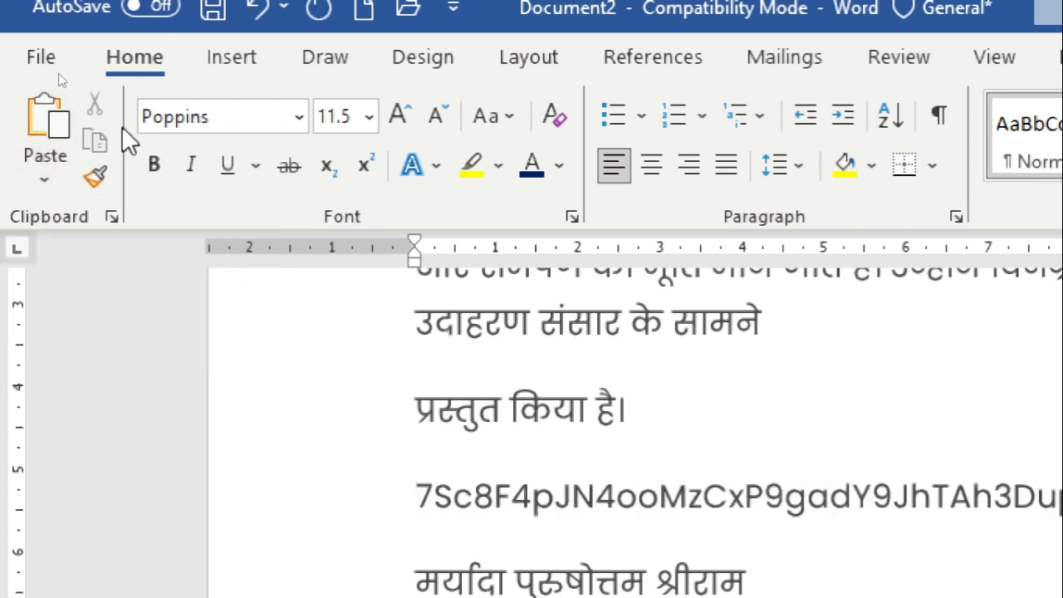
Delete the whole pasted line above "मर्यादा पुरुषोत्तम श्रीराम"
scroll(593, 463, down, 2)
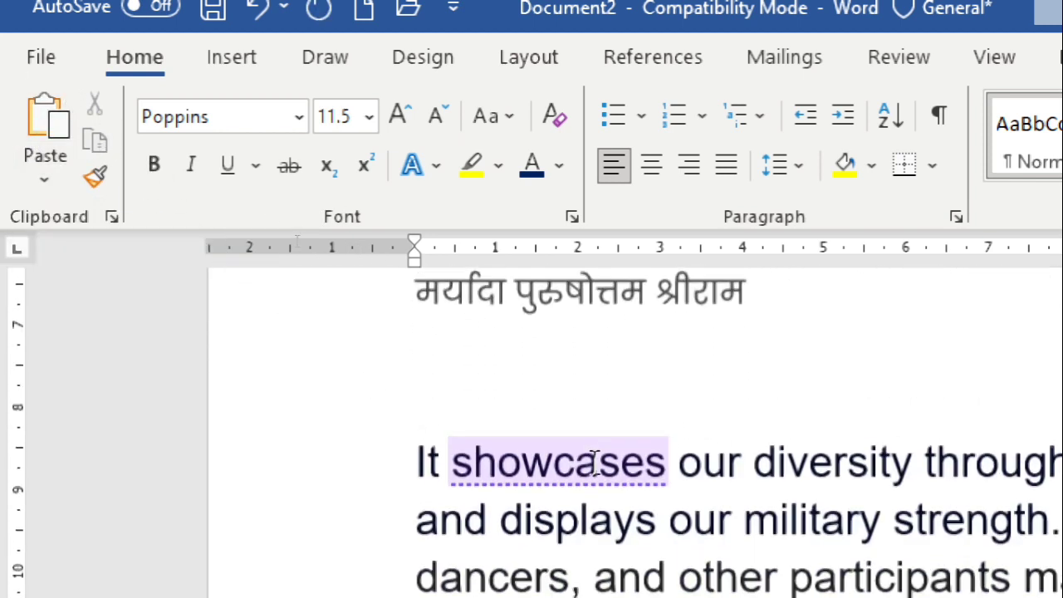
scroll(607, 442, up, 1)
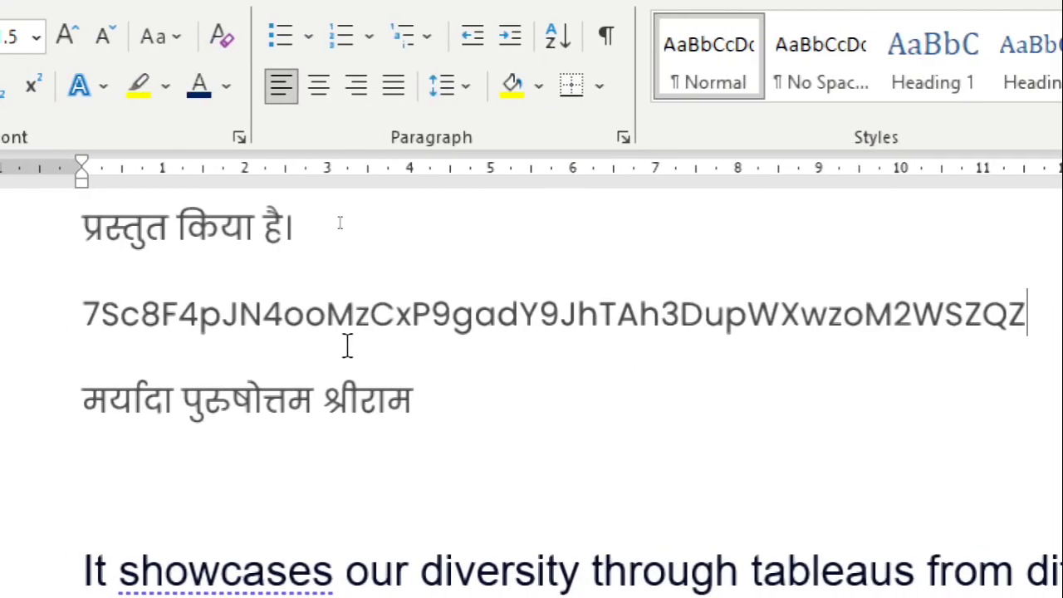
click(35, 317)
key(Delete)
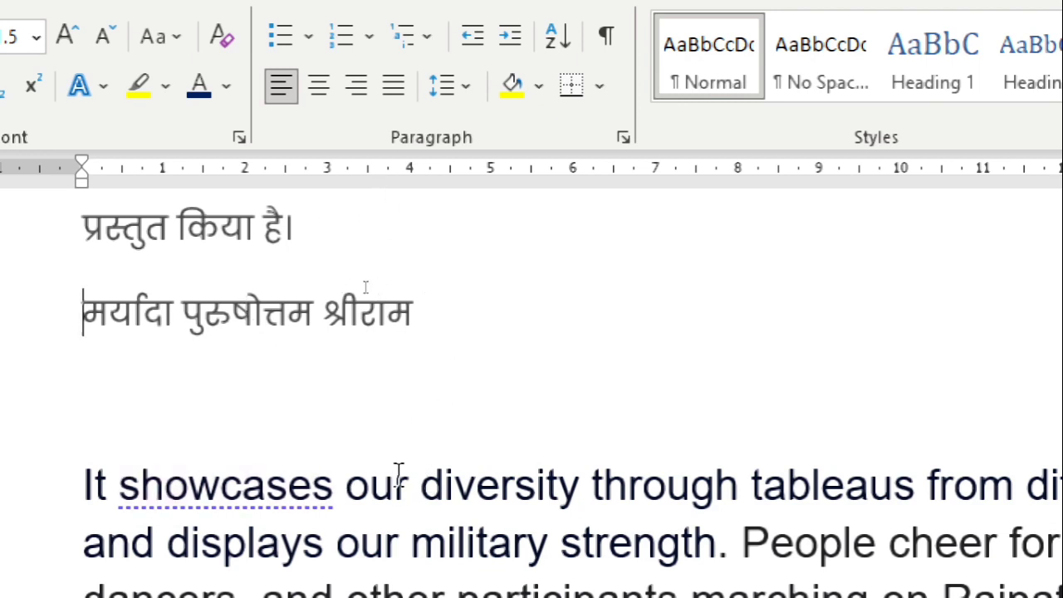
Copy "our diversity through" from the English paragraph and paste it into the blank line above that paragraph
drag(399, 474, 606, 457)
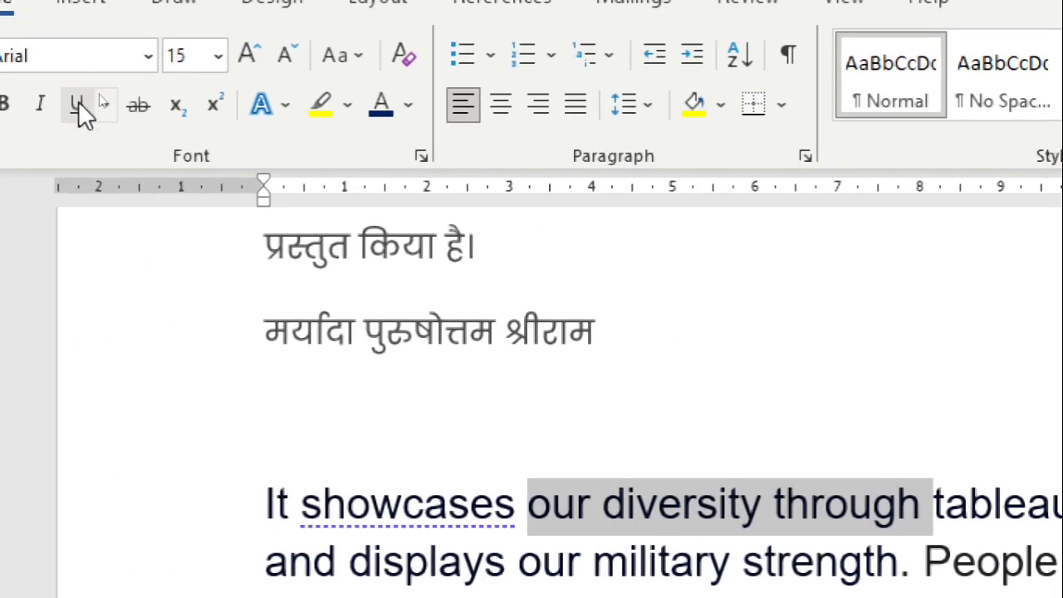
click(87, 81)
click(524, 420)
click(58, 51)
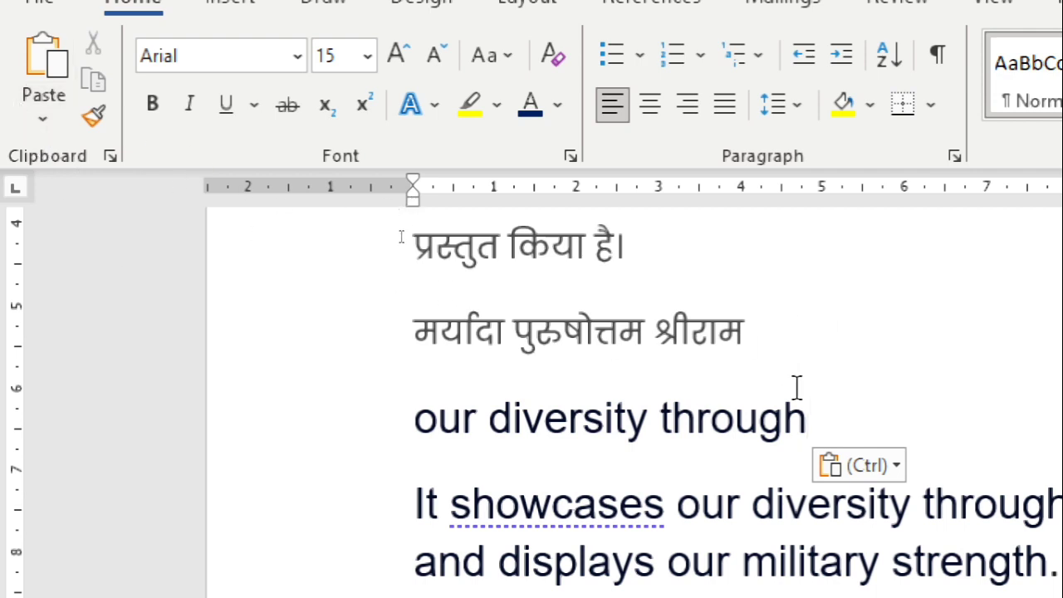
Replace the pasted "our diversity through" line with the copied text pasted as a picture
click(315, 452)
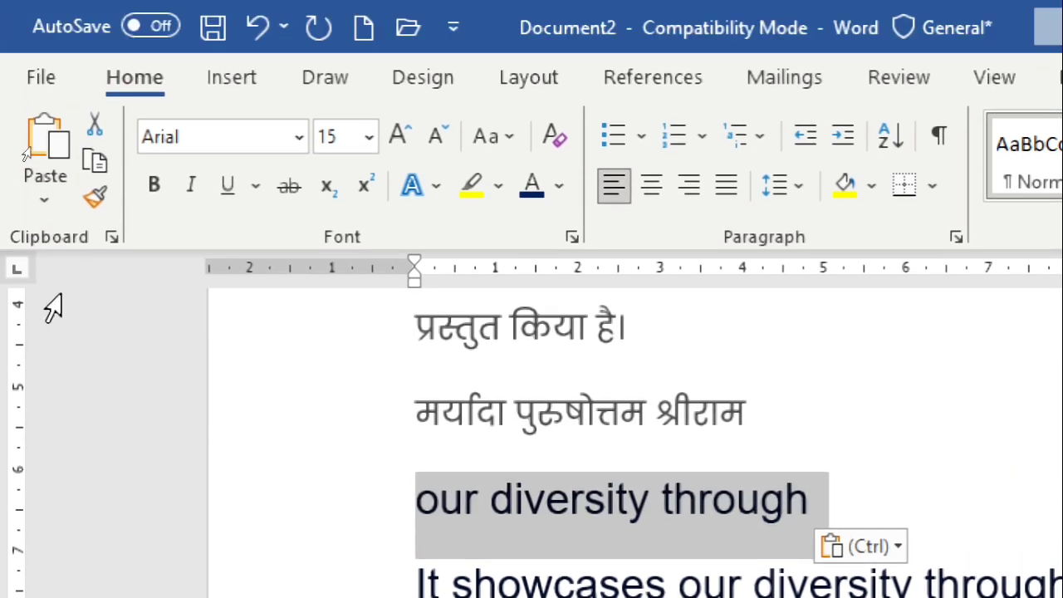
click(46, 137)
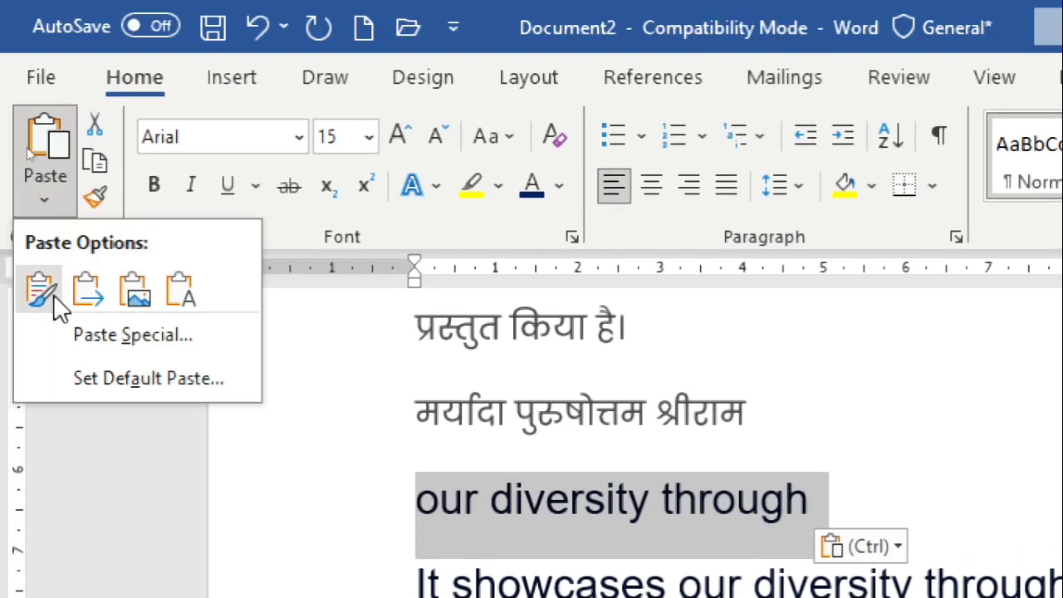
click(138, 295)
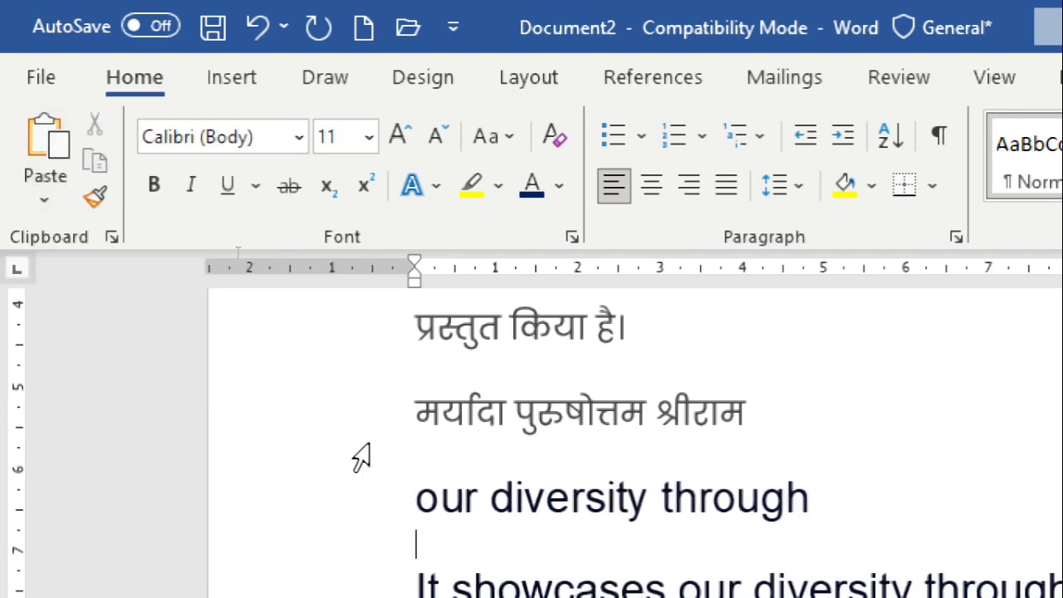
Select the pasted picture of "our diversity through" and delete it
scroll(689, 479, down, 3)
scroll(531, 356, up, 2)
mouse_move(537, 369)
mouse_down()
mouse_move(541, 384)
mouse_move(644, 378)
mouse_move(527, 368)
mouse_up()
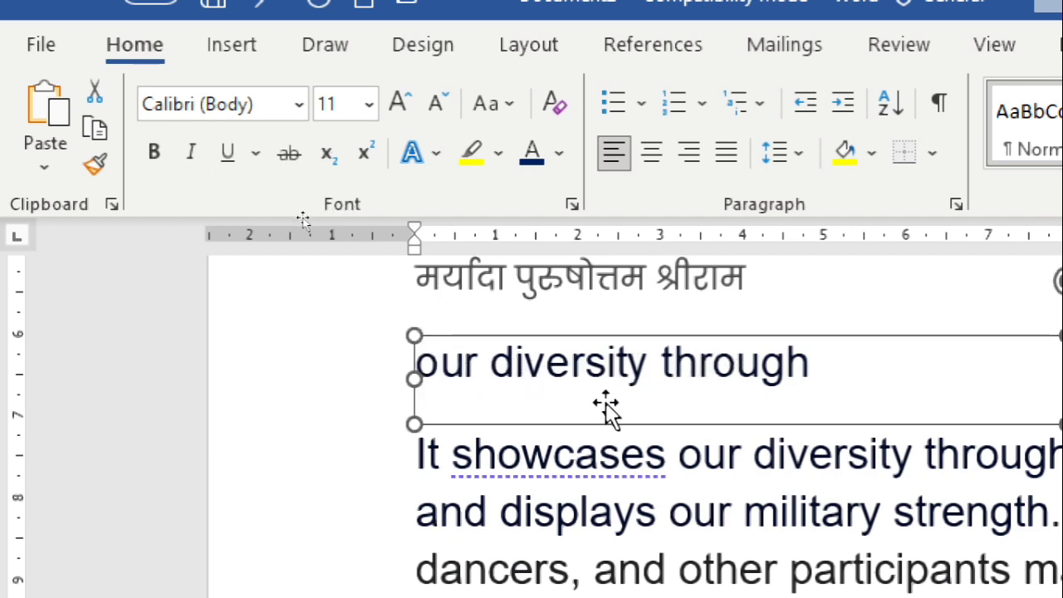
key(Delete)
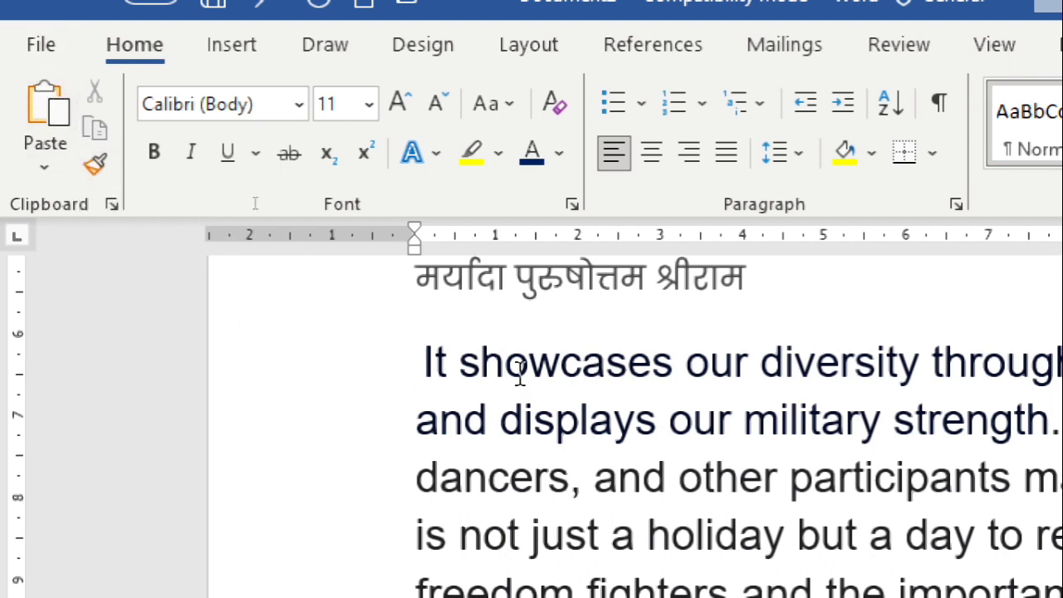
Apply the green bevelled text effect and a blue highlight to the words "It showcases" in the English paragraph
drag(424, 353, 641, 362)
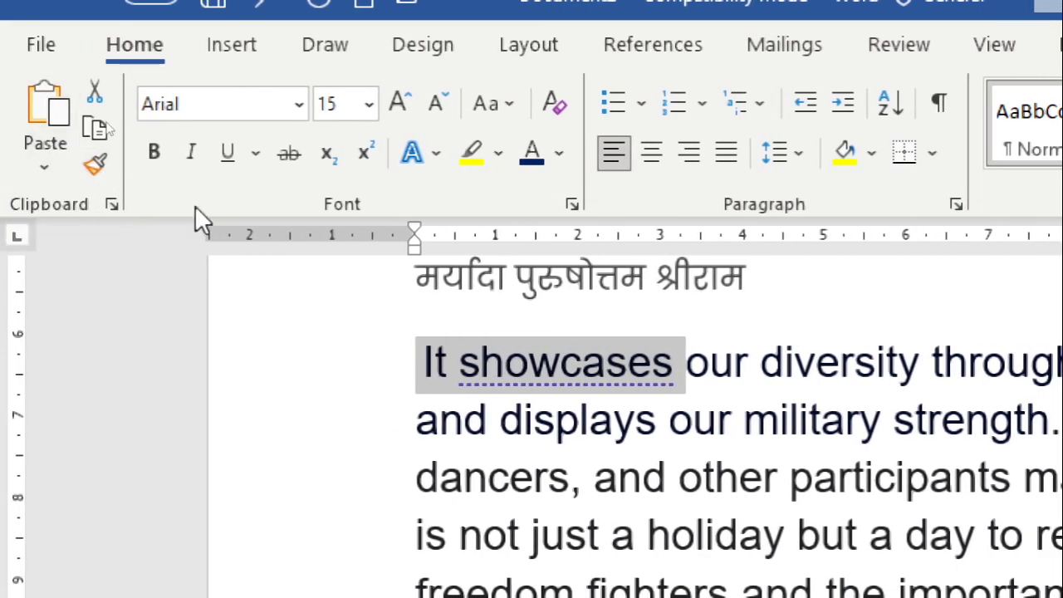
click(434, 152)
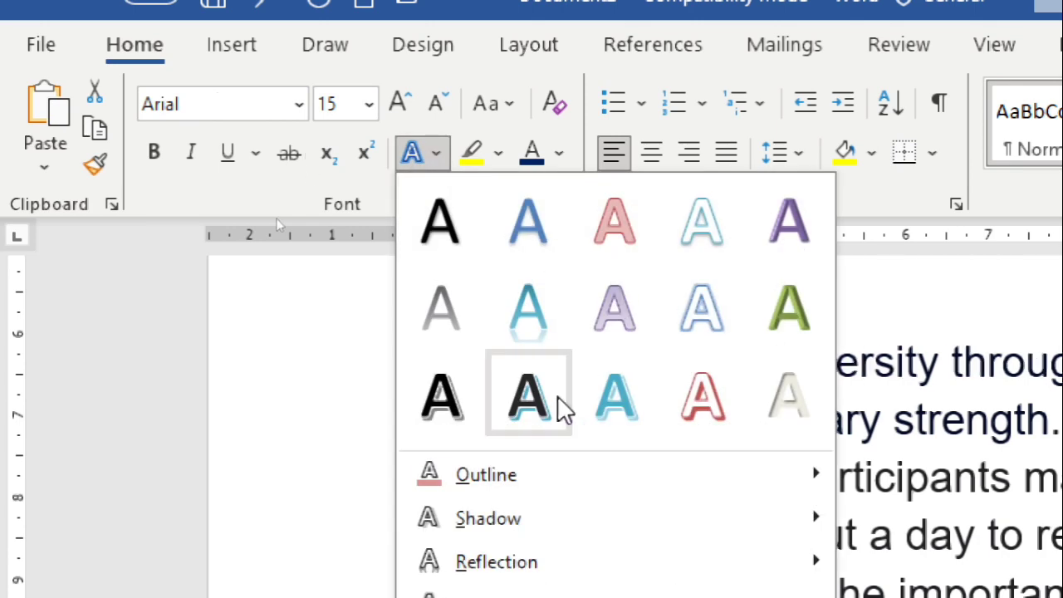
click(786, 307)
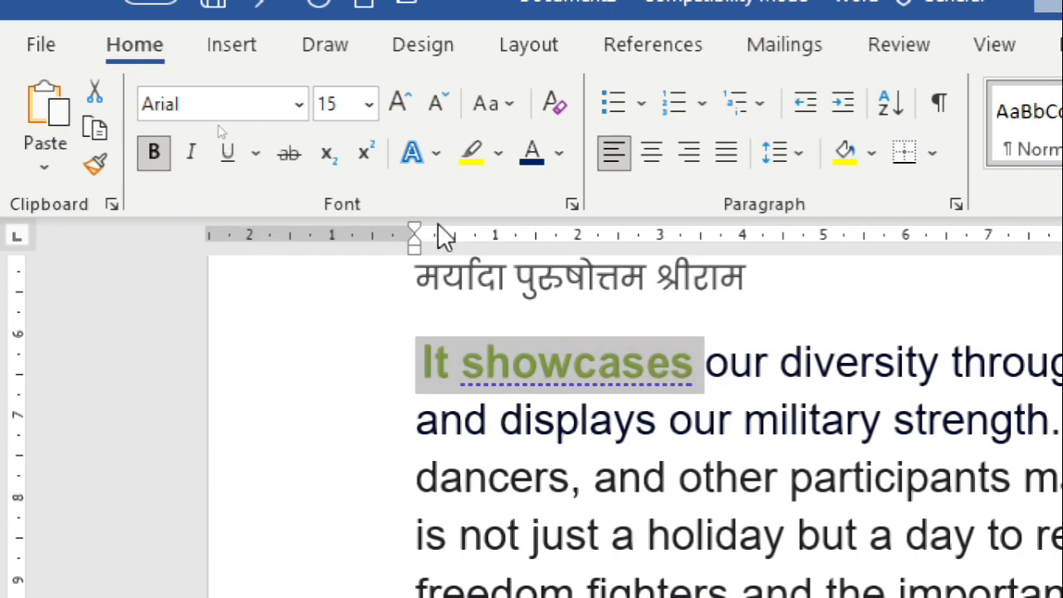
click(497, 154)
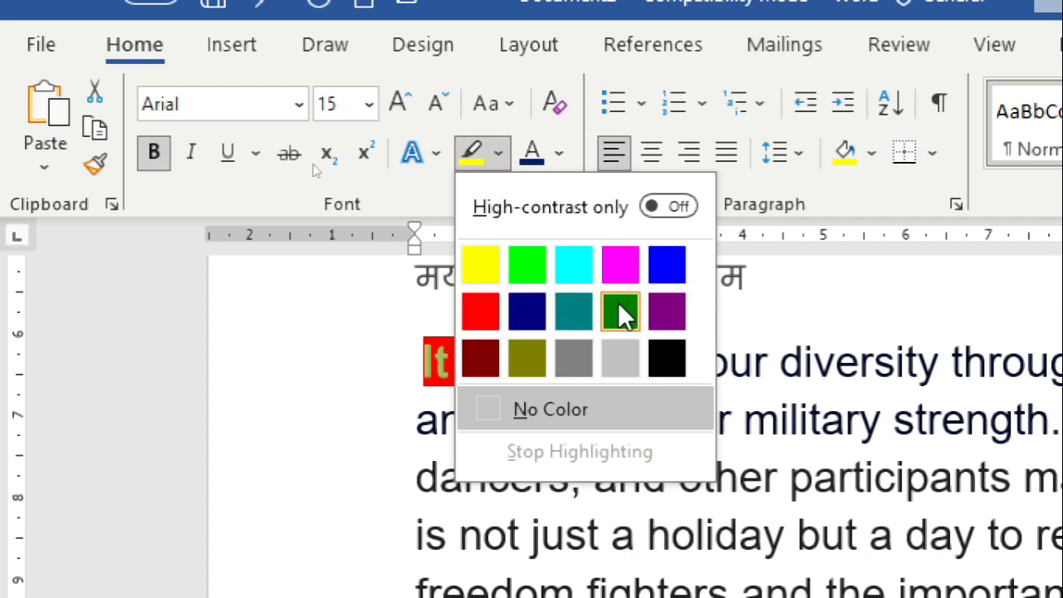
click(672, 264)
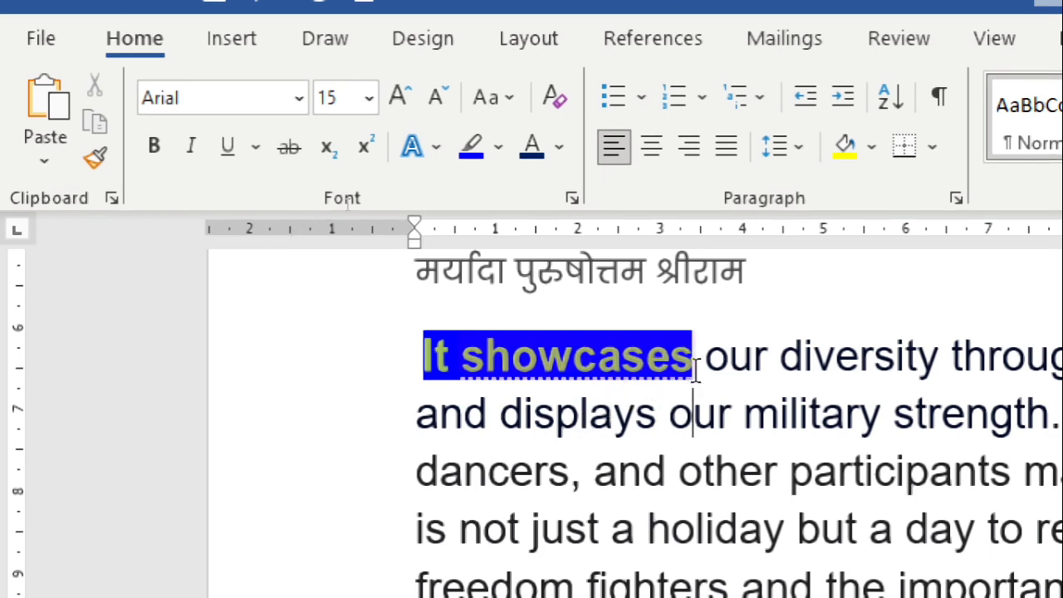
Copy the formatting of "showcases" onto the text from "displays our military strength" through "not just a holiday" with Format Painter
drag(694, 365, 409, 363)
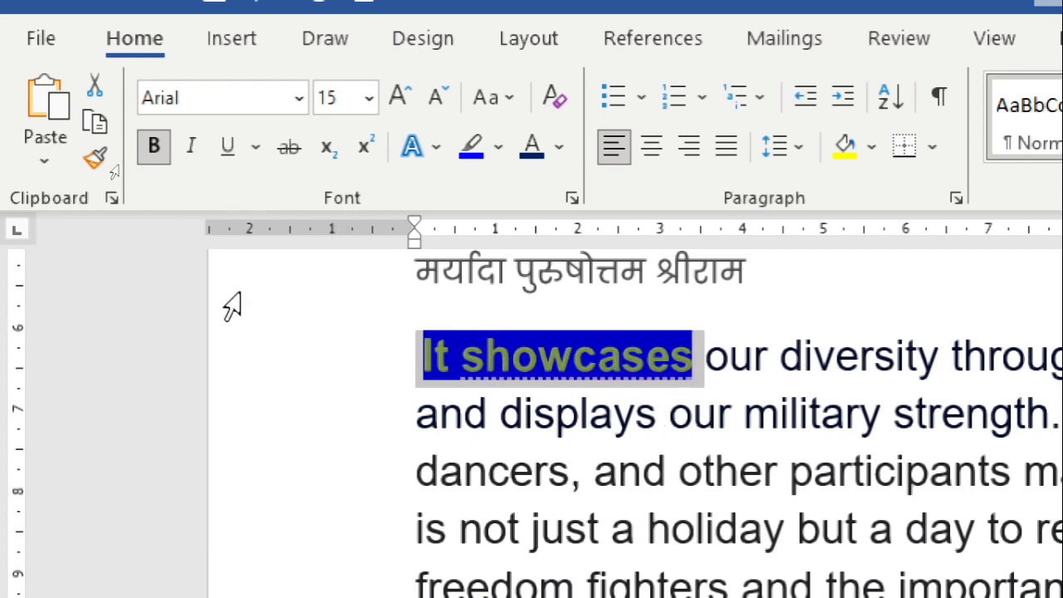
click(475, 383)
drag(468, 356, 503, 357)
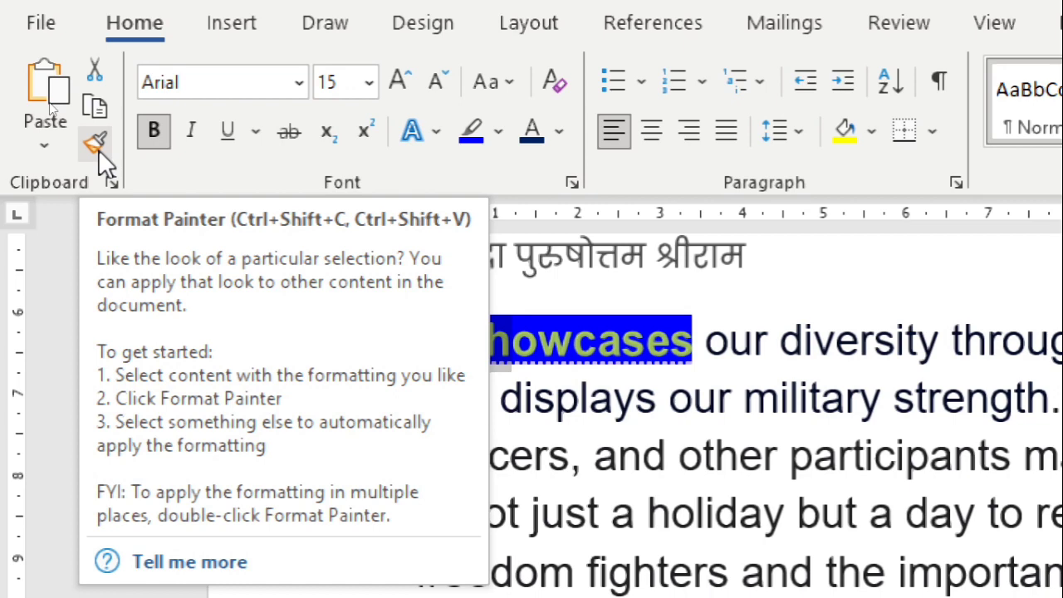
click(98, 149)
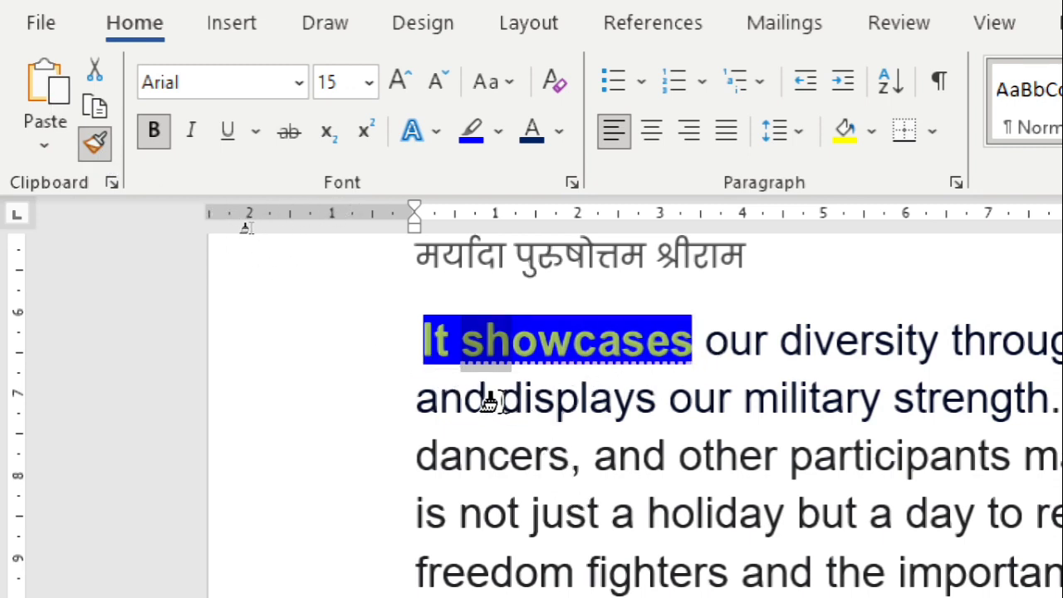
mouse_move(498, 402)
mouse_down()
mouse_move(629, 446)
mouse_move(708, 490)
mouse_up()
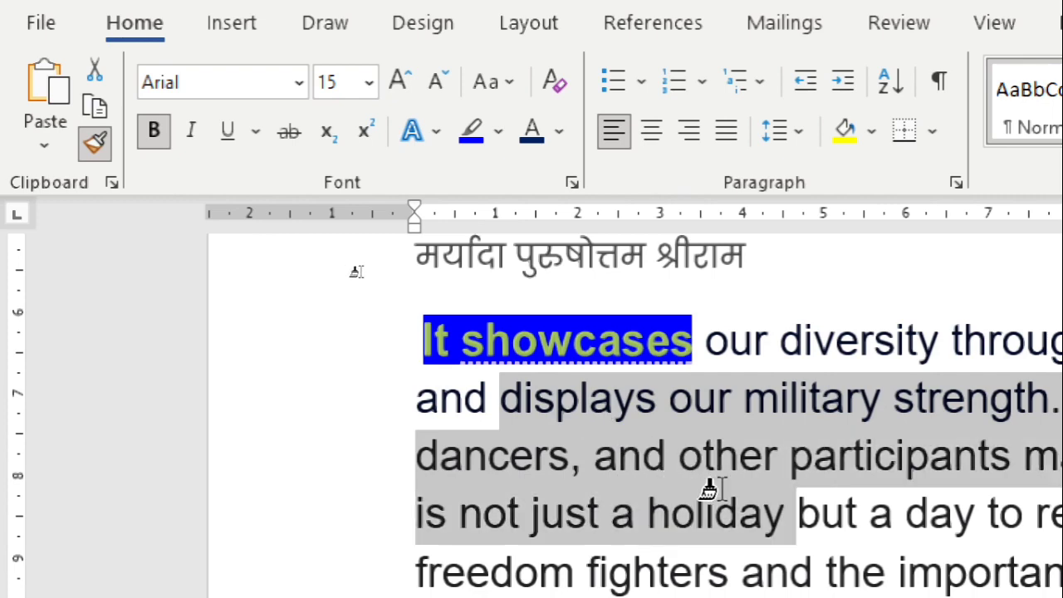
drag(708, 490, 722, 490)
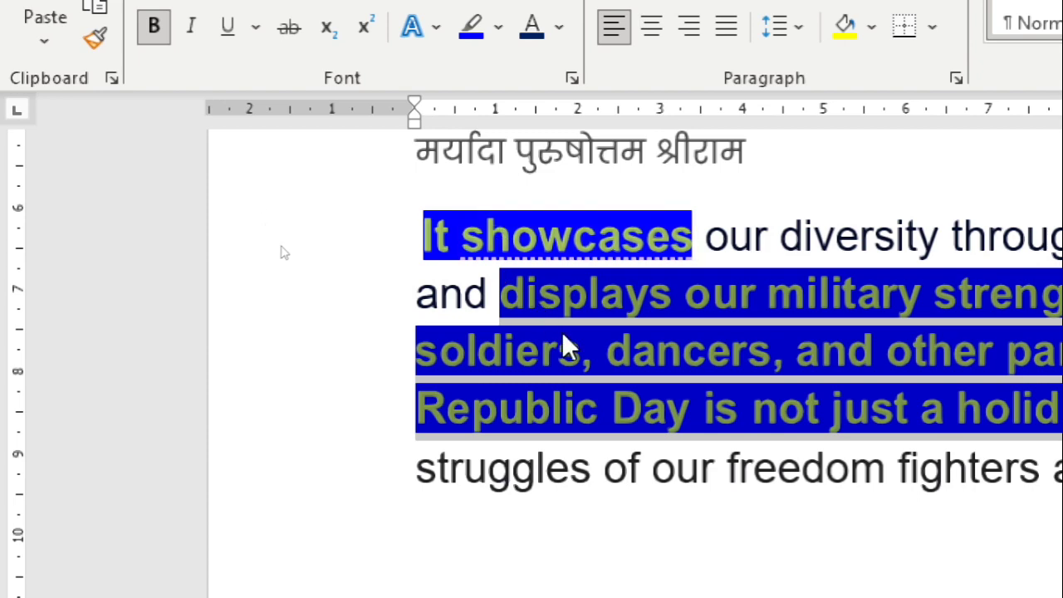
Copy the formatting of "It showcases" onto the letters "iversi" of the word "diversity" in the same line with Format Painter
scroll(553, 378, up, 2)
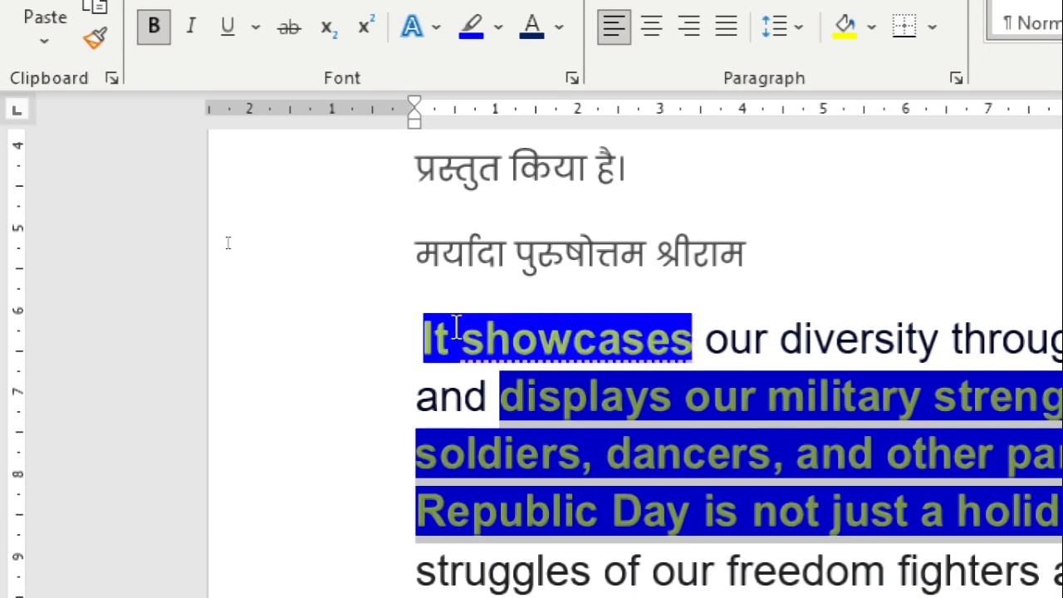
drag(420, 339, 558, 336)
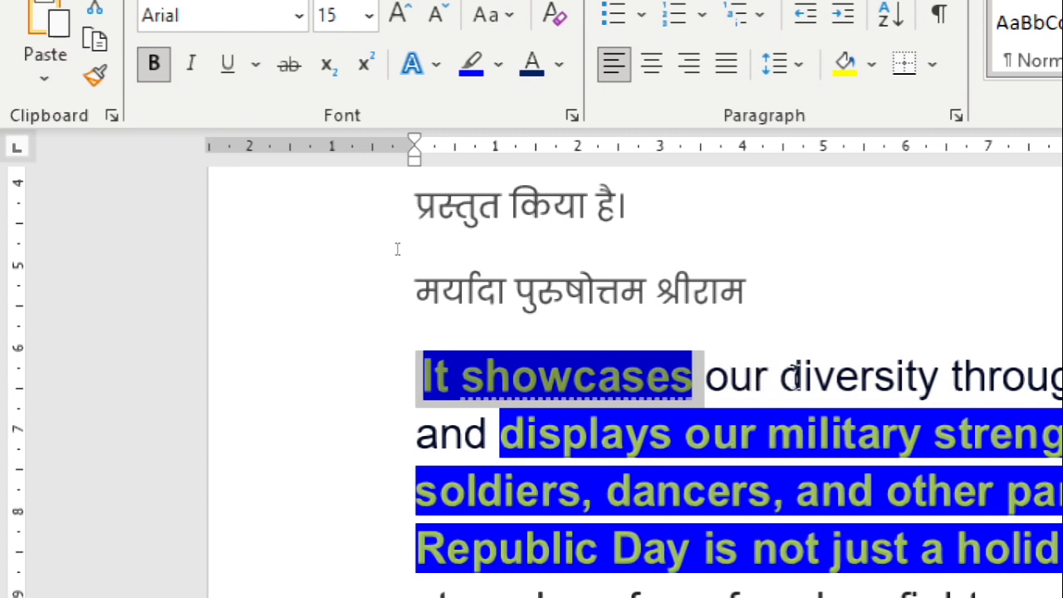
drag(781, 378, 874, 381)
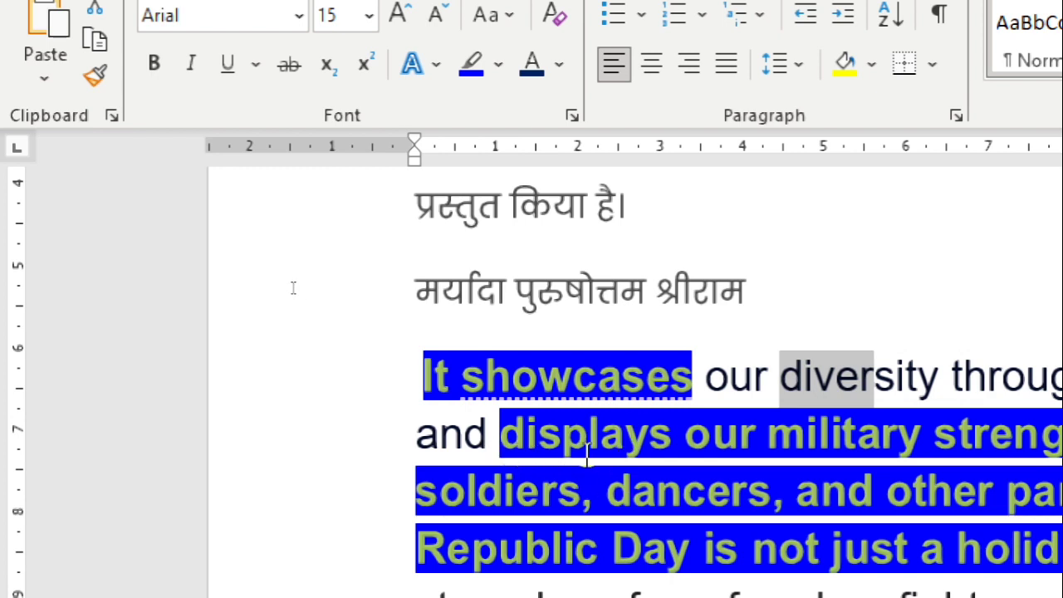
drag(634, 369, 682, 374)
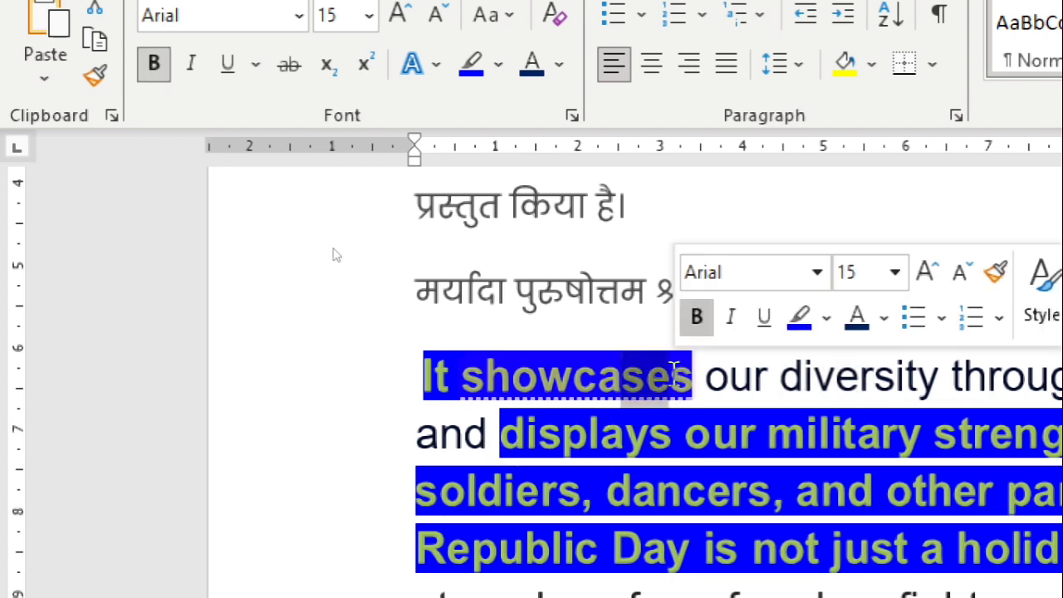
click(97, 71)
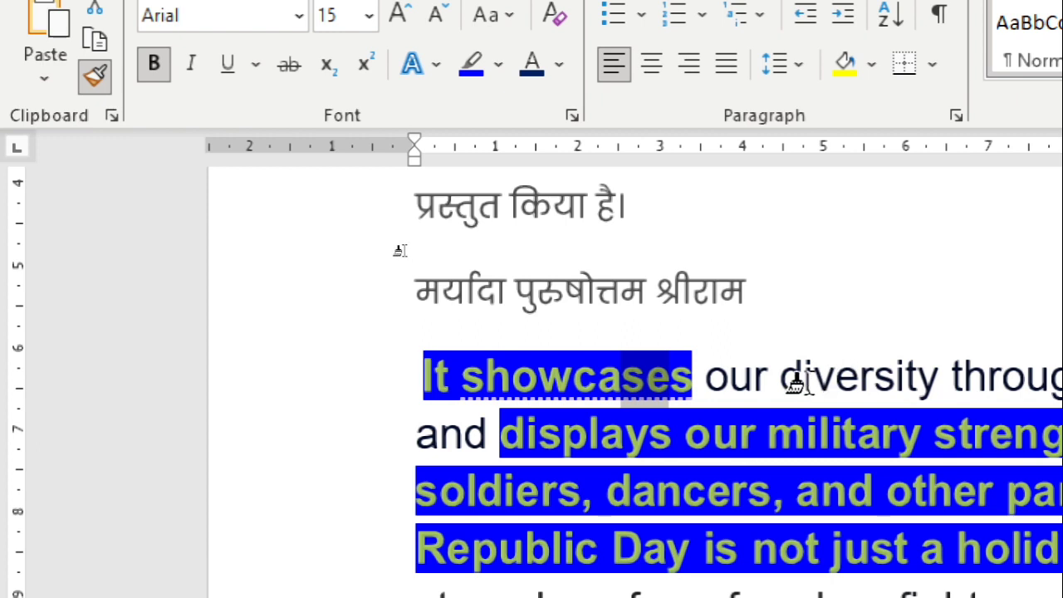
drag(804, 378, 917, 375)
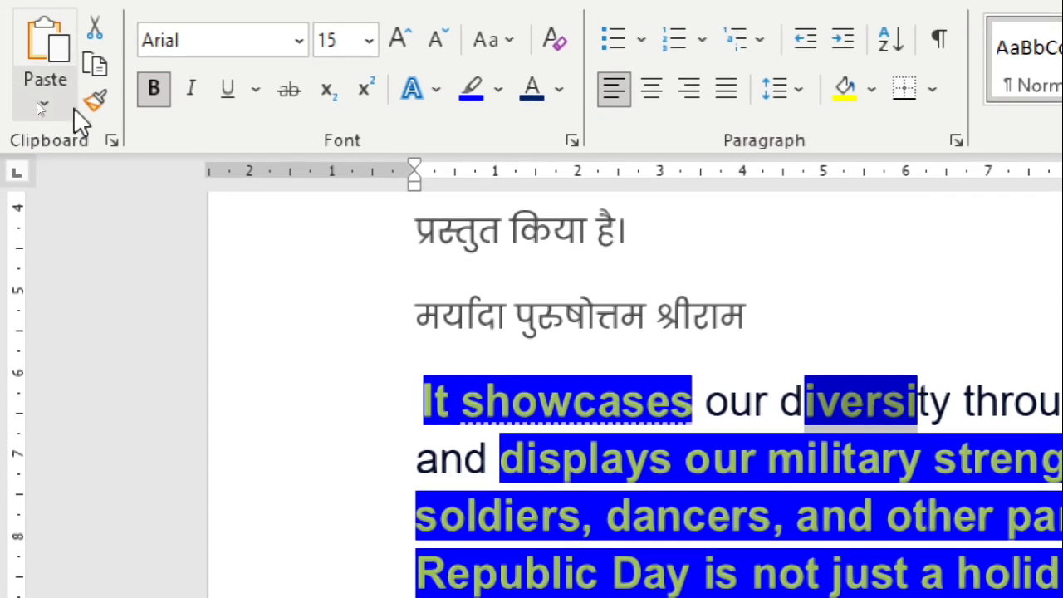
Show the Clipboard pane with its stored items and close it again
click(111, 156)
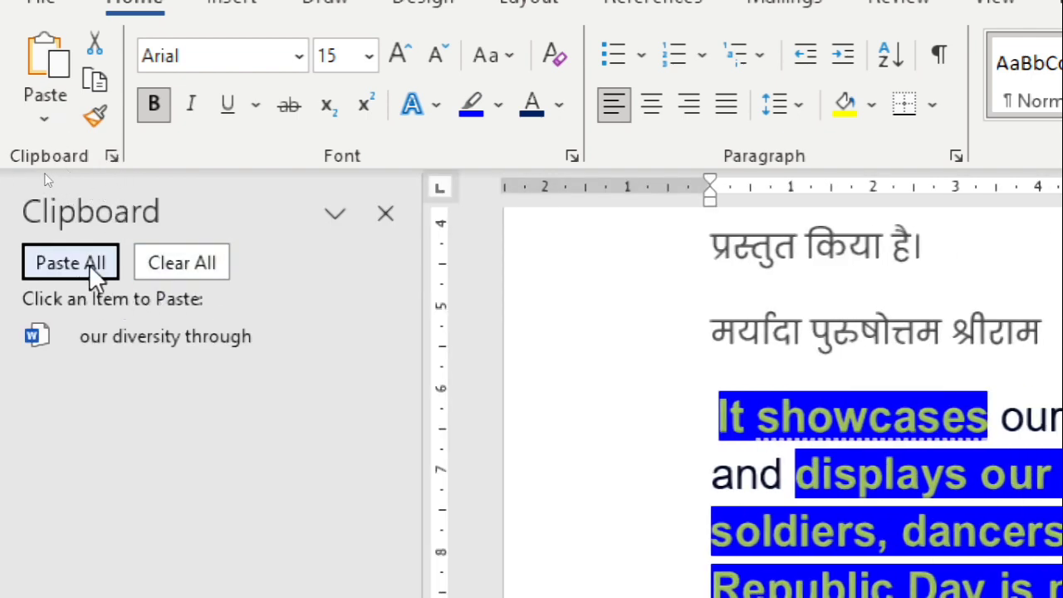
click(109, 153)
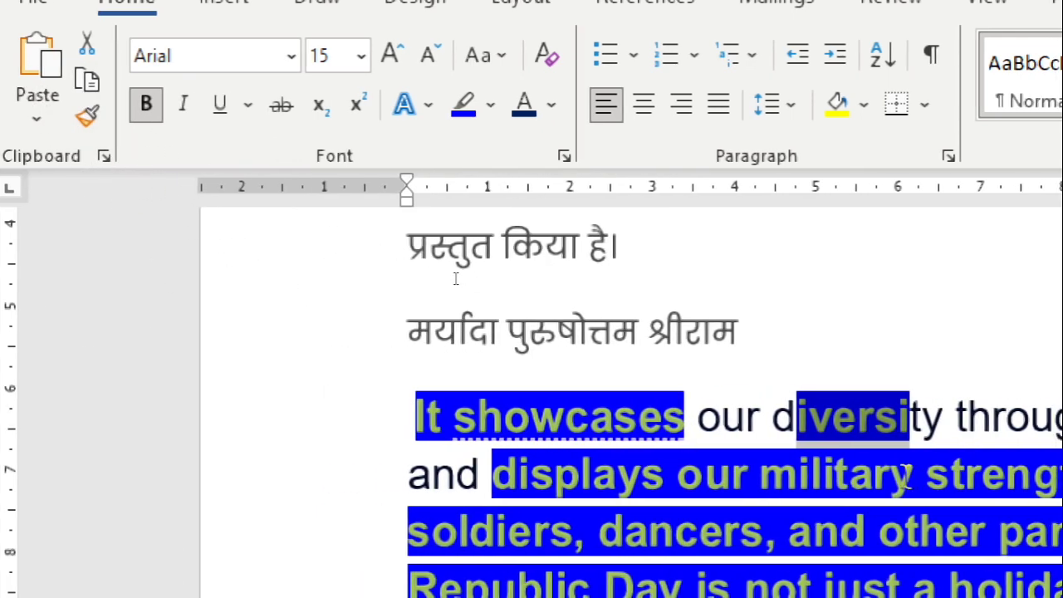
Reduce the page's left margin in two stages to about 0.5 cm on the horizontal ruler
scroll(573, 420, up, 5)
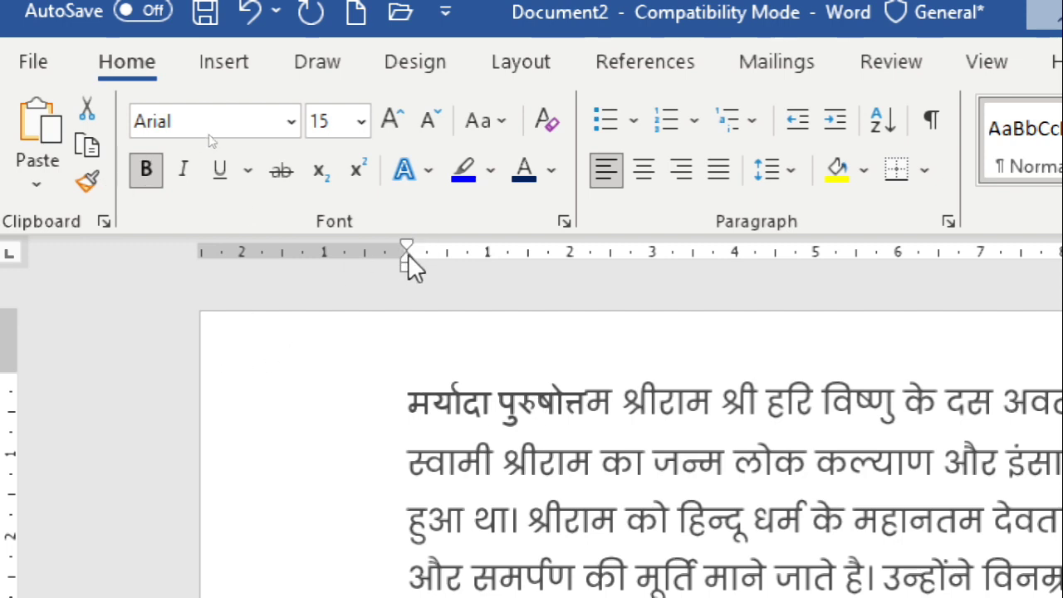
mouse_move(407, 248)
mouse_down()
mouse_move(273, 251)
mouse_move(321, 250)
mouse_up()
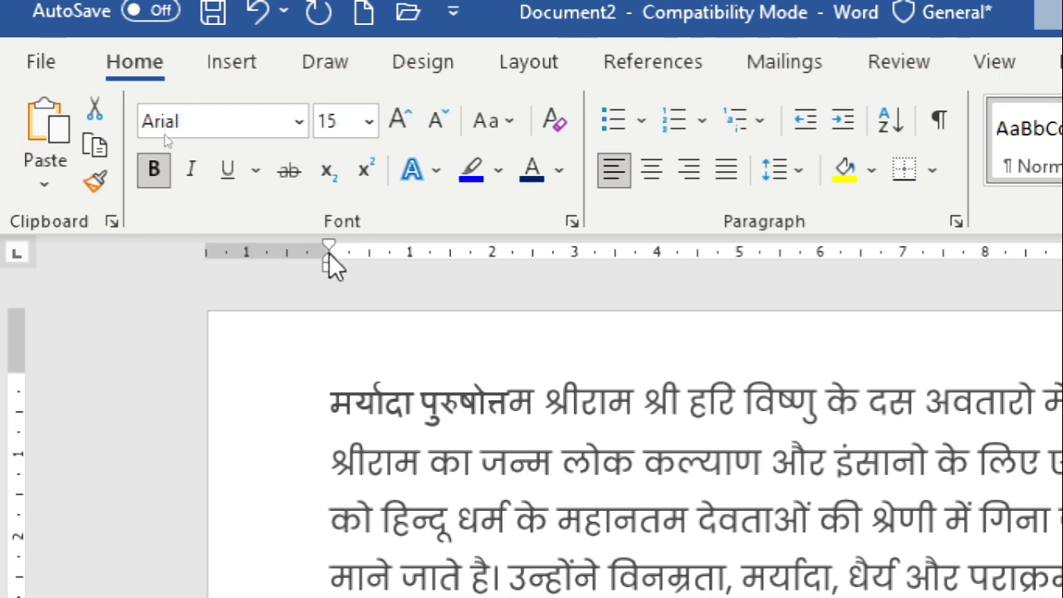
drag(329, 253, 247, 249)
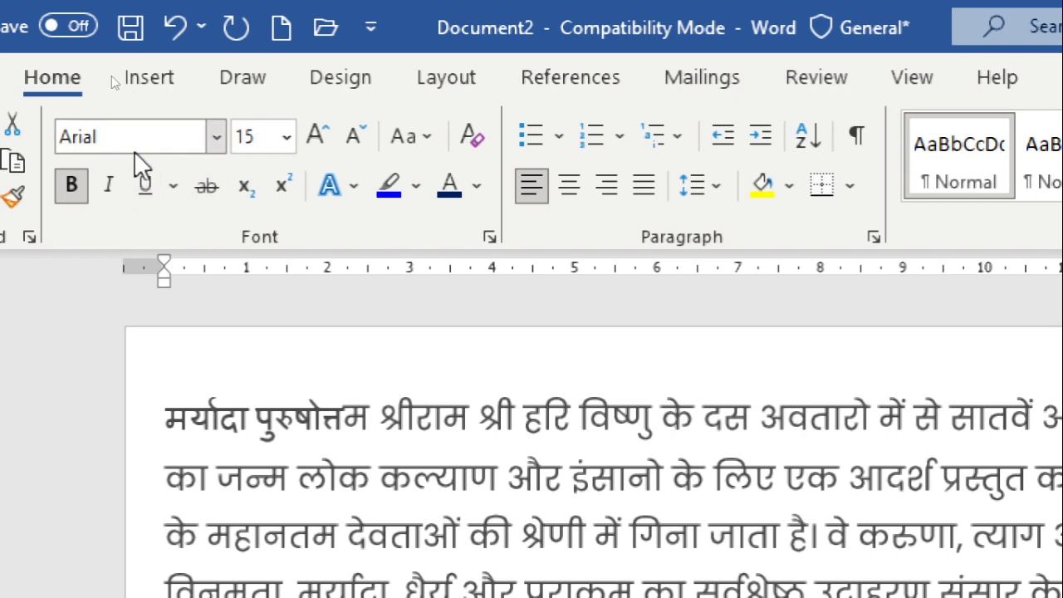
Apply the Corbel Light font to the opening Hindi words "मर्यादा पुरुषोत्तम श्रीराम श्री हरि विष्णु"
drag(166, 425, 590, 432)
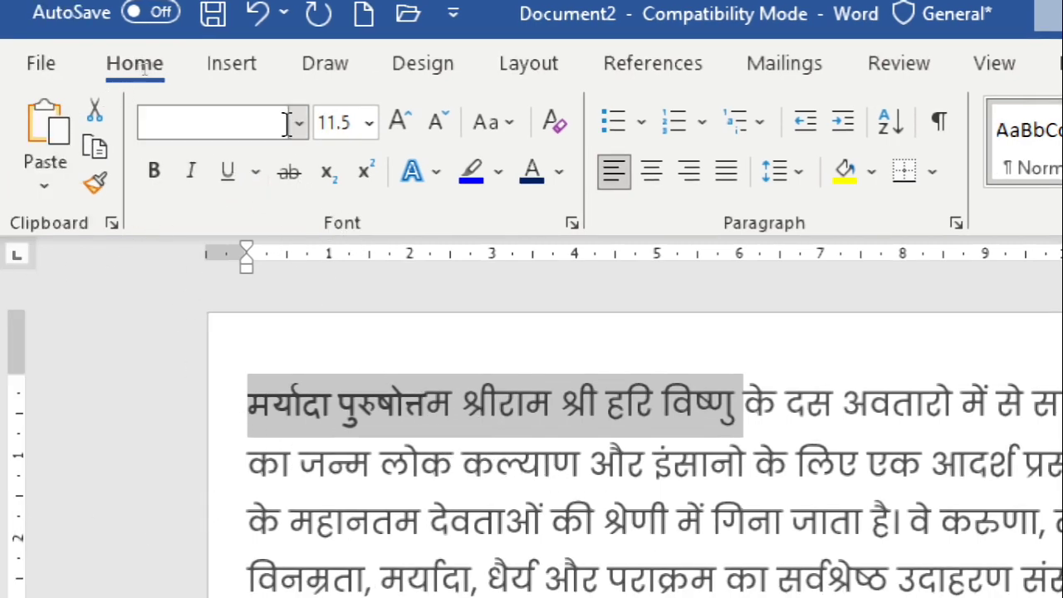
click(298, 123)
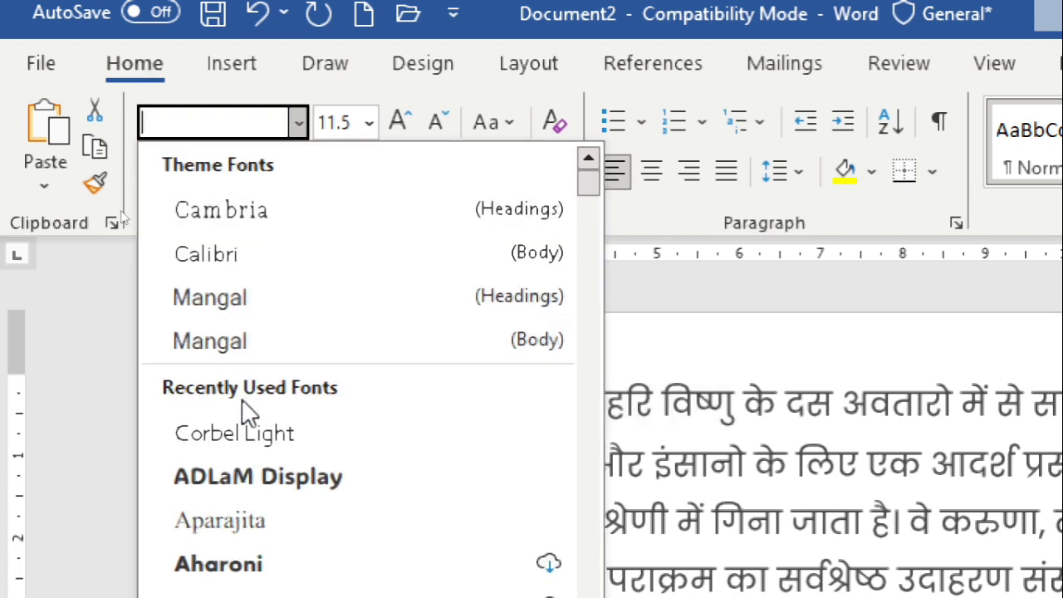
click(244, 439)
Set the font of the English text from "It showcases" through "and other participants" to Aparajita
scroll(453, 453, down, 5)
click(438, 492)
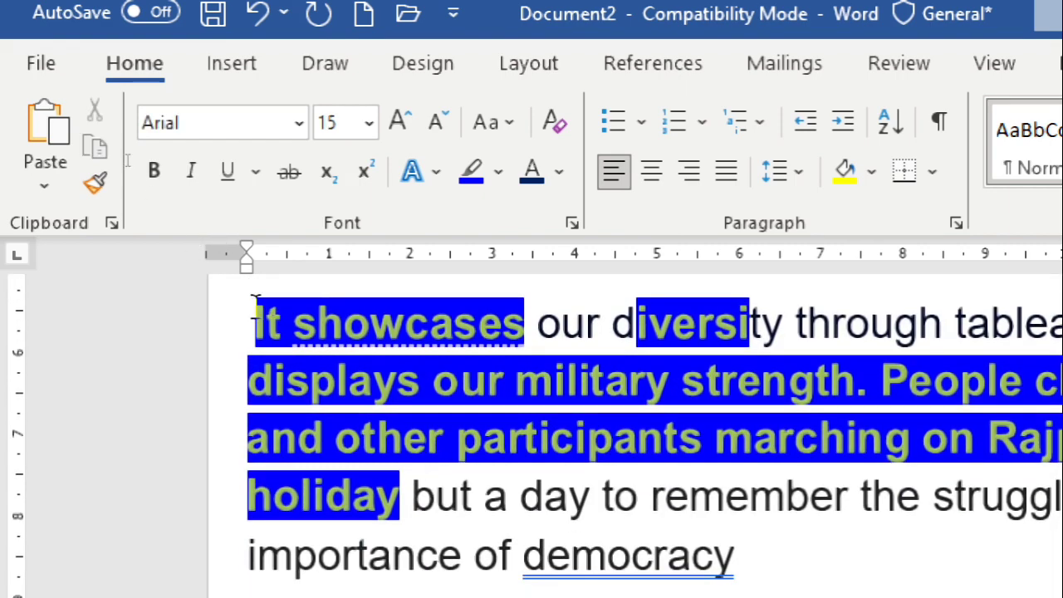
drag(256, 322, 525, 476)
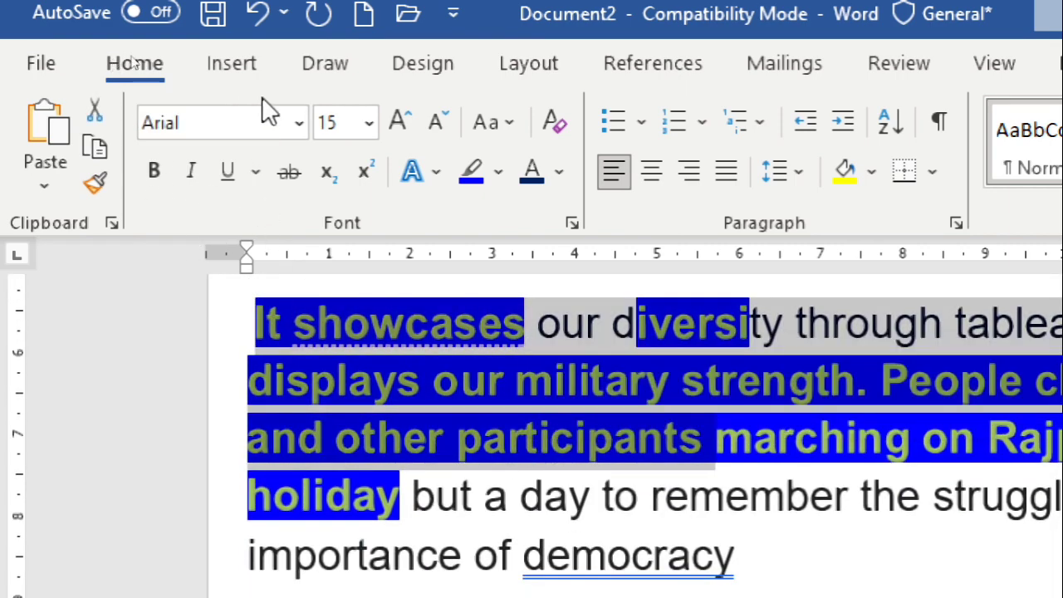
click(295, 133)
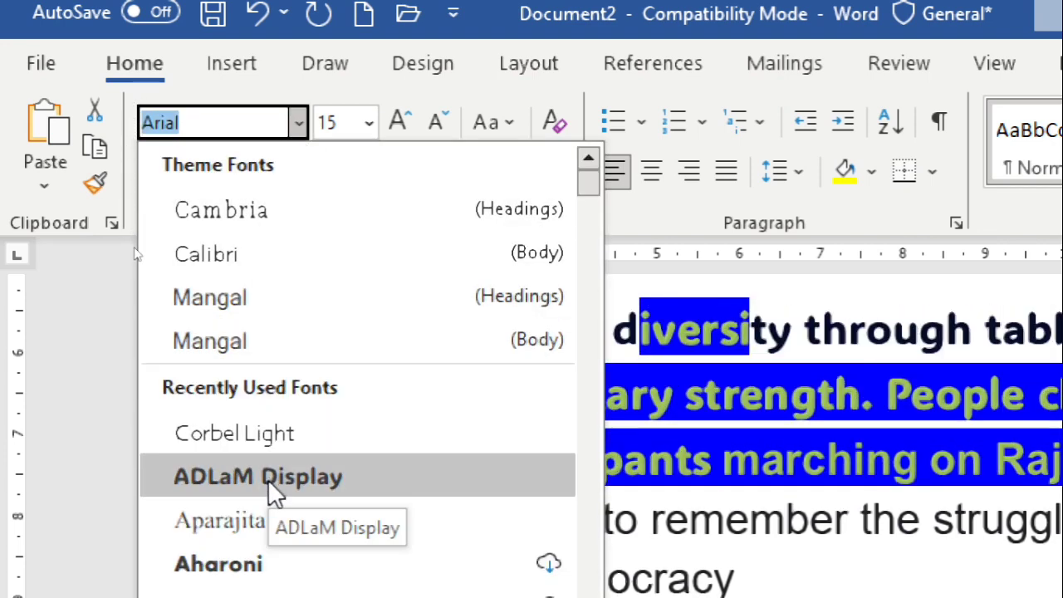
click(263, 528)
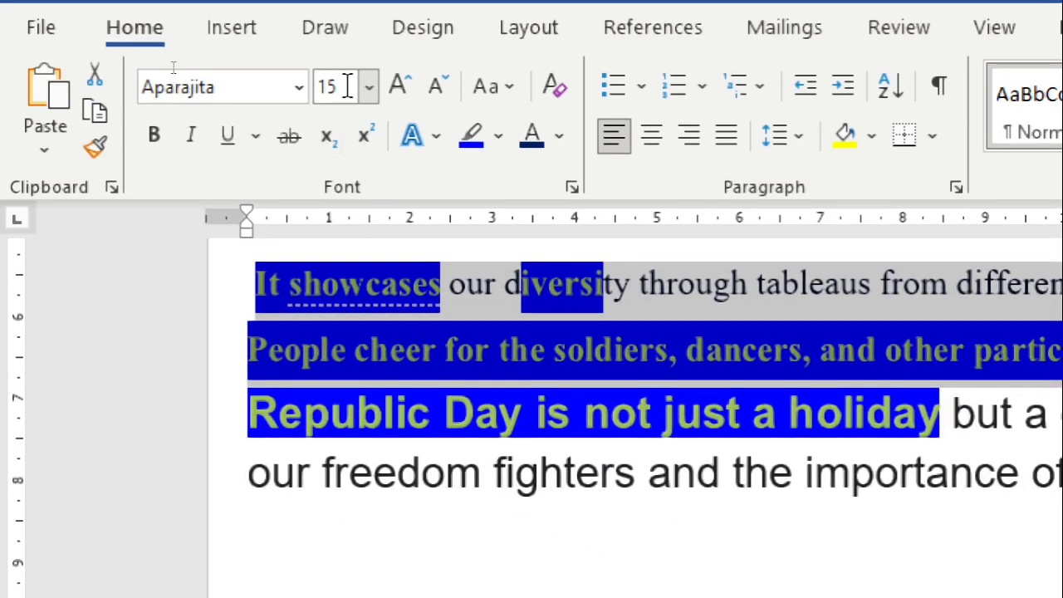
Try font sizes 8, 72 and 1 in turn on the selected English text
click(369, 89)
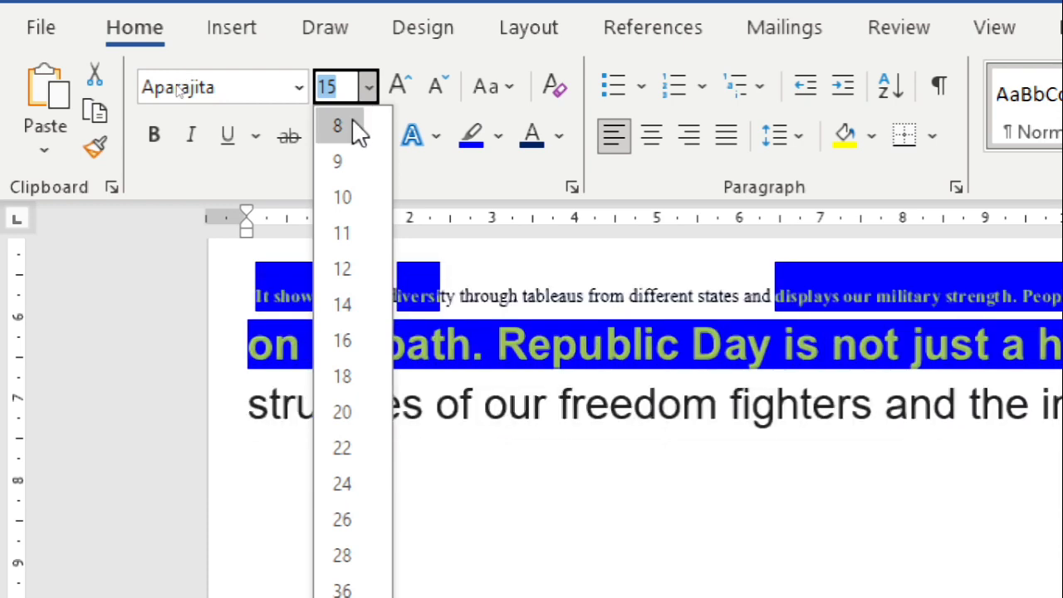
click(352, 127)
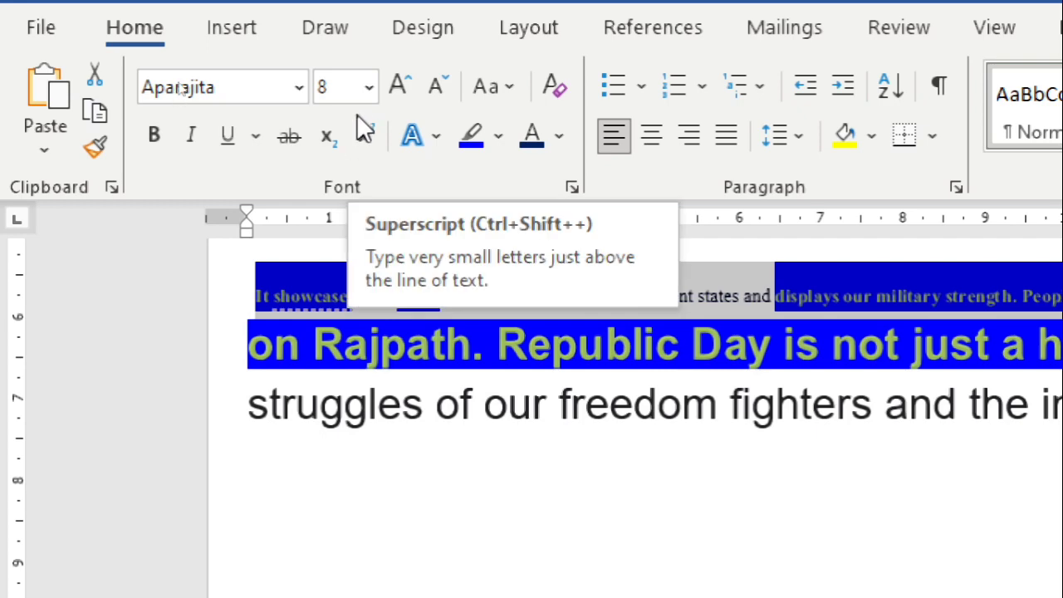
click(369, 87)
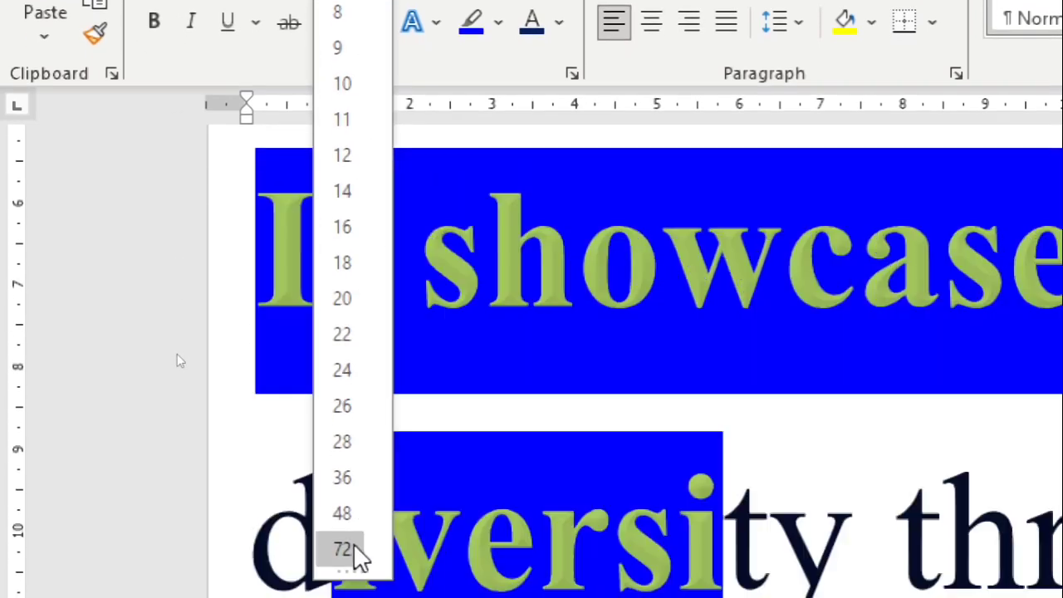
click(353, 552)
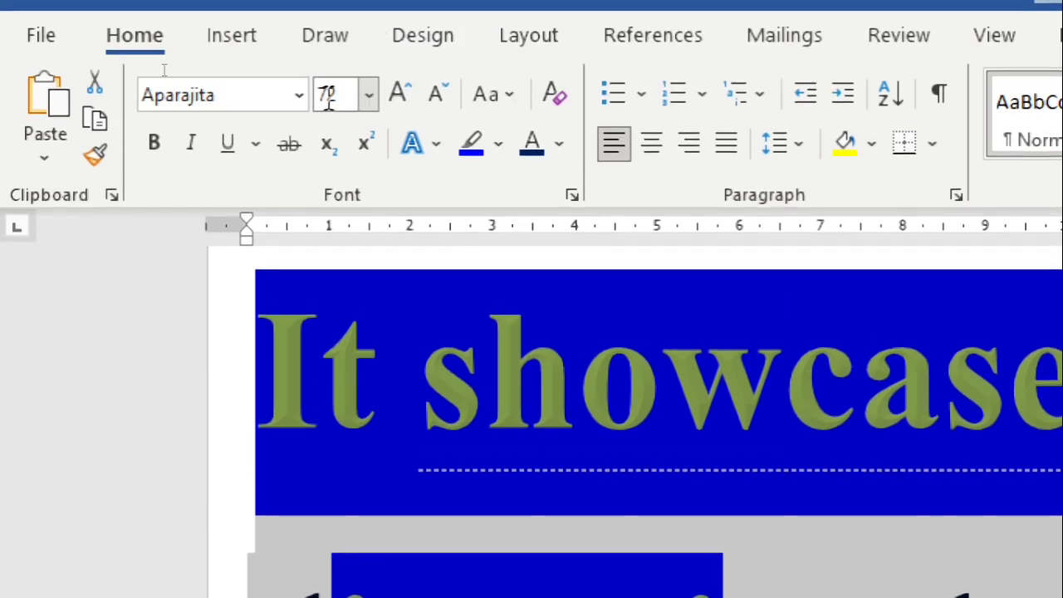
click(329, 98)
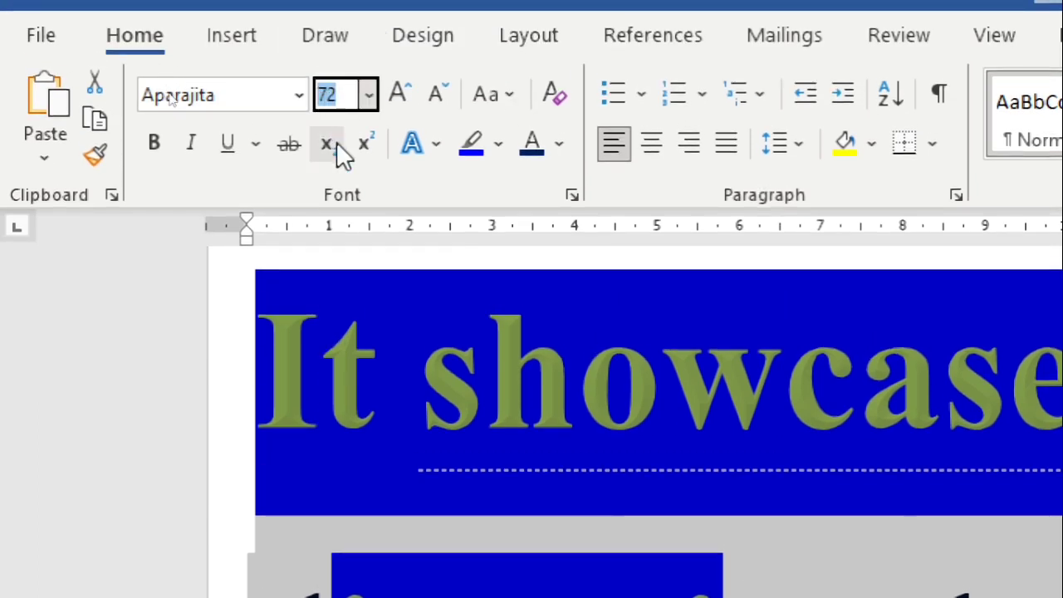
text(1)
key(Return)
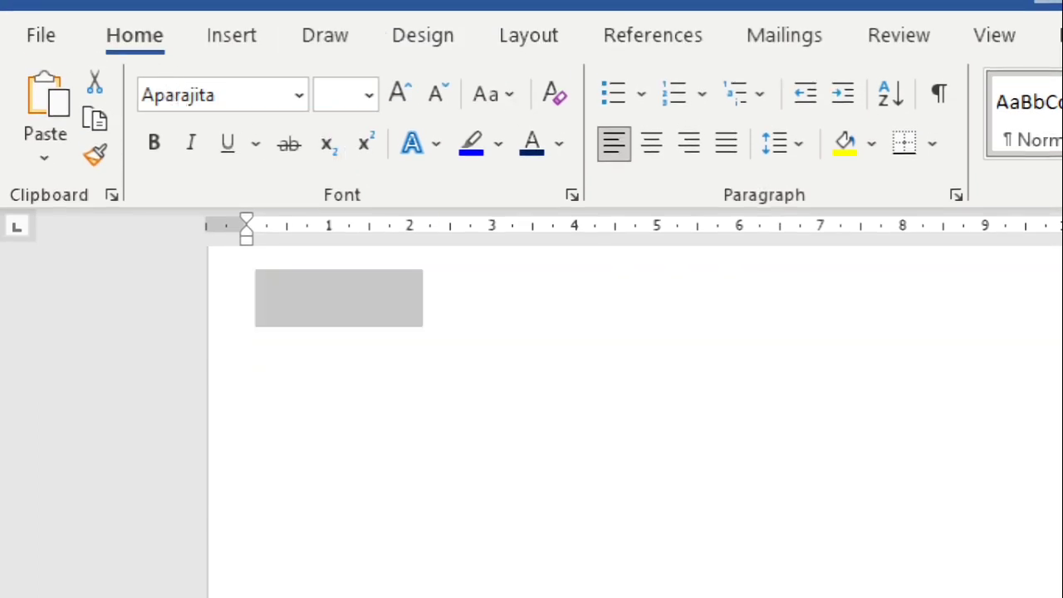
Set the font size of the selected English text to 11
click(341, 91)
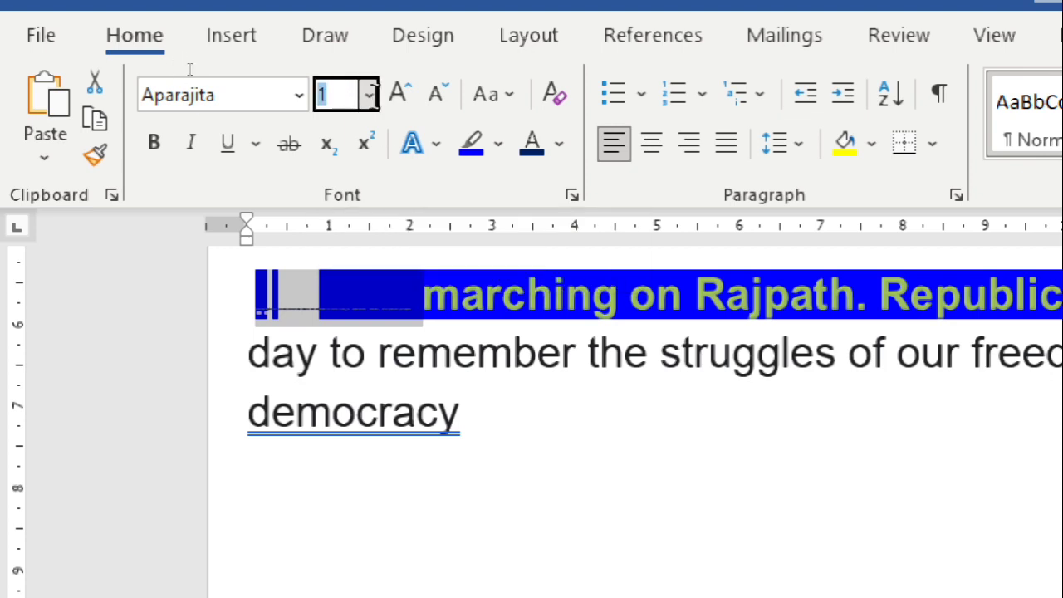
text(11)
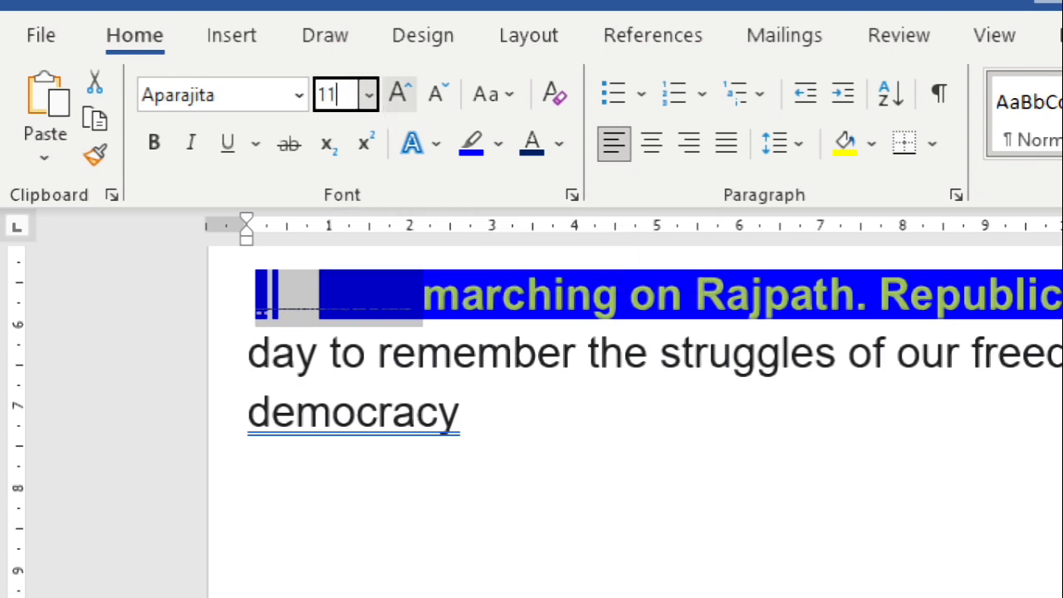
key(BackSpace)
key(BackSpace)
click(396, 100)
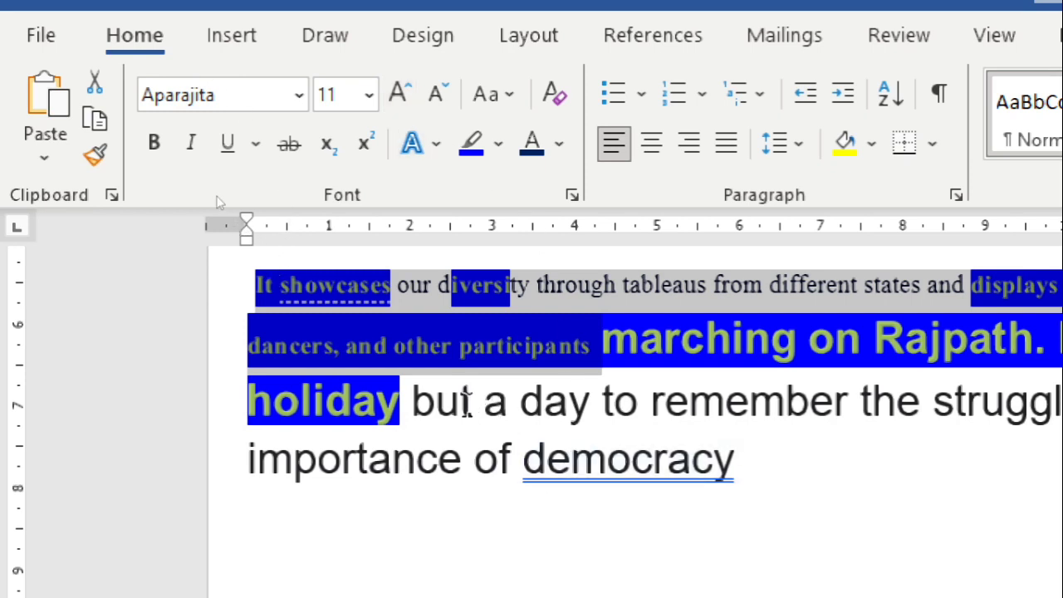
Try to set the font size of the selected English text to 5555
click(326, 94)
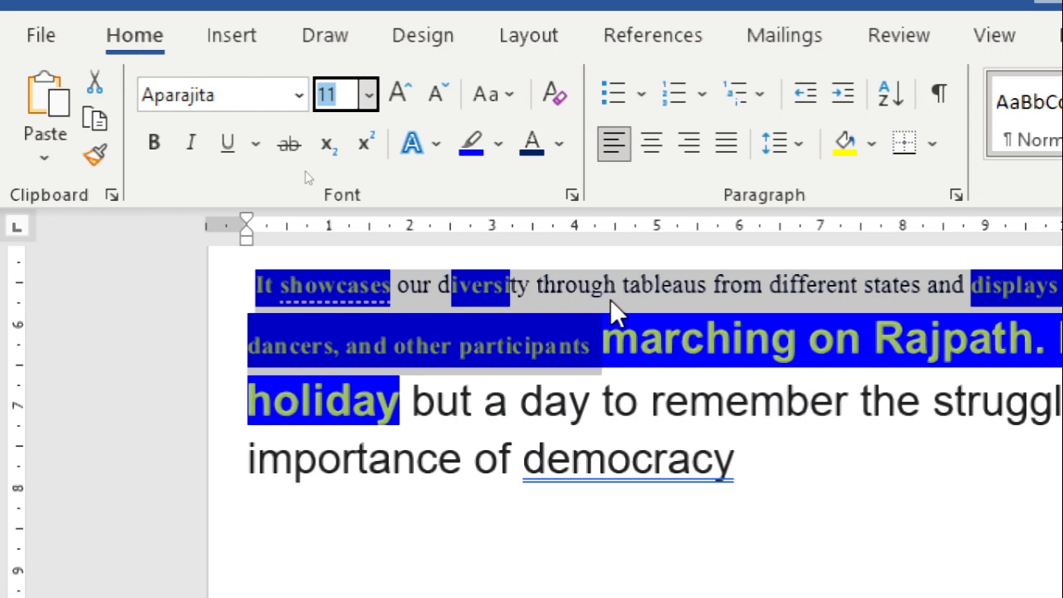
text(5555)
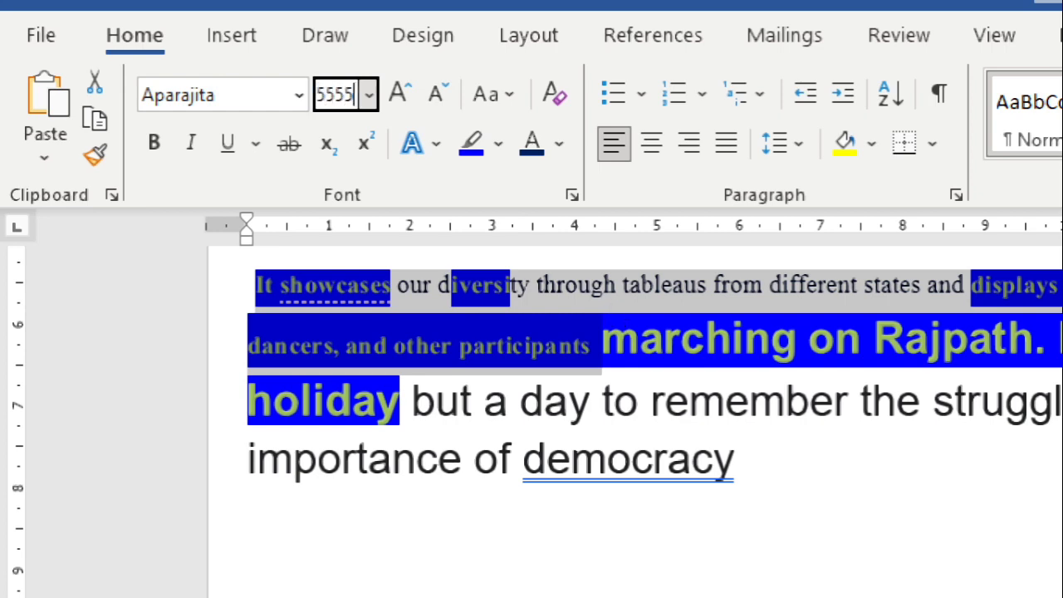
key(Return)
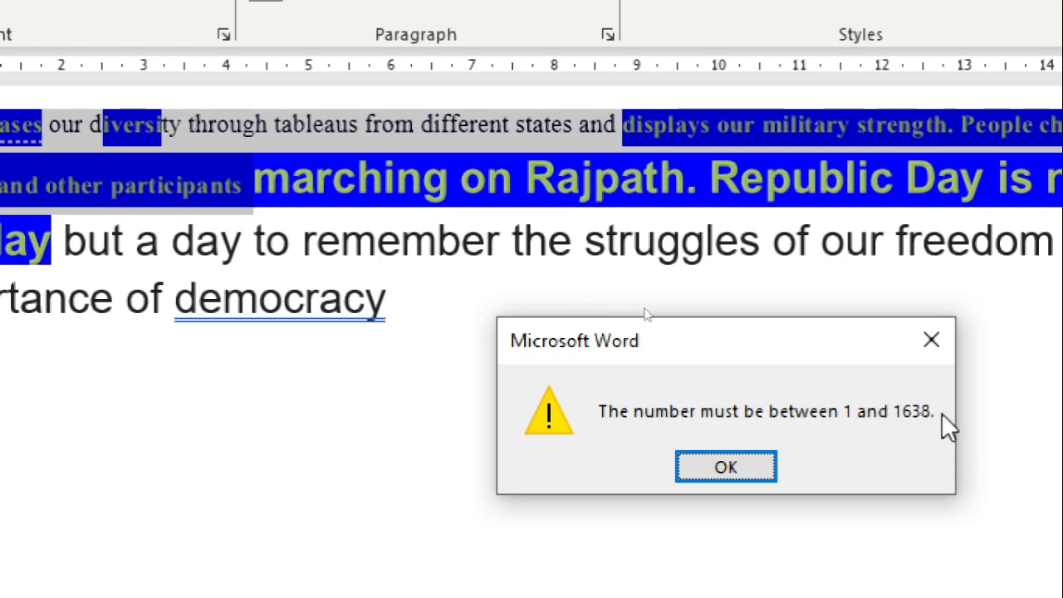
click(732, 472)
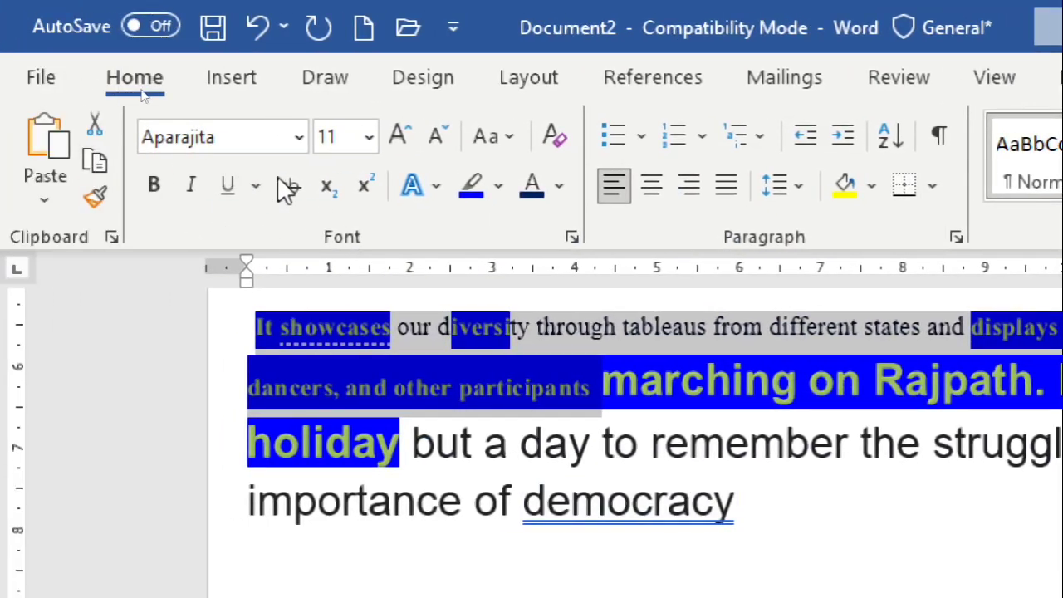
Increase the font size of the selected English text stepwise to 22 and reduce it stepwise to 18
click(396, 138)
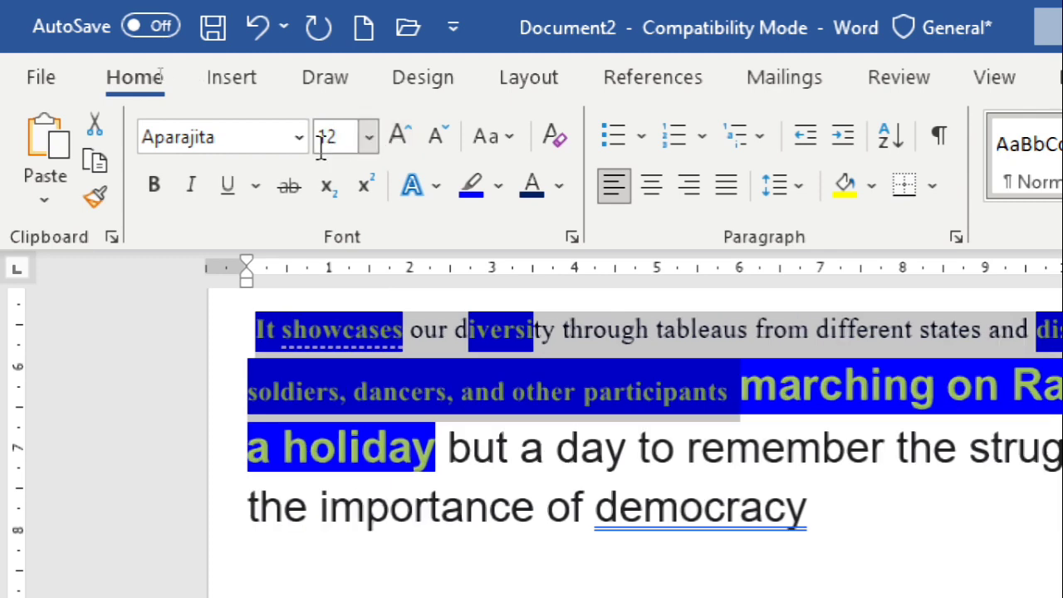
click(402, 142)
click(403, 142)
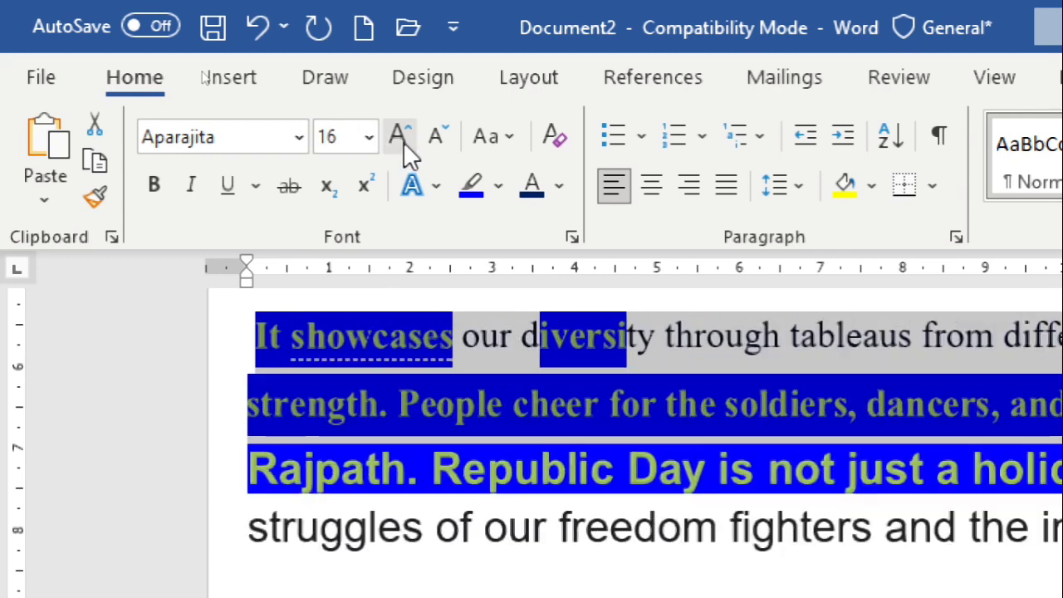
click(403, 141)
click(403, 141)
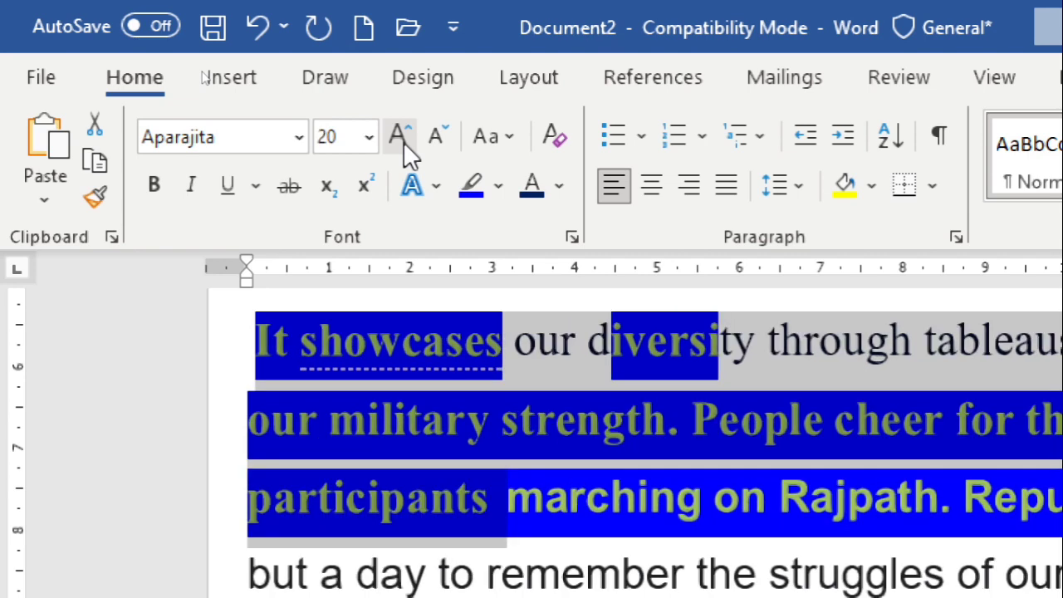
click(403, 141)
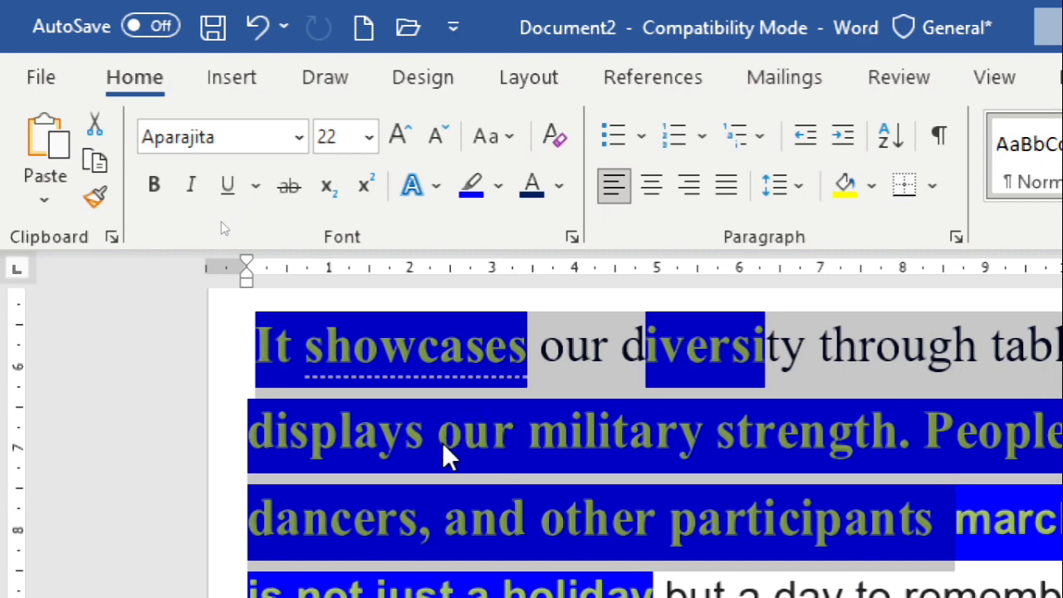
click(438, 136)
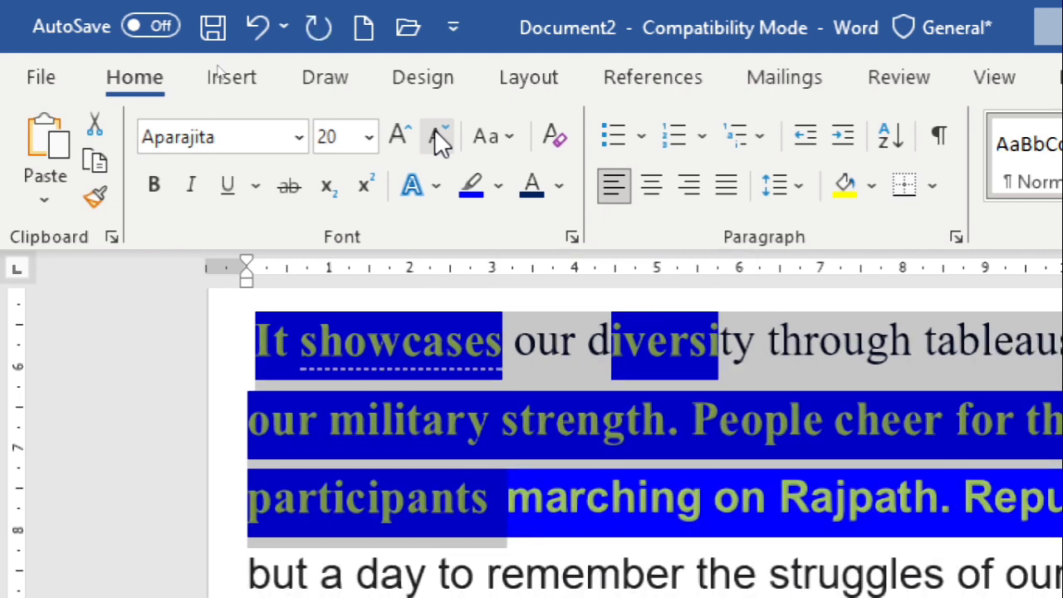
click(434, 133)
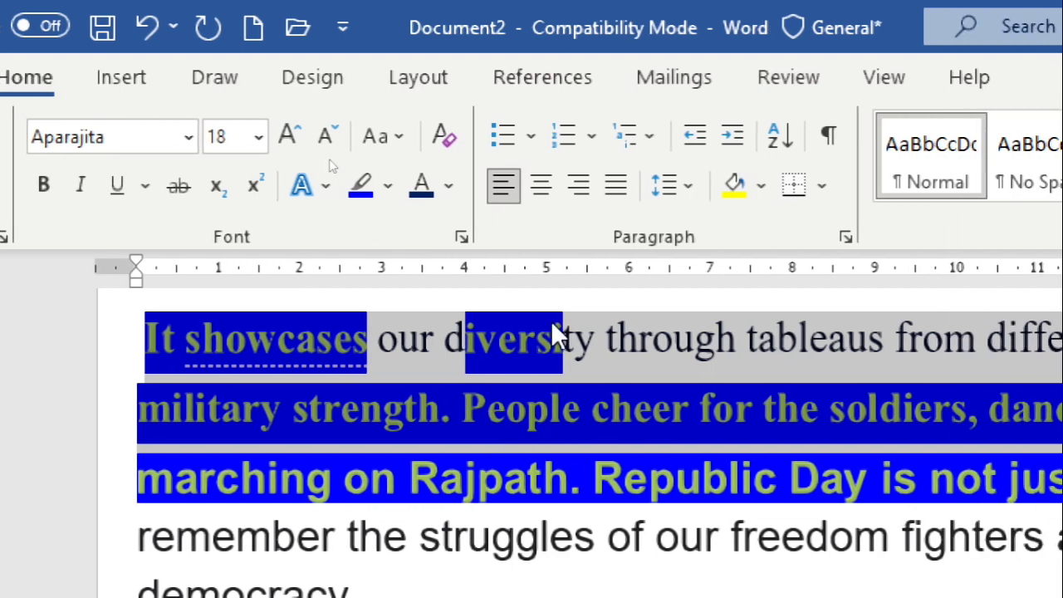
Apply Sentence case to the selected English text, extending the selection from "It showcases" through "Republic Day is not"
click(397, 135)
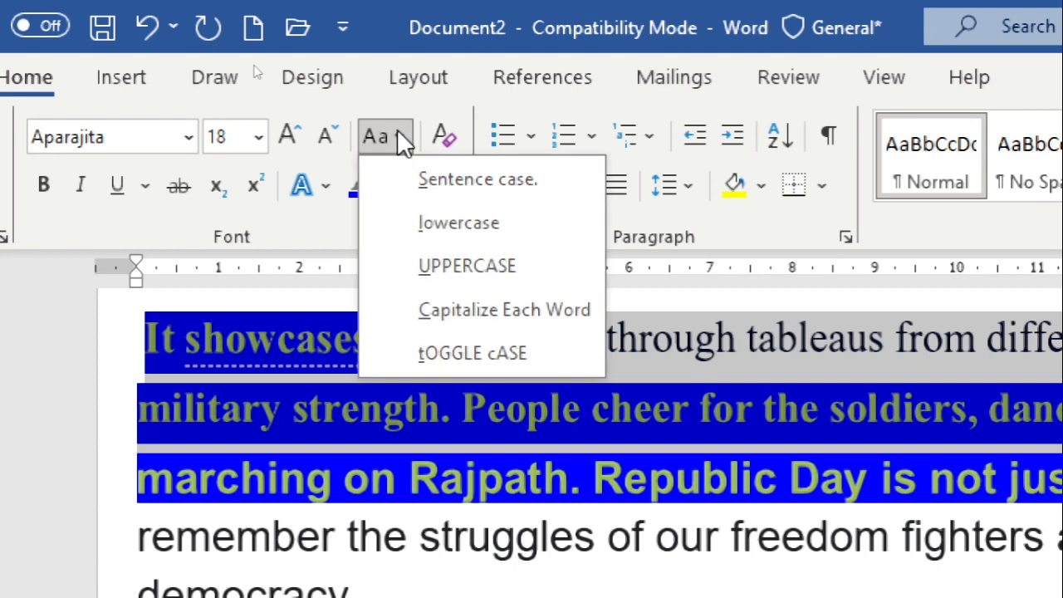
click(453, 181)
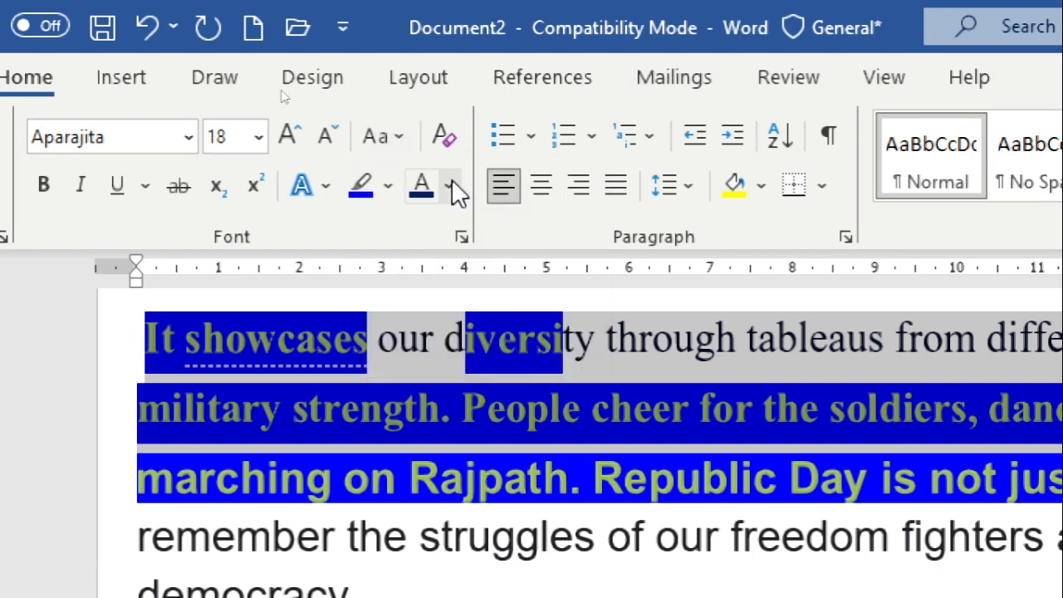
drag(147, 325, 972, 511)
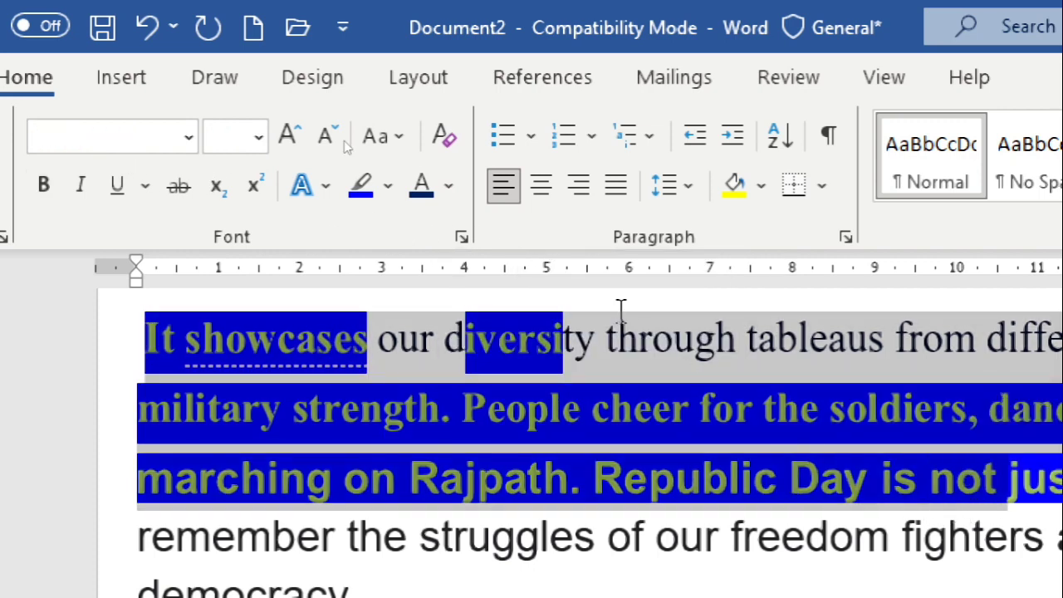
click(400, 136)
click(432, 183)
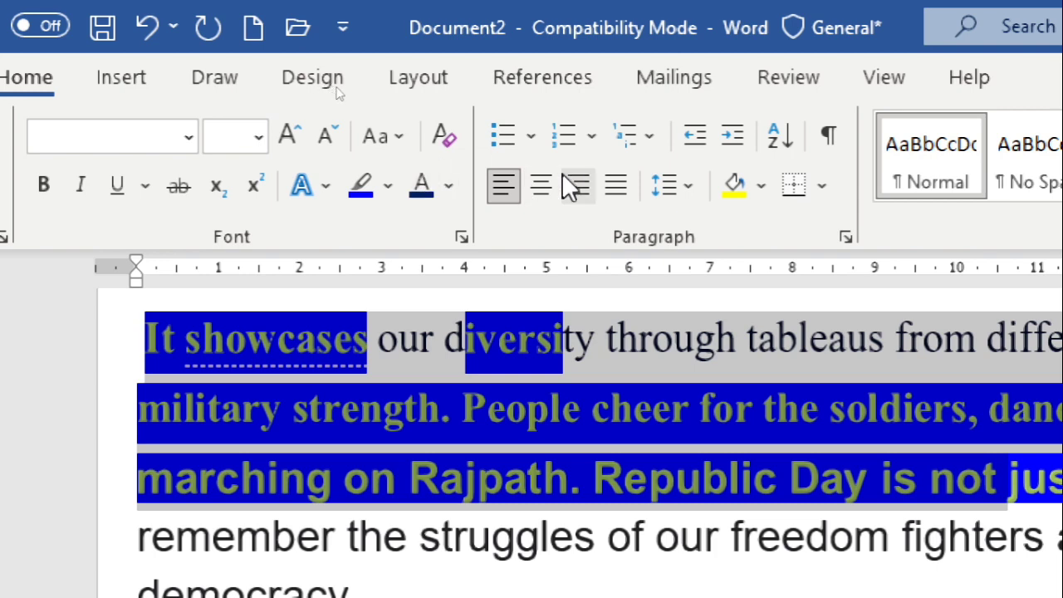
Try lowercase, UPPERCASE, Capitalize Each Word and tOGGLE cASE in turn on the selected English text
click(378, 133)
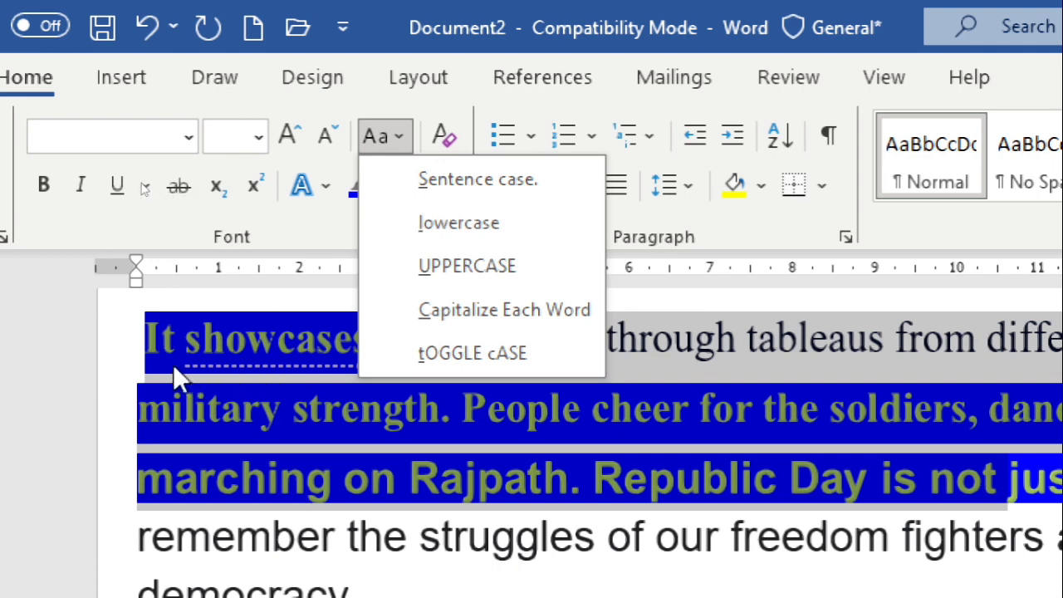
click(493, 220)
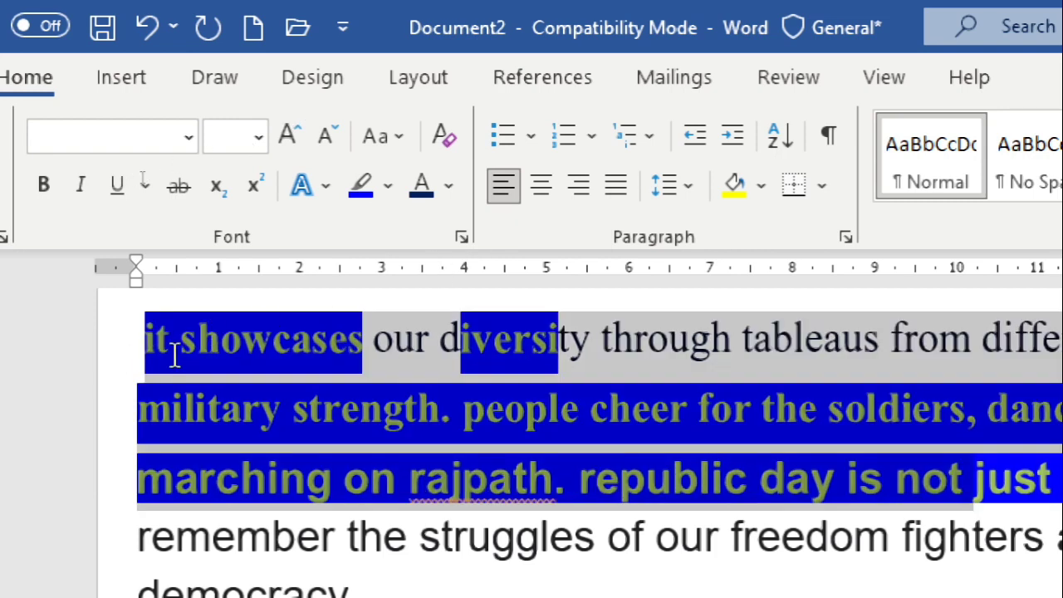
click(381, 138)
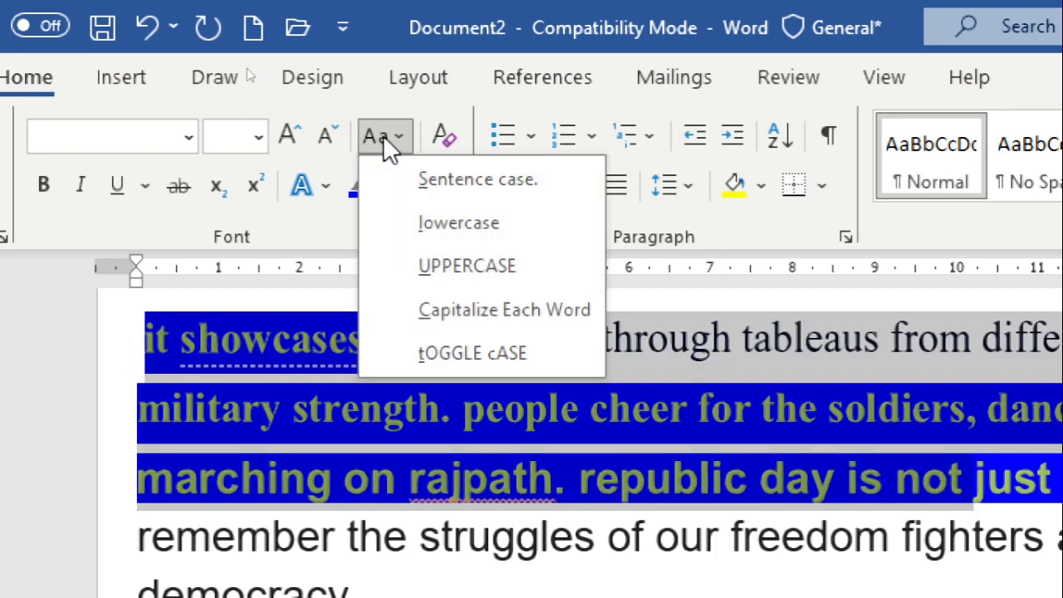
click(448, 267)
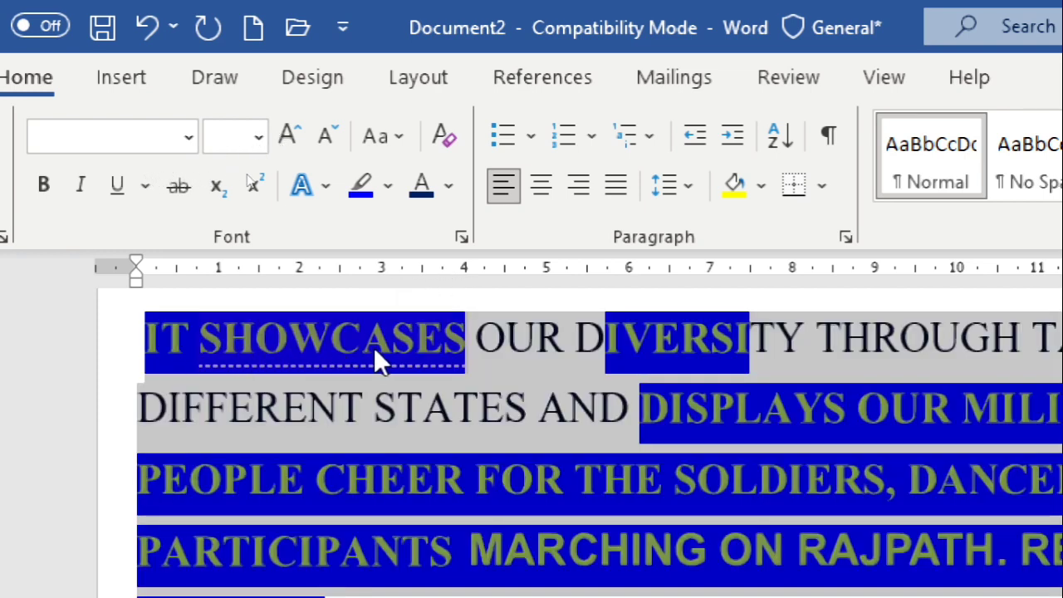
click(382, 140)
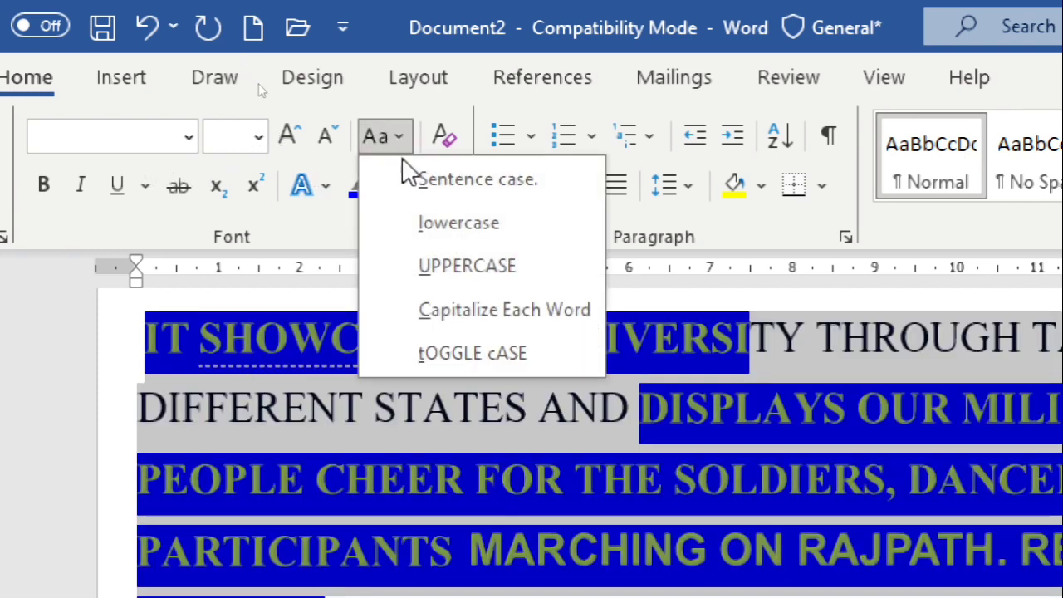
click(516, 312)
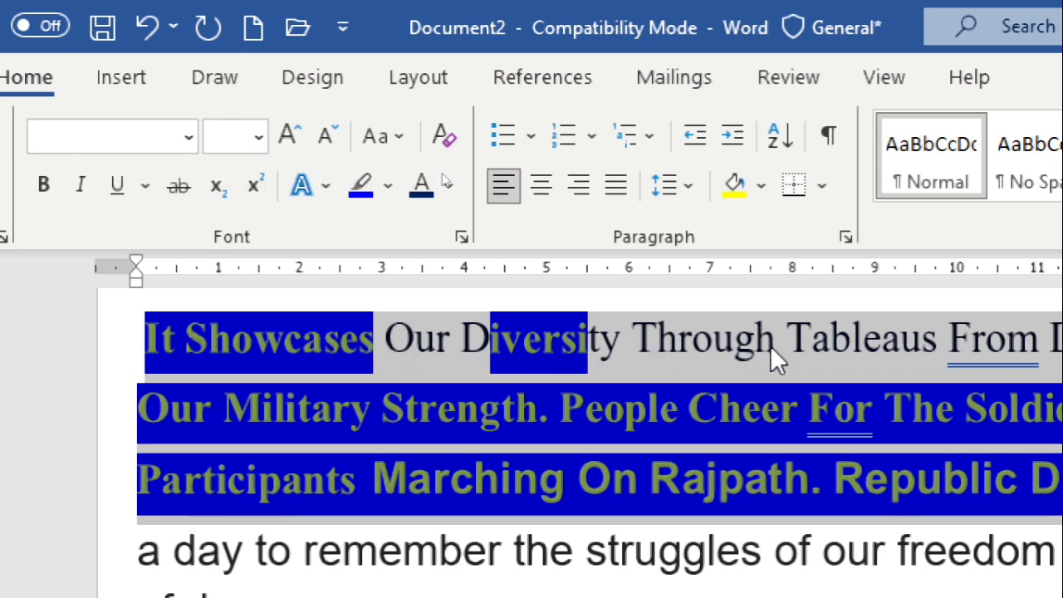
click(402, 137)
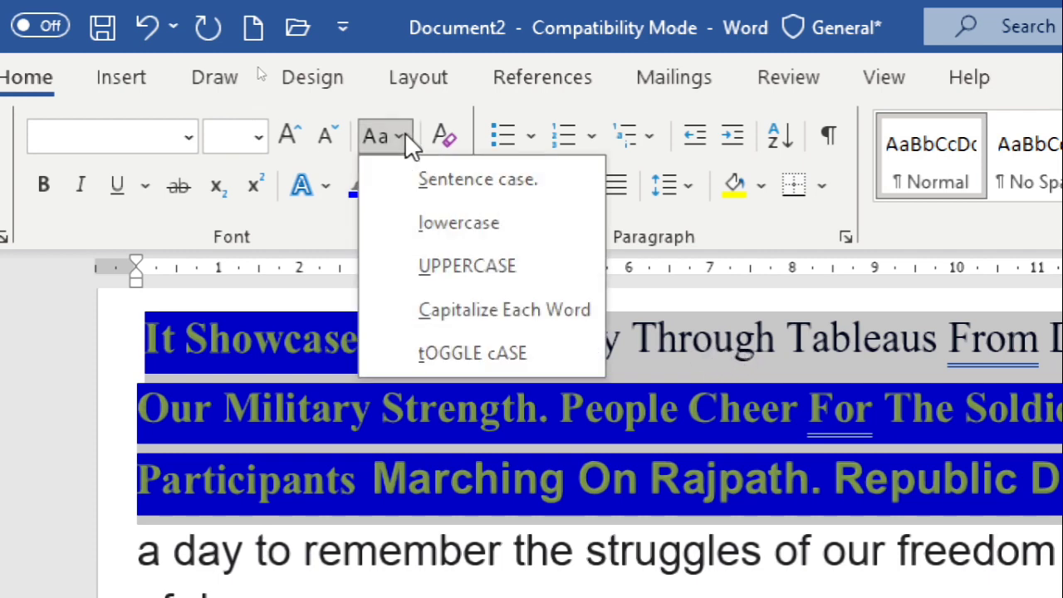
click(484, 355)
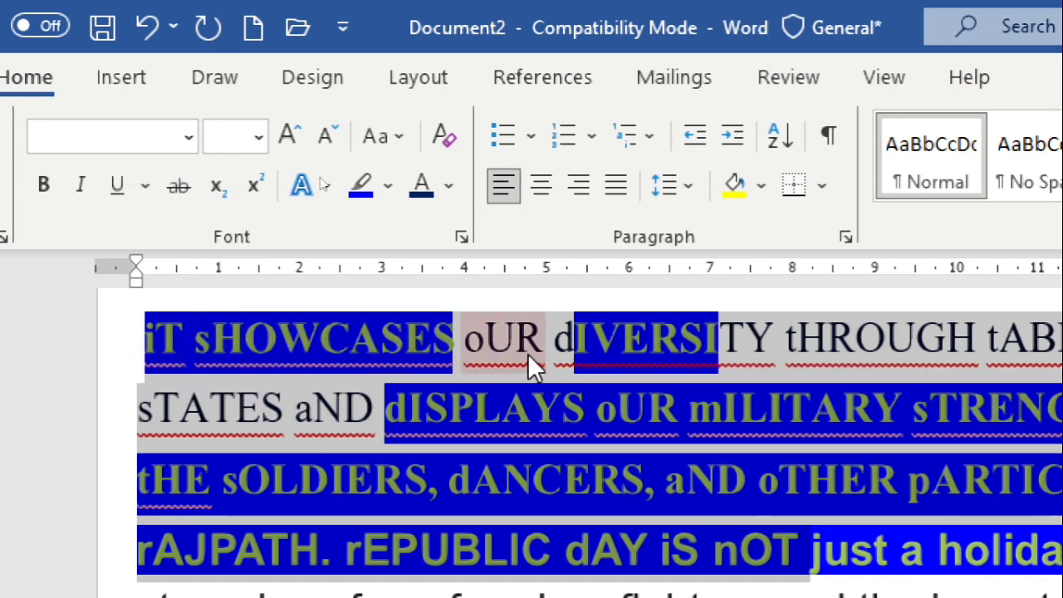
Change the selected English text to Sentence case
click(395, 136)
click(409, 176)
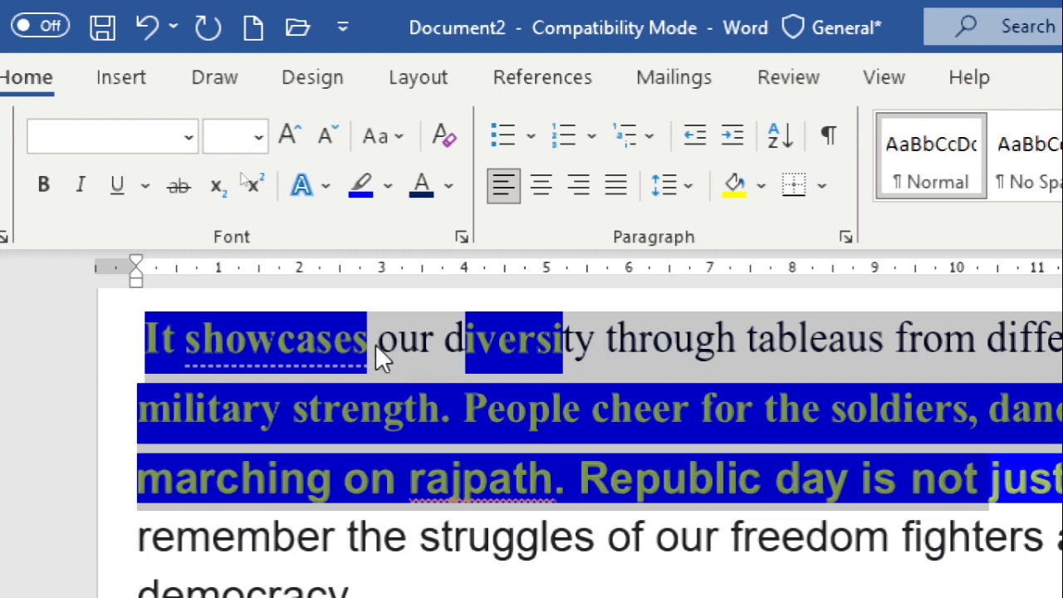
Clear all formatting from the selected English text and remove its blue highlight with No Color
click(439, 138)
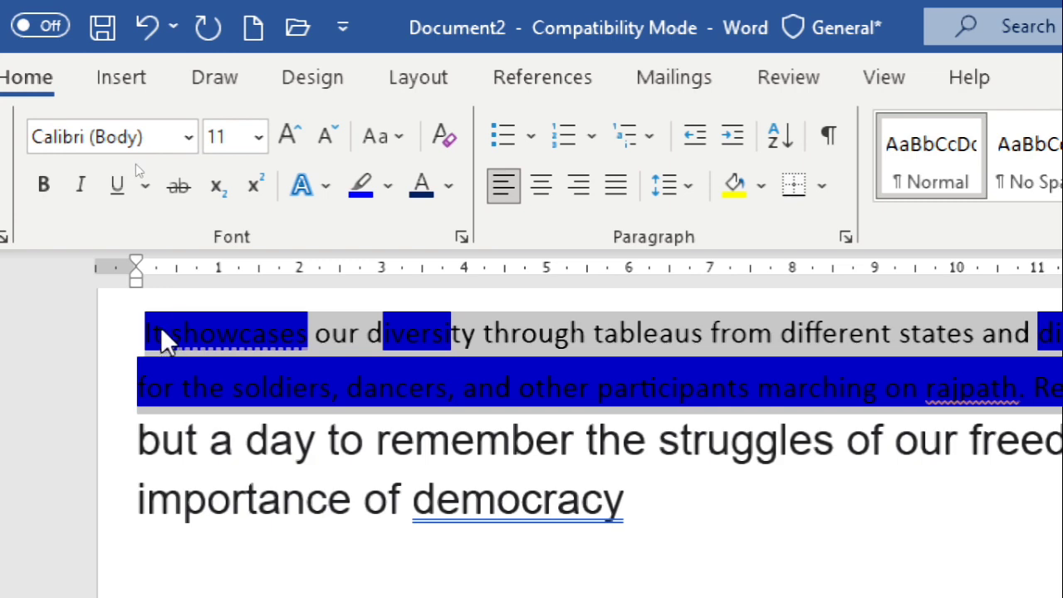
click(387, 186)
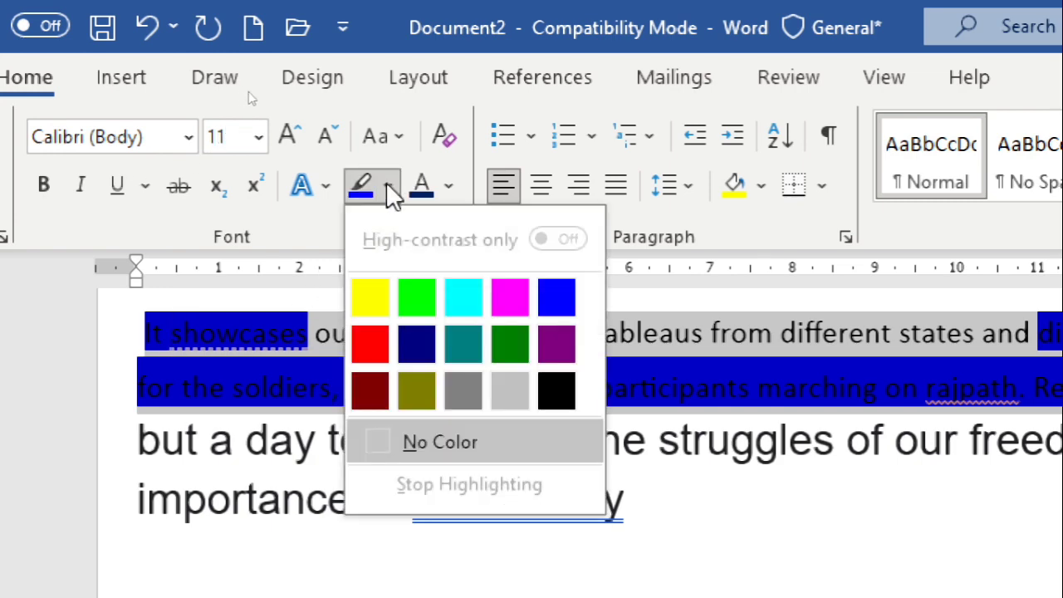
click(457, 449)
click(457, 449)
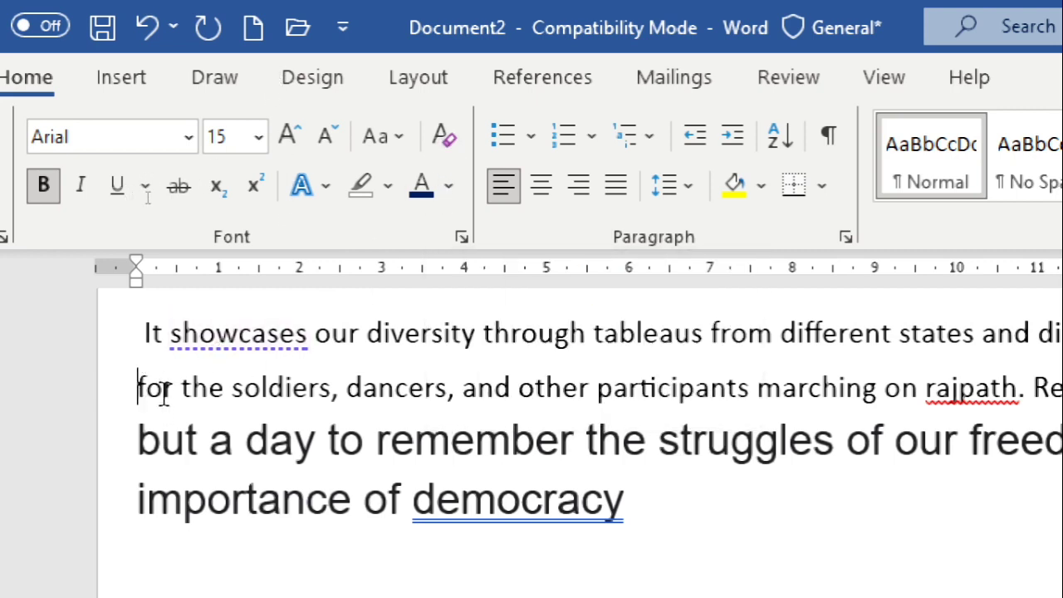
Make the phrase "for the soldiers, dancers, and" bold, italic and underlined
drag(140, 384, 524, 378)
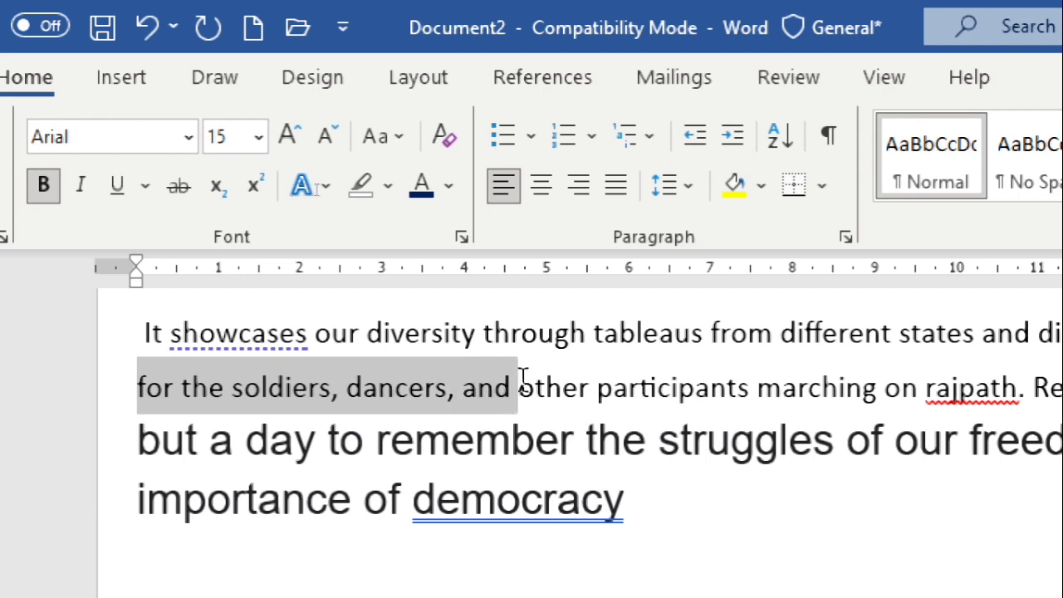
click(45, 184)
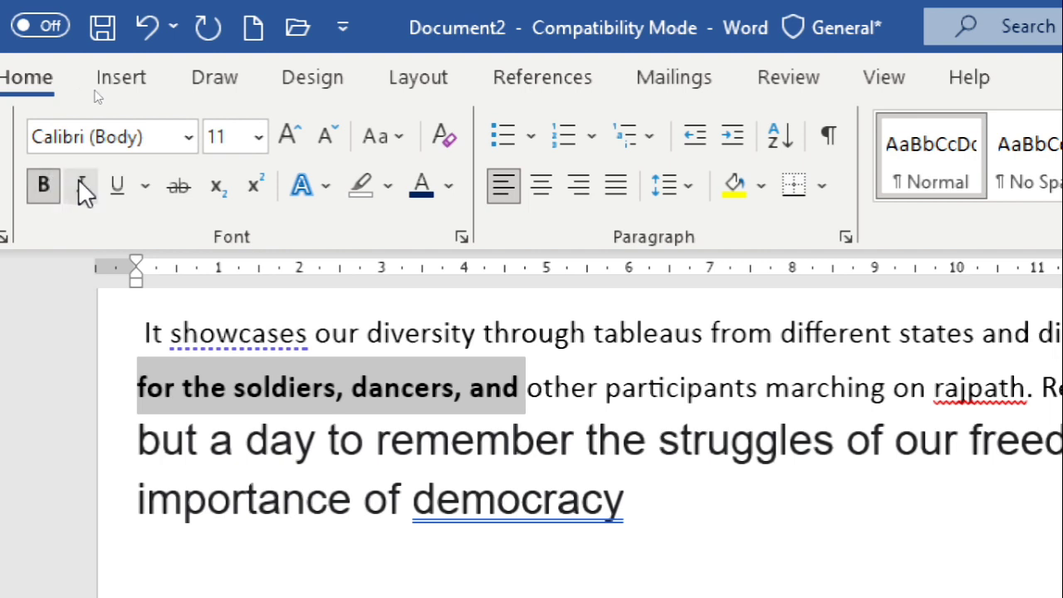
click(86, 188)
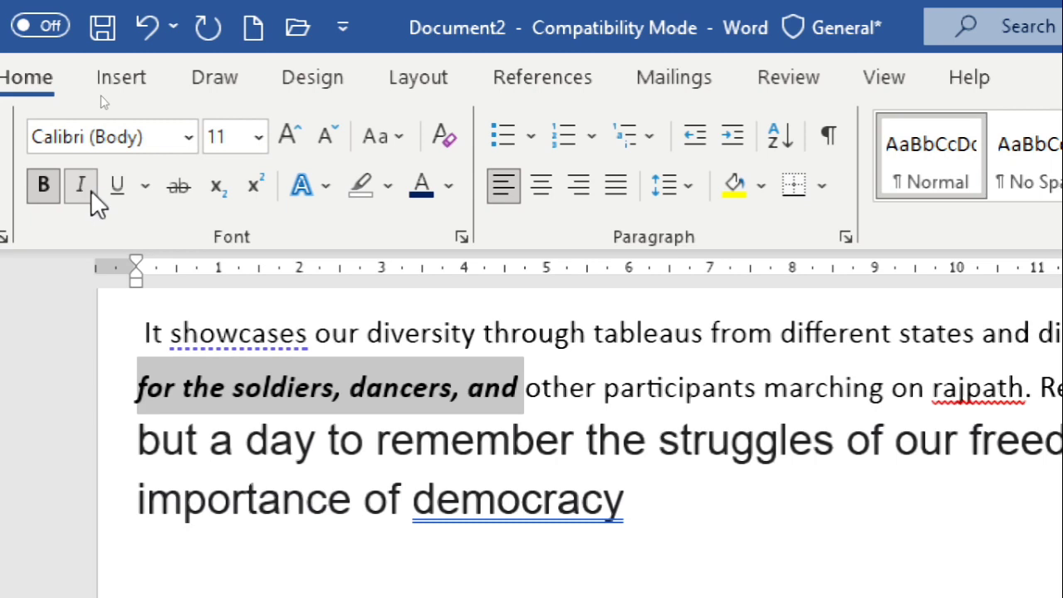
click(115, 195)
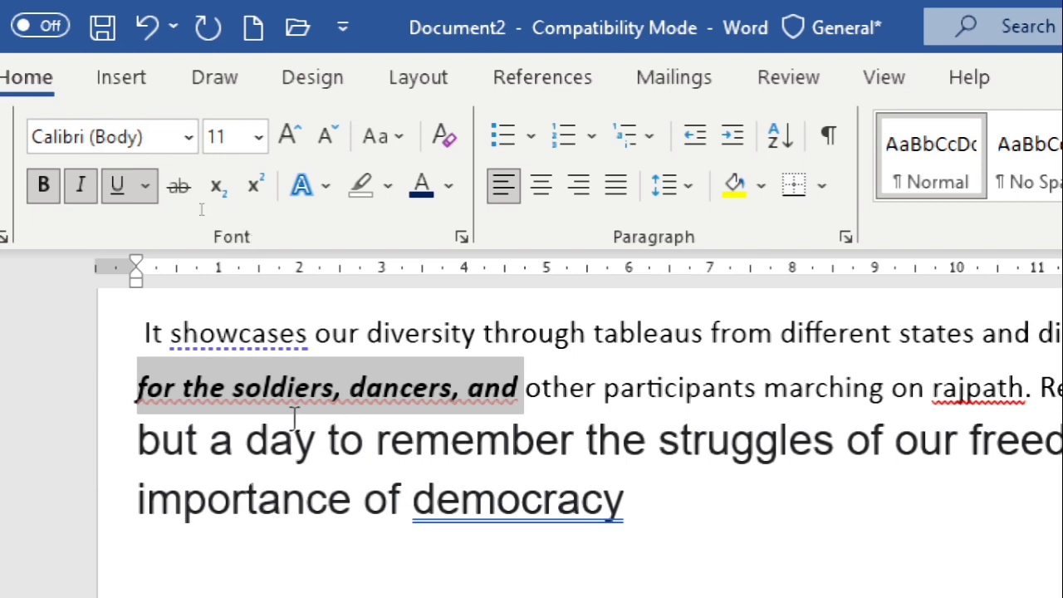
Change the underline of "for the soldiers, dancers, and" to a double line coloured black through the Font dialog
click(148, 184)
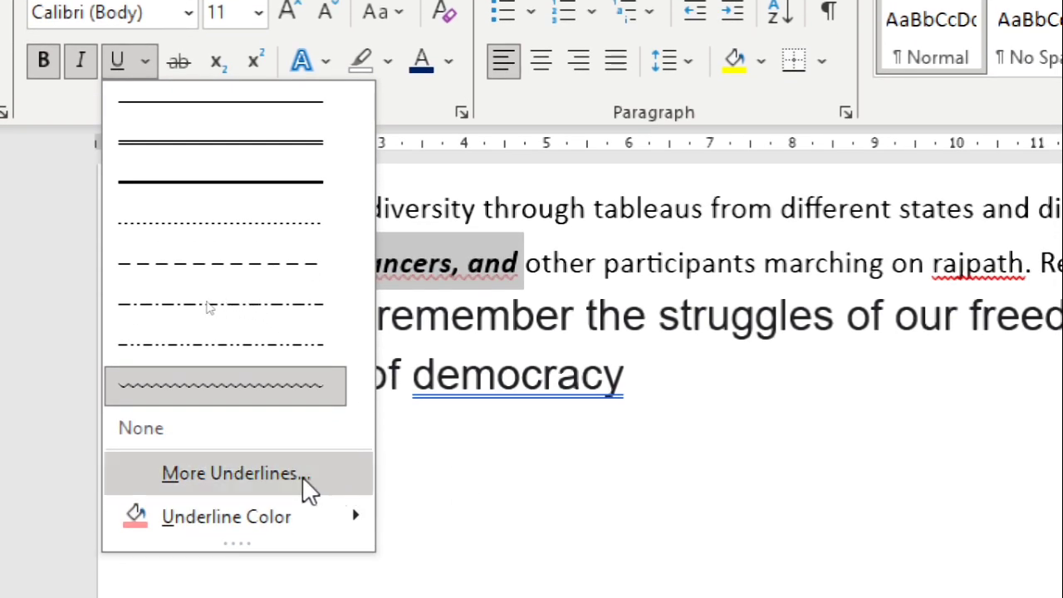
click(302, 476)
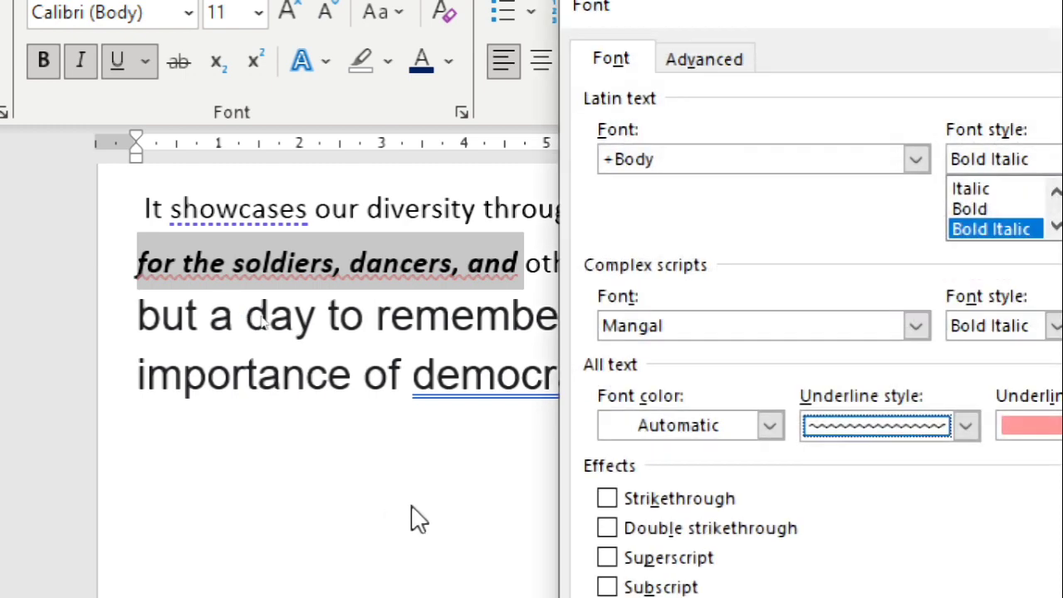
click(872, 427)
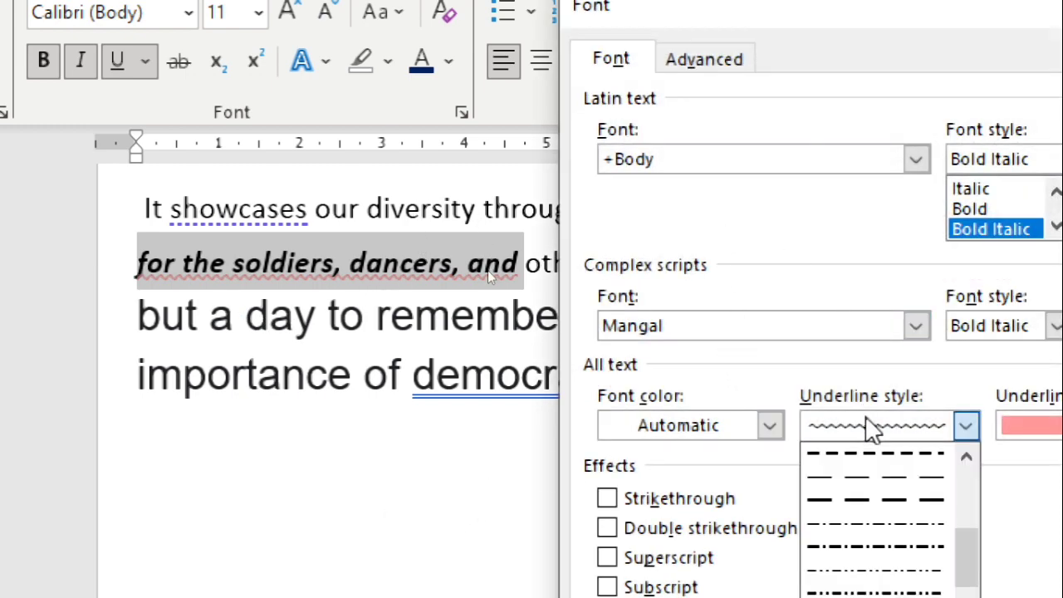
scroll(938, 513, down, 2)
scroll(911, 499, up, 3)
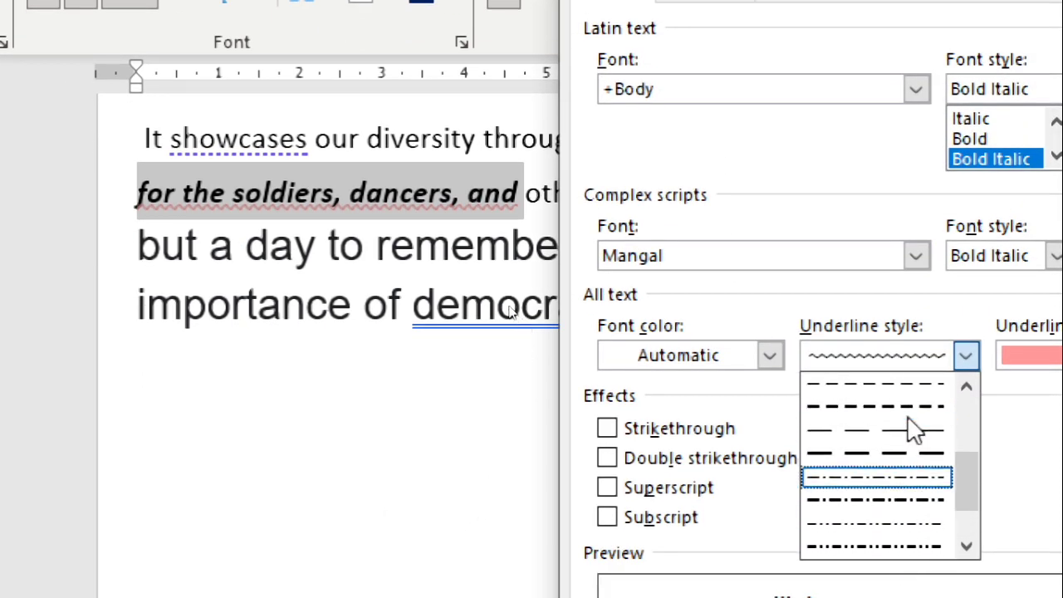
scroll(914, 429, up, 1)
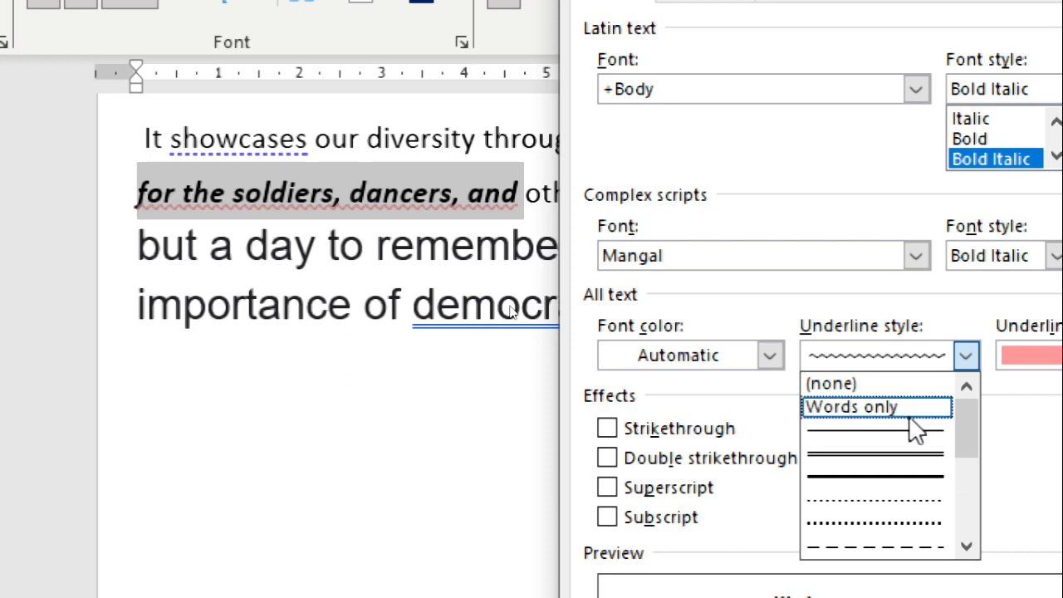
click(877, 457)
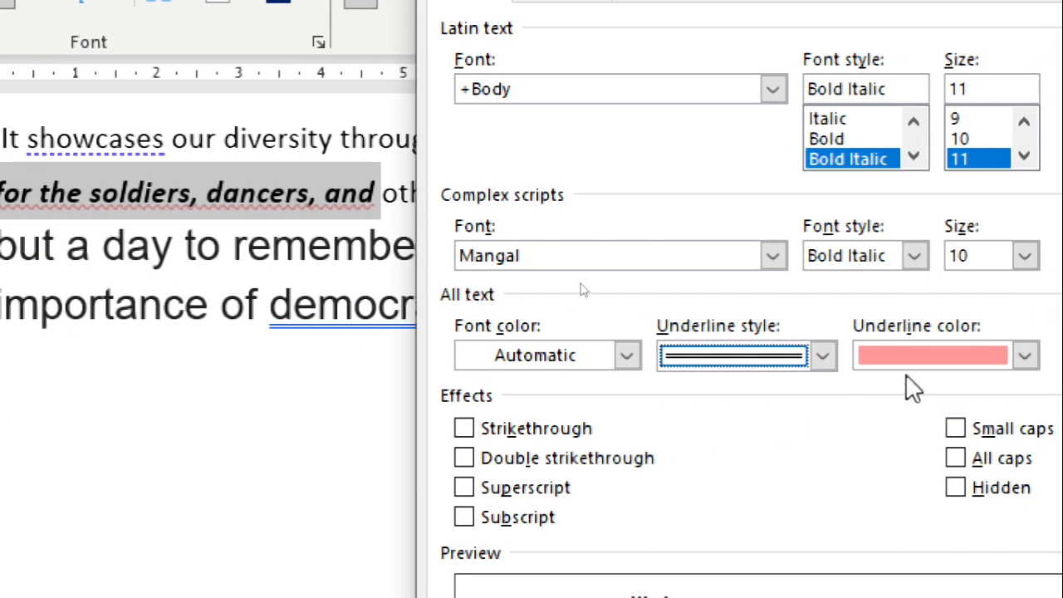
click(907, 355)
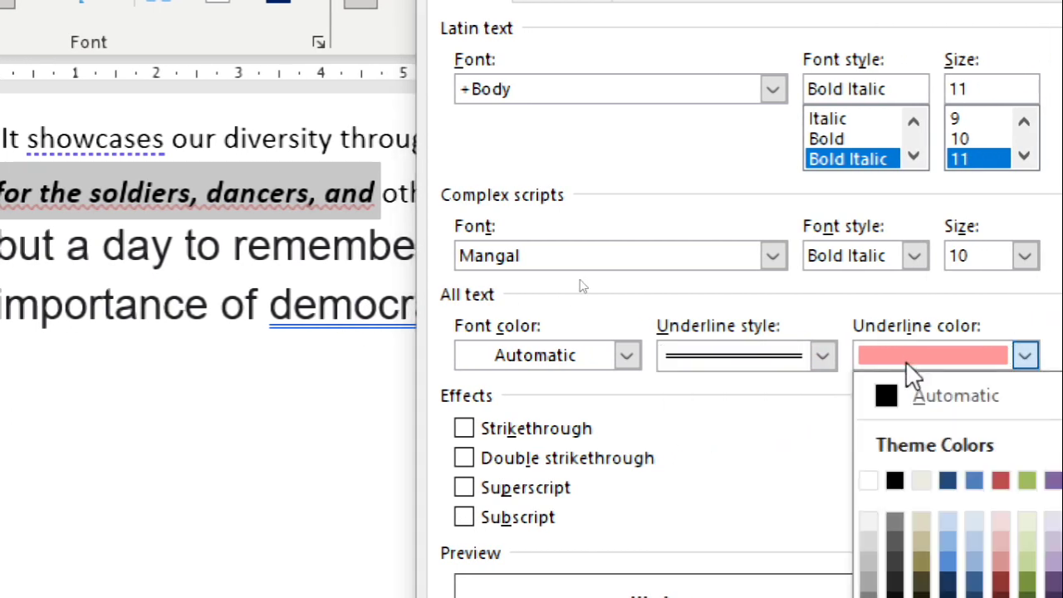
click(892, 481)
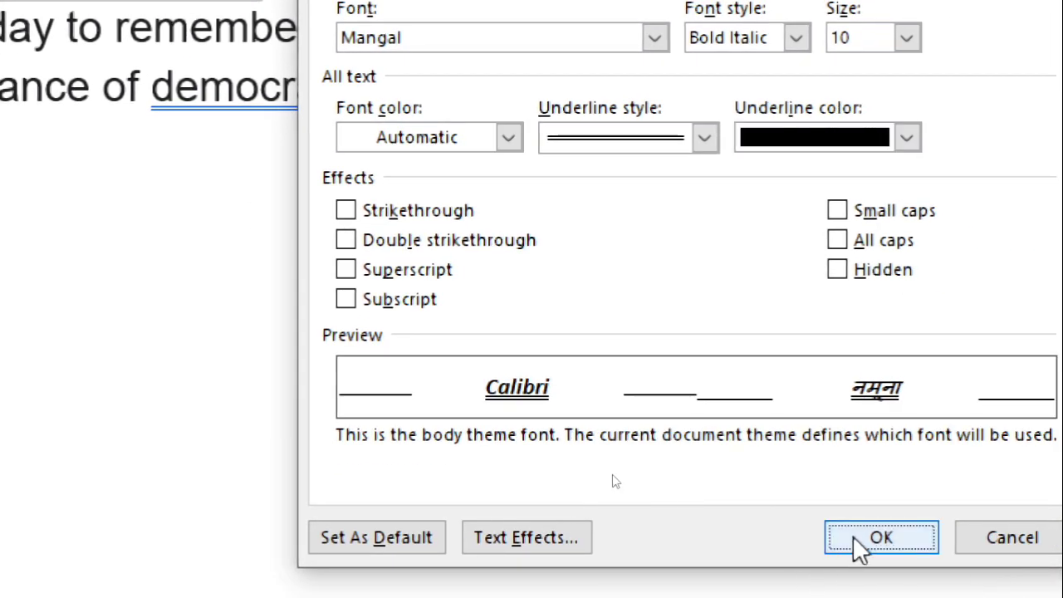
click(861, 541)
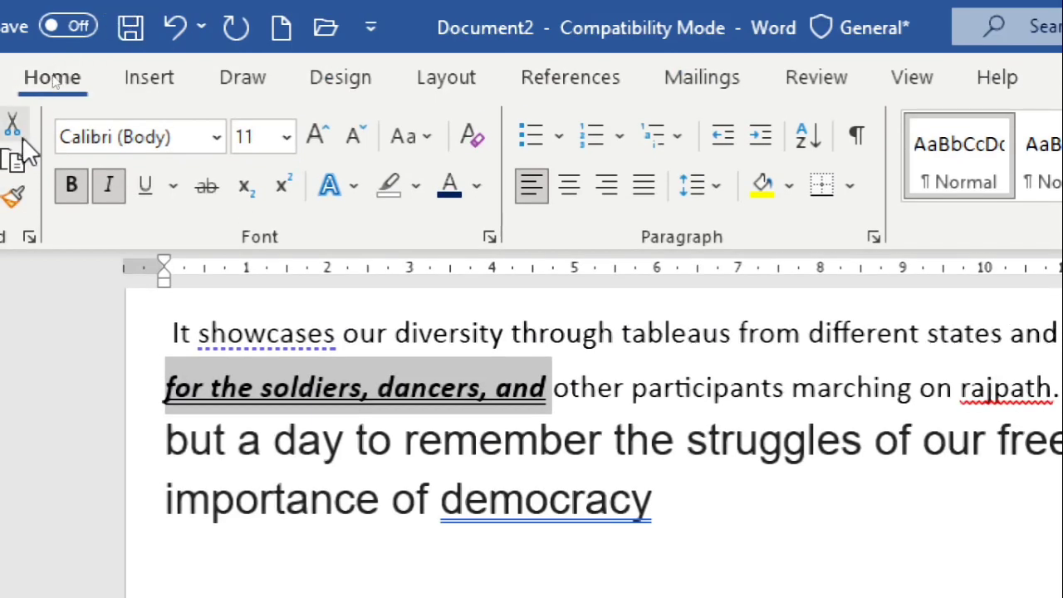
Try strikethrough on the phrase "for the soldiers, dancers, and" and remove it again
click(203, 193)
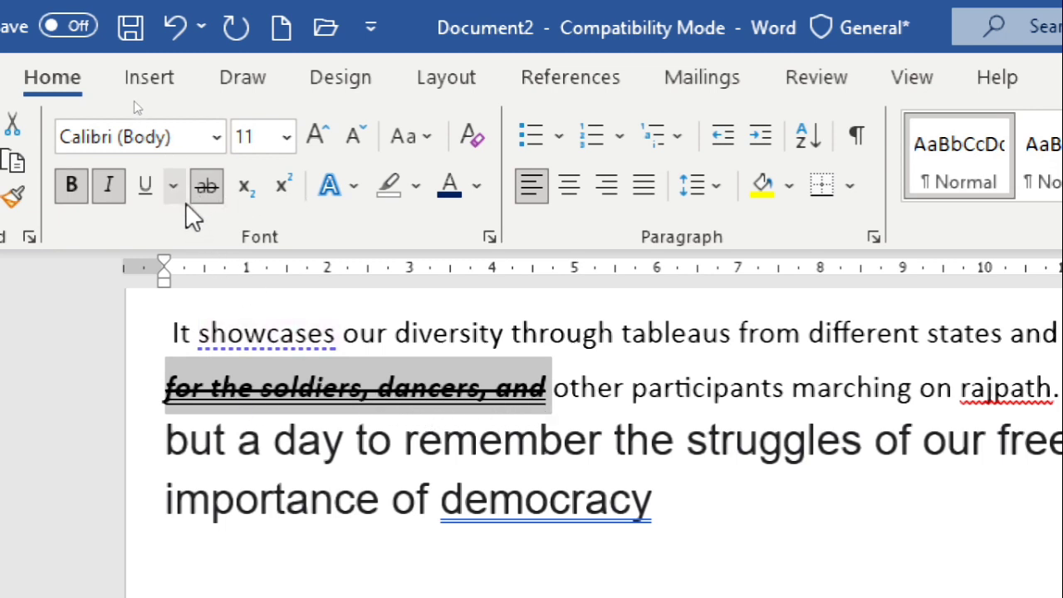
click(205, 185)
Remove the italic, bold and underline formatting from the phrase "for the soldiers, dancers, and"
click(109, 185)
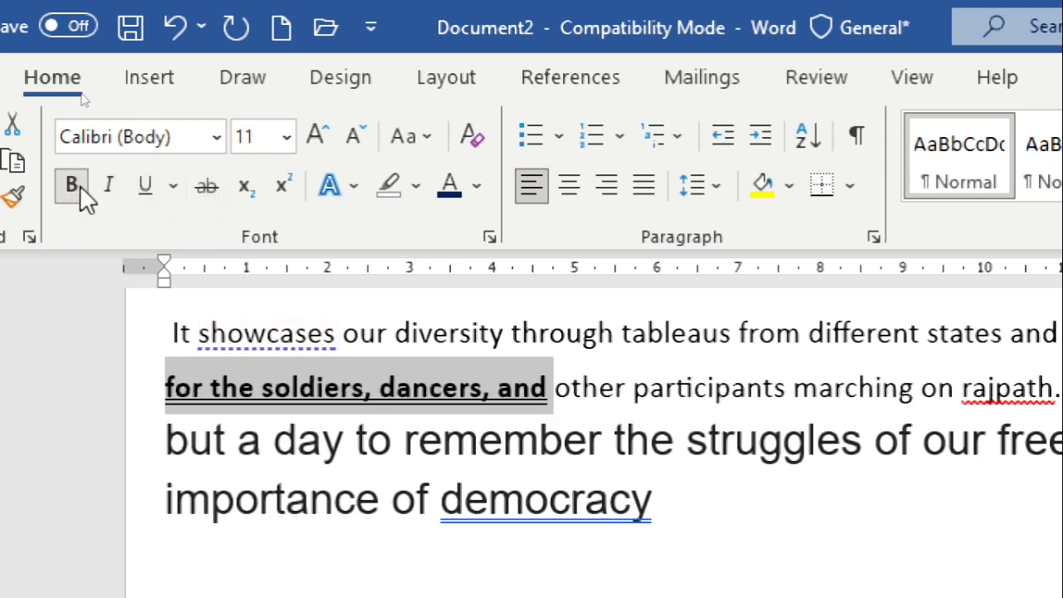
click(71, 187)
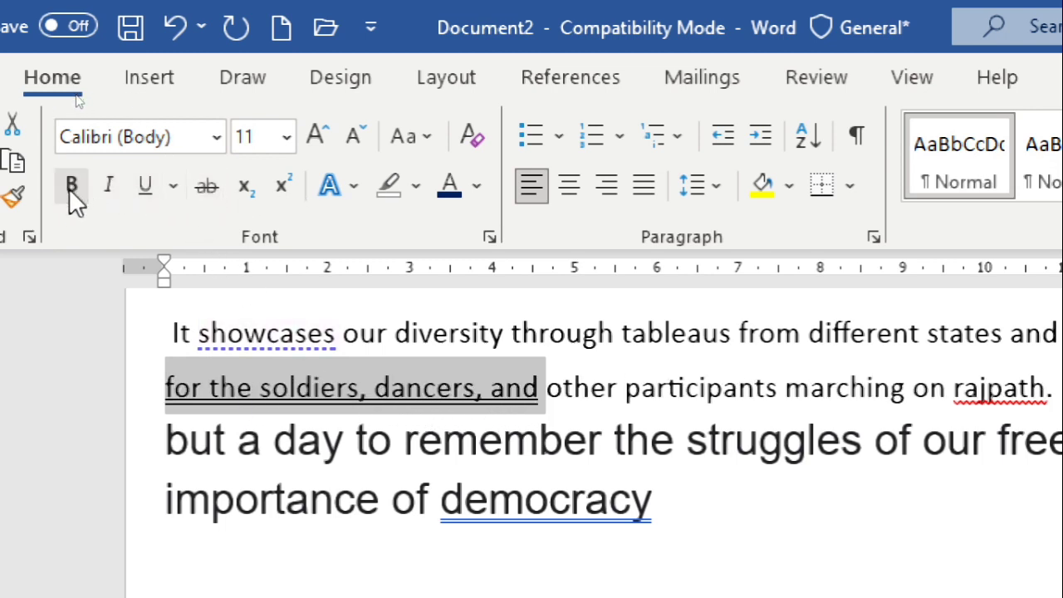
click(466, 438)
drag(496, 416, 330, 412)
click(139, 190)
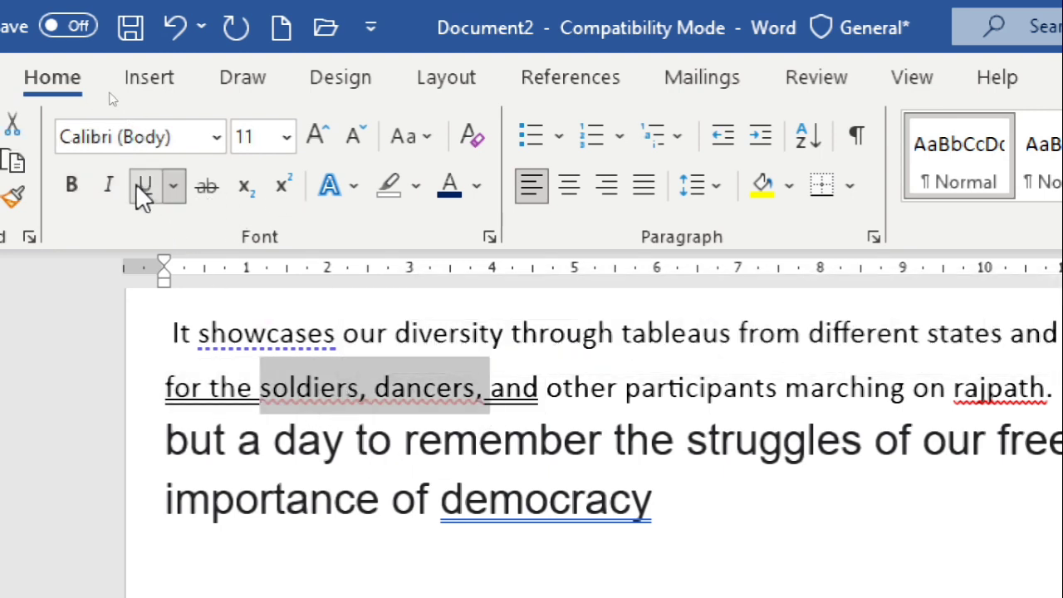
drag(167, 389, 536, 390)
click(150, 191)
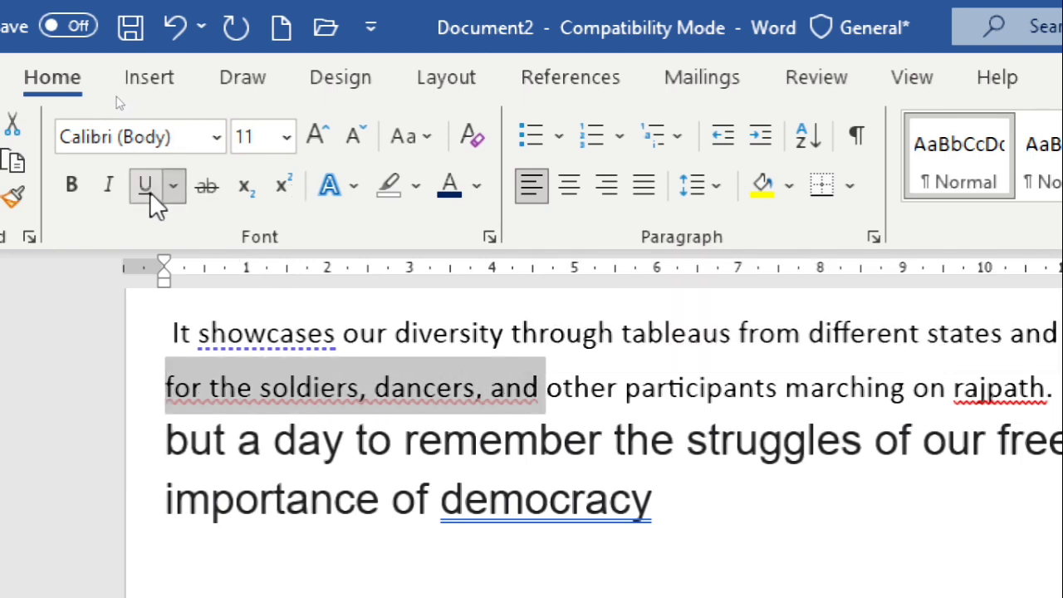
click(149, 191)
click(589, 451)
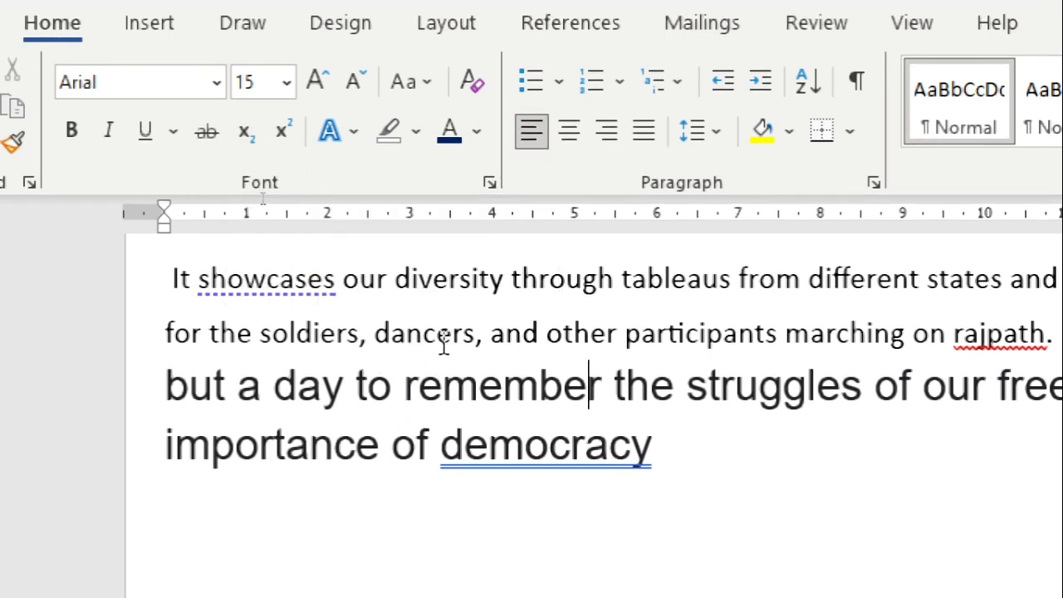
Try subscript and superscript in turn on the letters "ancers" of "dancers", switching each one off again
drag(395, 333, 480, 349)
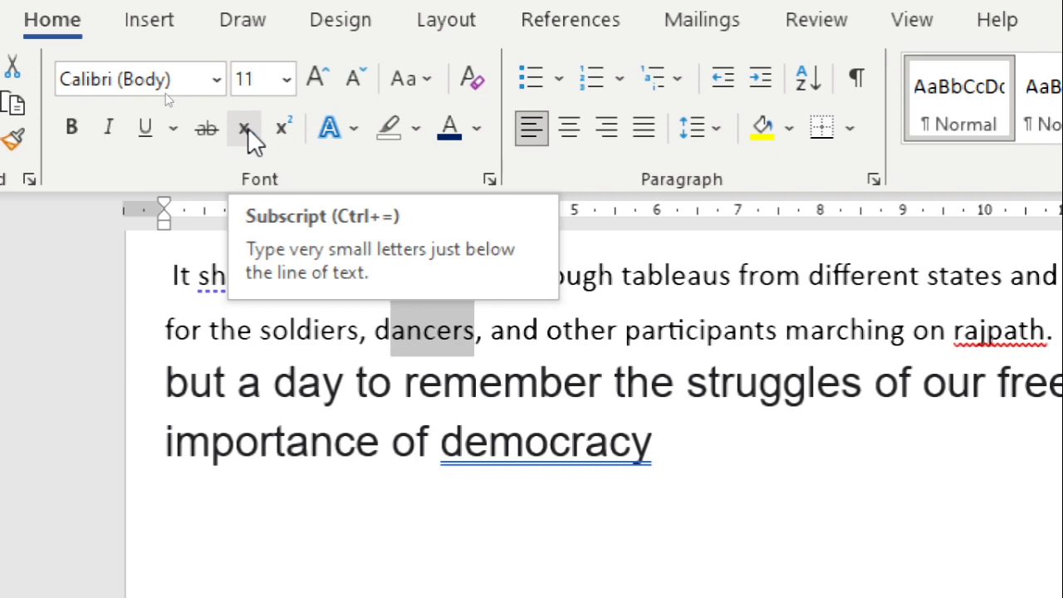
click(252, 133)
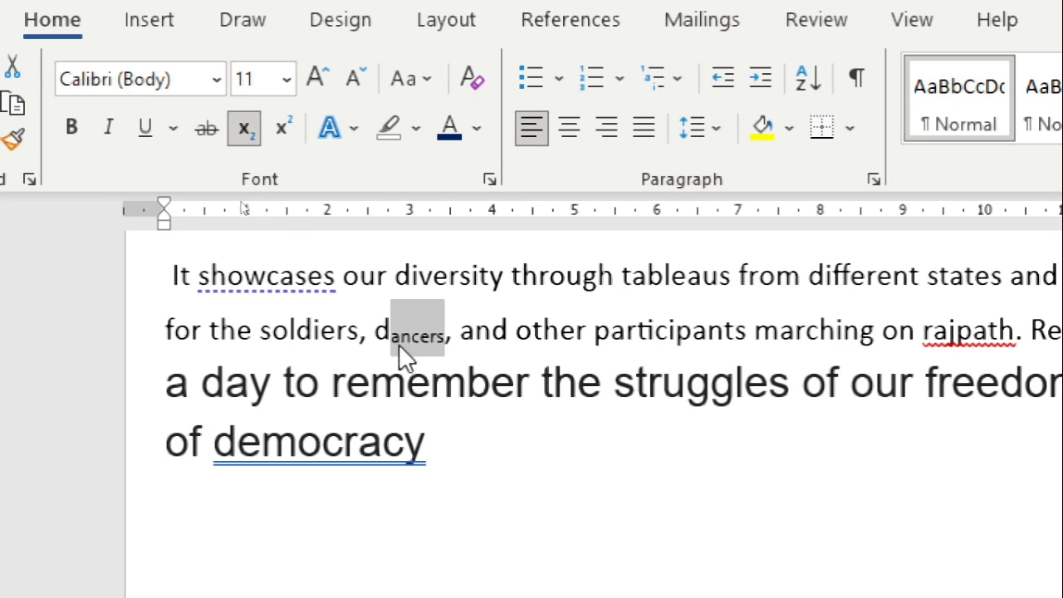
click(246, 133)
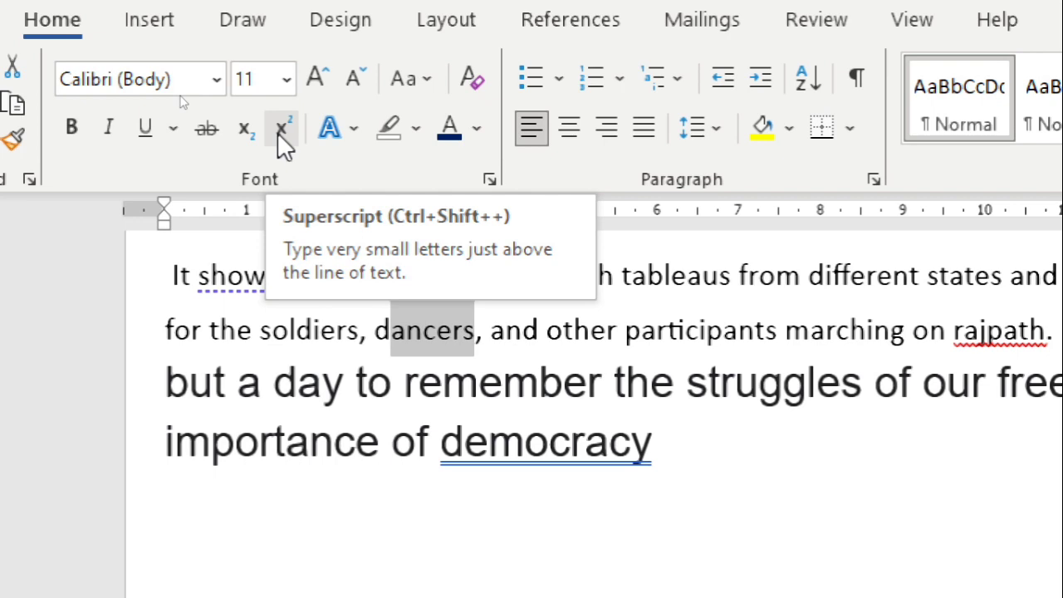
click(281, 130)
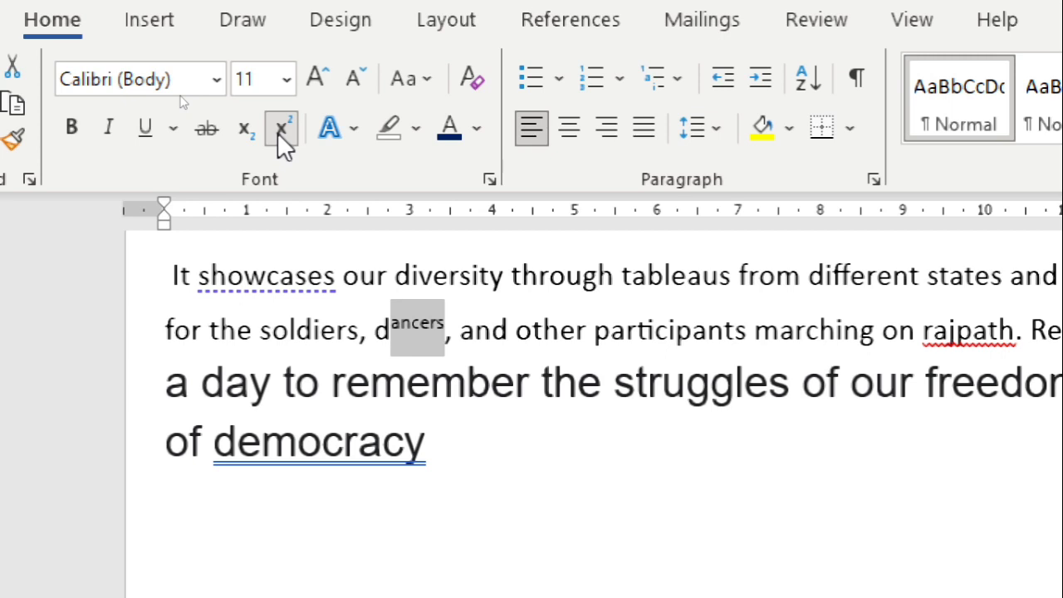
click(279, 132)
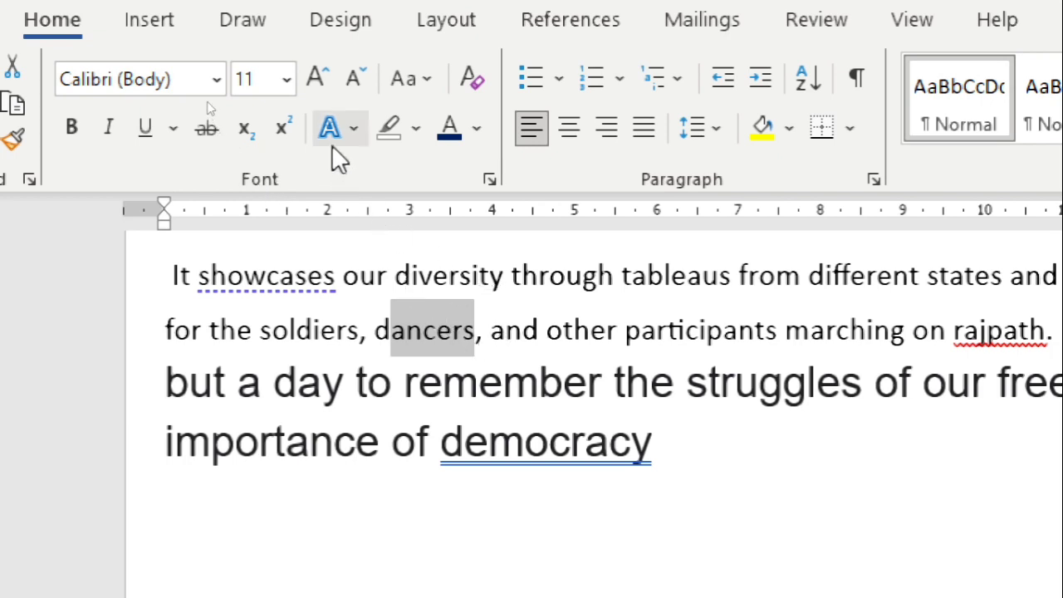
Apply the green preset text effect to the text from "through tableaus" to "other participants"
drag(539, 280, 636, 344)
click(352, 128)
click(353, 128)
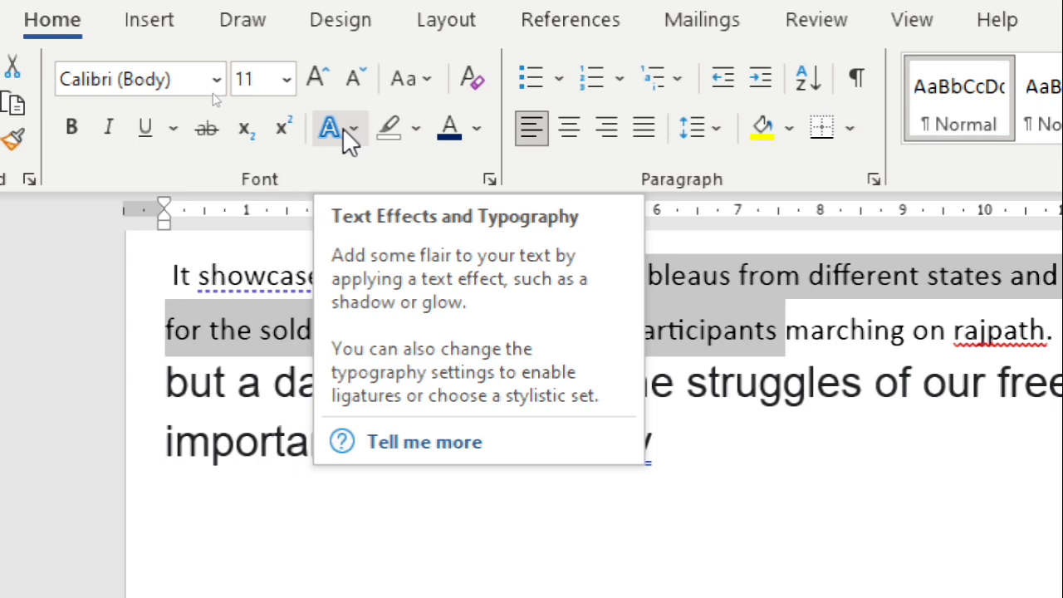
click(343, 127)
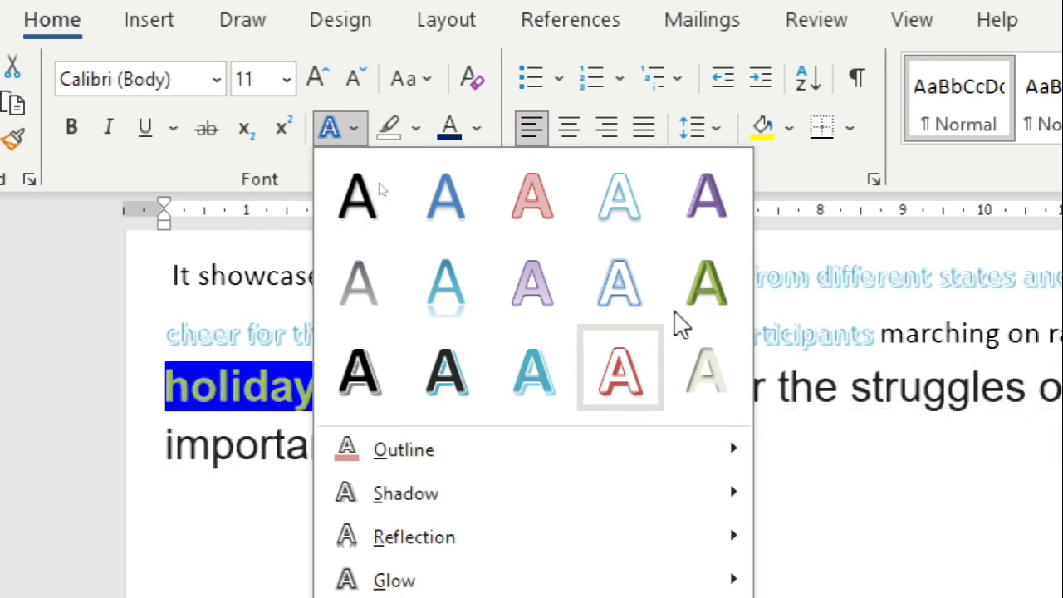
click(640, 336)
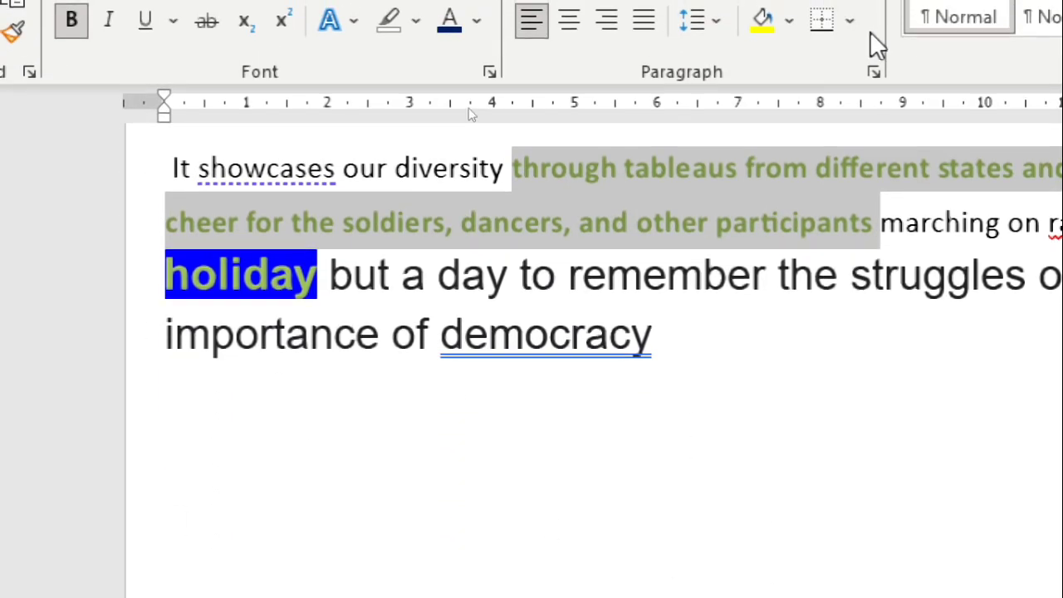
Give the selected green text a dark orange text-effect outline with a ¼ pt weight
click(353, 42)
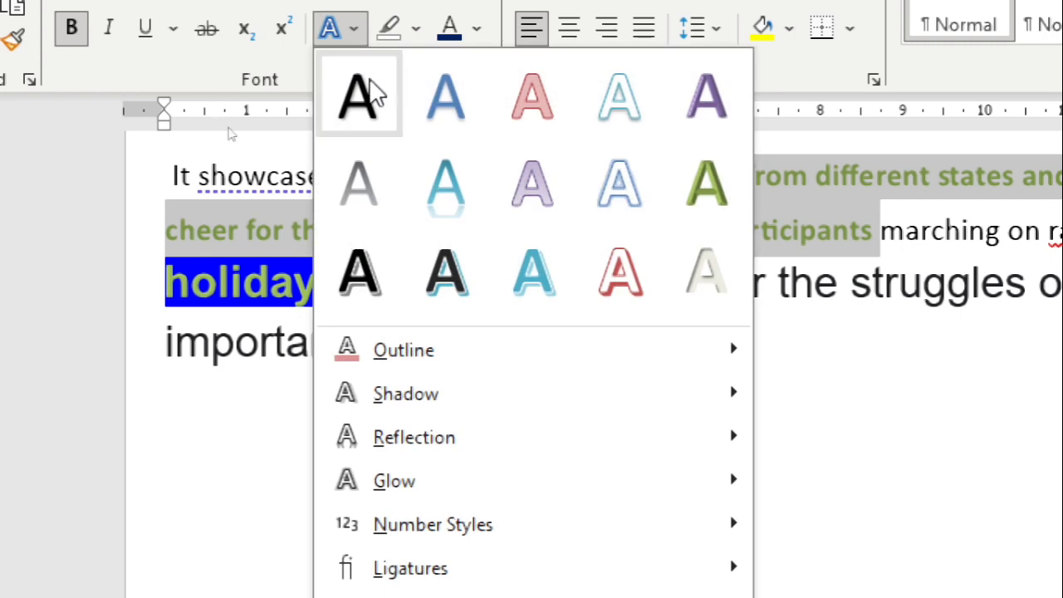
mouse_move(457, 353)
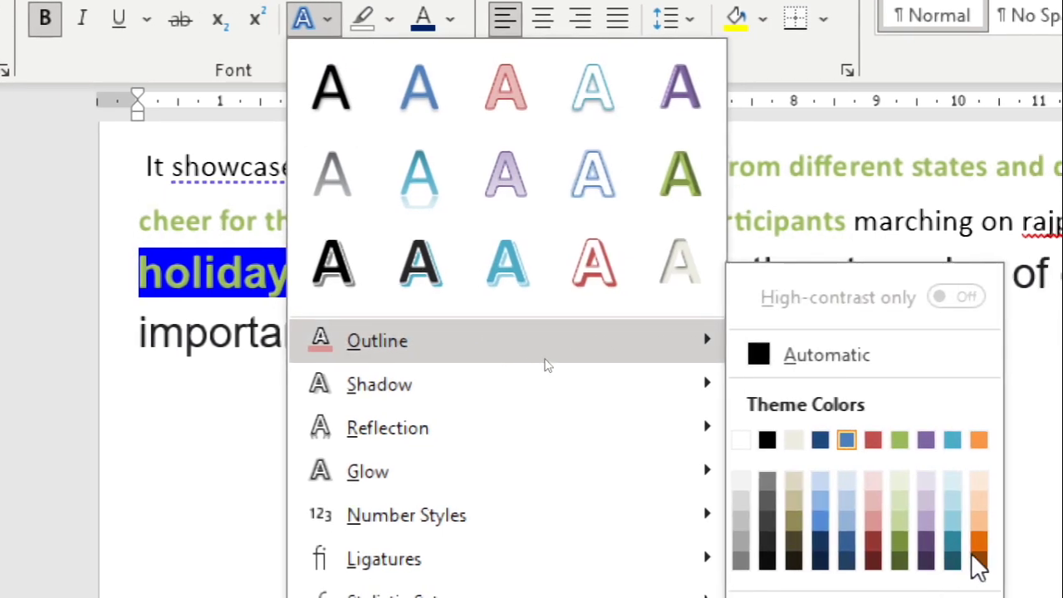
click(970, 542)
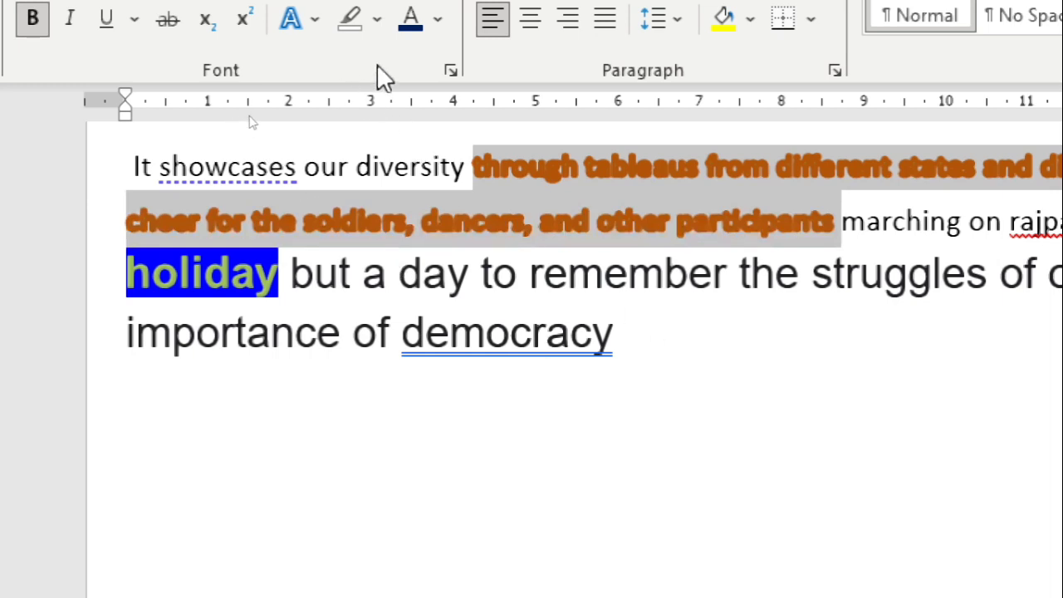
click(316, 19)
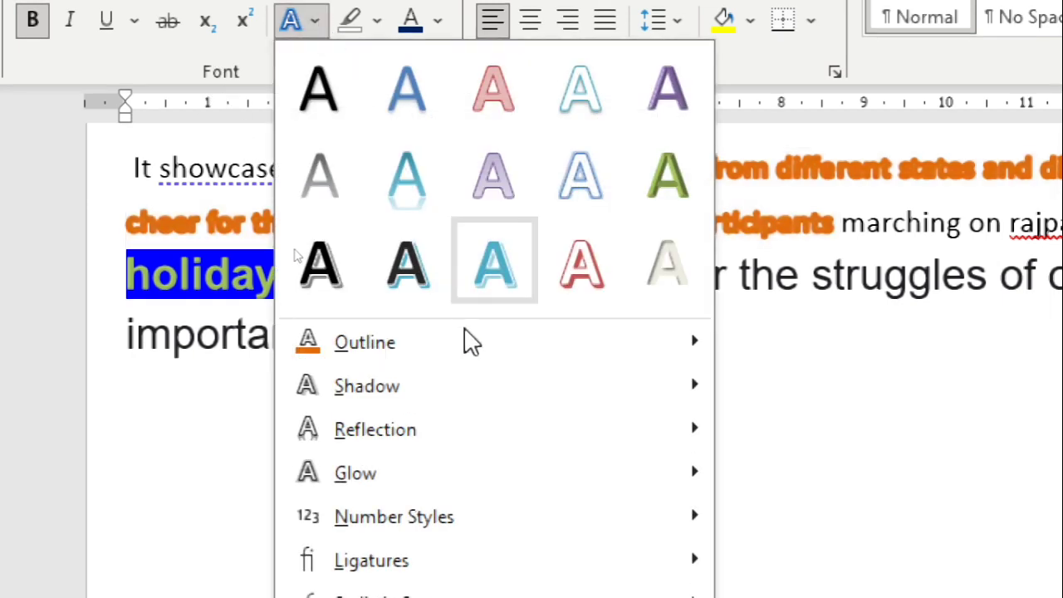
mouse_move(470, 340)
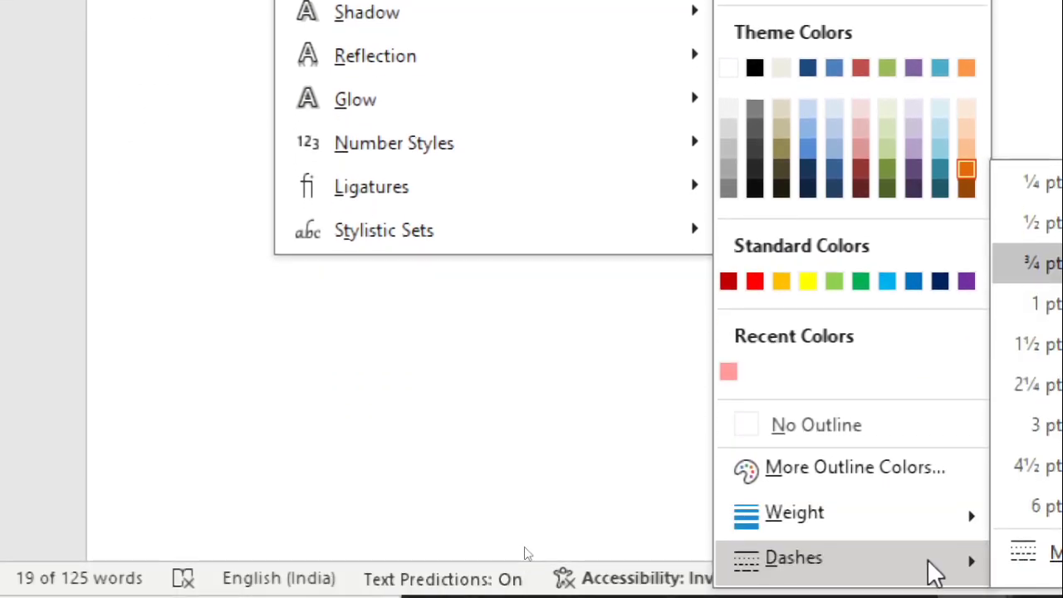
mouse_move(885, 493)
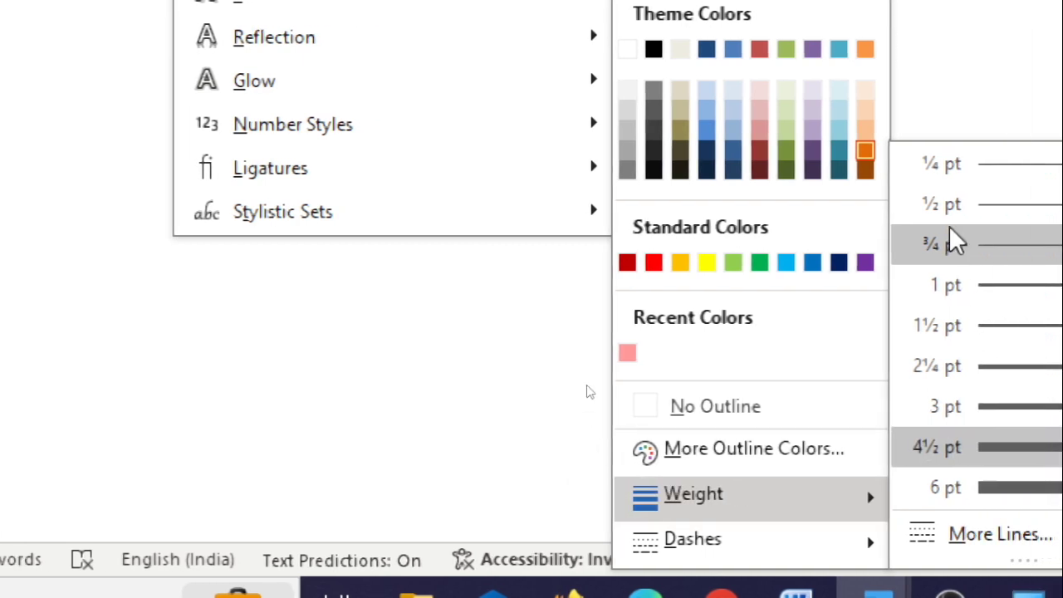
click(957, 163)
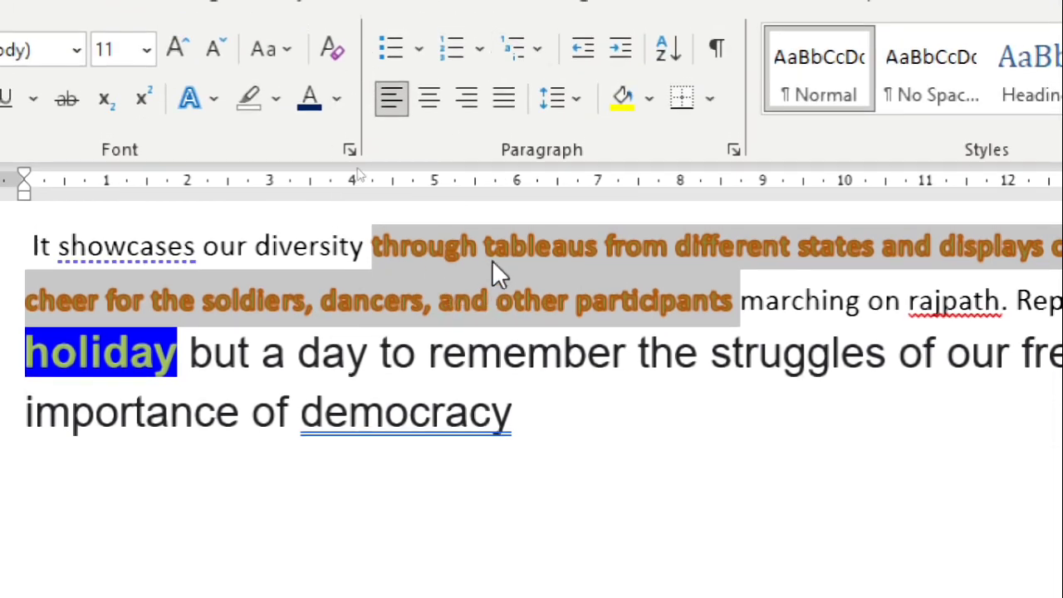
Add the Outer shadow from the middle of the first preset row to the selected orange text
click(211, 100)
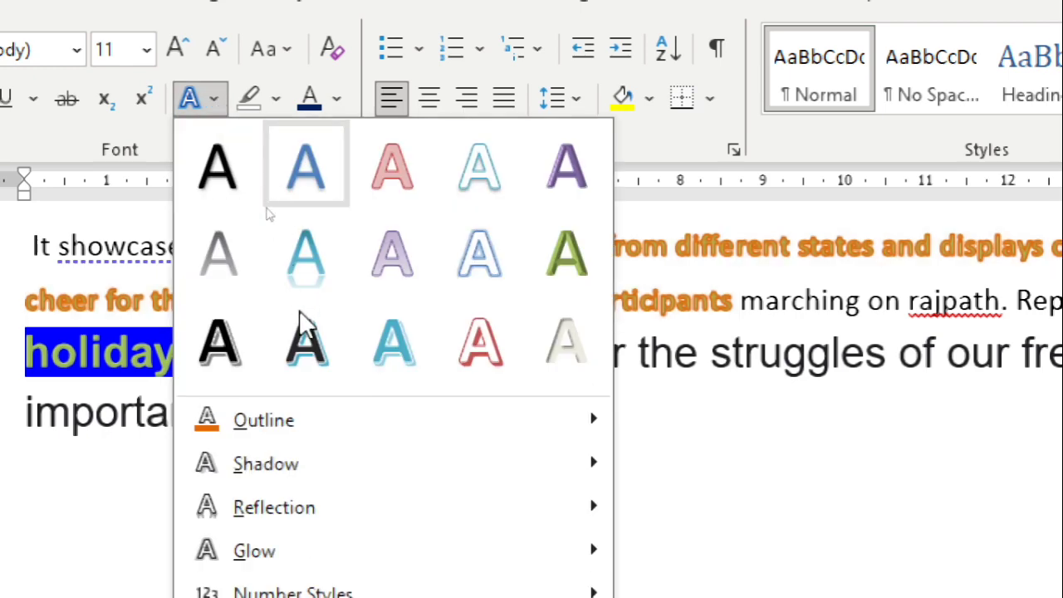
mouse_move(357, 460)
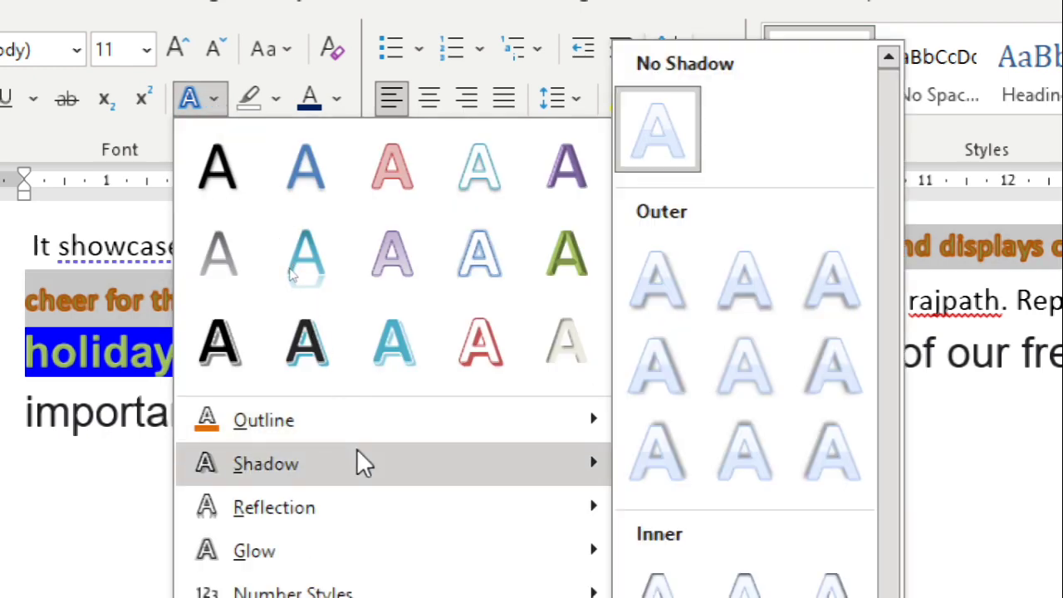
click(744, 282)
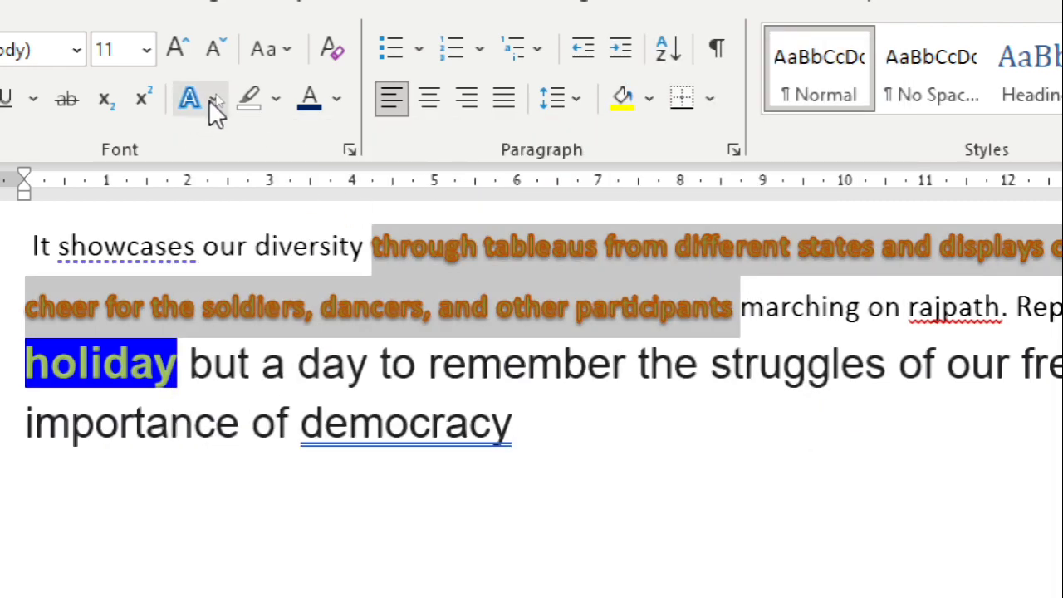
In the shadow options, set the selected text's transparency to 28%, size to 100%, distance to 6 pt and blur to 45 pt
click(212, 99)
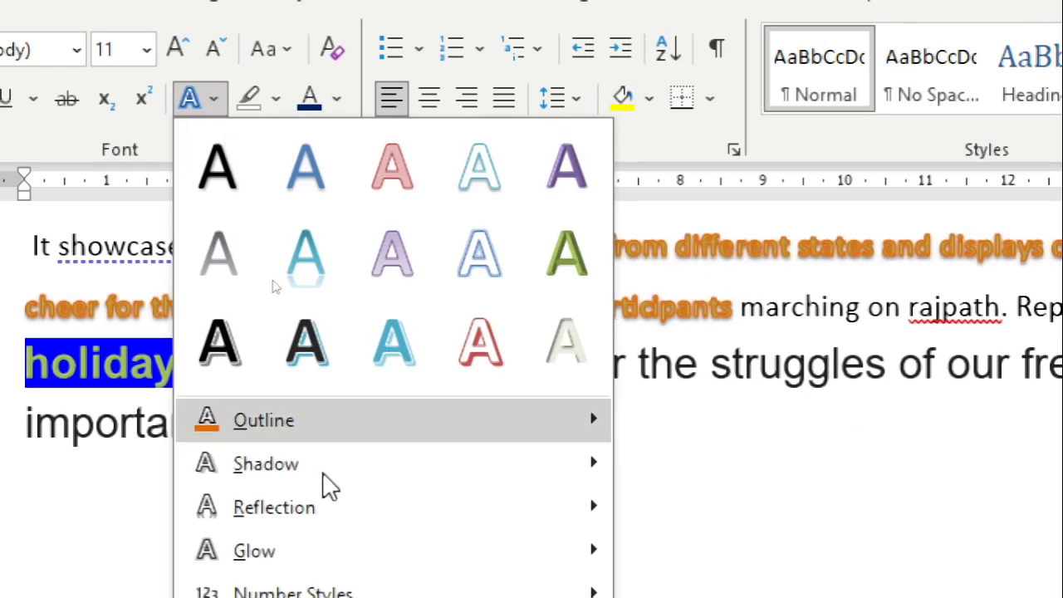
mouse_move(387, 474)
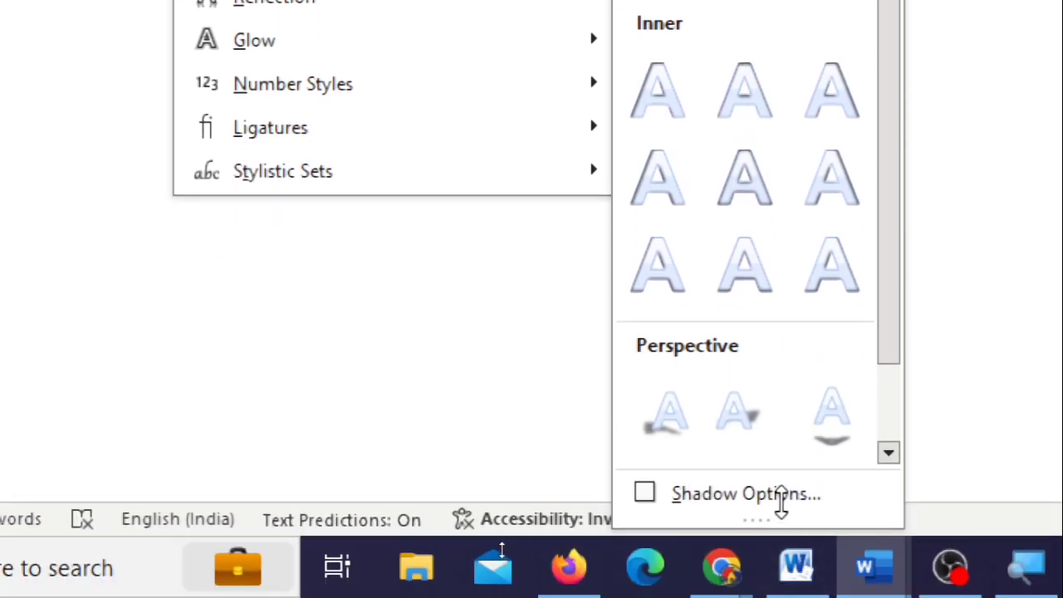
click(875, 494)
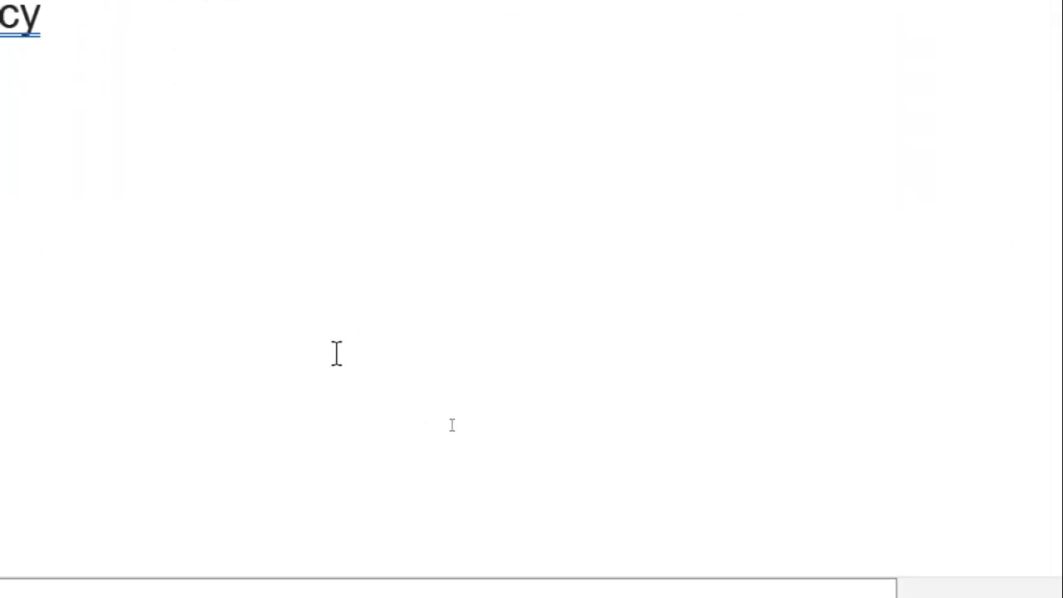
scroll(200, 282, down, 2)
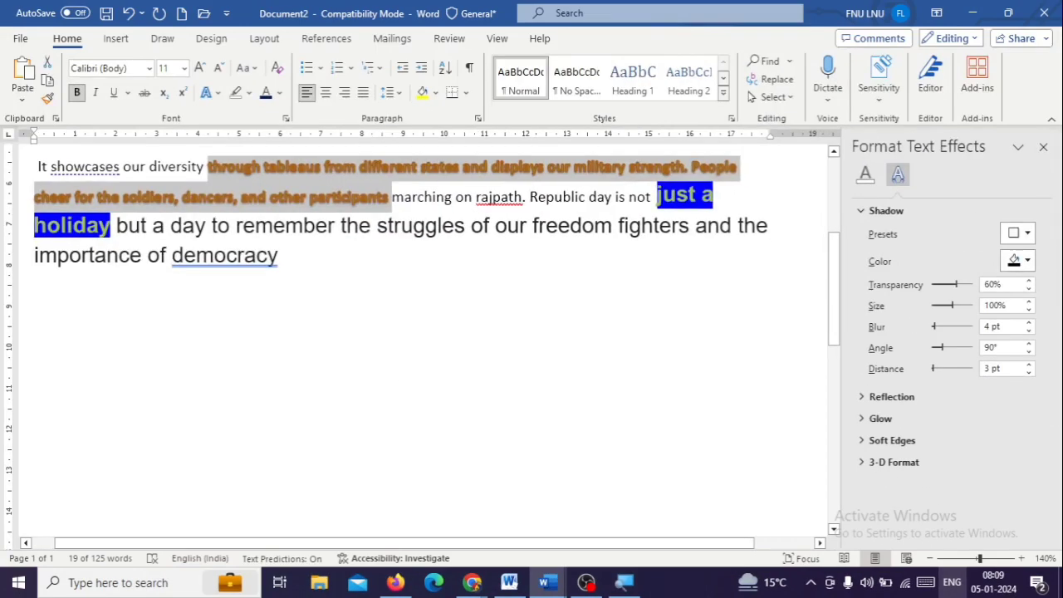
drag(957, 285, 948, 288)
click(936, 306)
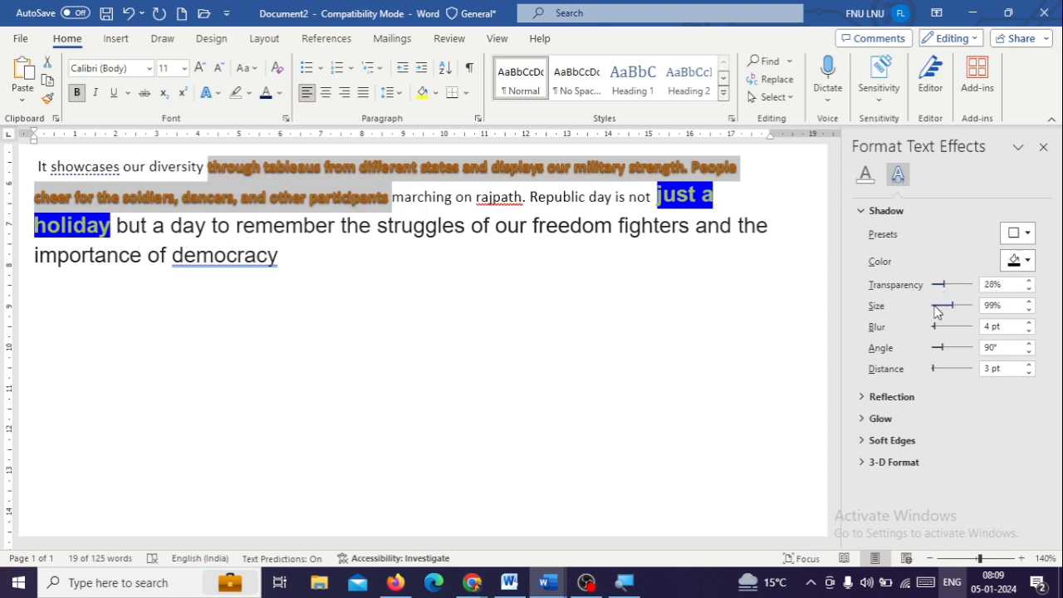
click(958, 306)
click(941, 369)
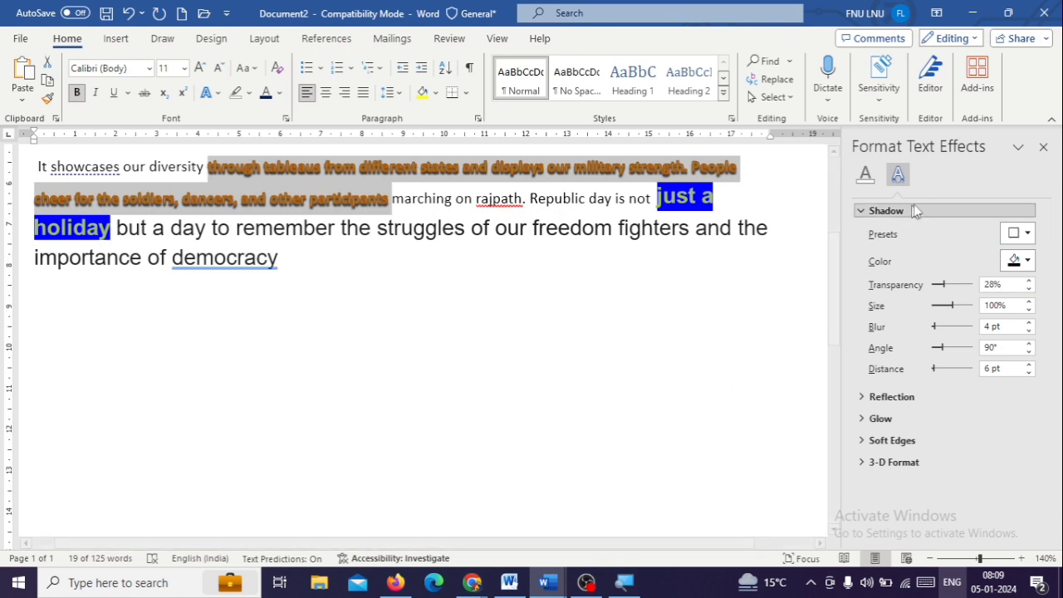
click(955, 326)
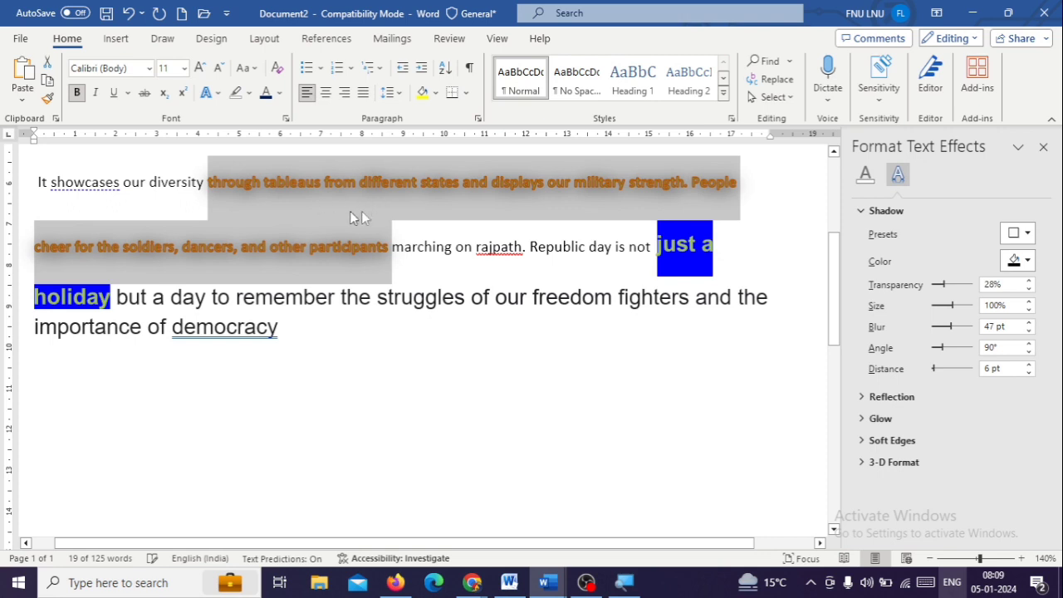
click(948, 328)
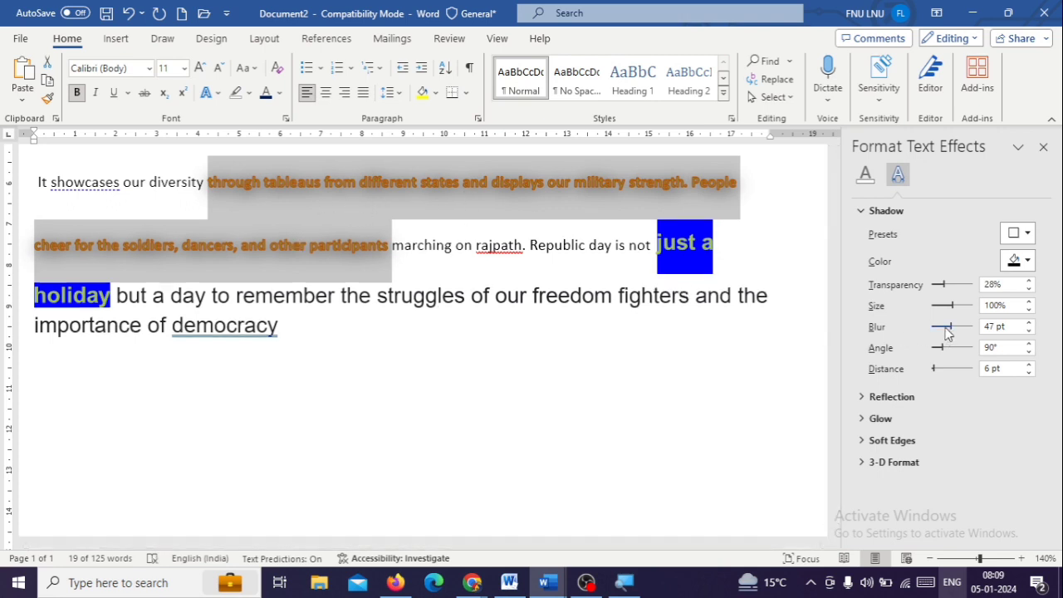
Reapply the middle first-row Outer shadow preset to the selected text and close the text effects settings
click(1020, 234)
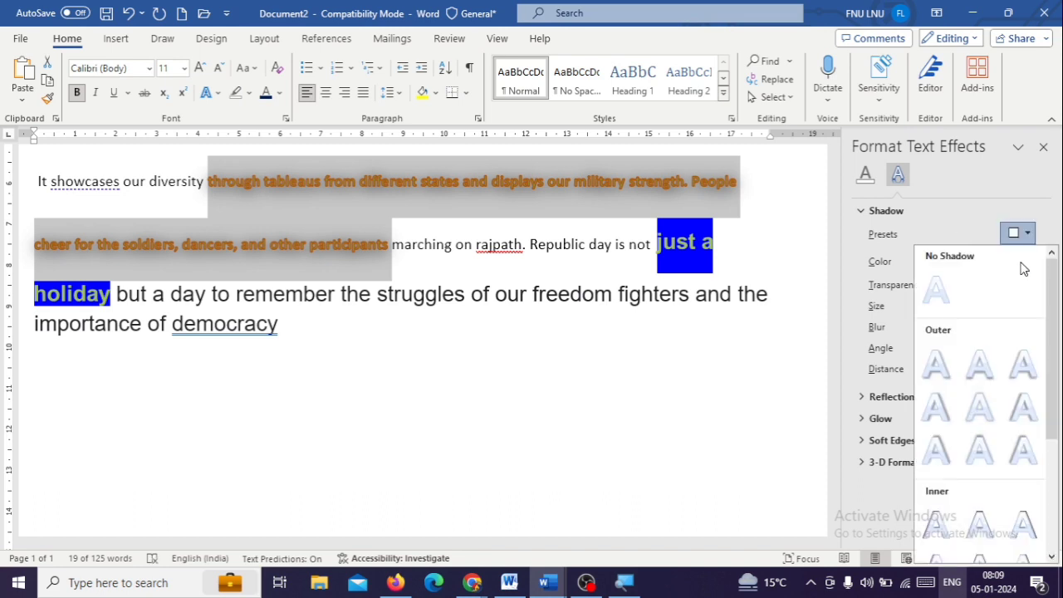
click(981, 363)
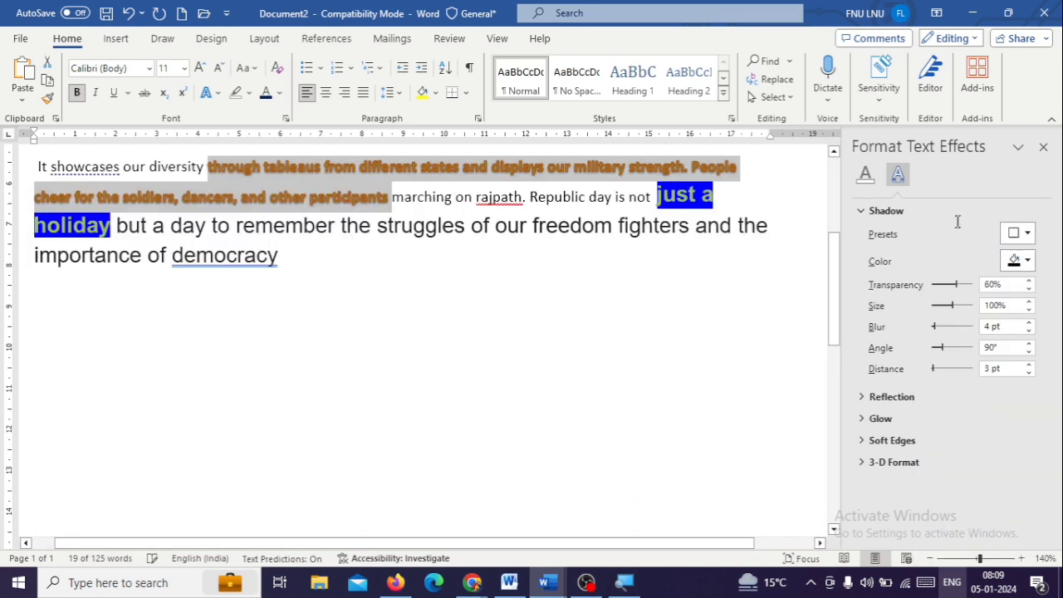
click(1045, 148)
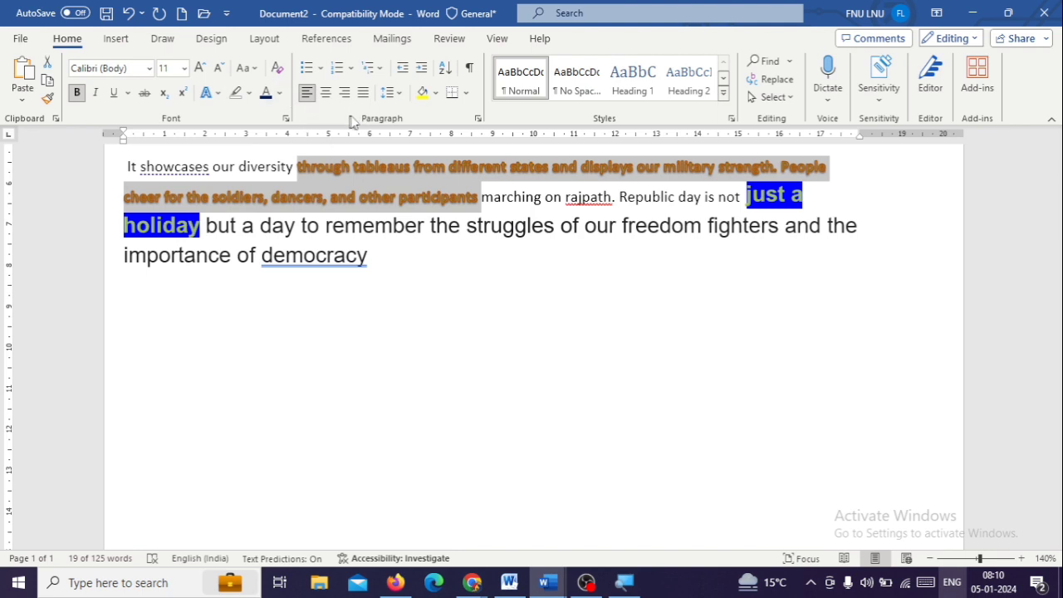
Add the third reflection variation of the first row to the selected orange text as a text effect
click(208, 92)
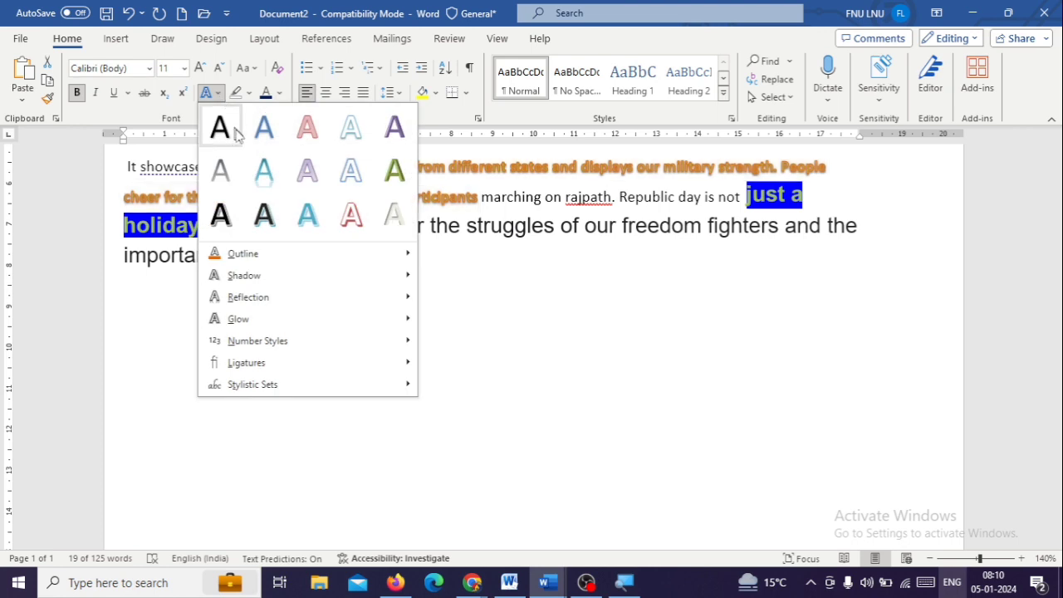
mouse_move(265, 301)
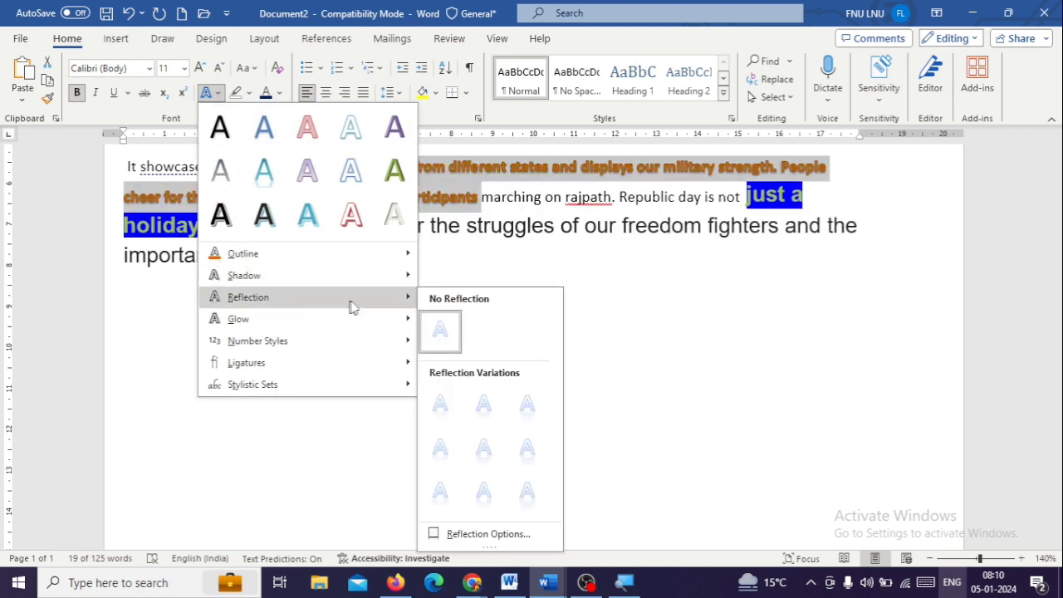
click(527, 387)
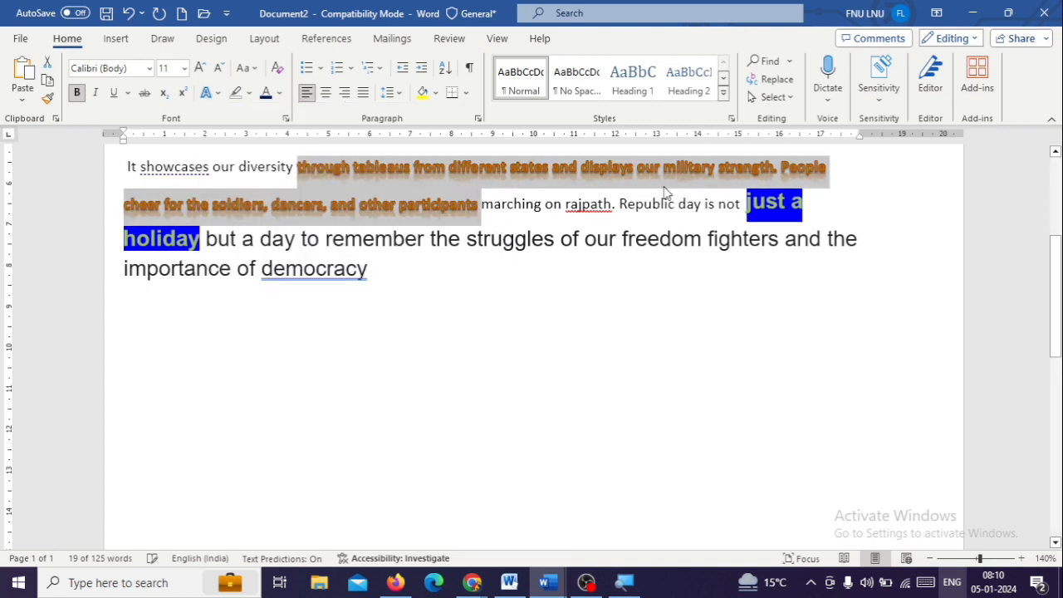
Add the red glow variation from the third row to the selected orange text
click(207, 94)
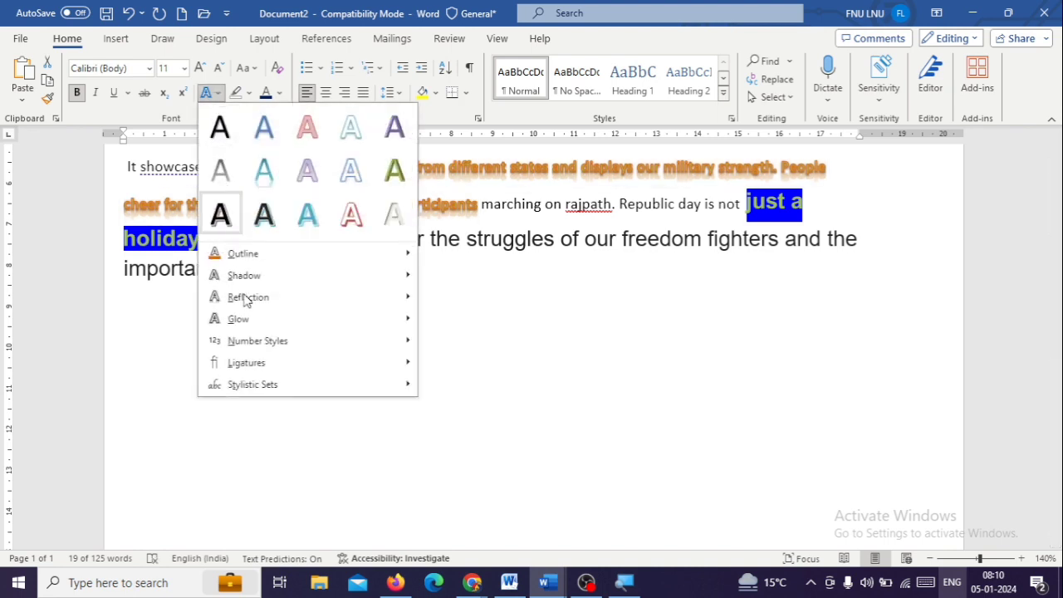
mouse_move(246, 297)
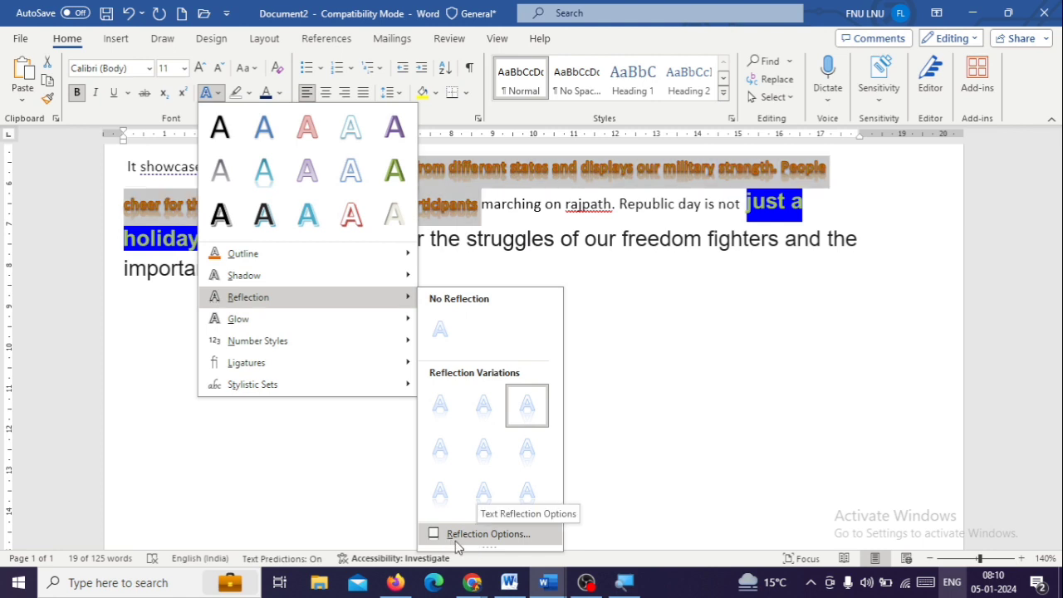
mouse_move(241, 319)
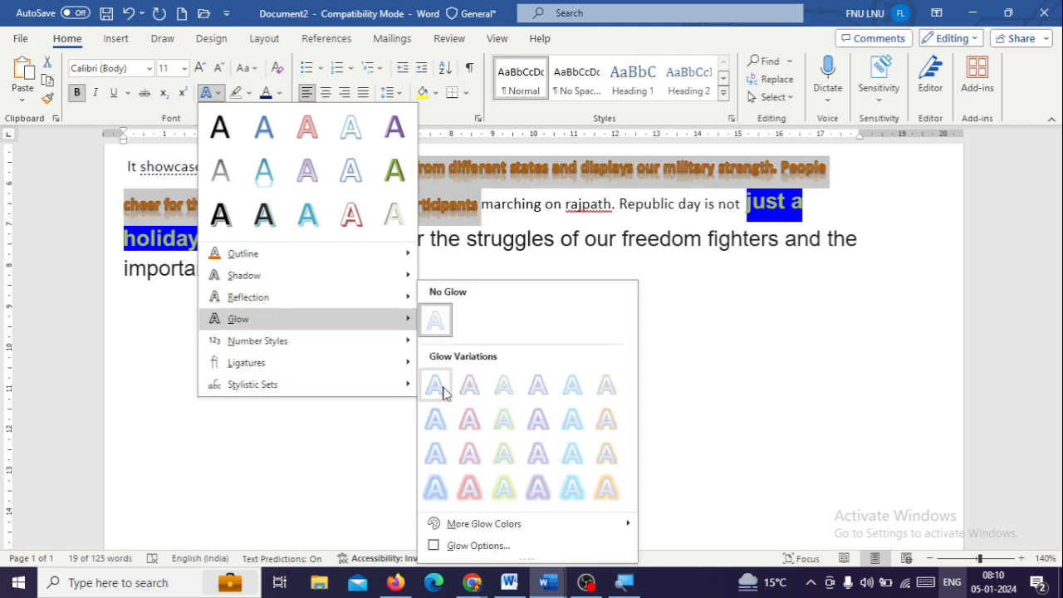
click(466, 467)
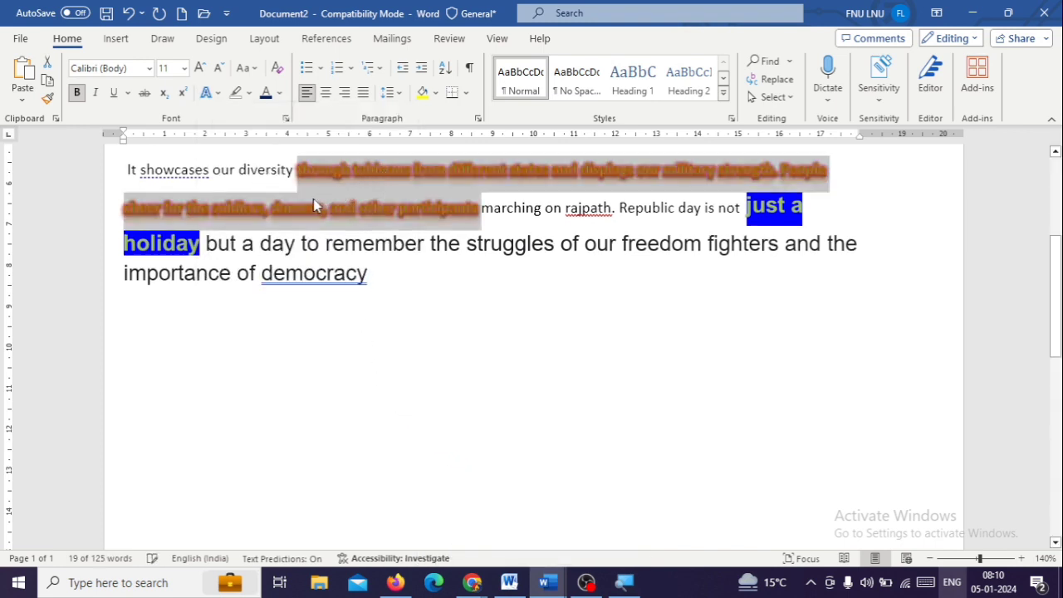
Set the number style of the selected glowing text to Proportional Lining
click(216, 94)
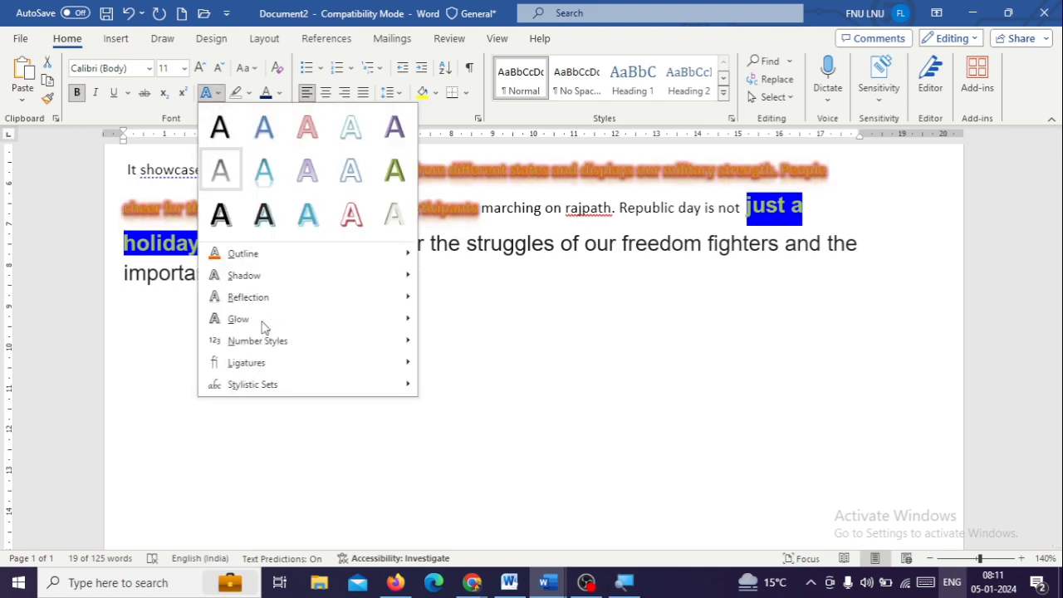
mouse_move(266, 327)
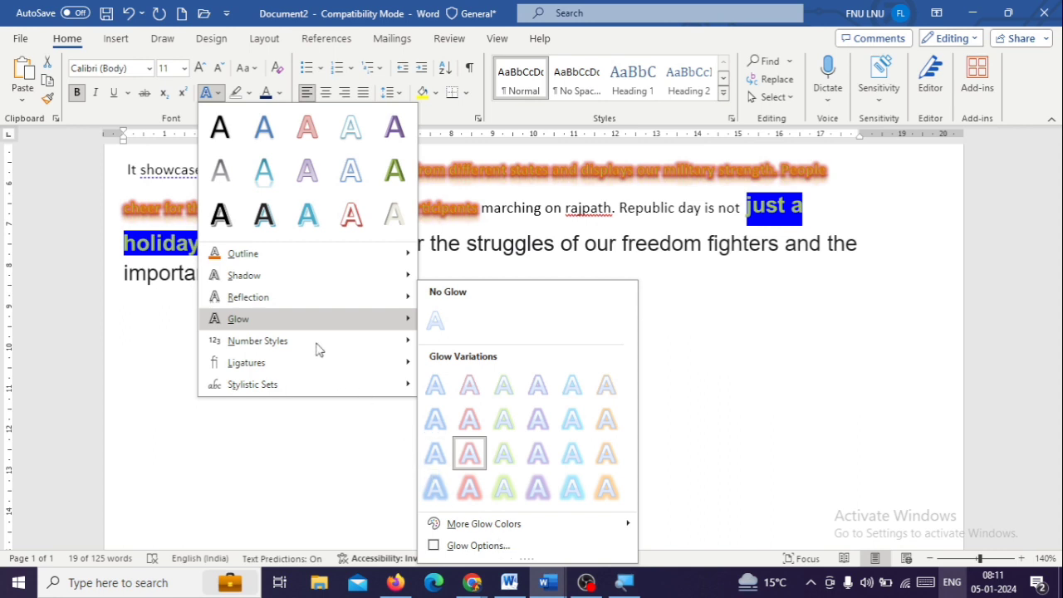
mouse_move(318, 348)
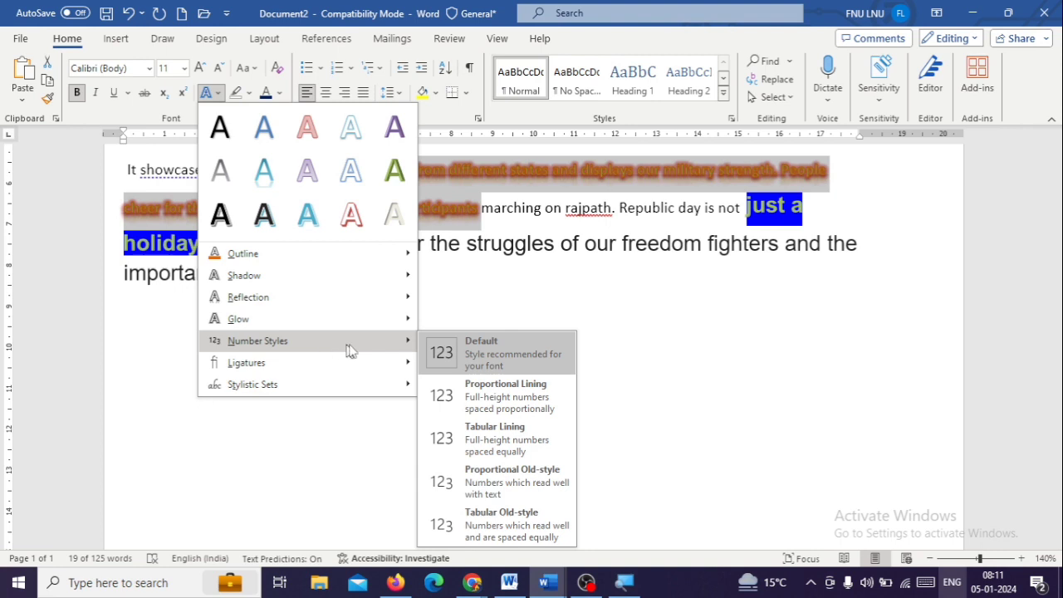
click(454, 395)
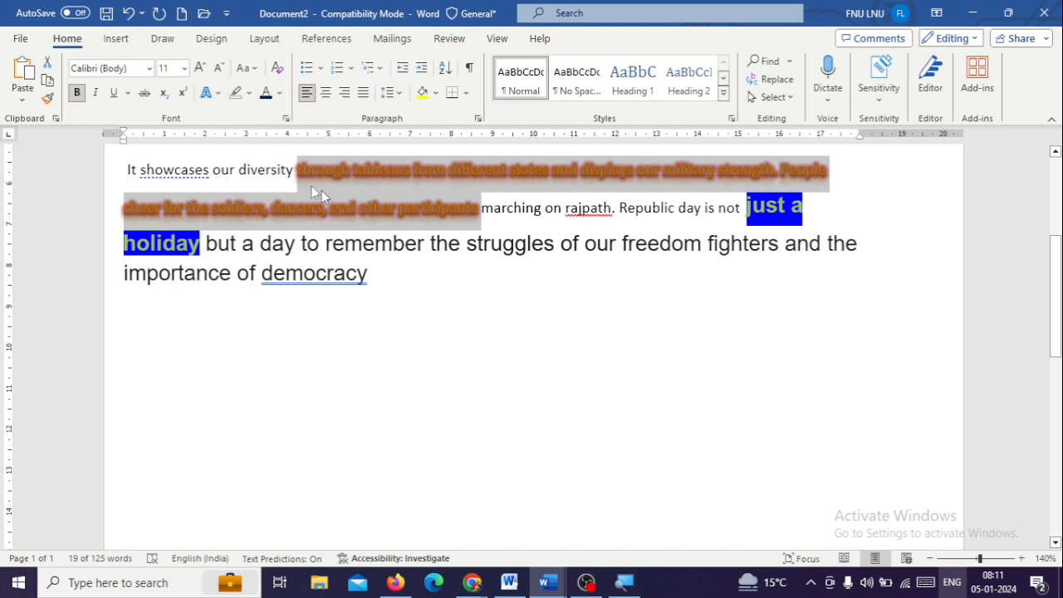
View the stylistic sets offered for the selected text and close the list without choosing one
click(210, 93)
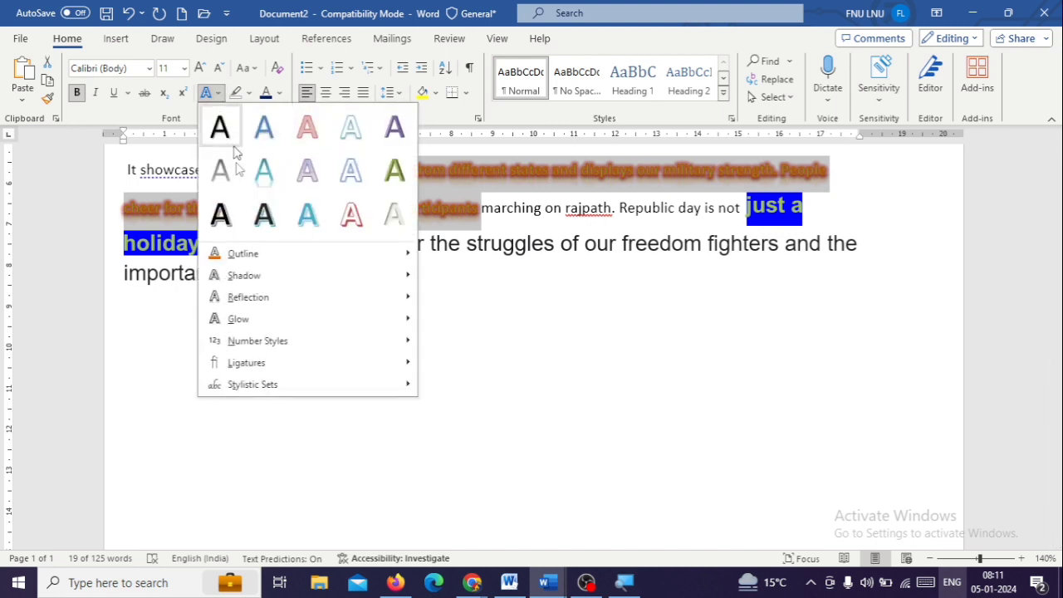
click(413, 388)
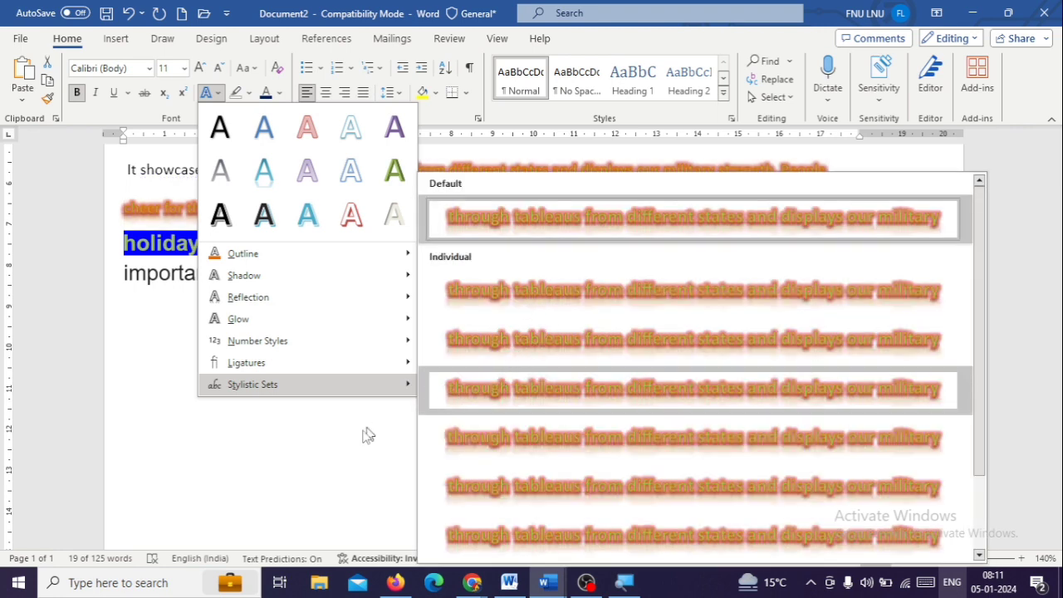
click(332, 444)
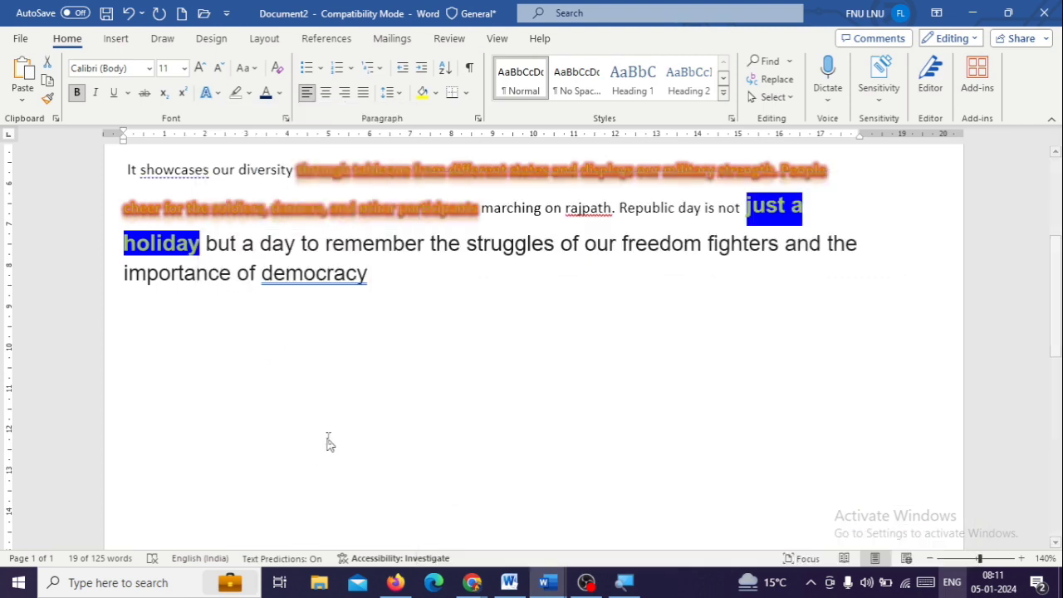
Highlight the words "remember the struggles" in bright green
click(250, 93)
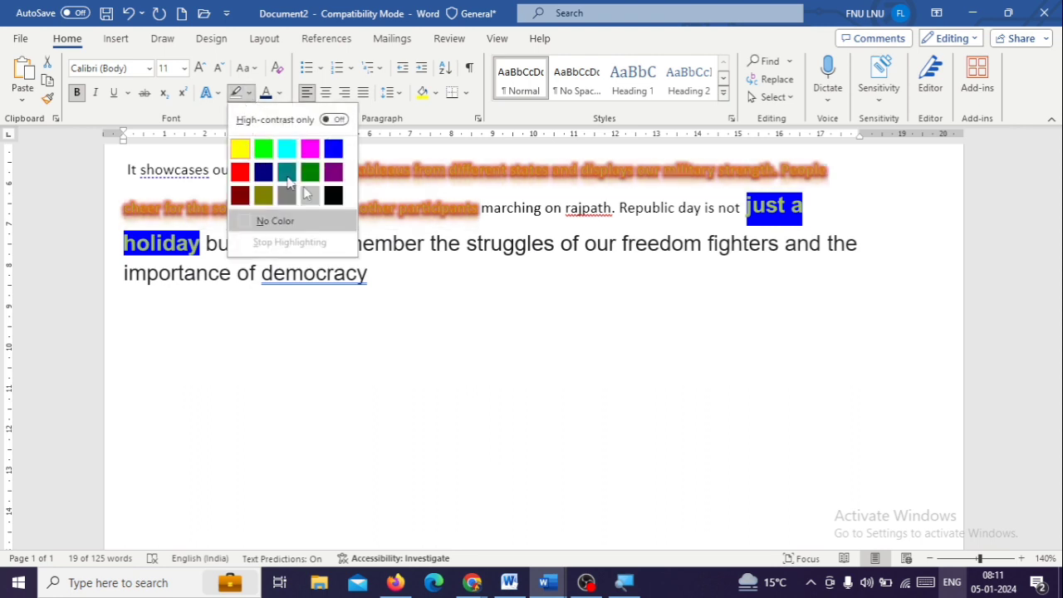
click(467, 260)
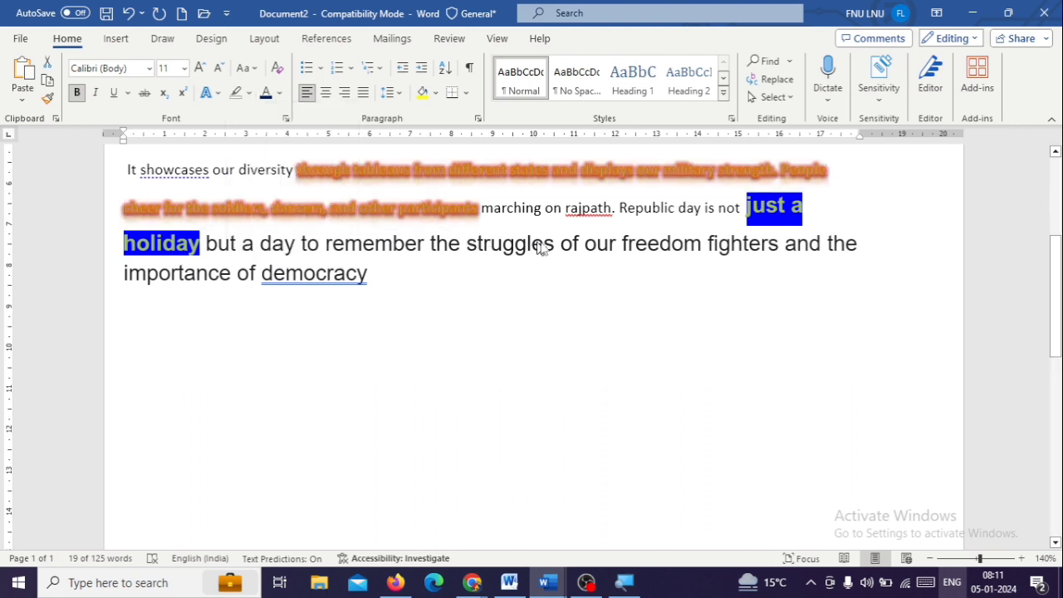
click(320, 247)
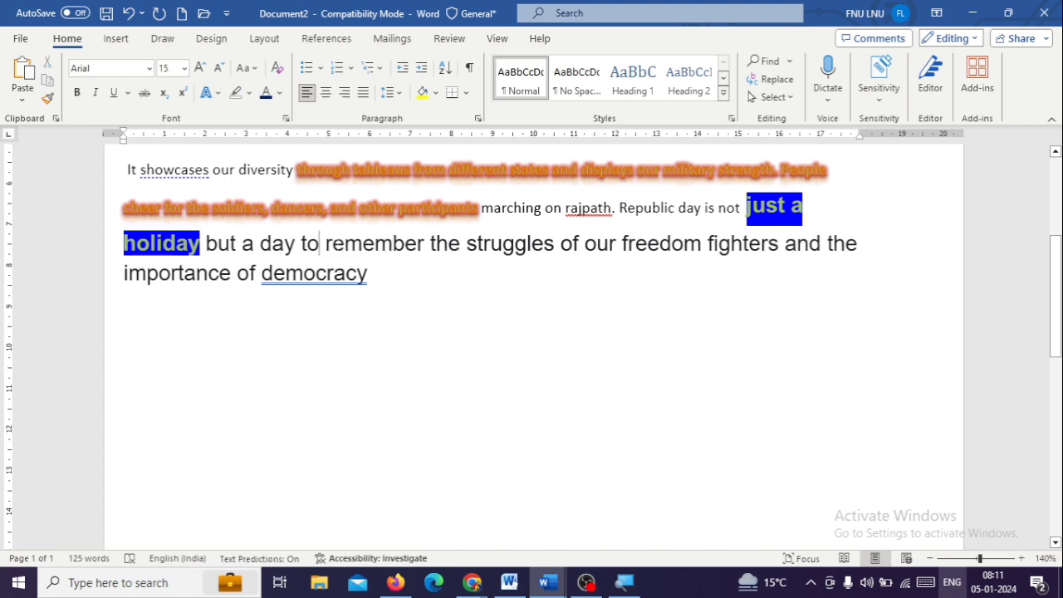
drag(344, 245, 562, 253)
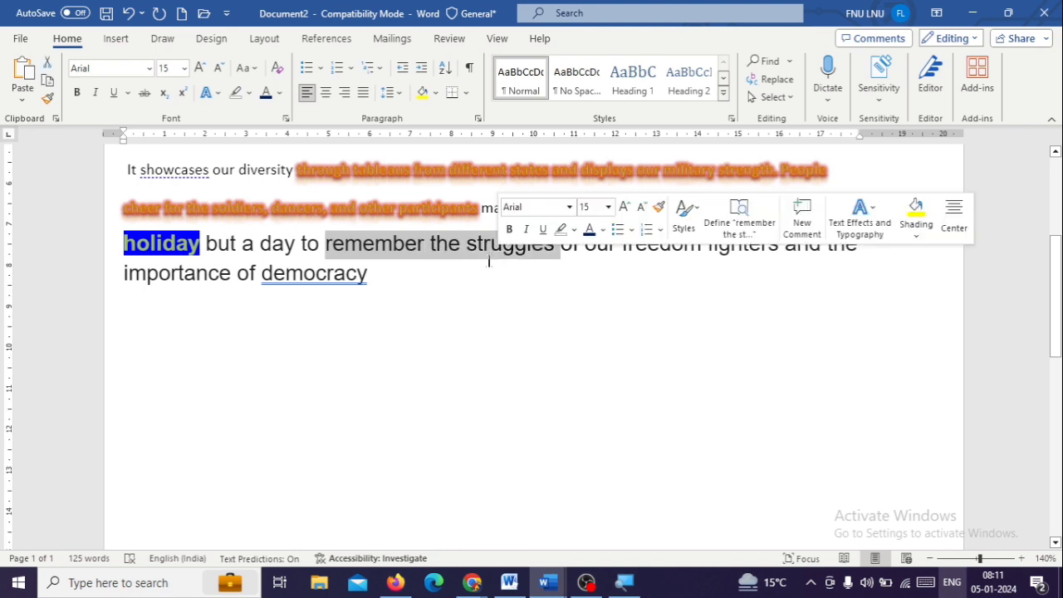
click(250, 93)
click(262, 156)
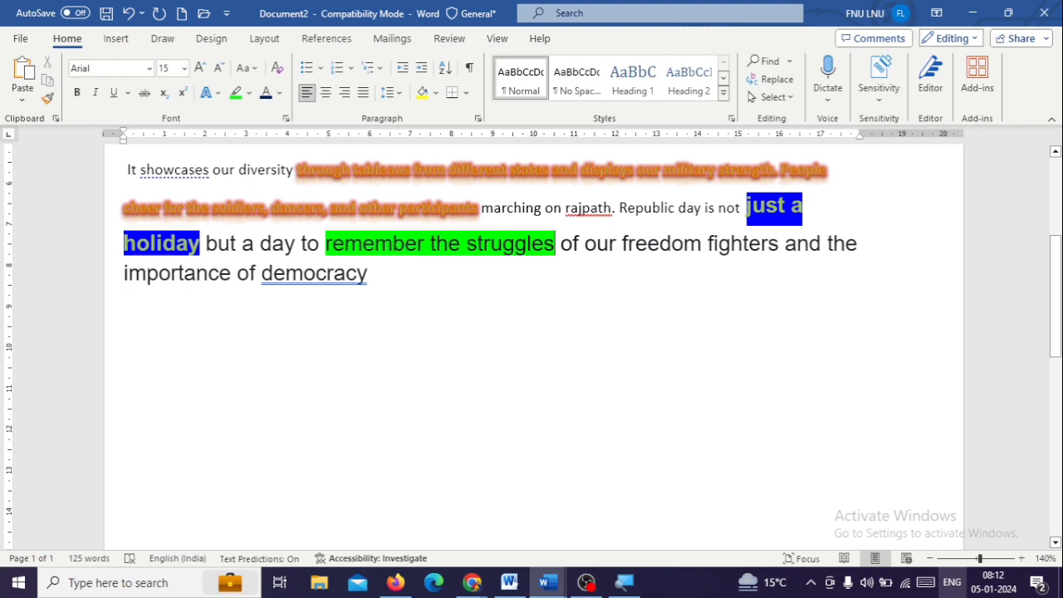
Set the font color of the words "remember the" to red and deselect the text
drag(363, 243, 467, 243)
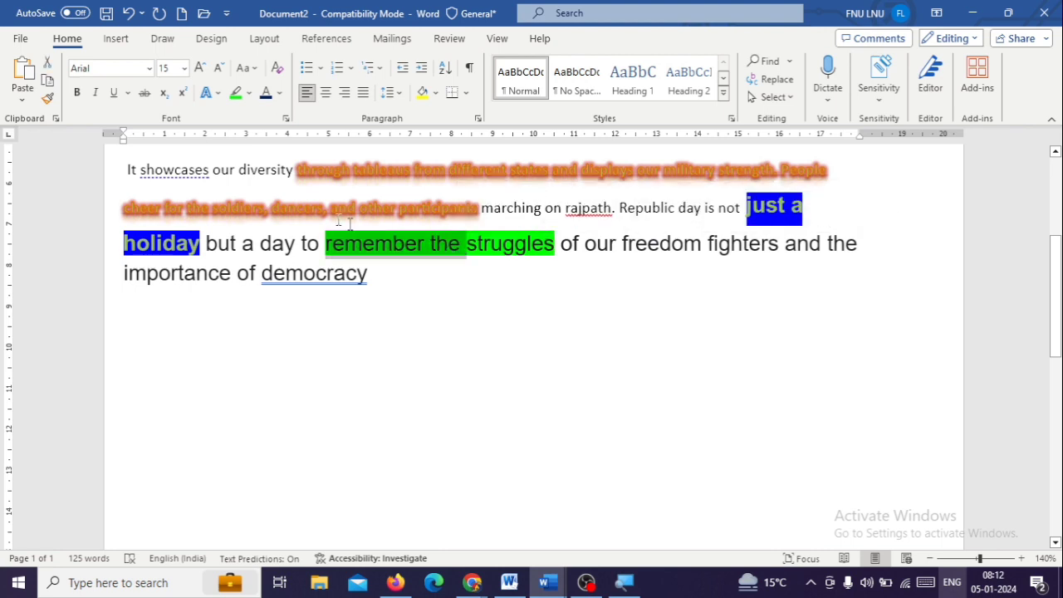
click(280, 93)
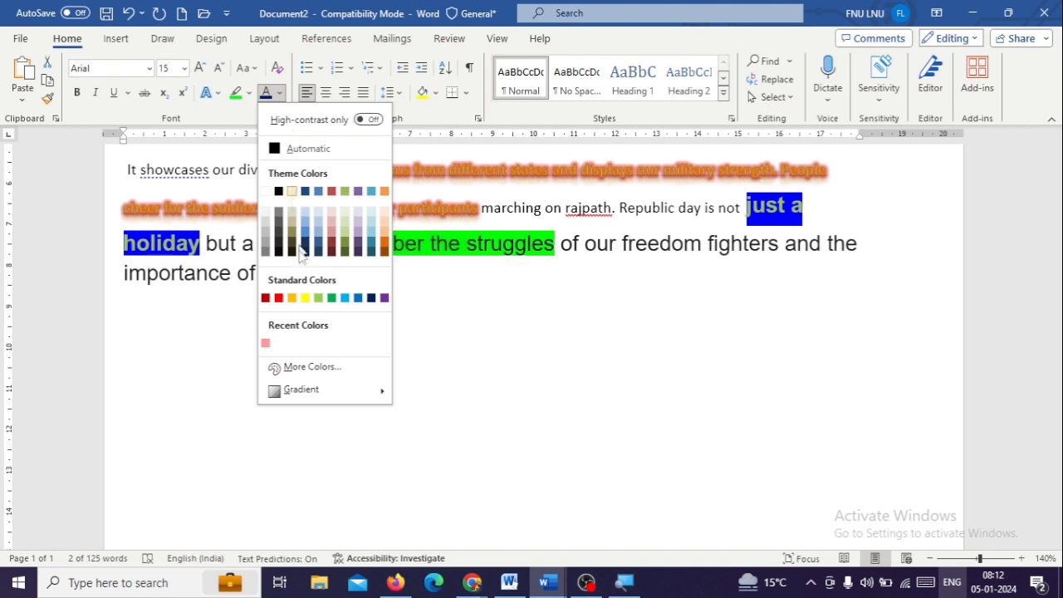
click(440, 262)
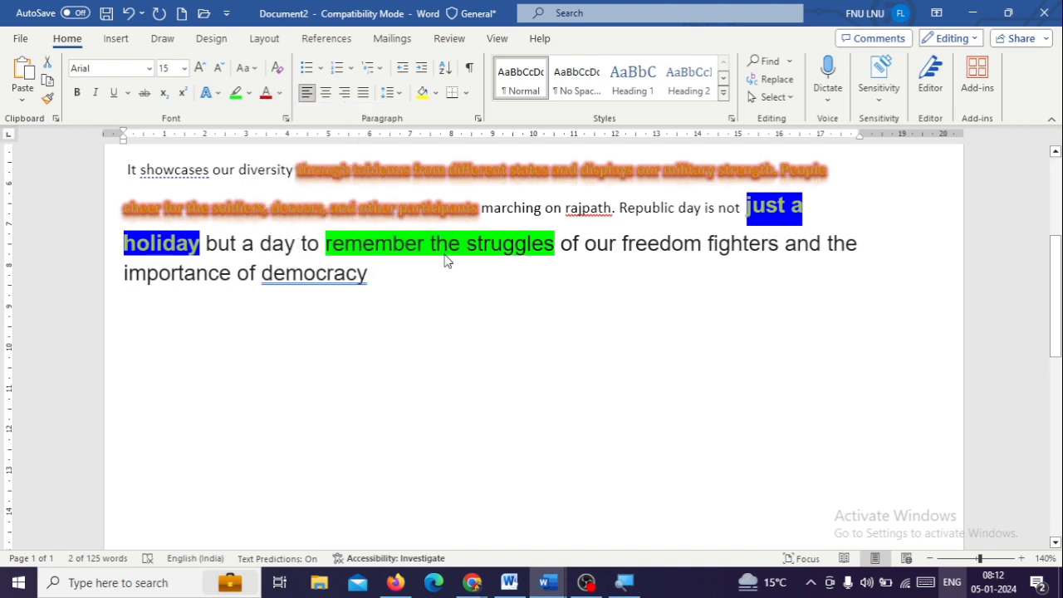
click(515, 244)
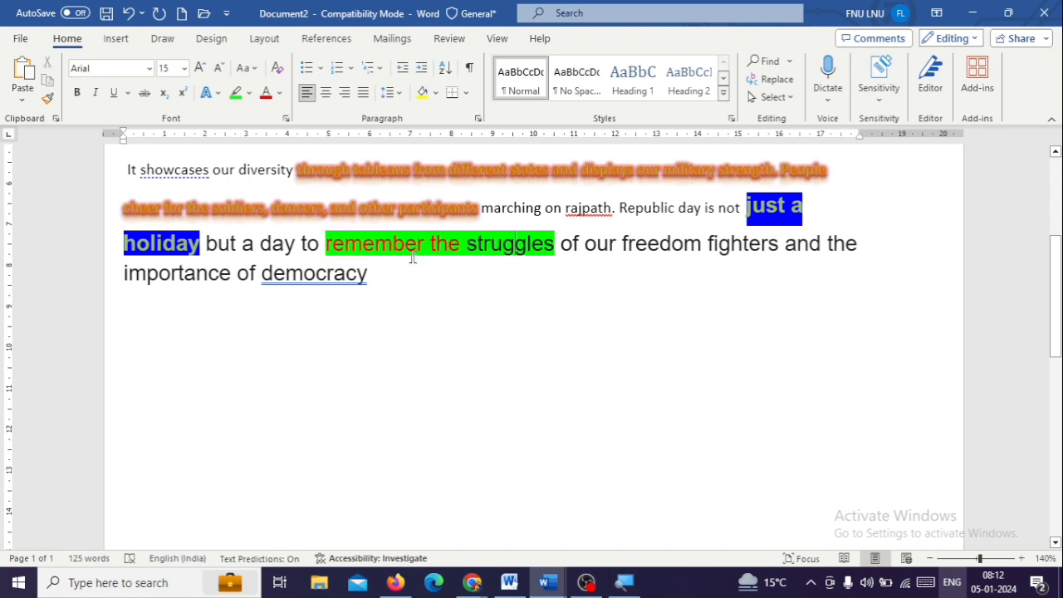
Open the full Font settings dialog to view its options and close it without changes
click(285, 118)
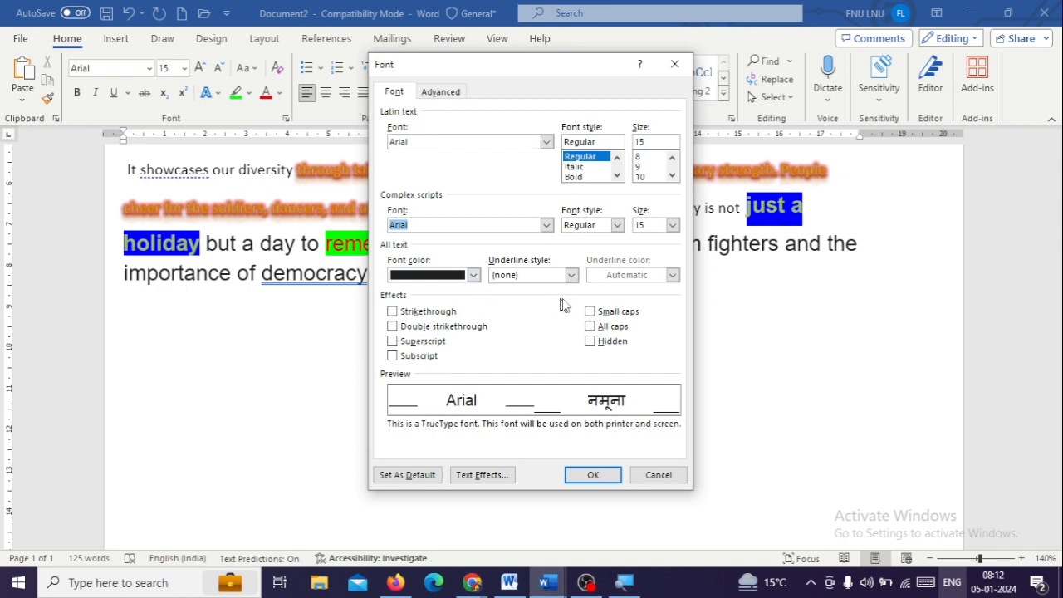
click(674, 65)
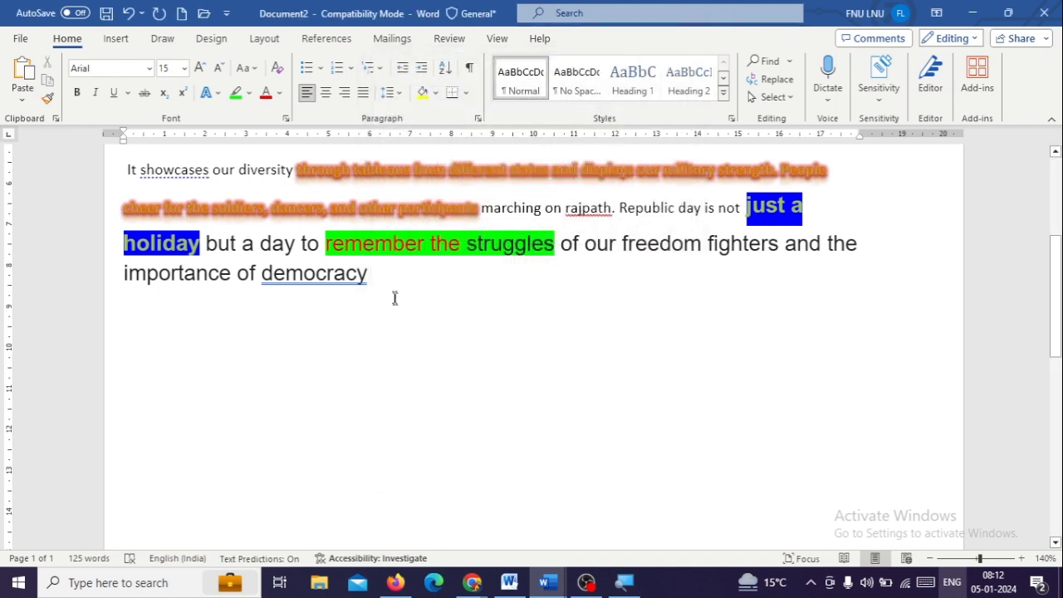
Start a bulleted list with the arrowhead bullet on a new line below the paragraph ending in "democracy"
scroll(347, 327, up, 3)
scroll(375, 340, down, 2)
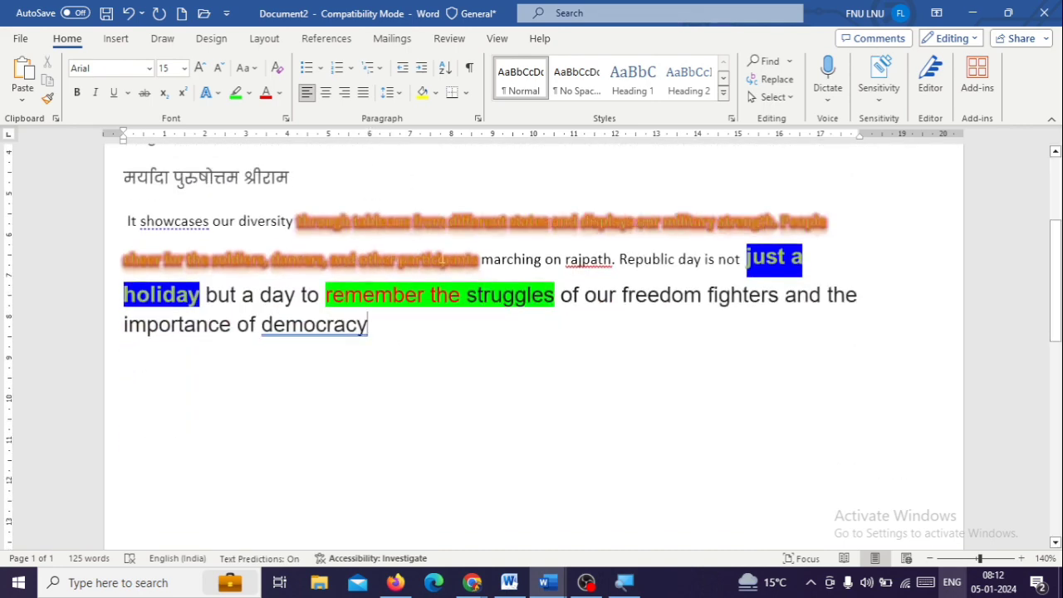
key(Return)
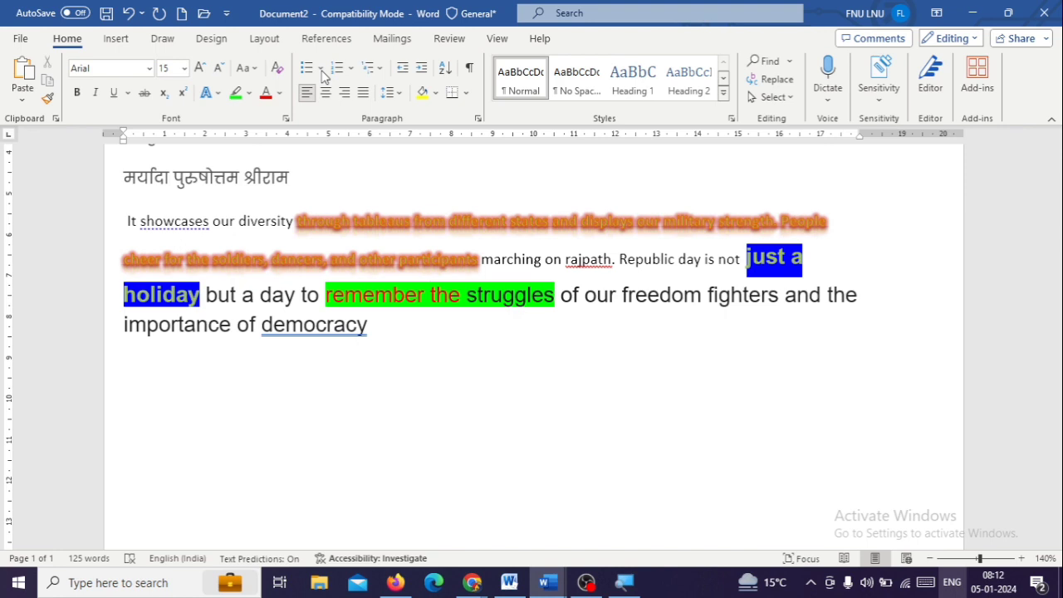
click(322, 71)
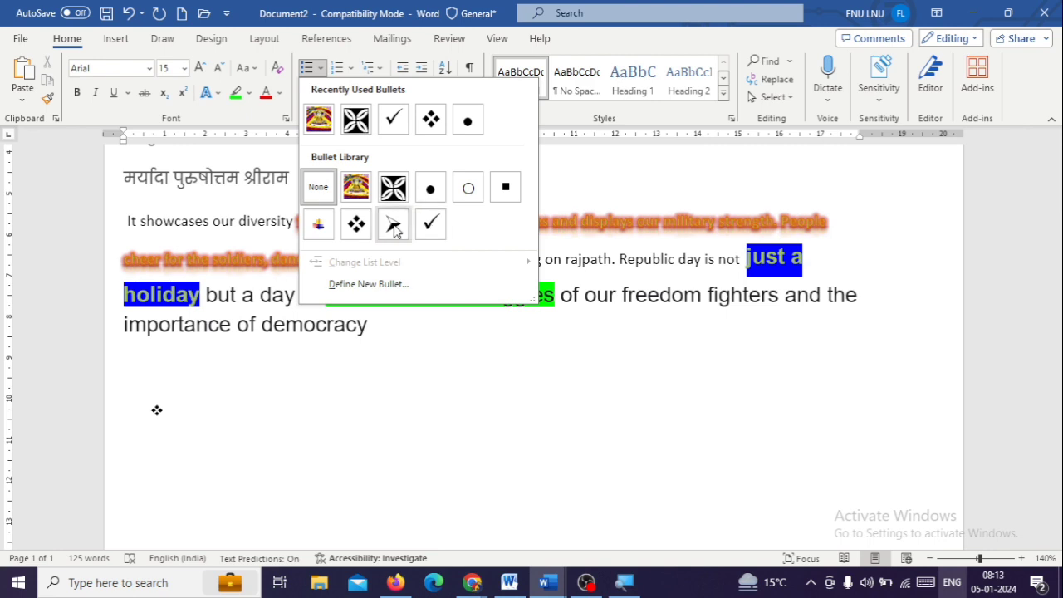
click(349, 363)
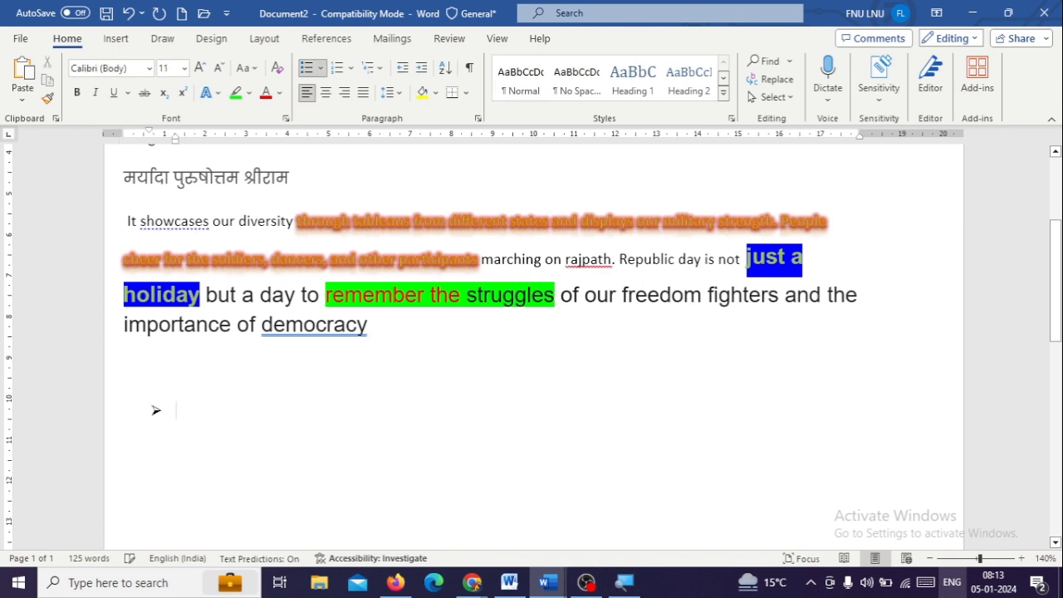
Enter the list items DGDFG, HGFGH and FGHFGH and end the bulleted list
text(DGDFG)
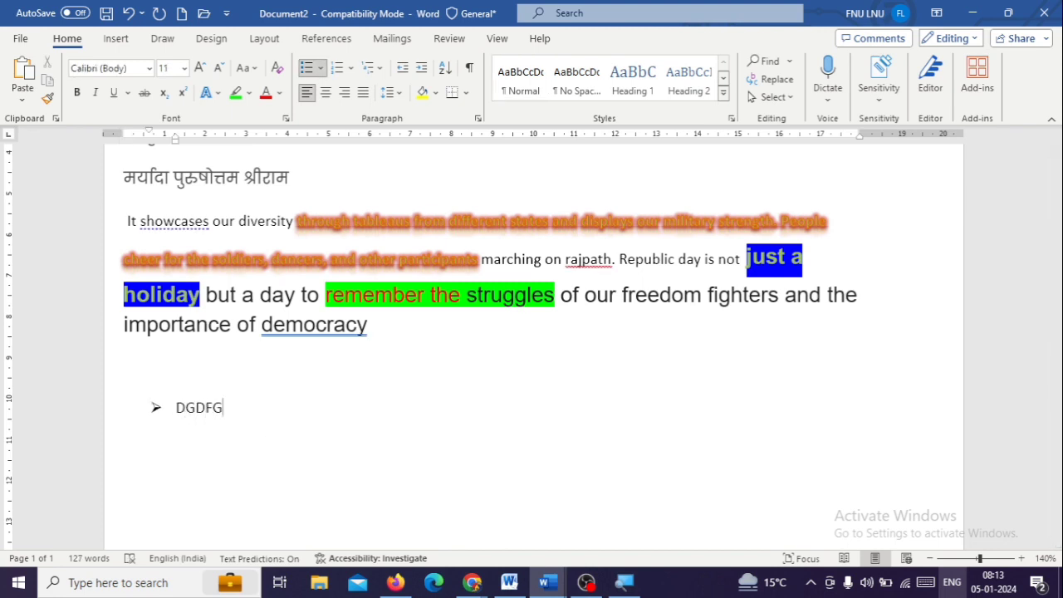
key(Return)
text(HGFGH)
key(Return)
text(FGHFGH)
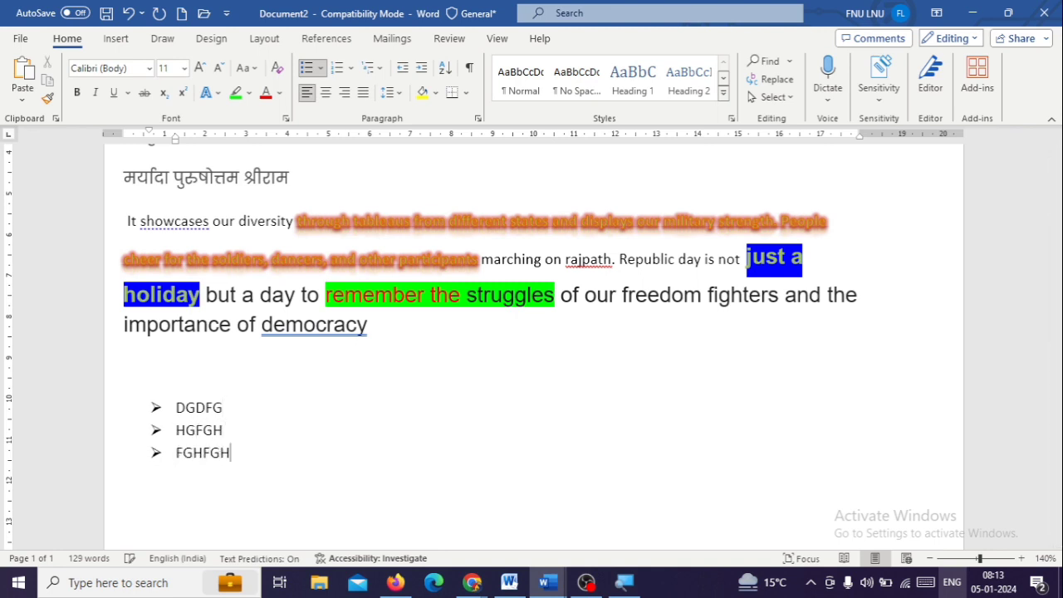
key(Return)
Add the plain paragraphs GBFGHG and FGHGHFG below the list, followed by an empty line without a bullet
key(Return)
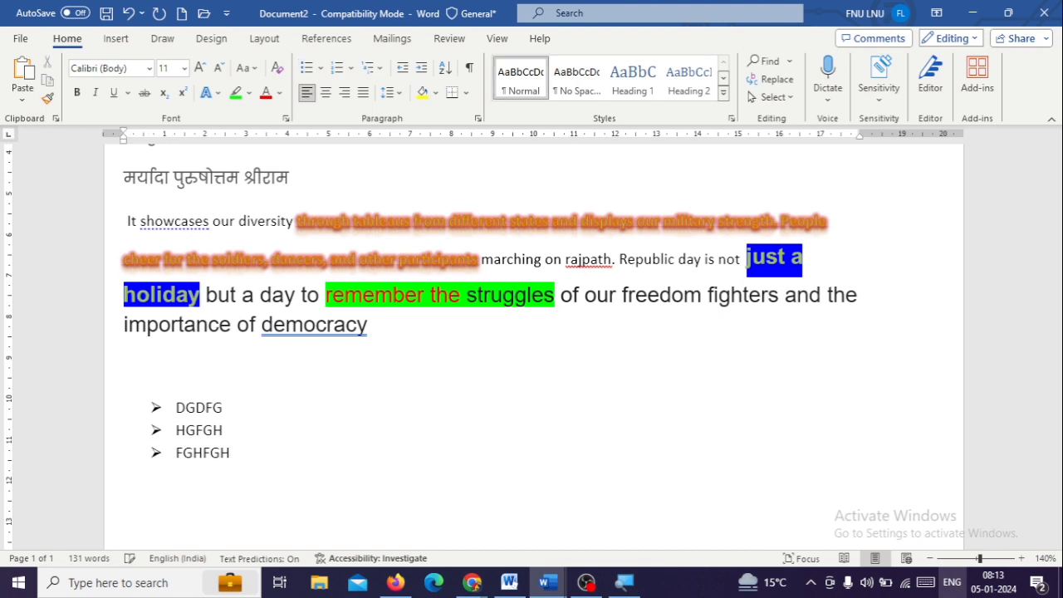
text(GBFGHG )
text(FGHGHFG)
key(Return)
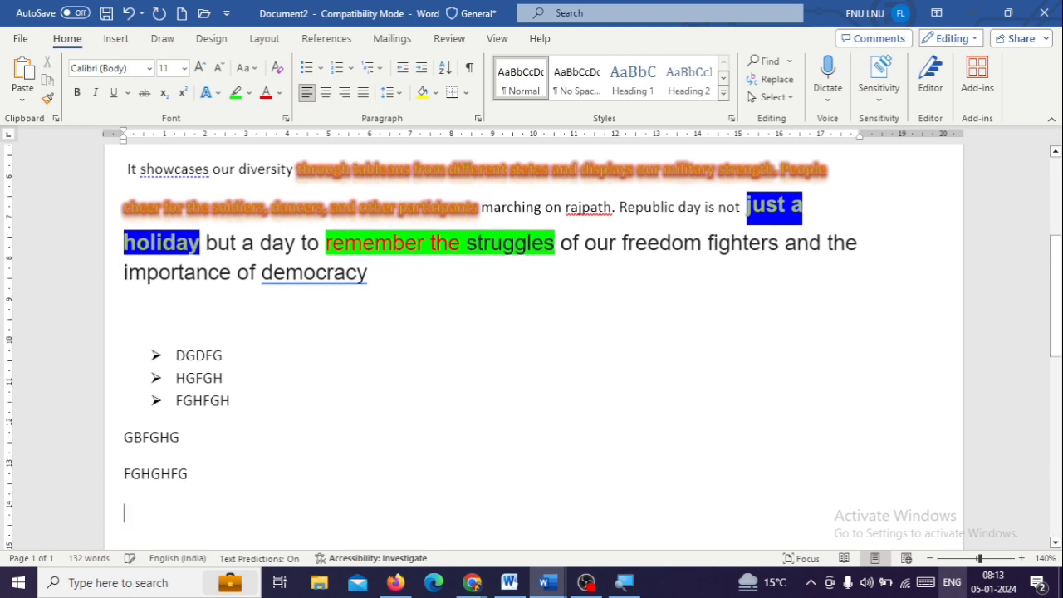
click(320, 68)
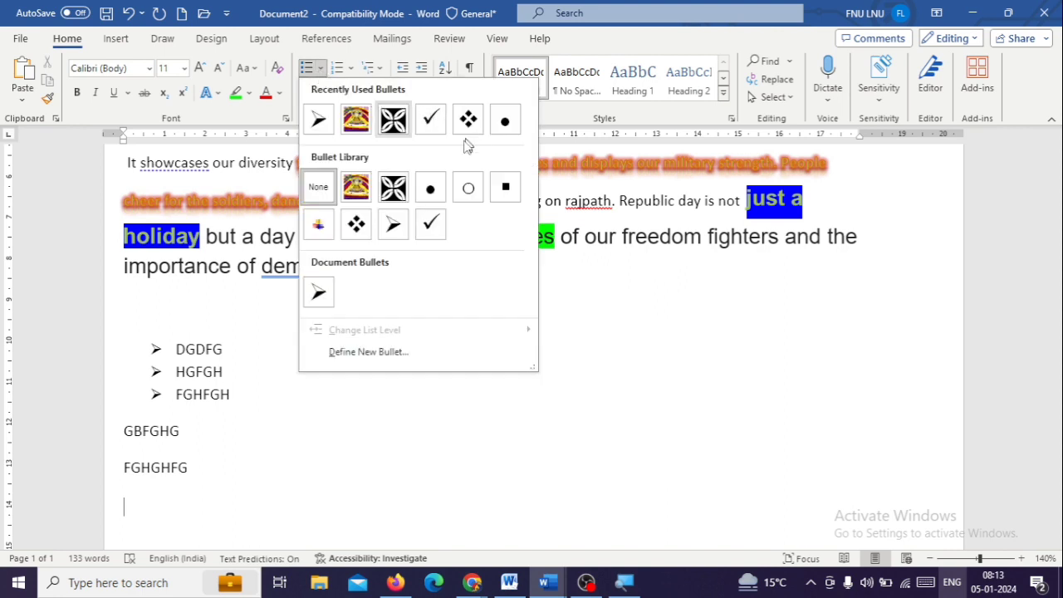
key(Escape)
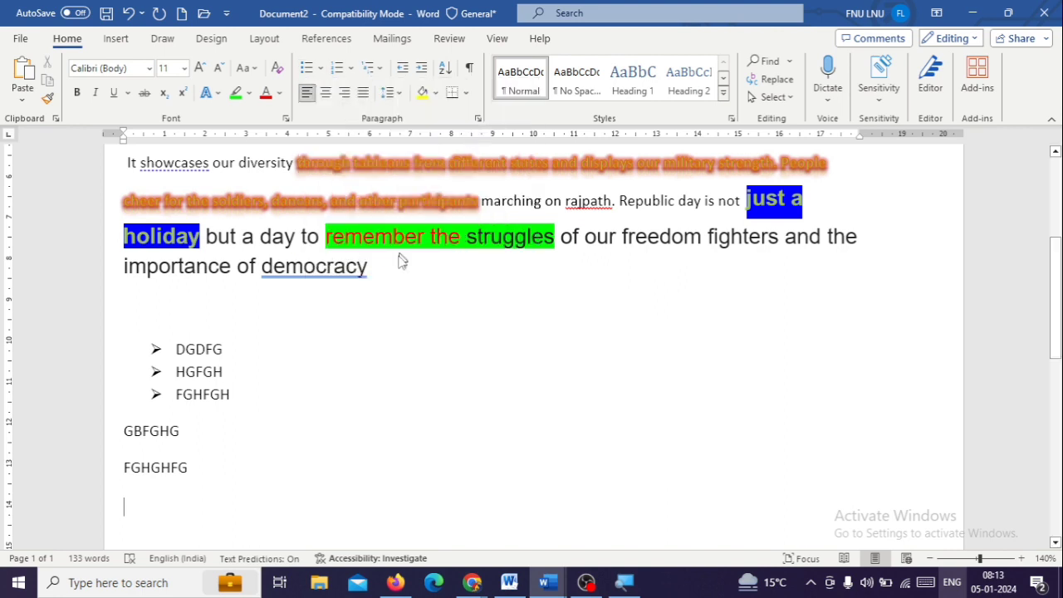
Add a list with four-diamond bullets below FGHGHFG, containing the items HGHFG, FGHFGH, FGHFGH and FGH
text(<> )
text(HGHFG)
key(Return)
text(FGHFGH)
key(Return)
text(FGHFGH)
key(Return)
text(FGH)
key(Return)
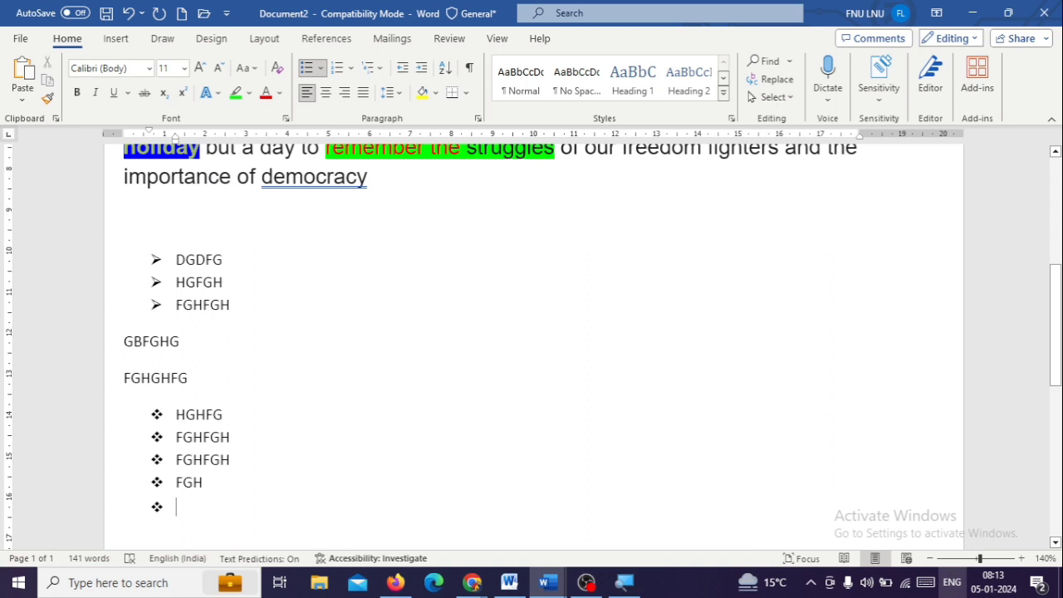
Select the diamond bullets of the lower list and open the symbol chooser for defining a new bullet
click(157, 414)
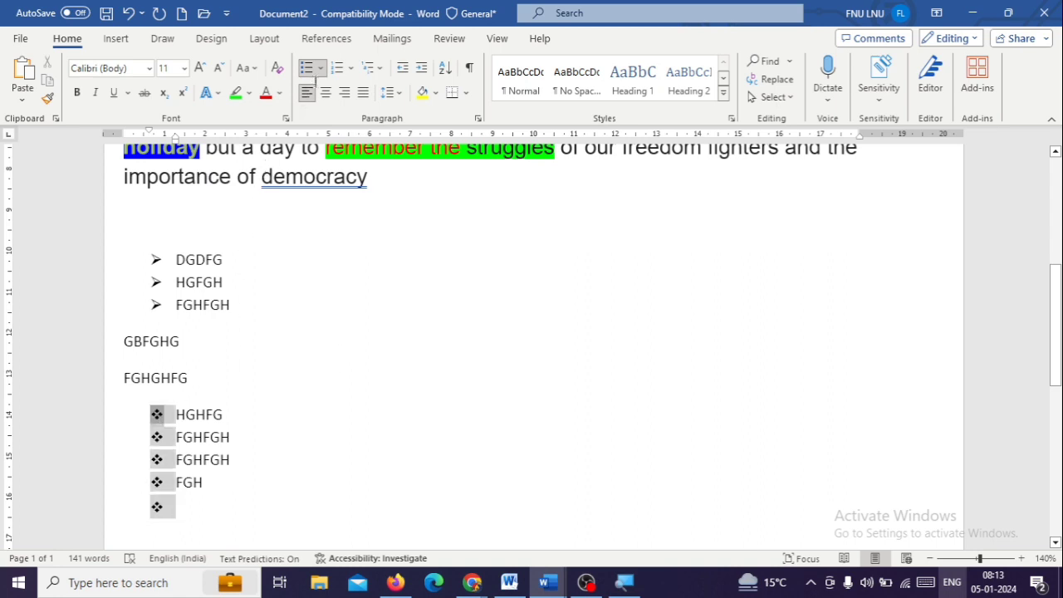
click(321, 68)
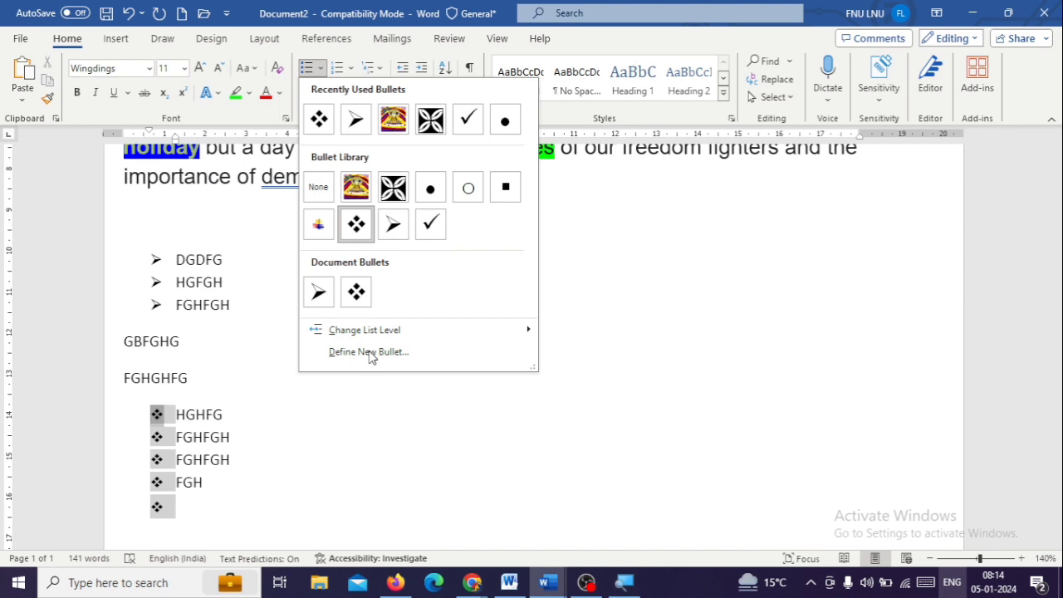
key(Escape)
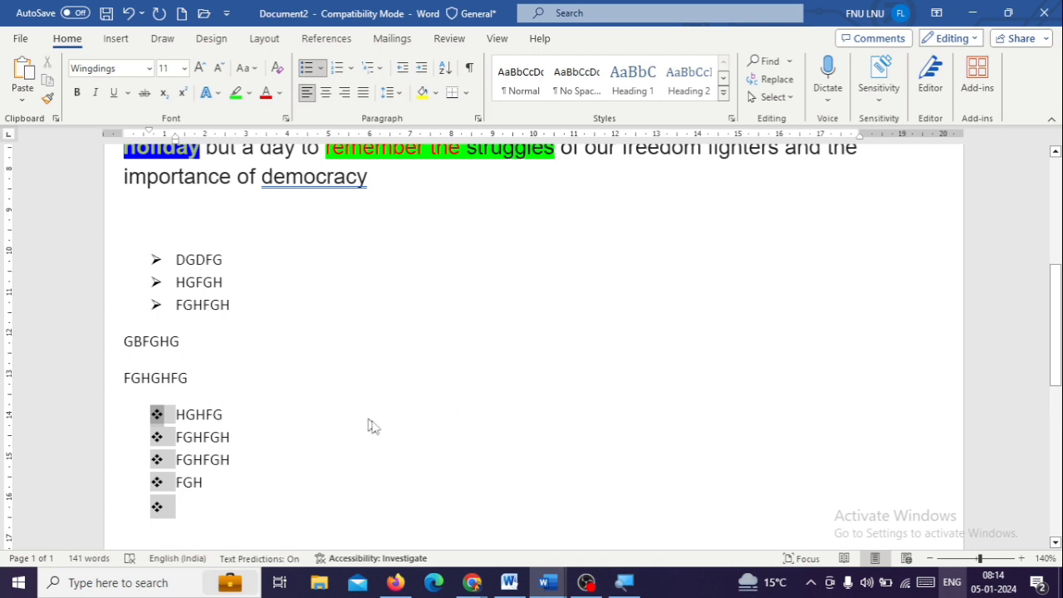
click(321, 69)
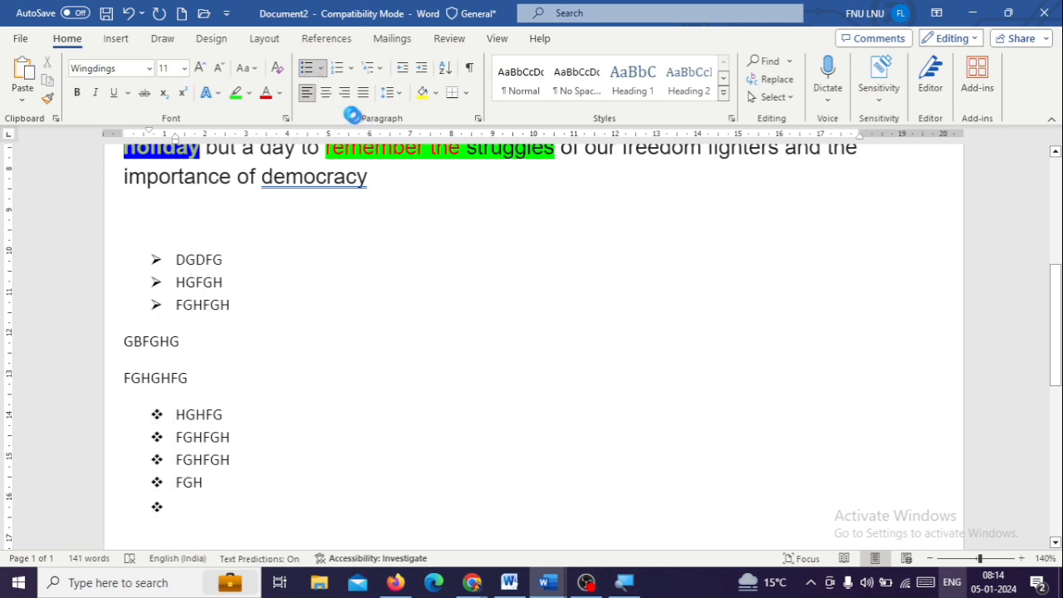
click(472, 189)
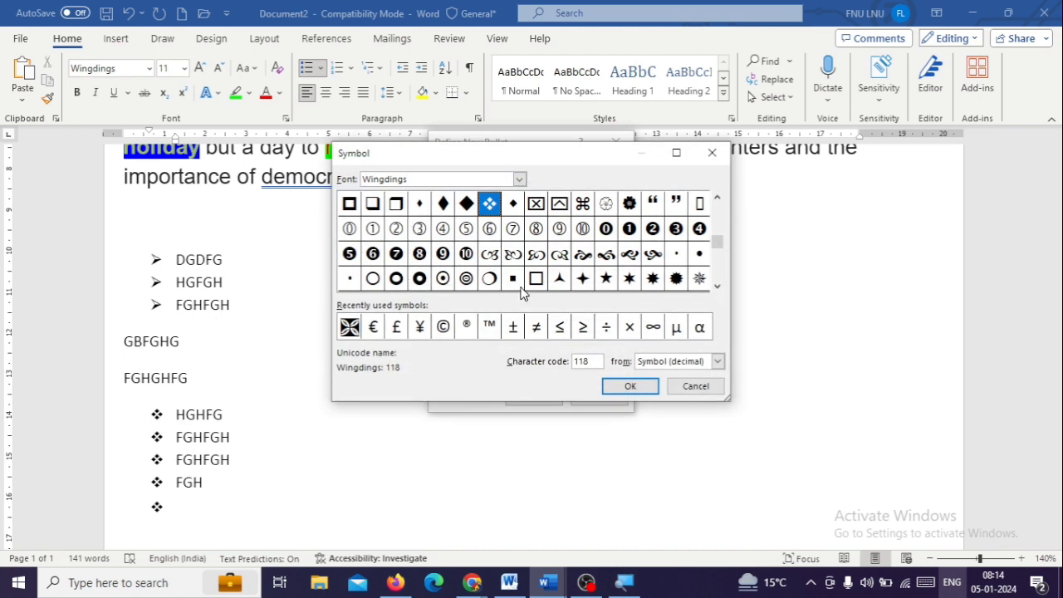
Try several Wingdings symbols as the new bullet, including the crescent, the smiley face and the pointing hand
click(443, 253)
click(443, 206)
click(489, 205)
click(630, 208)
click(698, 209)
click(653, 255)
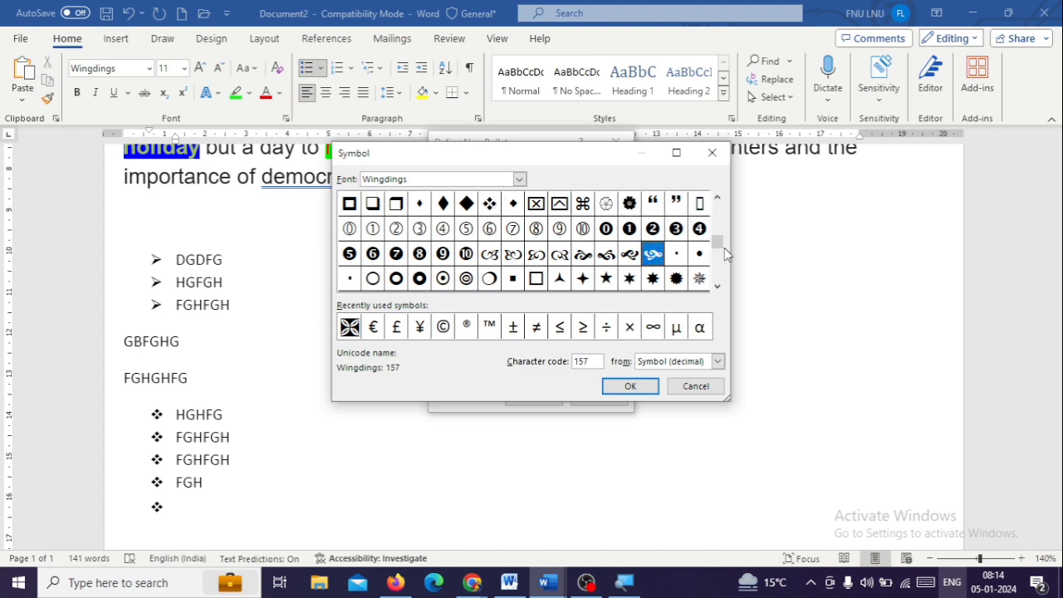
drag(721, 242, 720, 221)
click(589, 233)
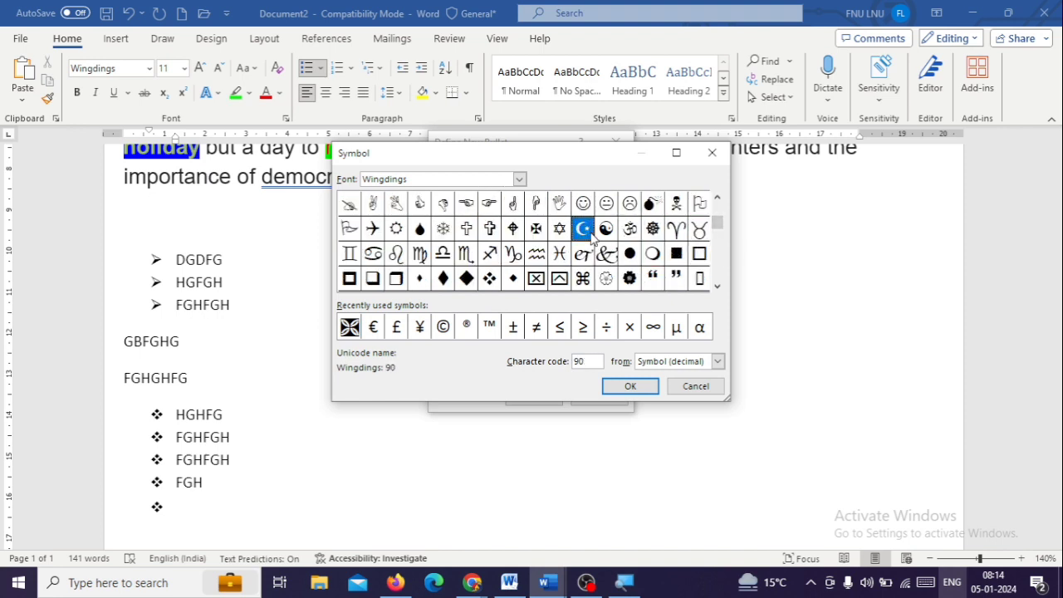
click(585, 209)
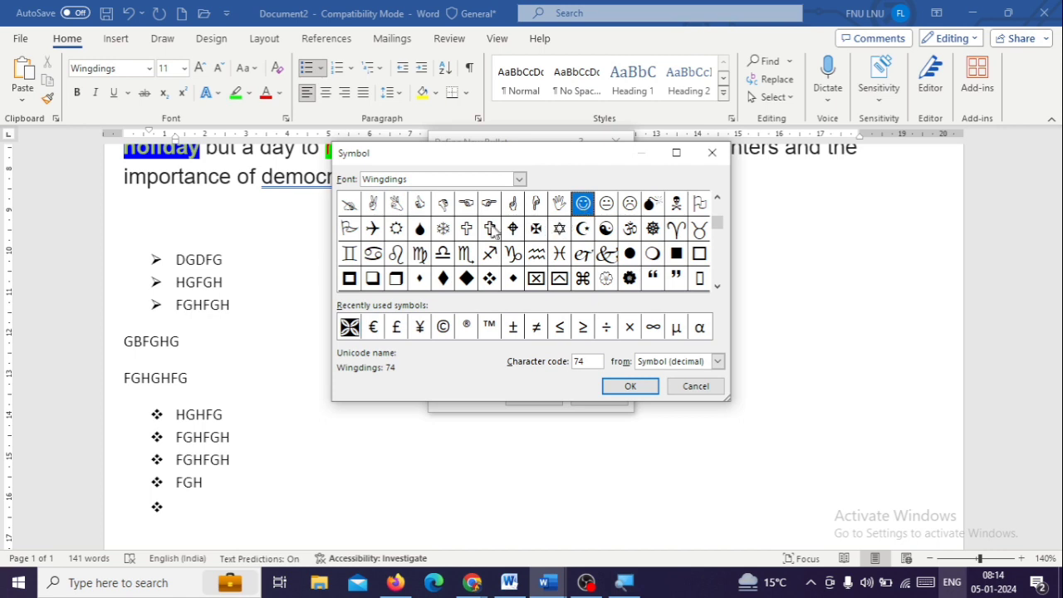
click(489, 205)
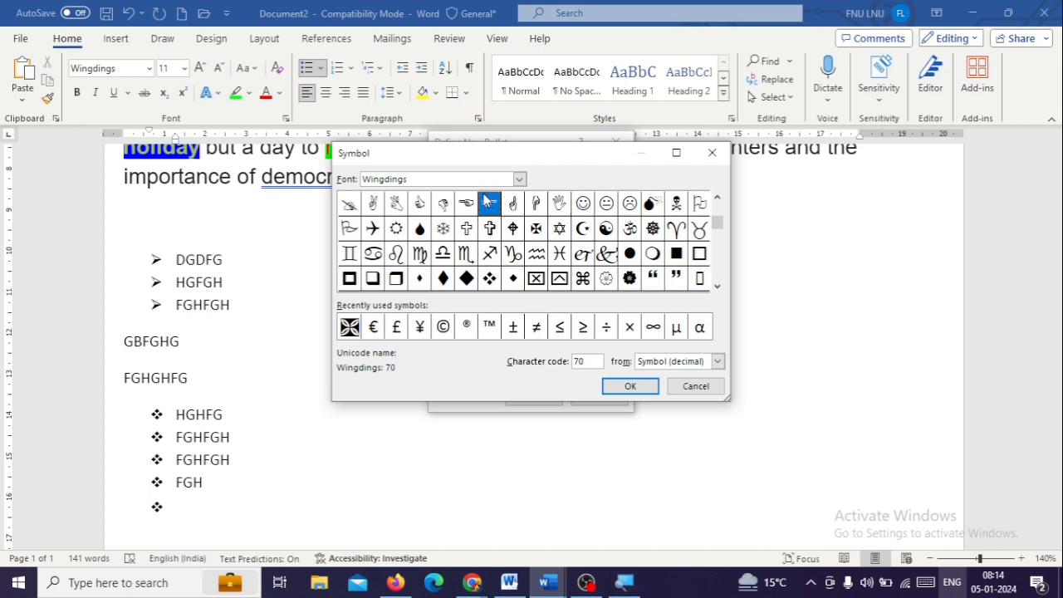
Browse the symbol fonts for the new bullet, switching to Wingdings 2 and Wingdings 3
click(519, 180)
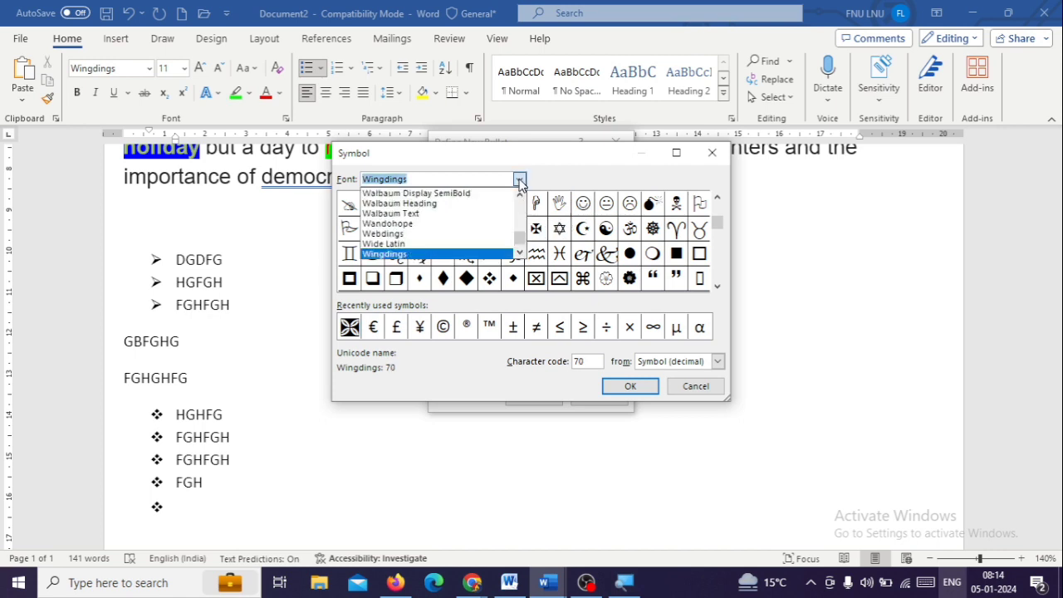
drag(521, 239, 536, 254)
click(520, 194)
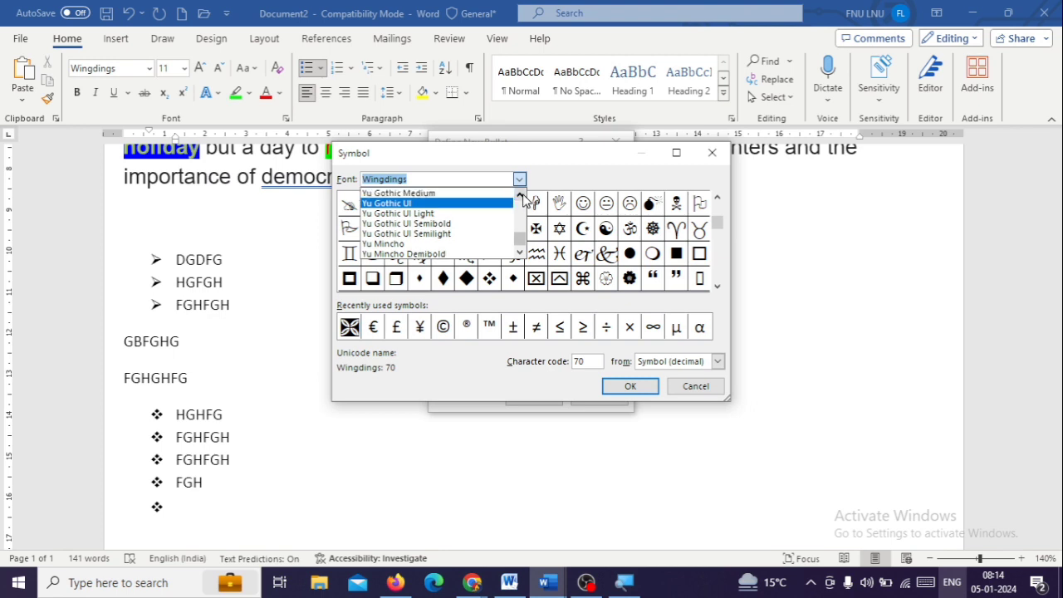
drag(521, 195, 521, 195)
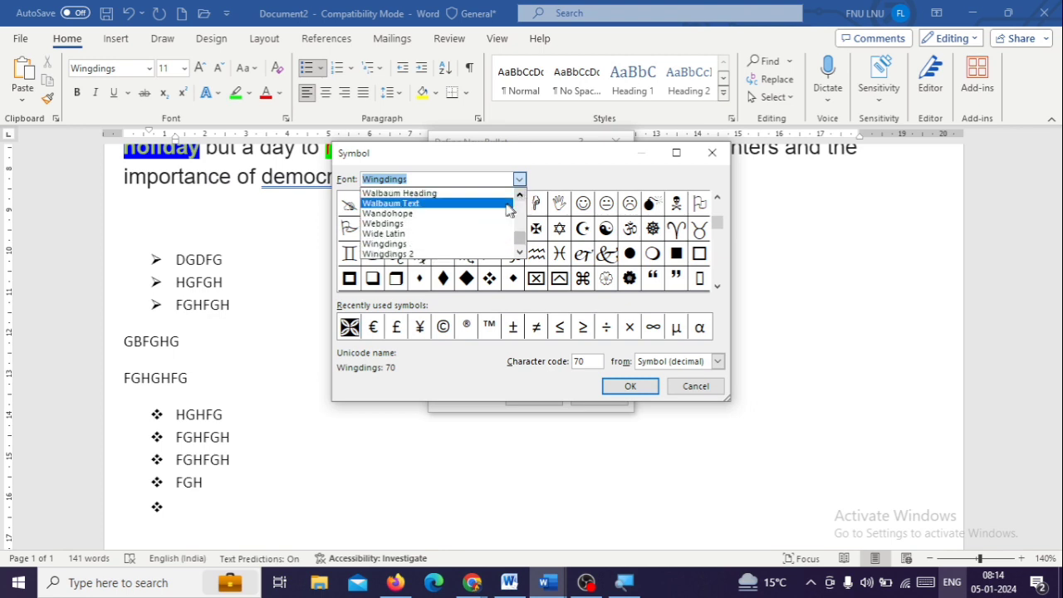
click(479, 244)
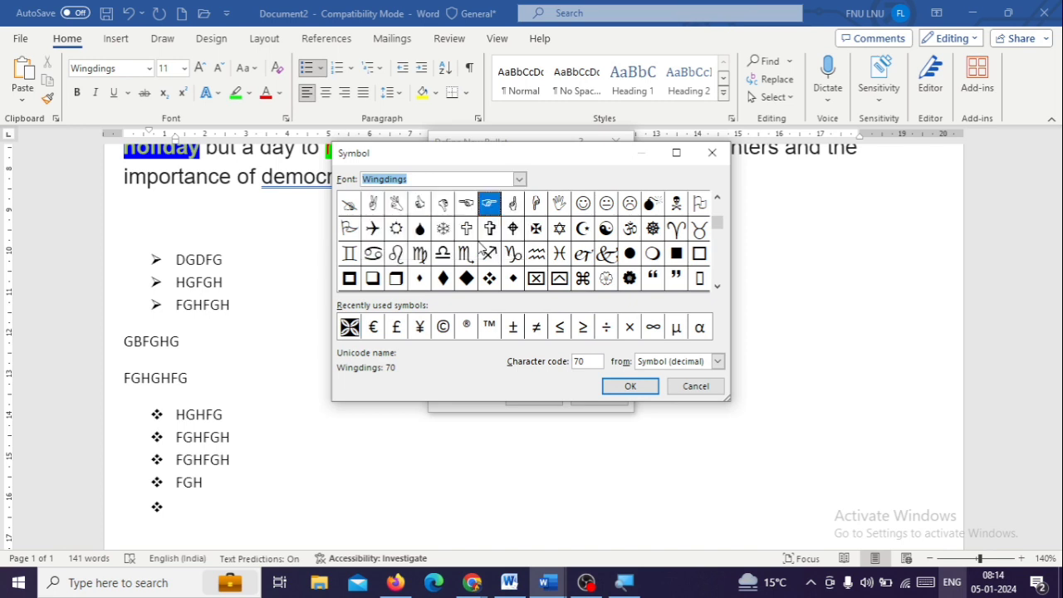
click(519, 179)
click(520, 254)
click(521, 254)
click(481, 236)
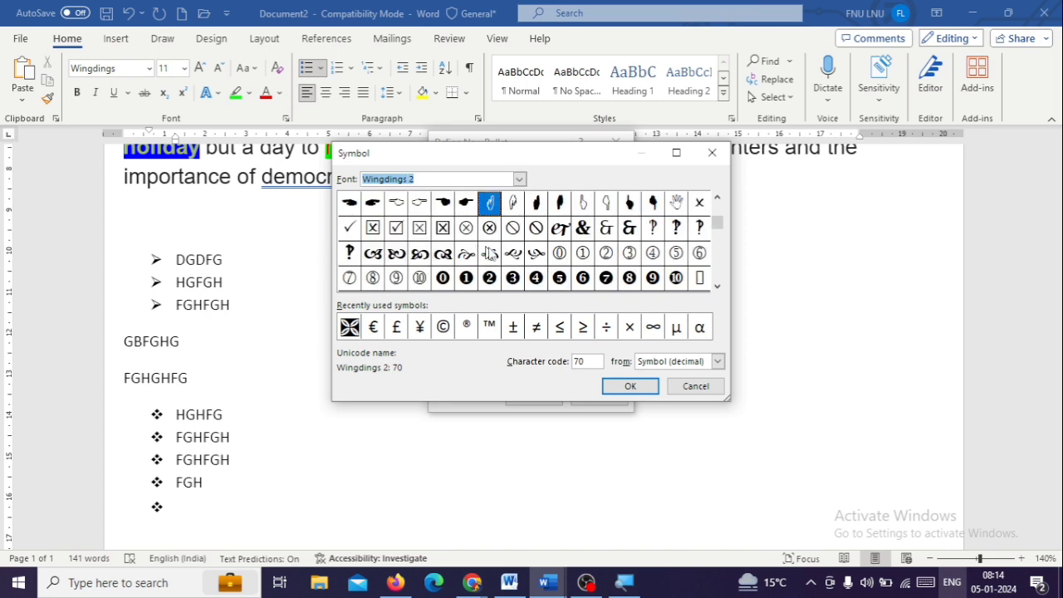
click(519, 178)
click(520, 254)
click(487, 245)
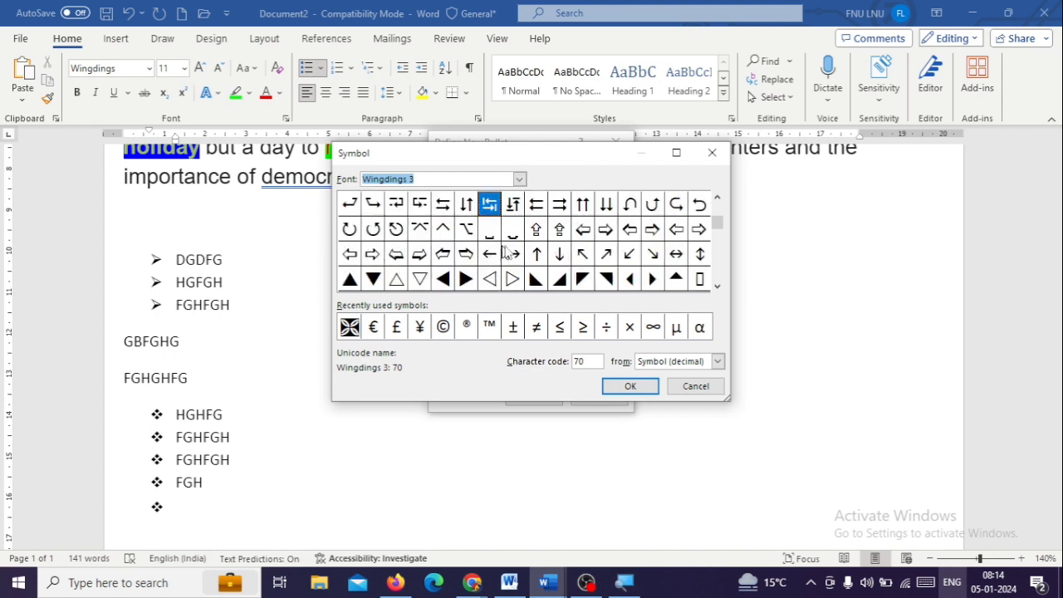
Apply the checked-box symbol, character code 82 from Wingdings 2, as the bullet of the lower list
click(519, 179)
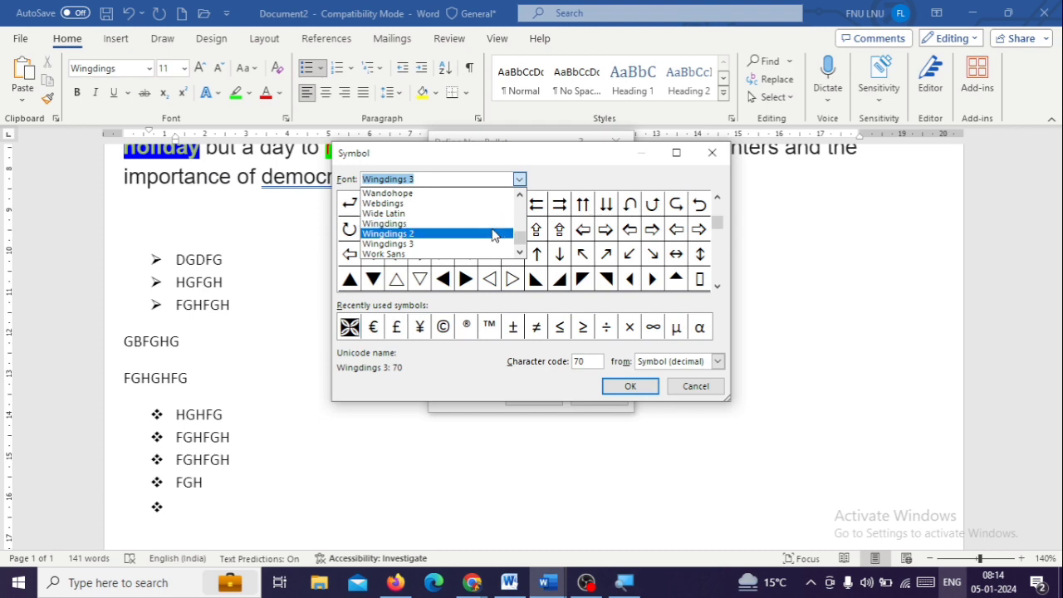
click(489, 235)
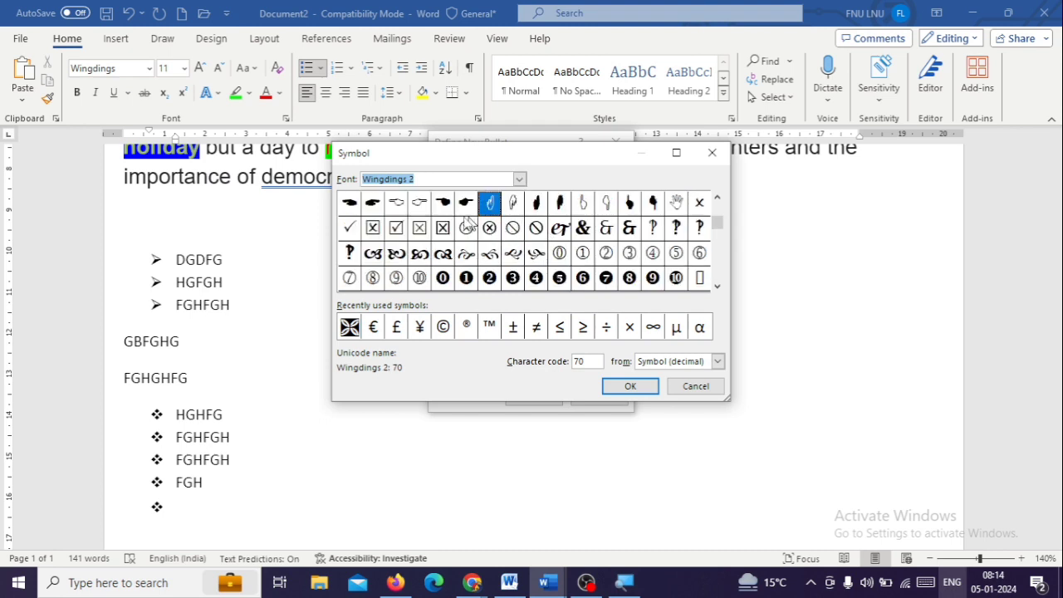
click(421, 204)
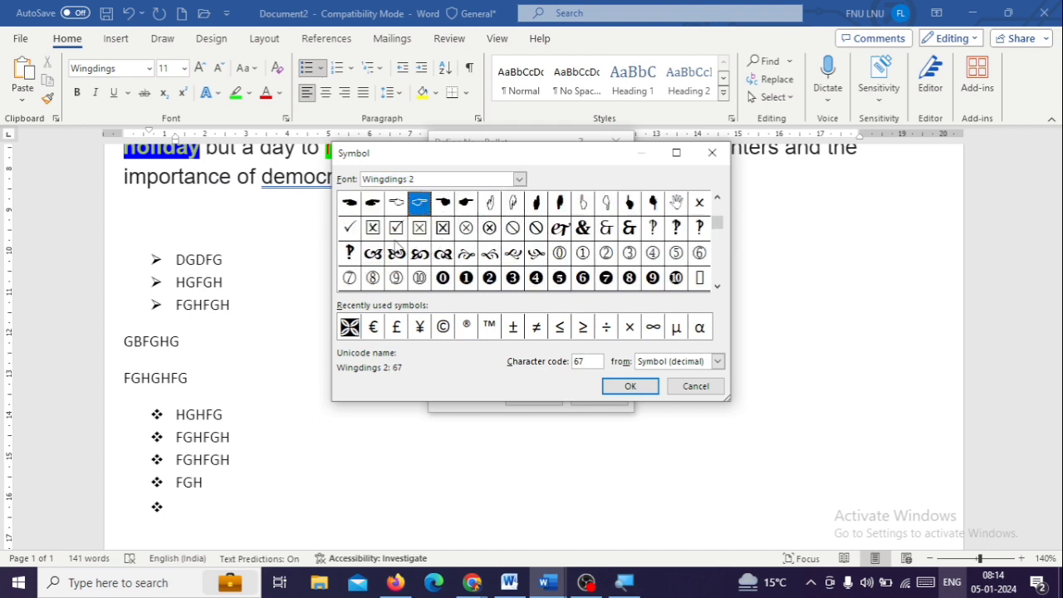
click(397, 229)
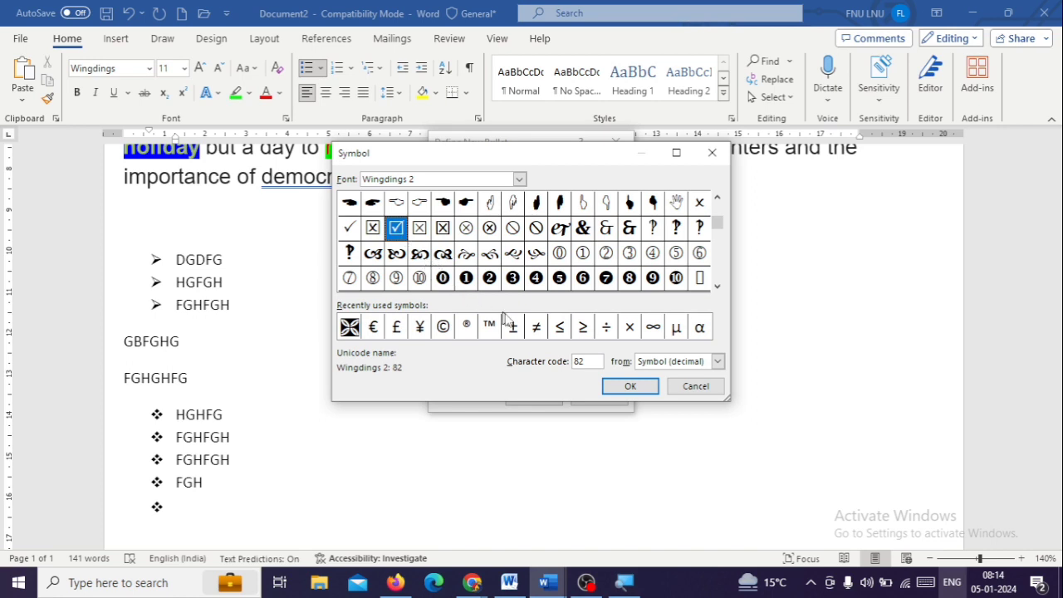
click(629, 386)
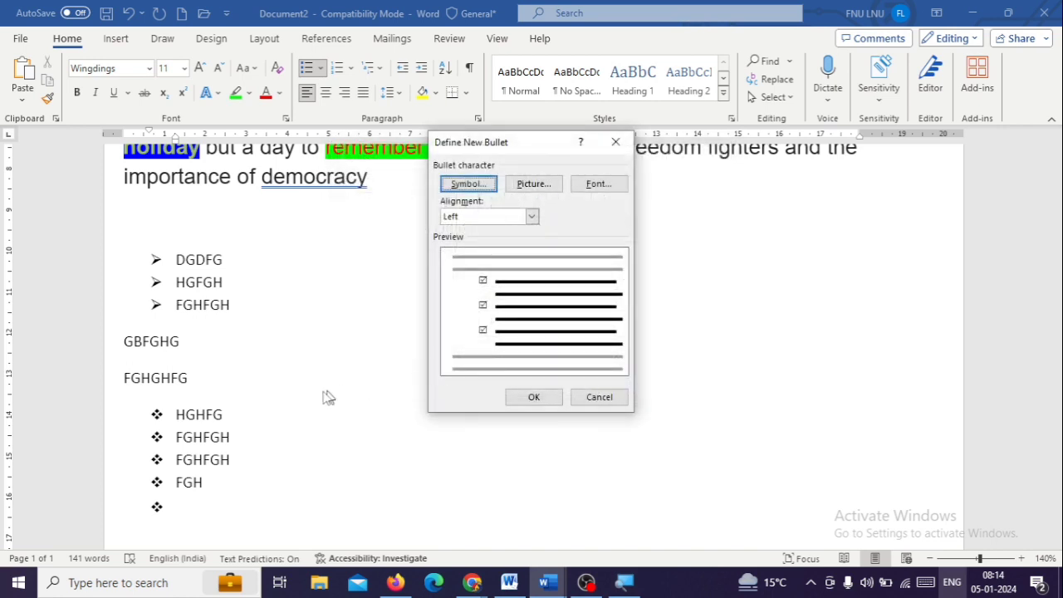
click(533, 396)
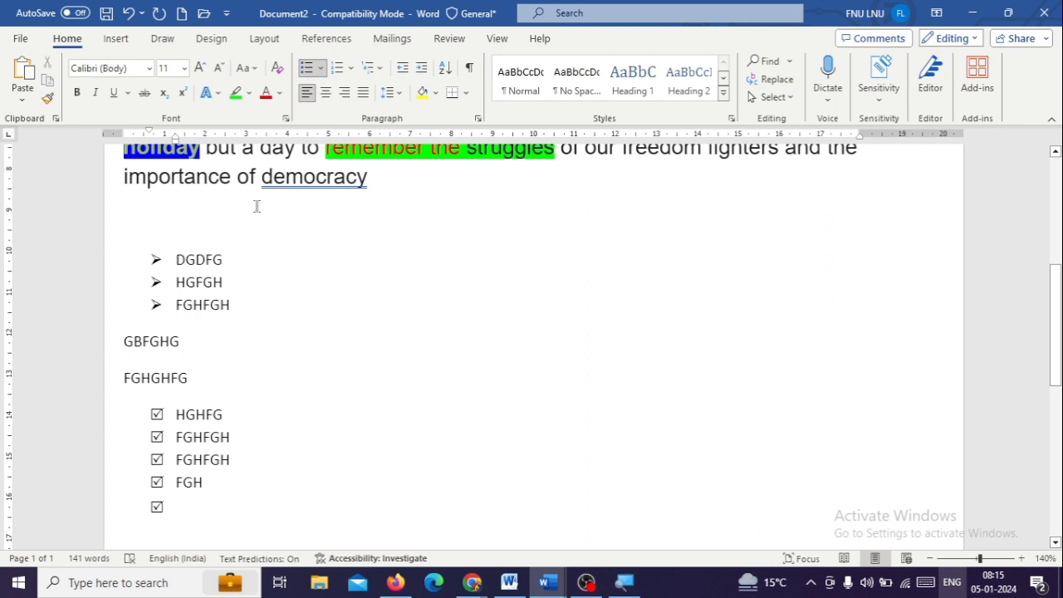
Replace the arrowhead bullets of the upper list with a picture bullet from the file Whatsapp-Channels-Logo-Vector-01 in Downloads
click(156, 260)
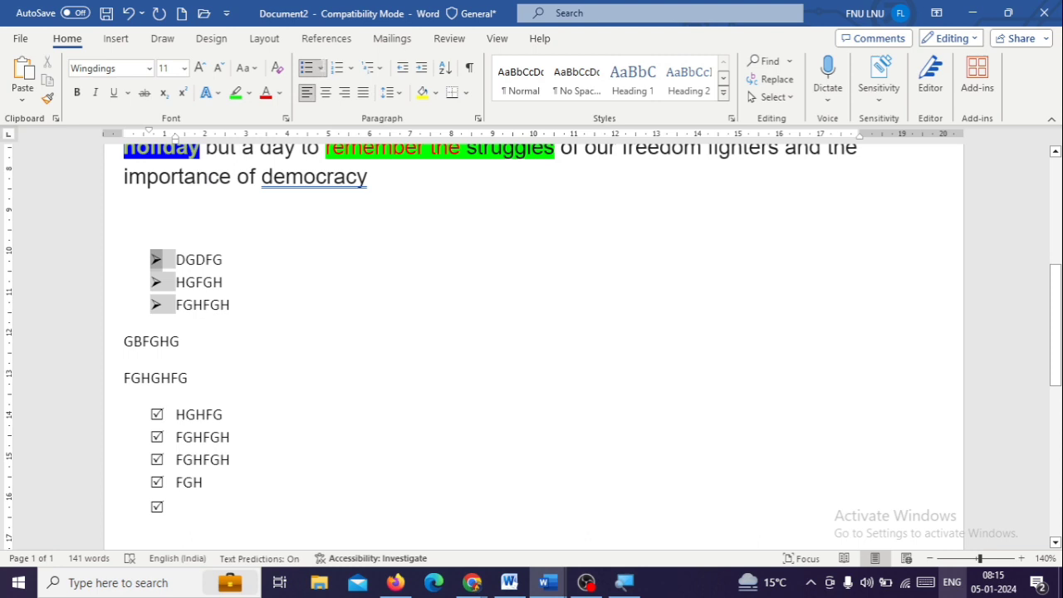
click(321, 68)
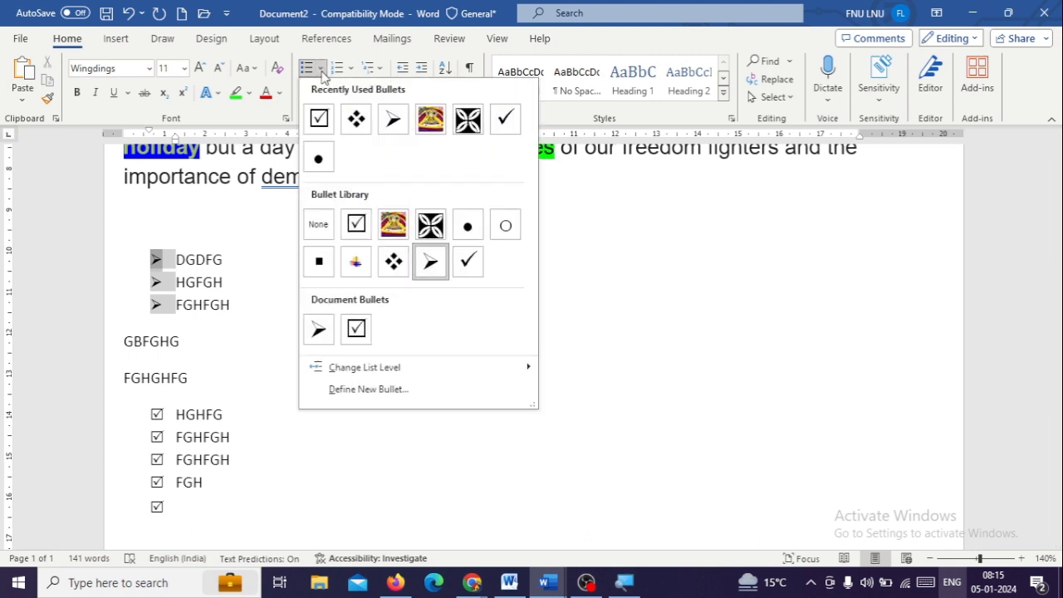
click(378, 396)
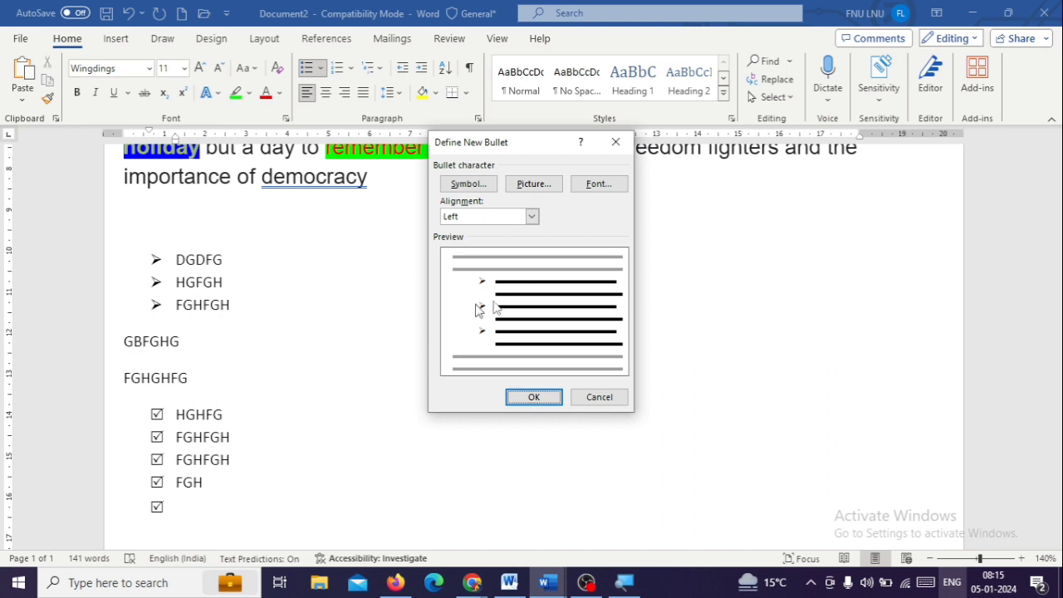
click(540, 191)
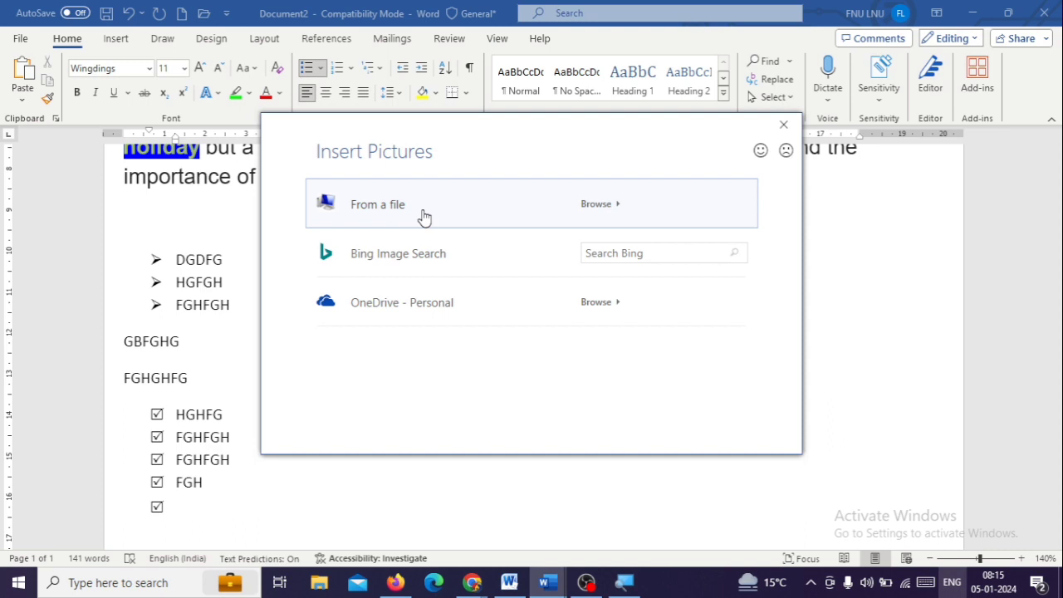
key(Escape)
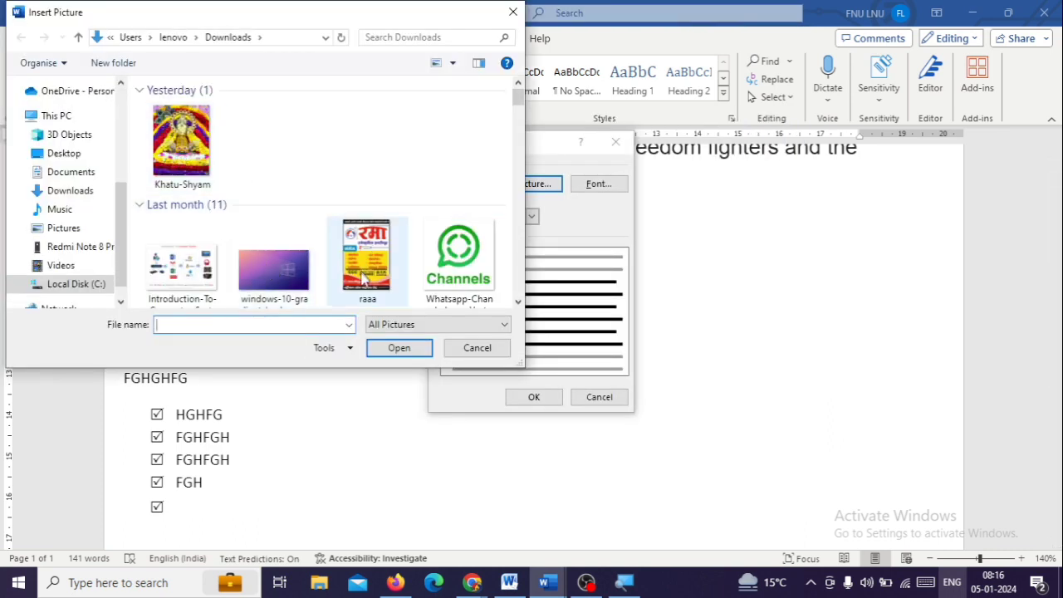
click(445, 264)
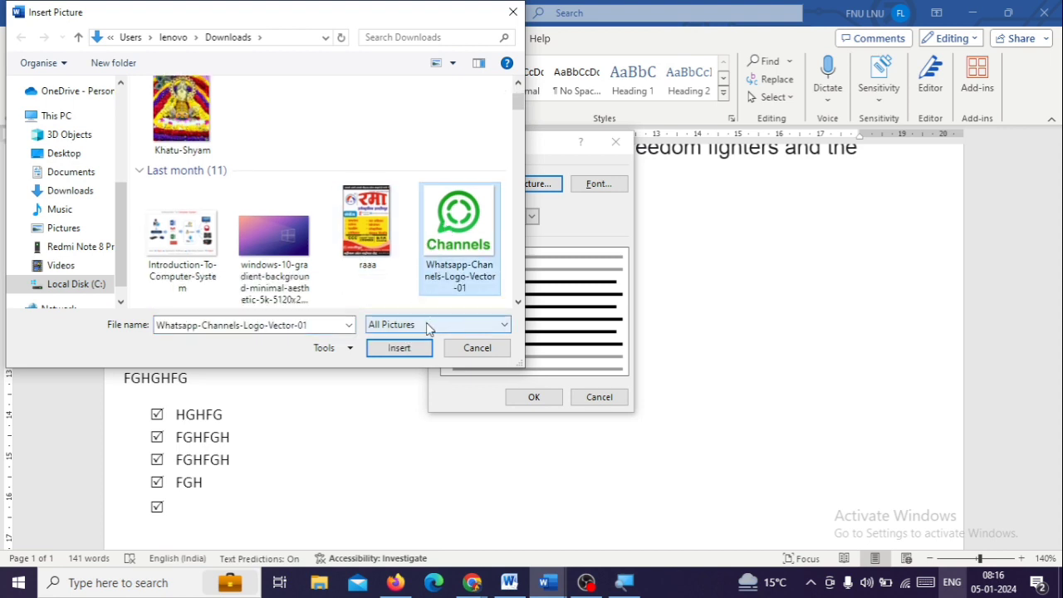
click(400, 349)
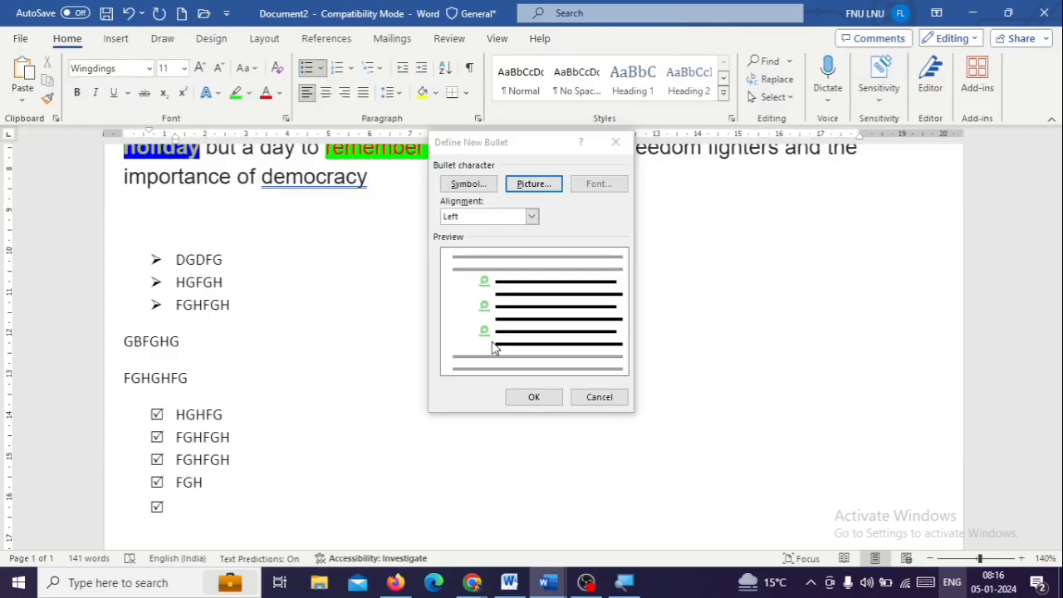
click(534, 398)
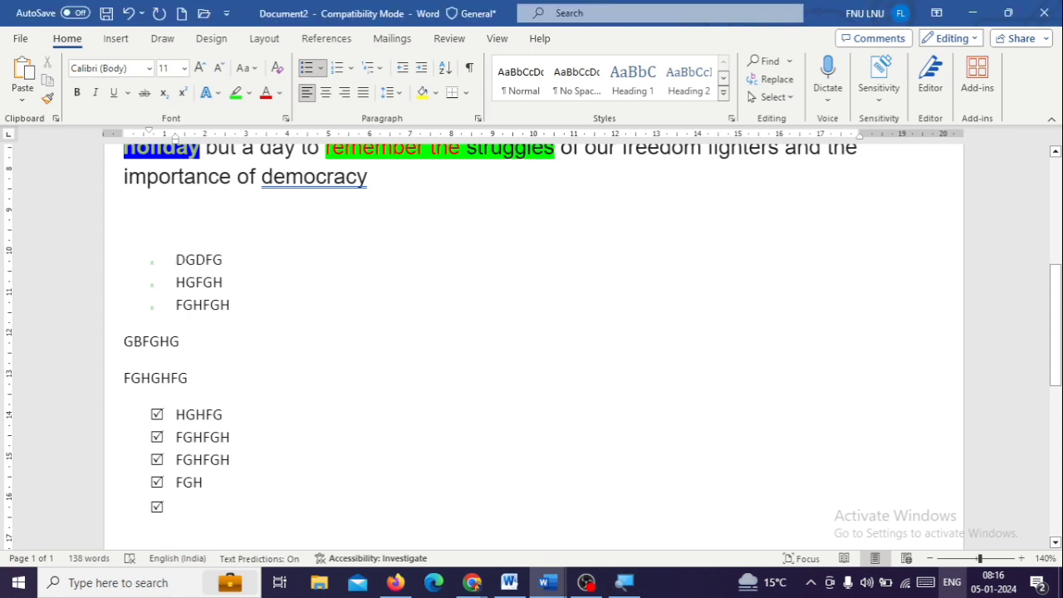
Select the items DGDFG, HGFGH and FGHFGH, preview the numbering formats and open the settings for defining a new number format
drag(175, 259, 238, 326)
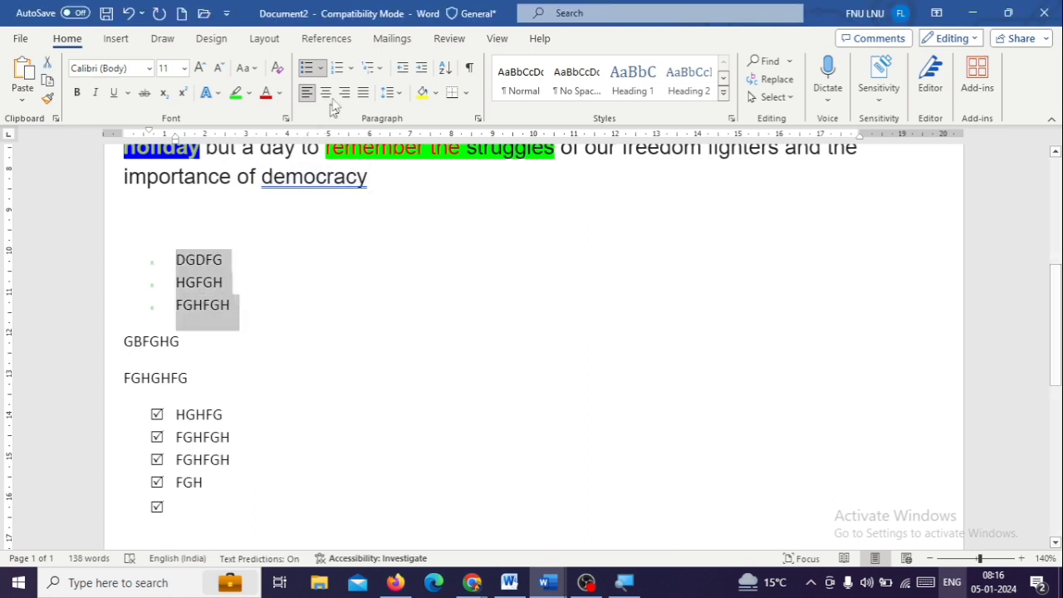
click(351, 67)
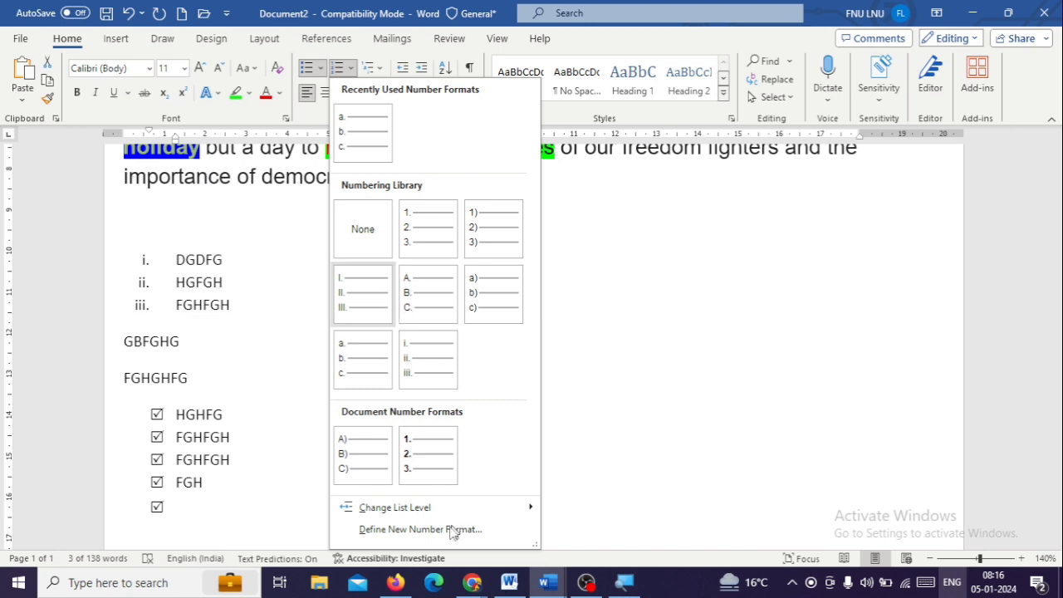
key(Escape)
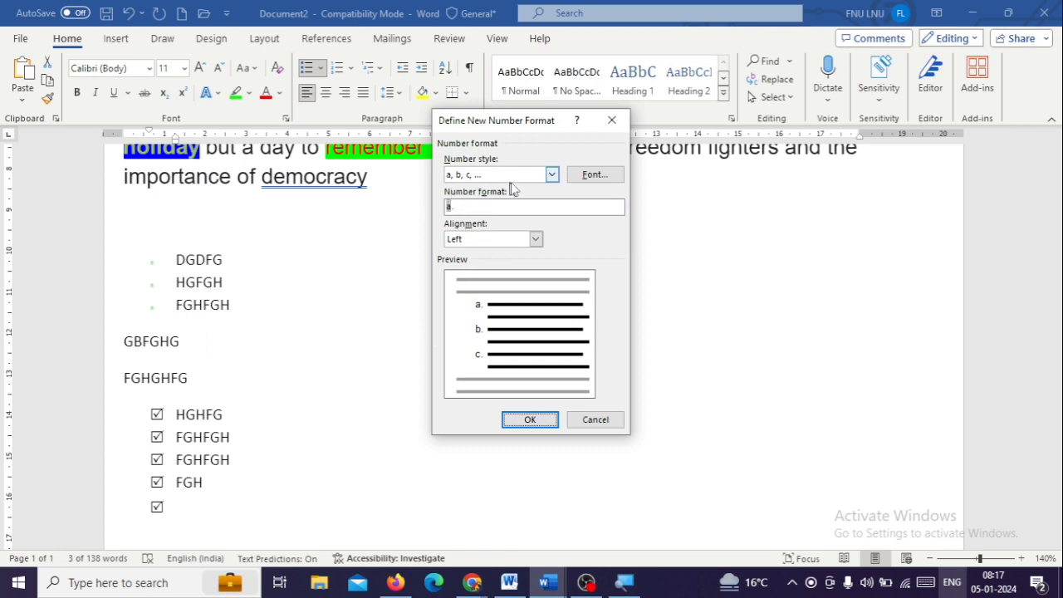
Set the number format's complex-script font to Khand Light and apply left-aligned a, b, c numbering to the three selected items
click(589, 175)
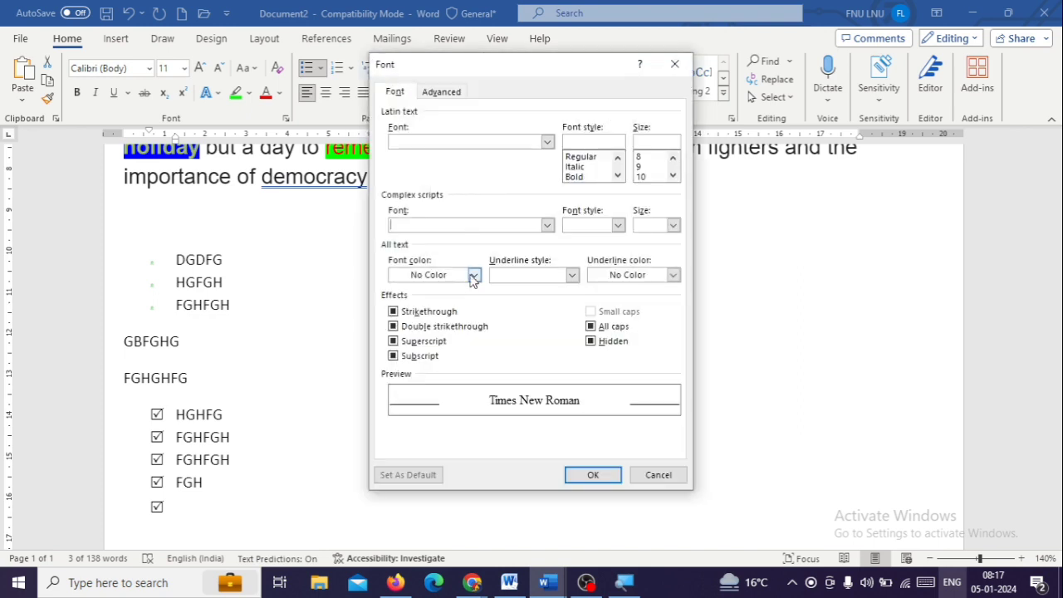
click(548, 226)
click(511, 270)
click(548, 225)
click(516, 287)
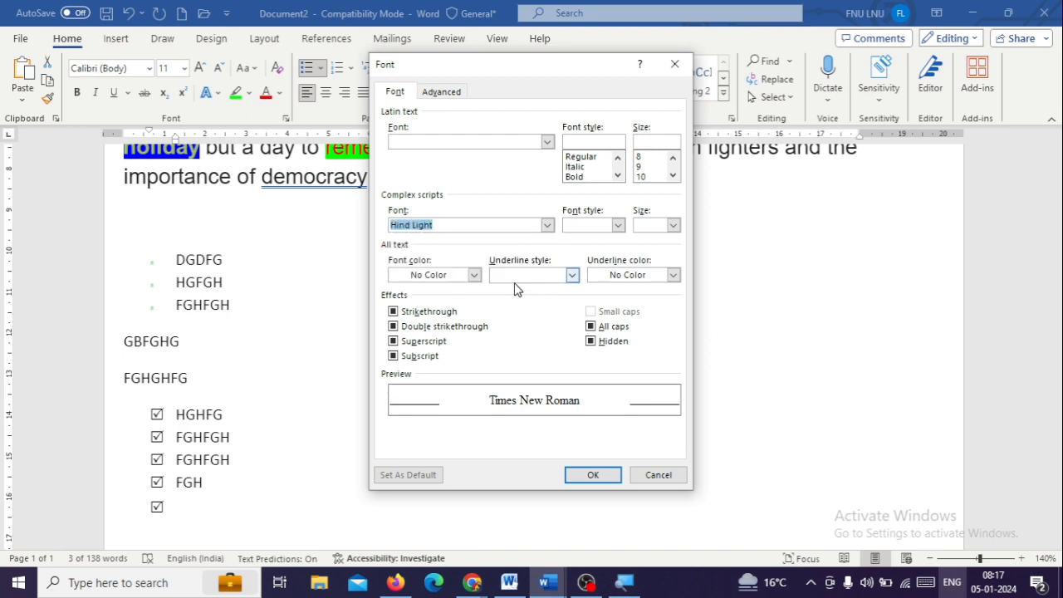
key(Down)
key(Down)
key(Down)
key(Down)
key(Down)
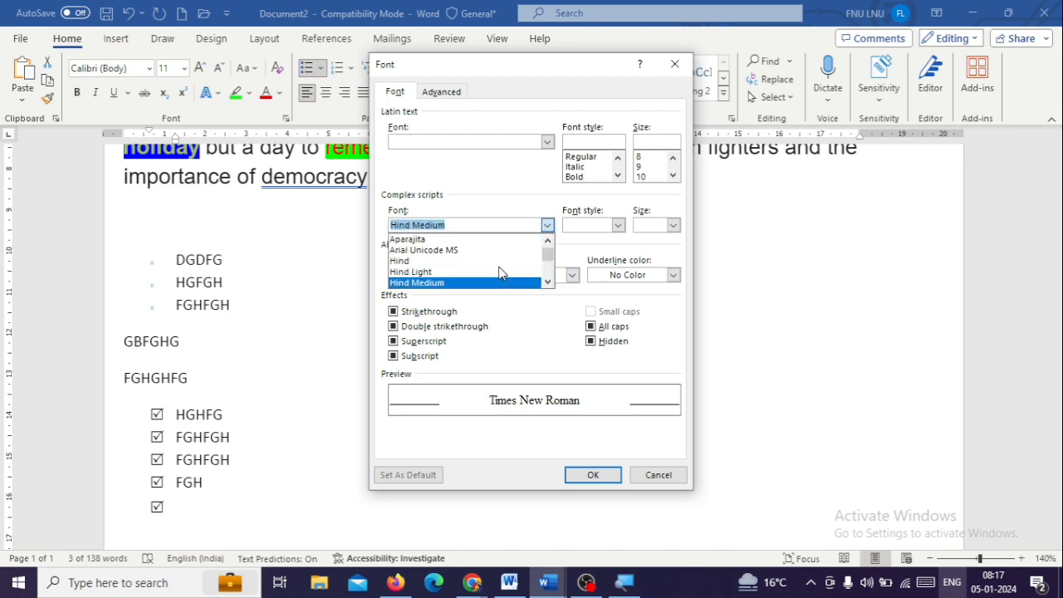
key(Return)
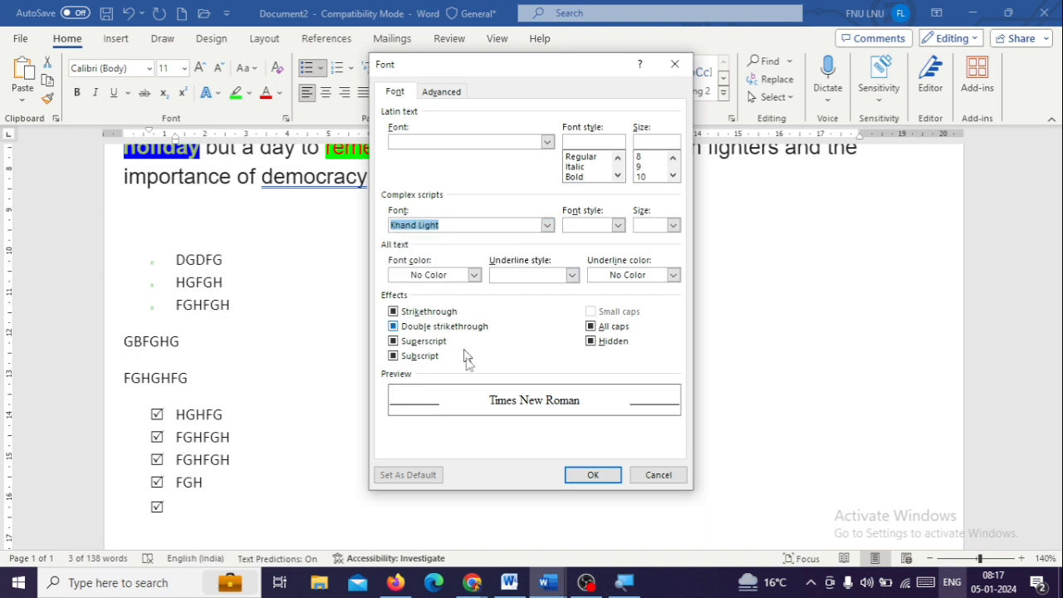
click(587, 470)
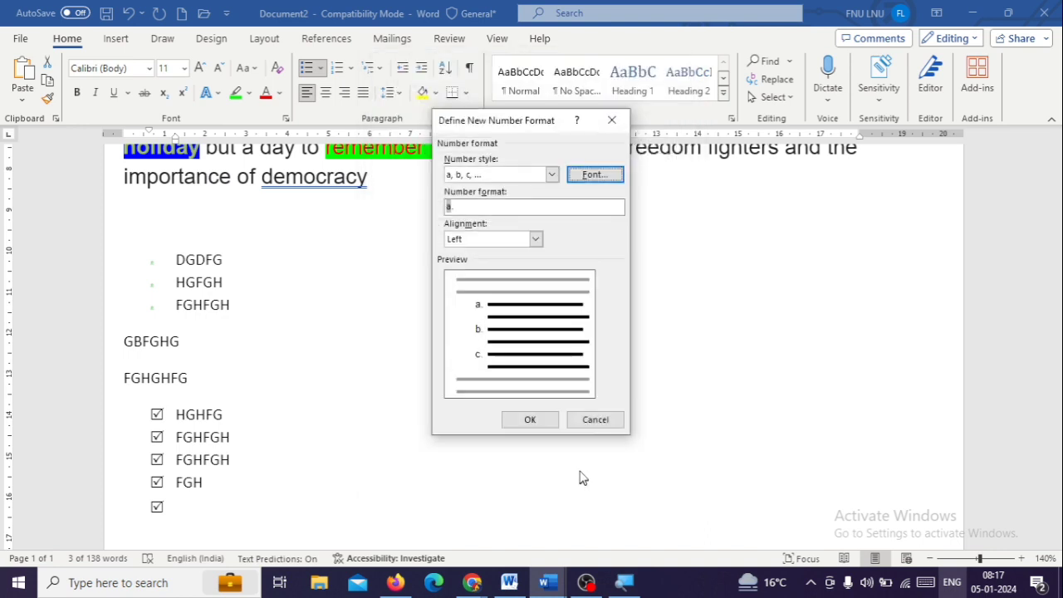
click(536, 421)
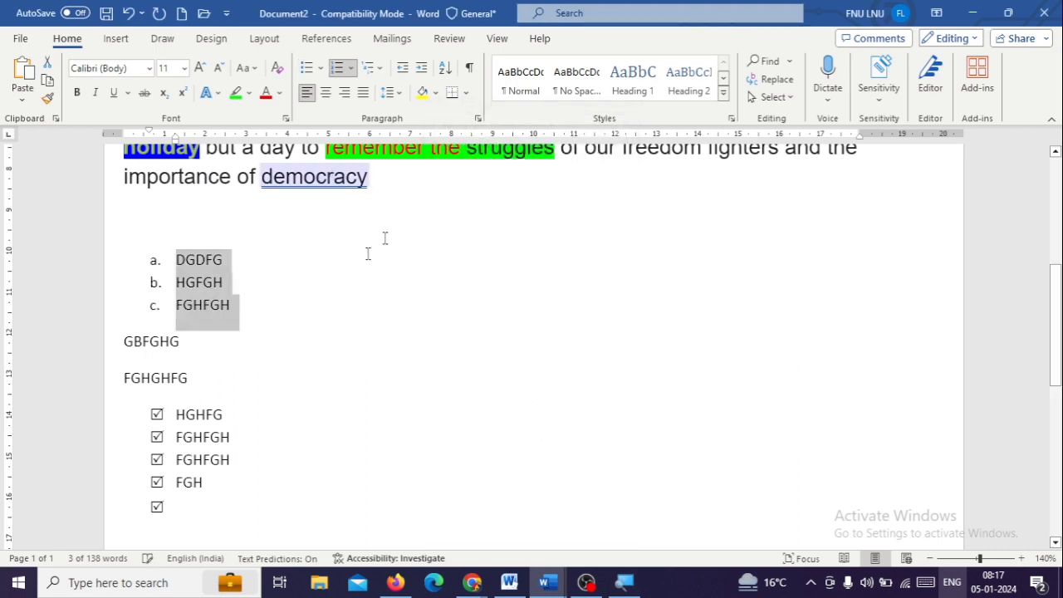
Apply the multilevel list style with diamond, arrowhead and dot bullets to the items DGDFG, HGFGH and FGHFGH
click(376, 75)
click(619, 297)
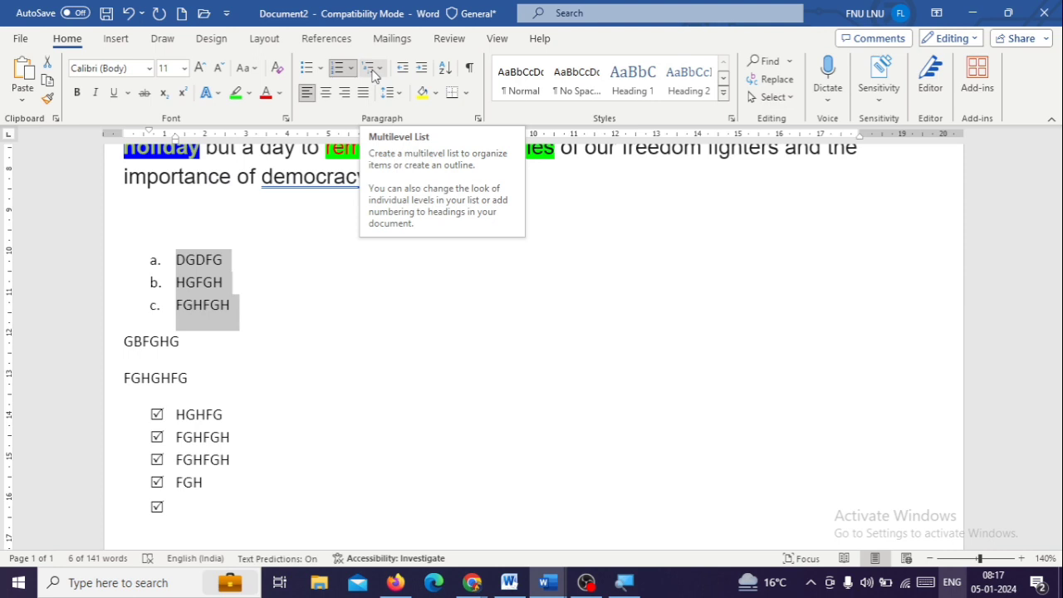
click(373, 74)
mouse_move(383, 149)
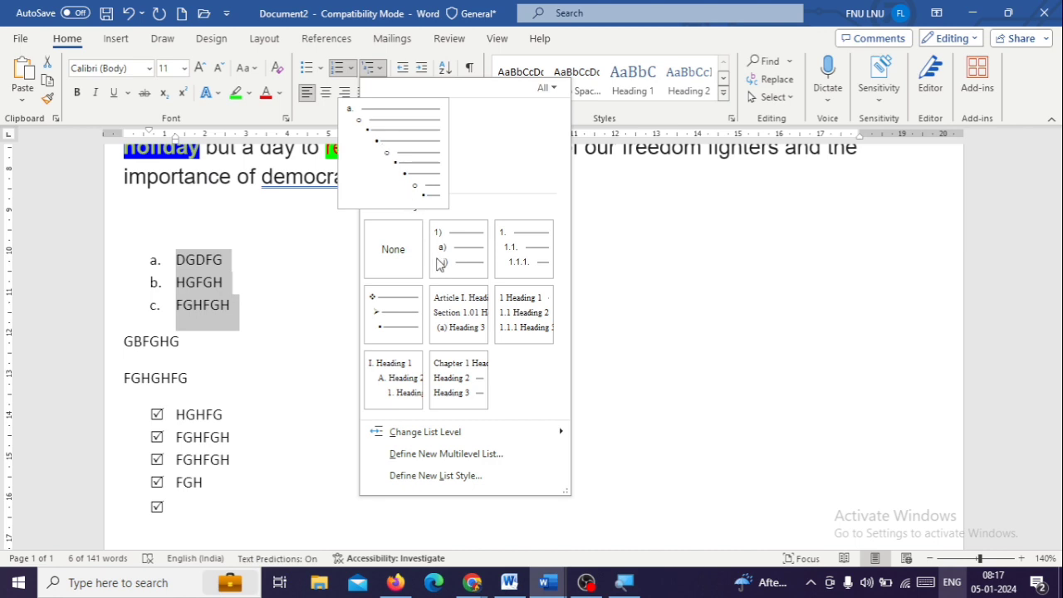
click(398, 323)
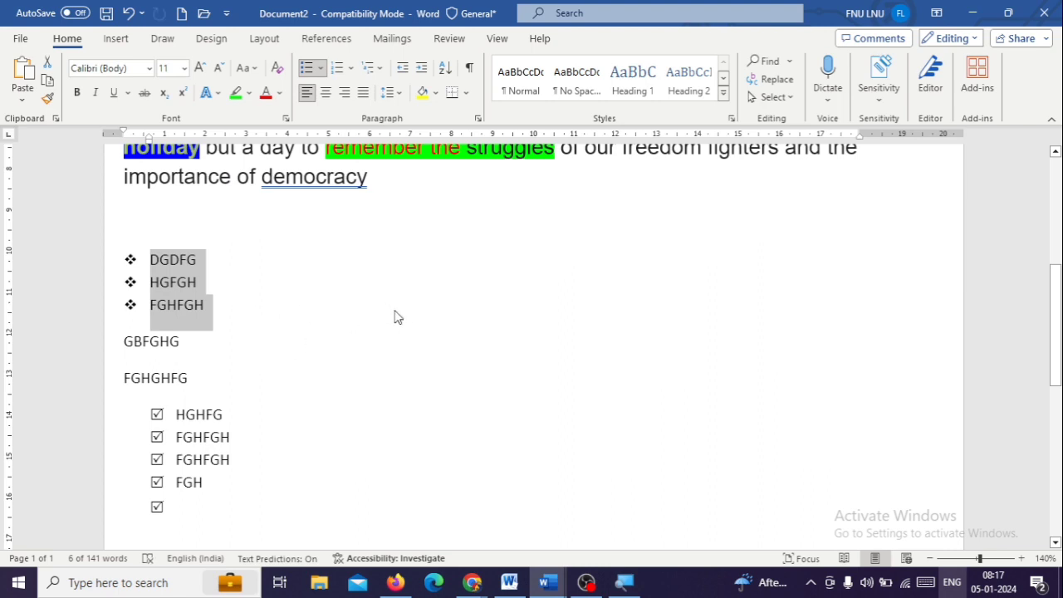
Increase the indent of the three diamond-bulleted items repeatedly, moving them to about the middle of the line
click(399, 69)
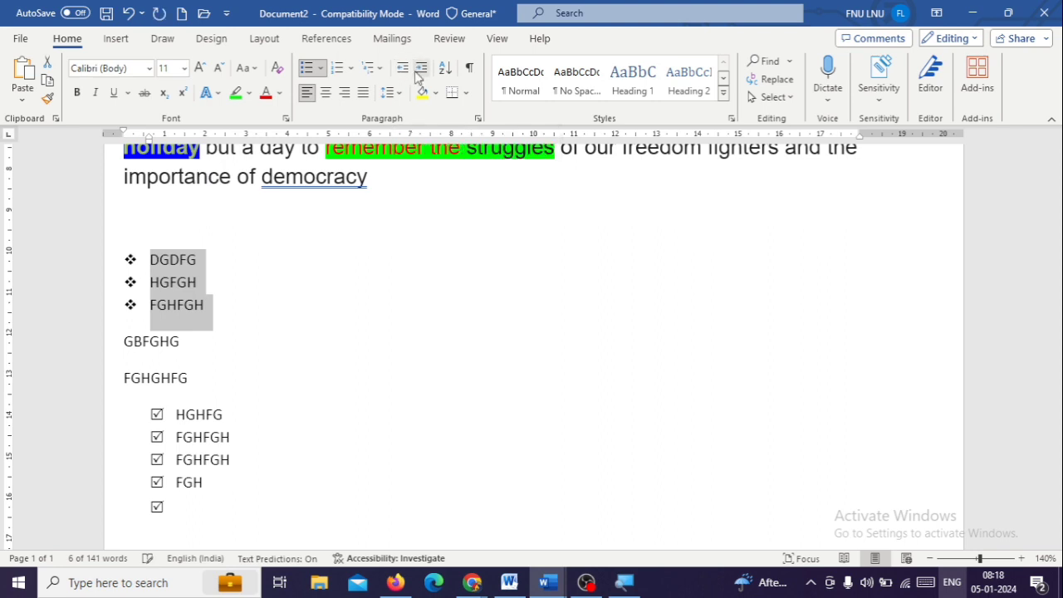
click(419, 71)
click(419, 72)
click(419, 71)
click(419, 72)
click(419, 71)
click(419, 71)
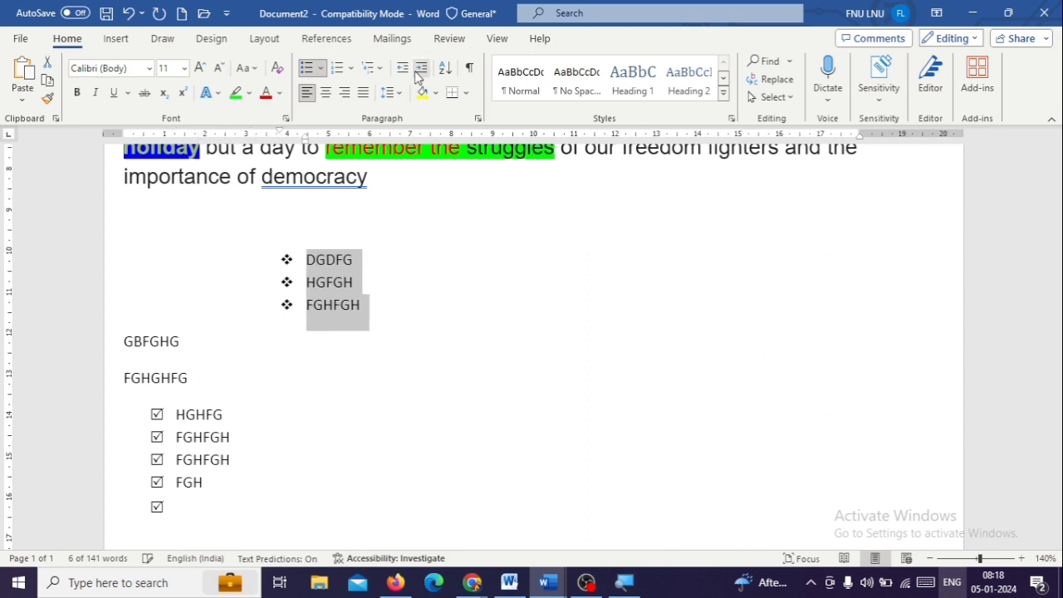
click(418, 72)
click(419, 71)
click(419, 71)
click(419, 71)
click(419, 71)
click(419, 71)
click(419, 72)
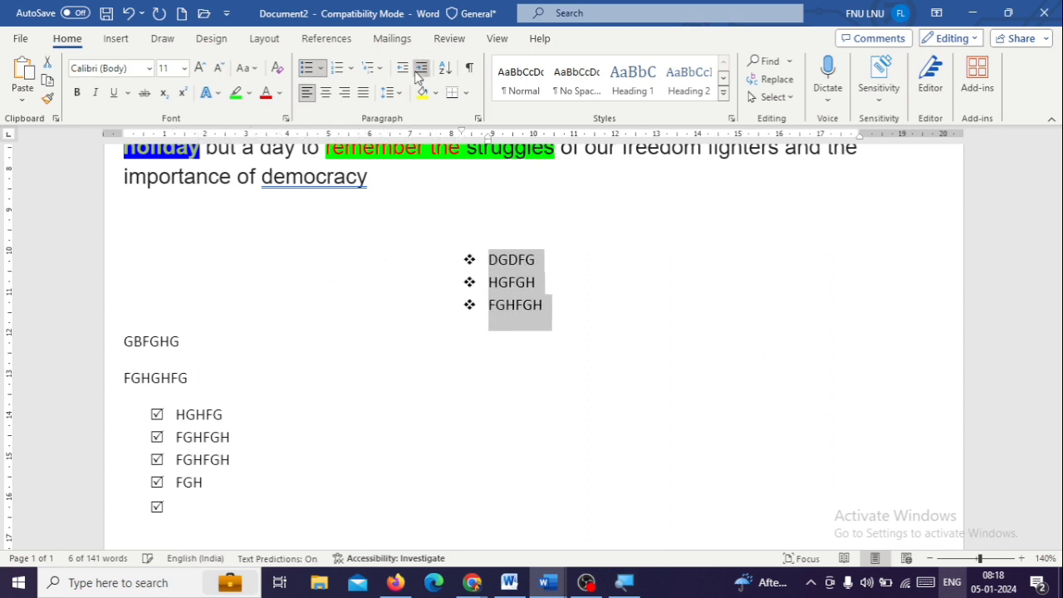
click(419, 71)
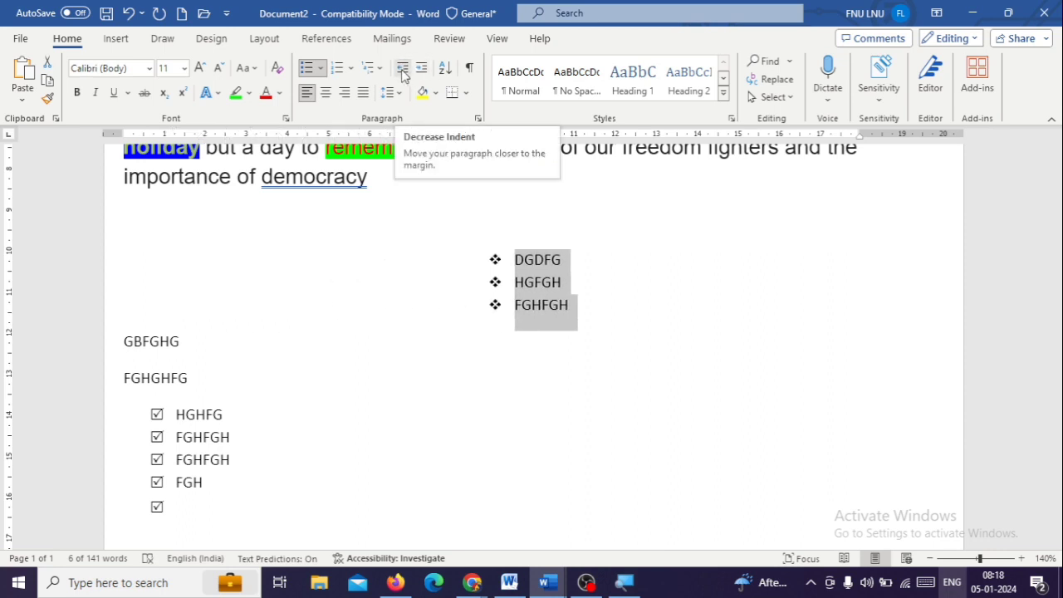
Decrease the indent of the three diamond-bulleted items until they are back at the page margin
click(402, 71)
click(402, 71)
click(402, 72)
click(402, 71)
click(402, 71)
click(402, 71)
click(402, 72)
click(402, 72)
click(402, 71)
click(402, 71)
click(402, 71)
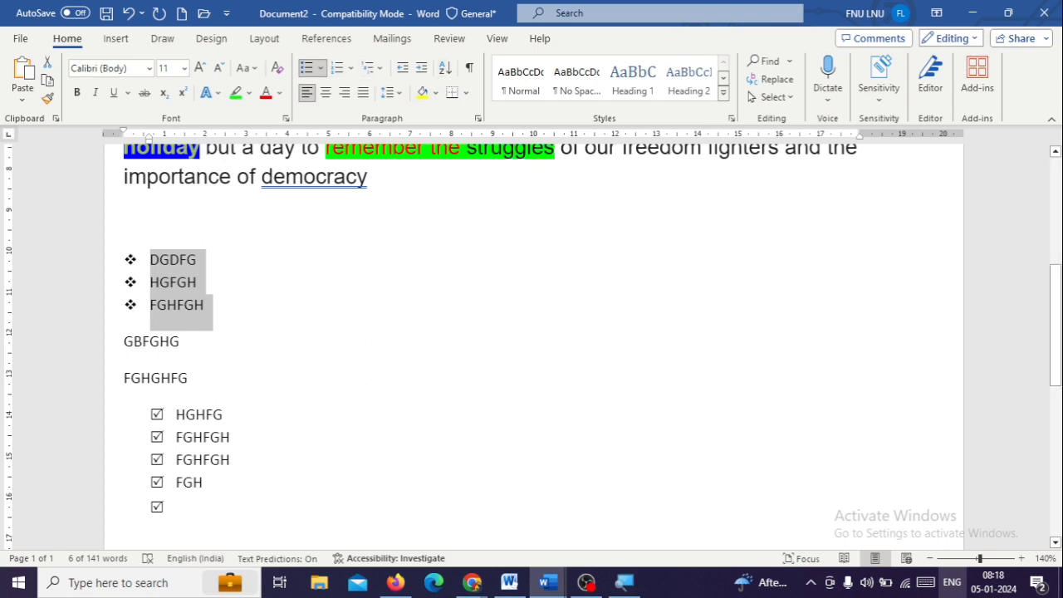
Add the items ADA, SDF, SFSDFSGEDGTEGFG, F, HJ, J, UIK, YKF and G to the end of the checked-box list
scroll(253, 480, up, 1)
scroll(266, 441, down, 3)
click(288, 403)
text(ADA)
key(Return)
text(SDF)
key(Return)
text(SFSDFSGEDGTEGFG)
key(Return)
text(F HJ J UIK YKF G)
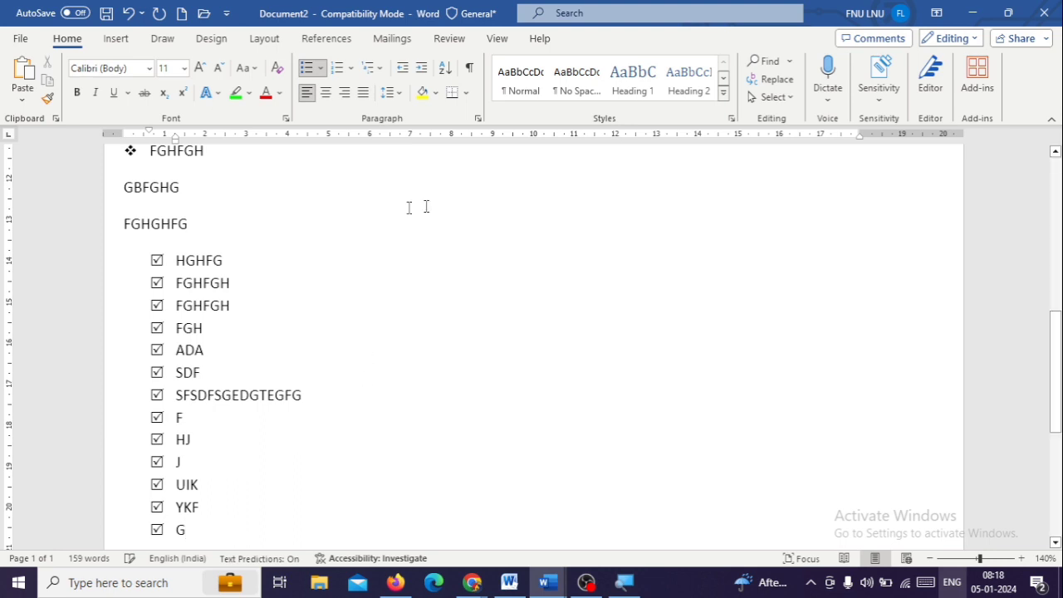
Sort the checked-box list by paragraphs as text in ascending order, undo it and sort it the same way again
drag(170, 259, 249, 539)
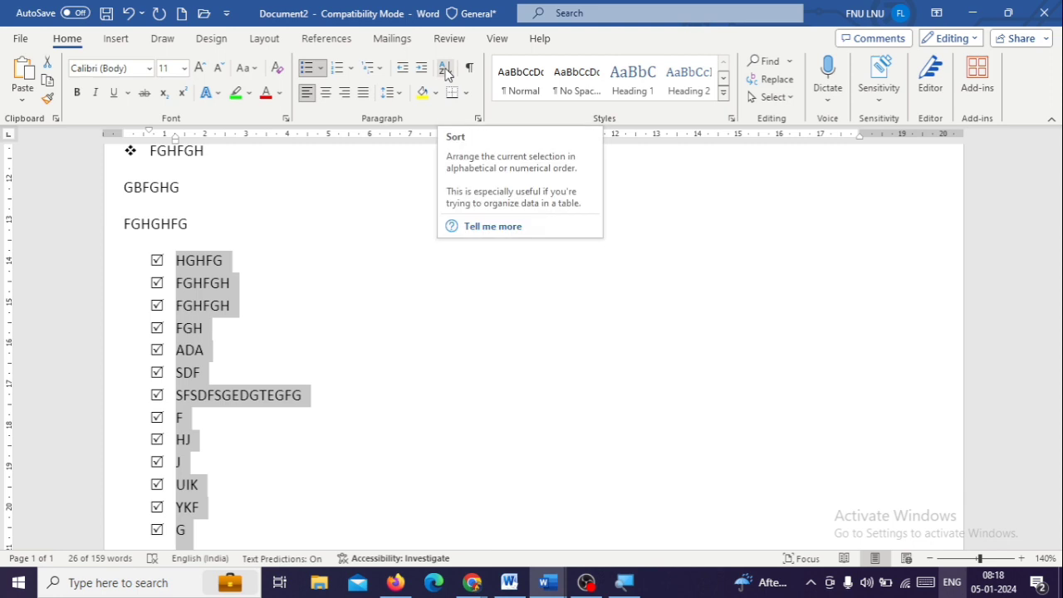
click(446, 73)
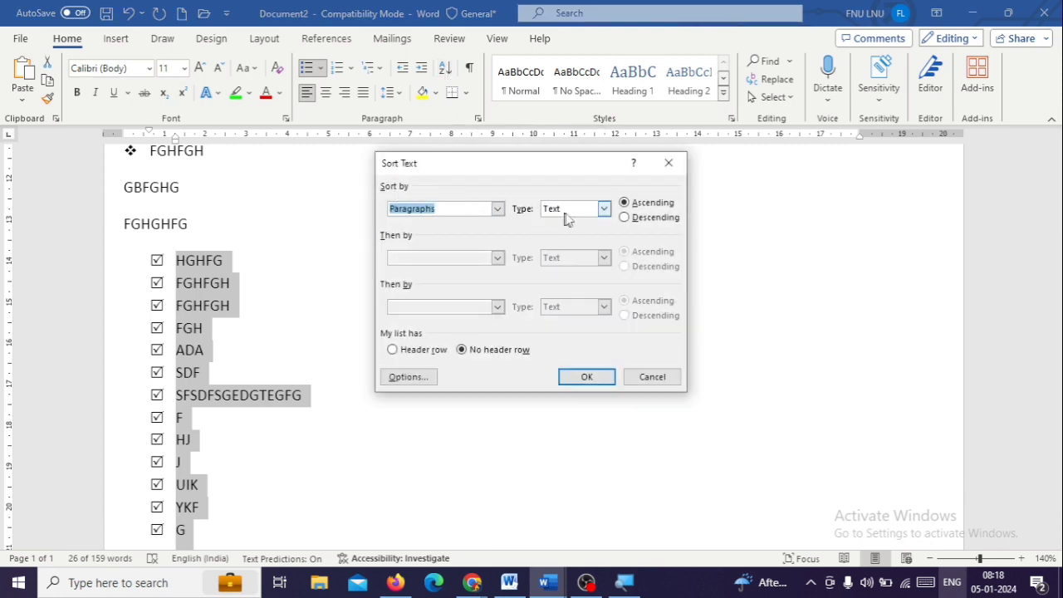
click(583, 378)
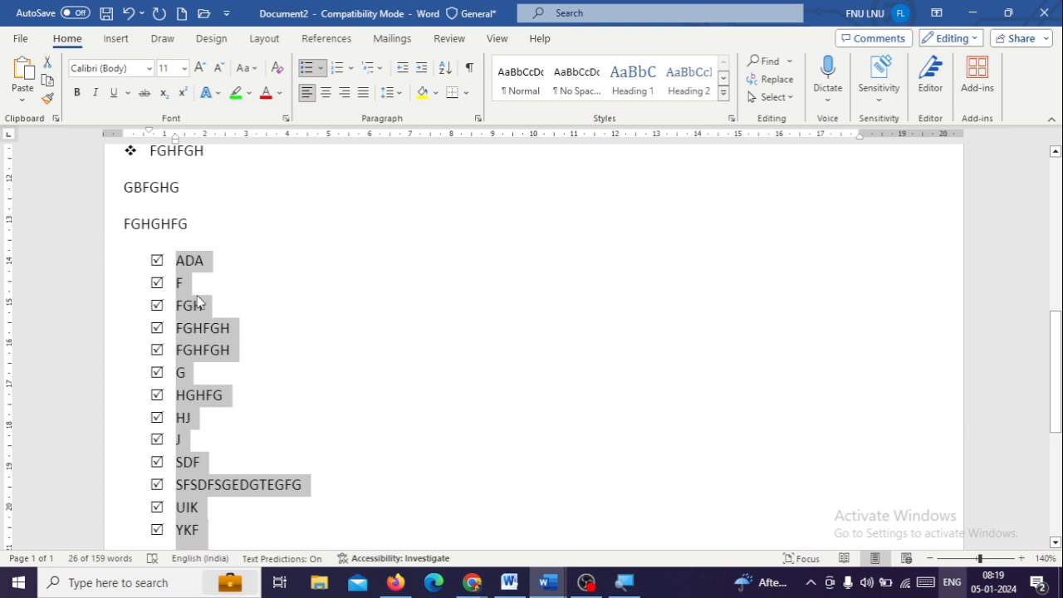
key(ctrl+z)
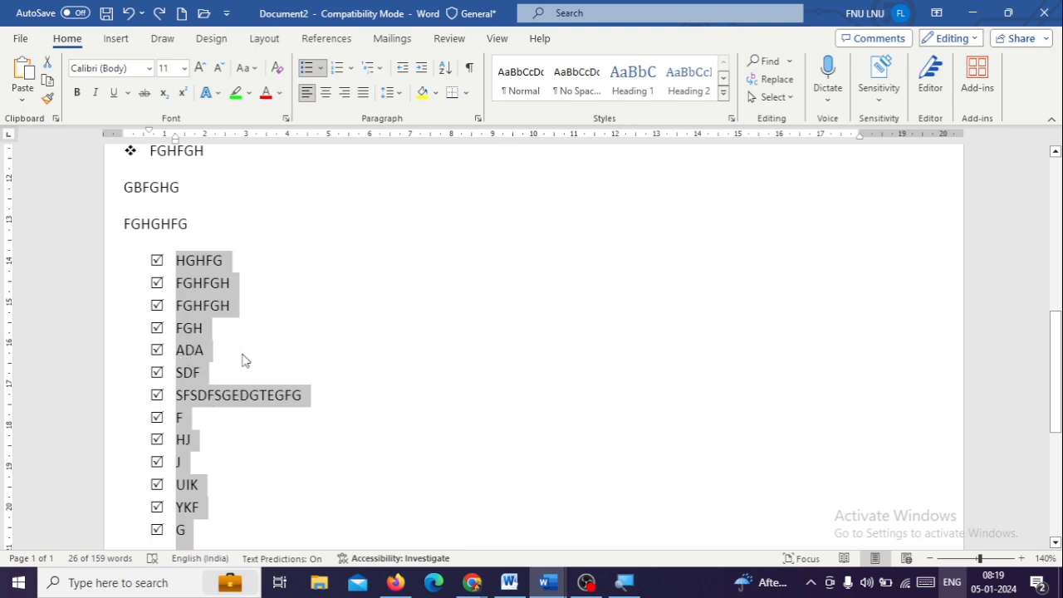
click(445, 69)
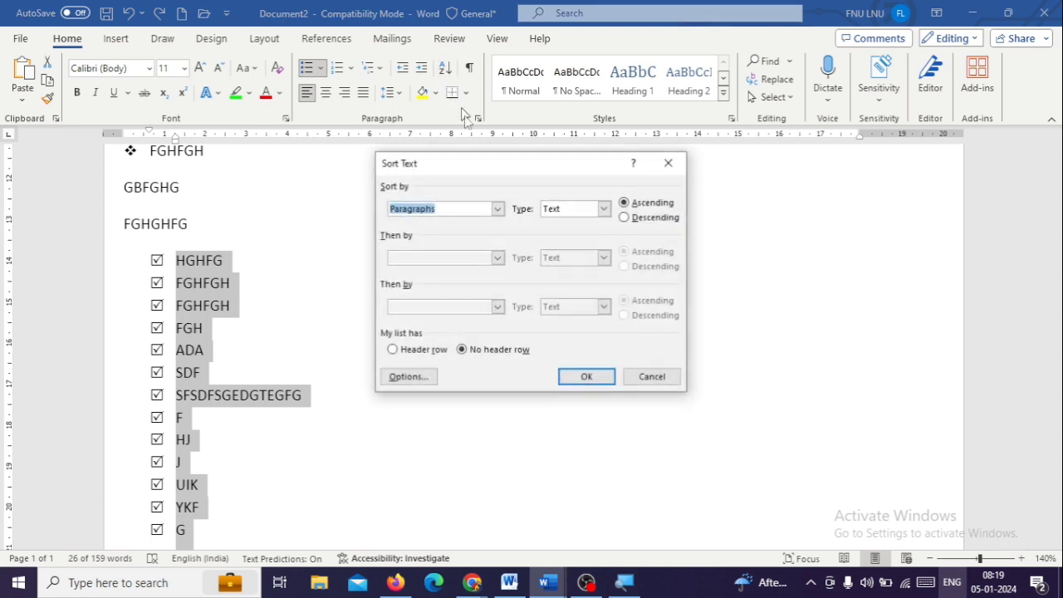
click(573, 379)
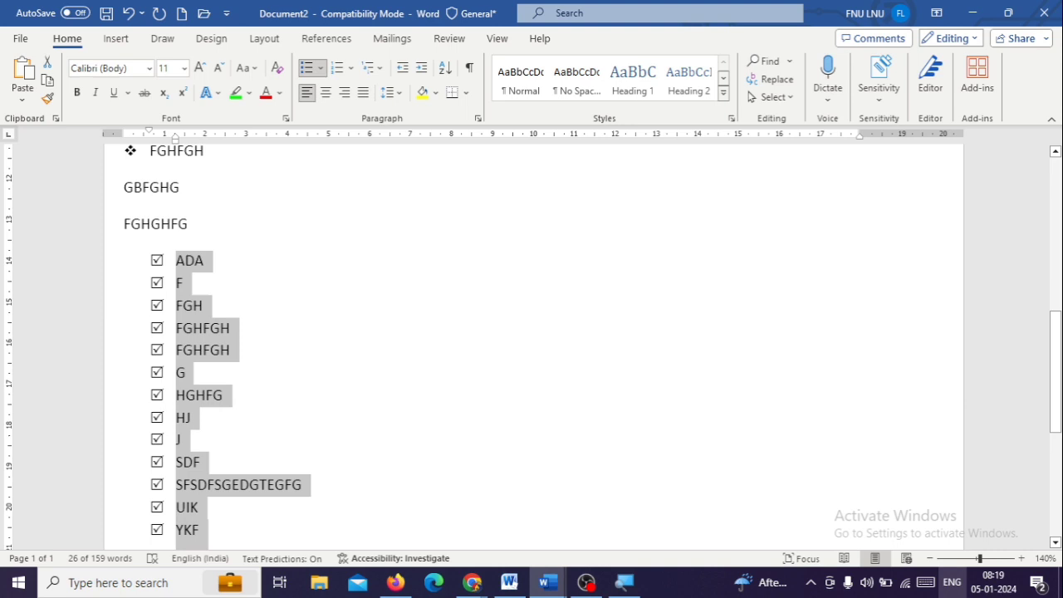
Hide all of the document's text by giving it the Hidden font effect
scroll(535, 343, up, 10)
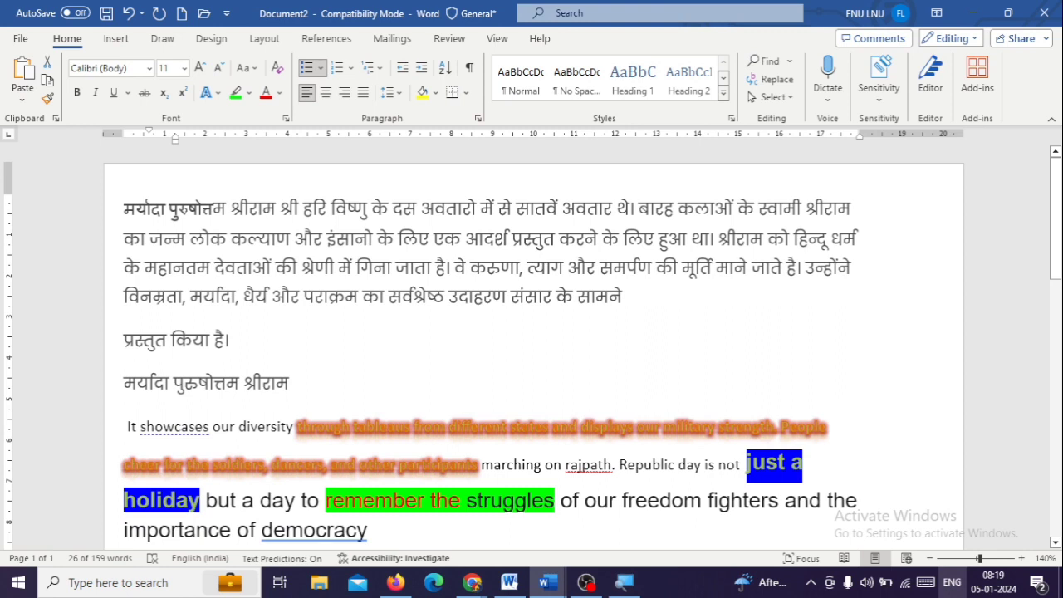
key(ctrl+a)
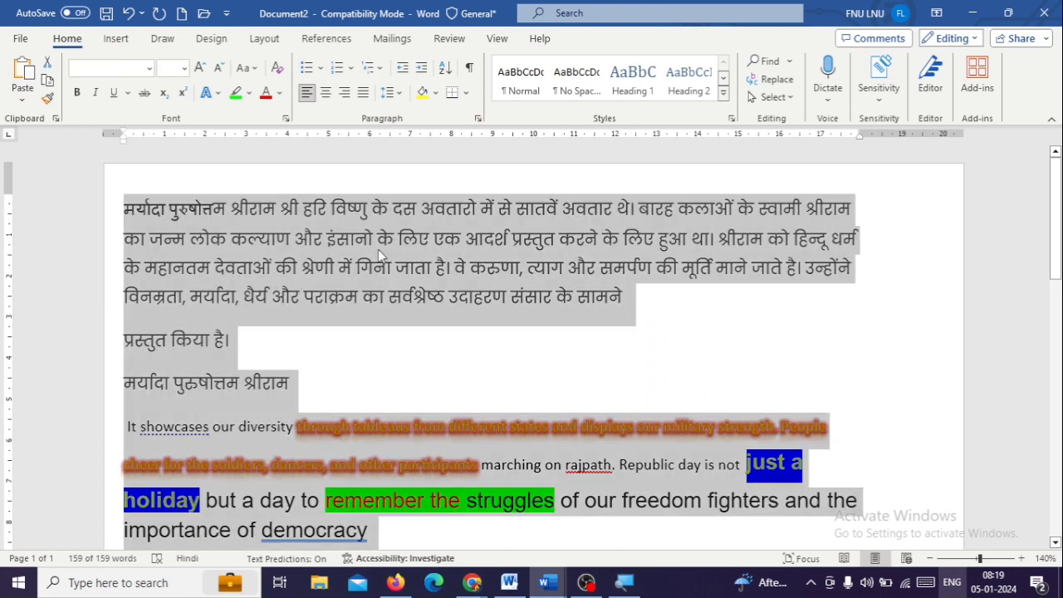
key(ctrl+d)
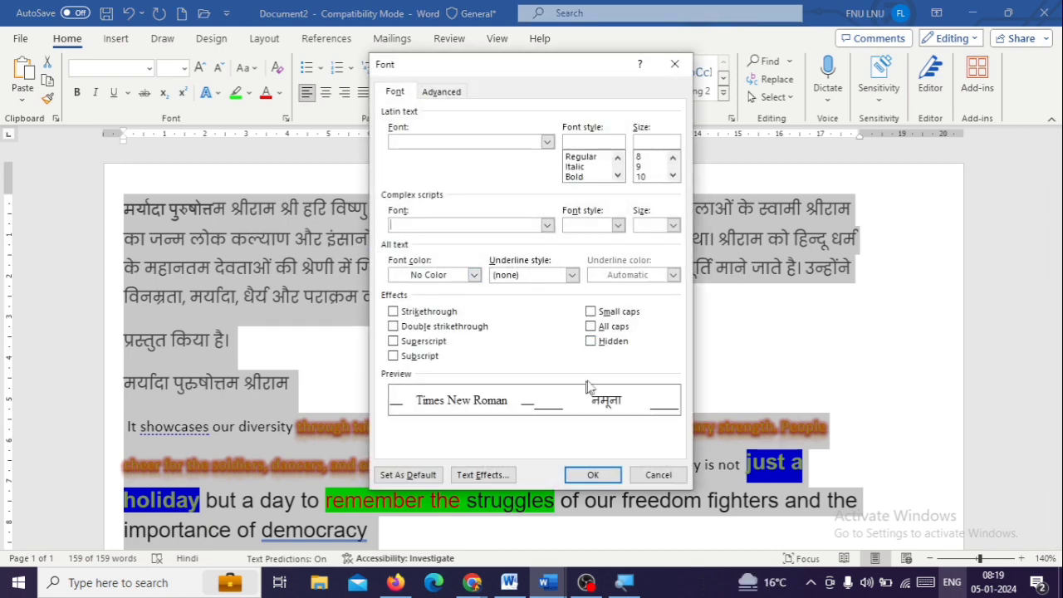
click(611, 342)
click(594, 476)
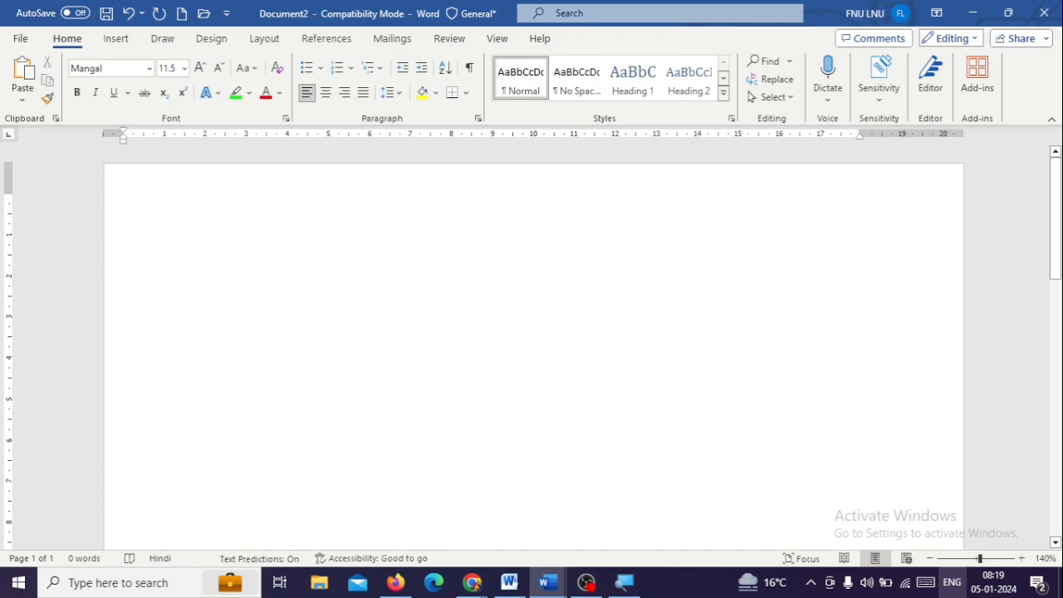
With the formatting marks temporarily displayed, remove the Hidden font effect from all of the document's text
click(470, 70)
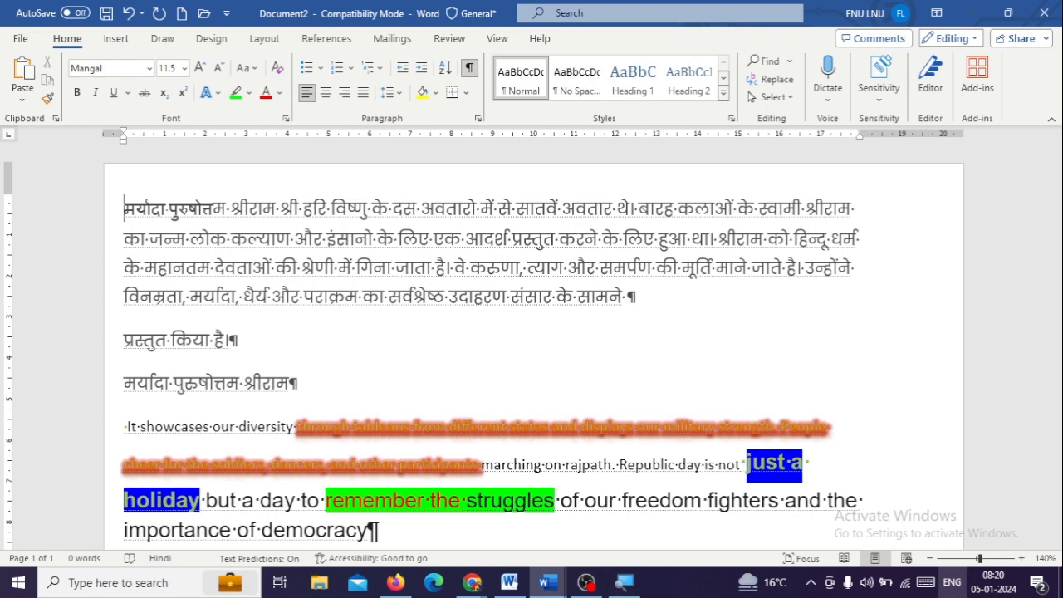
key(ctrl+a)
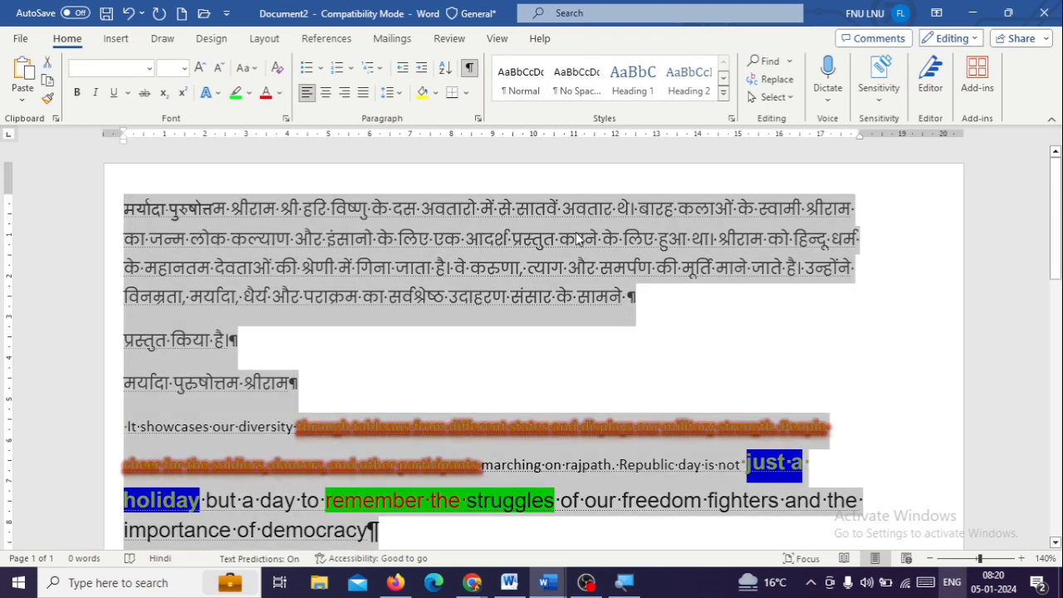
key(ctrl+d)
click(615, 344)
click(615, 344)
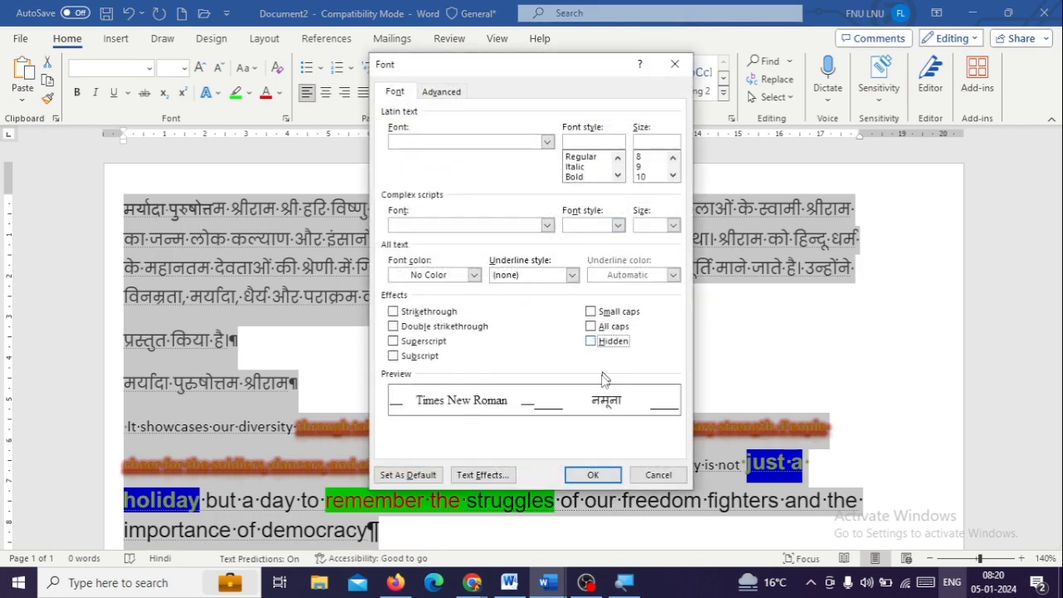
click(592, 476)
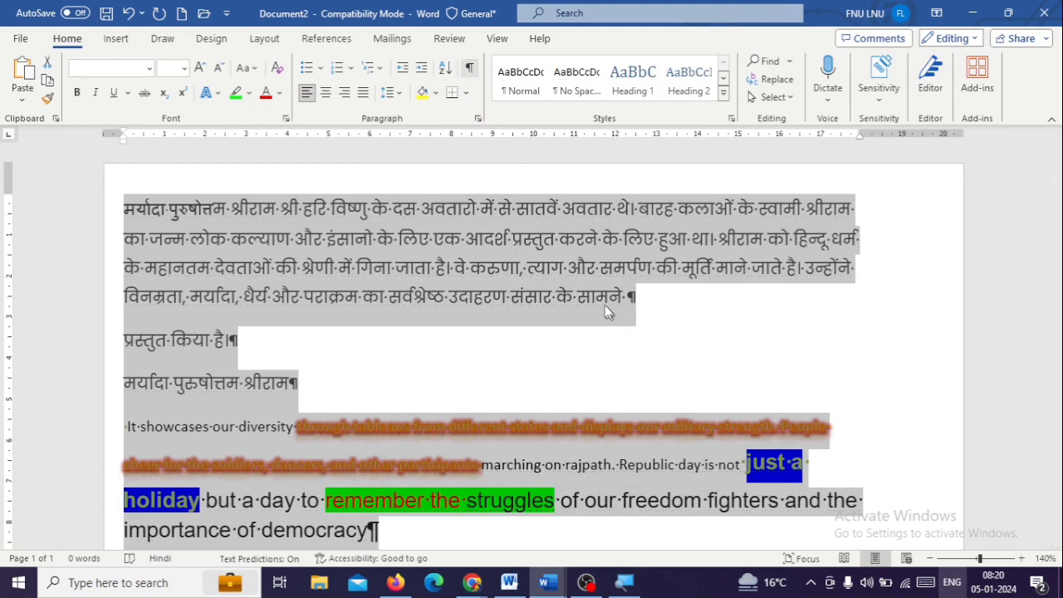
key(ctrl+shift+8)
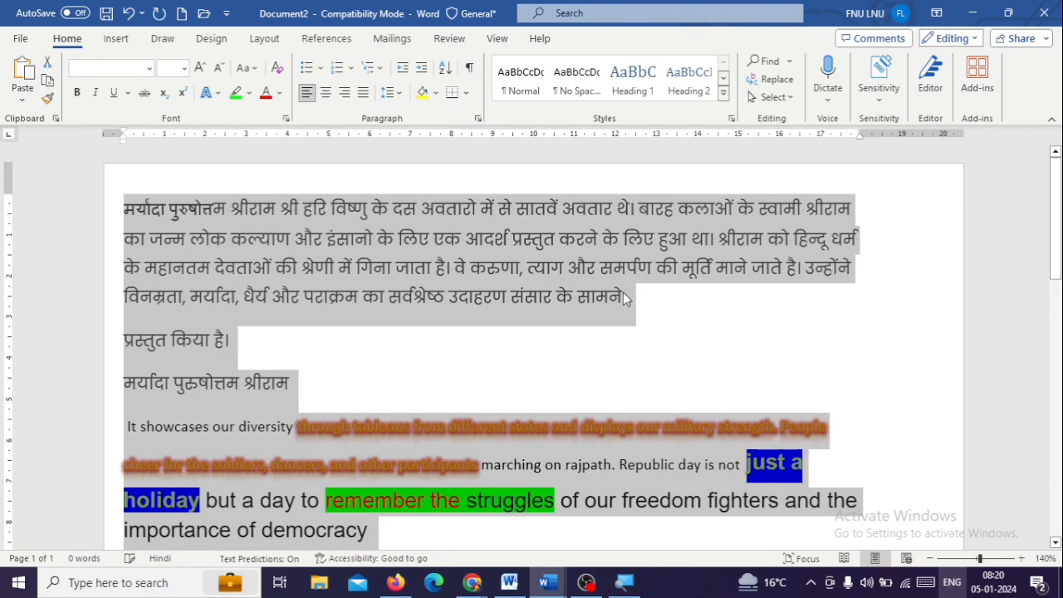
click(292, 349)
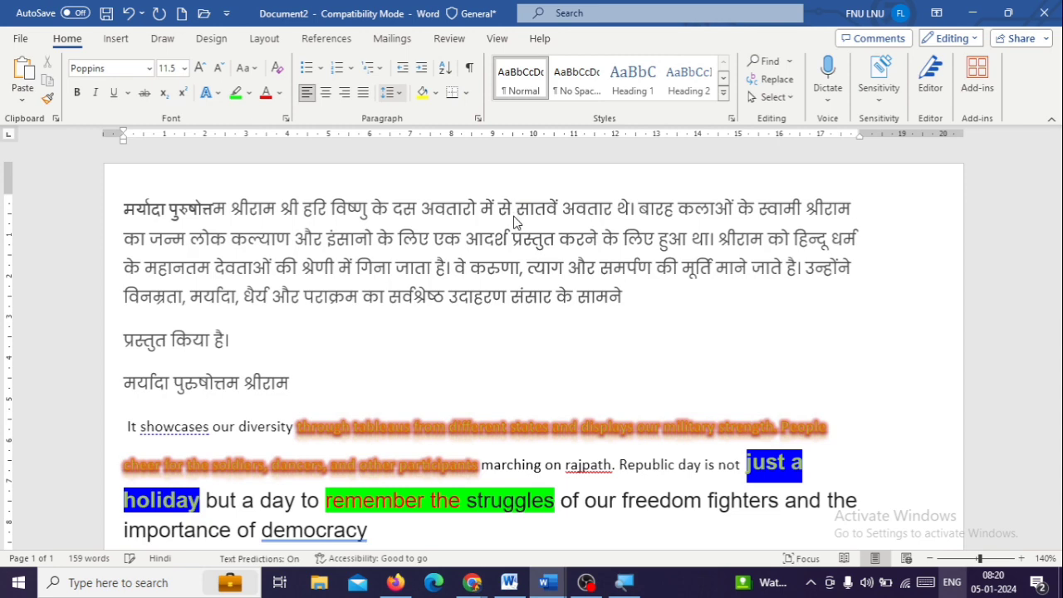
Try left, centred and right alignment on the whole document's text, and finally justify it
key(ctrl+a)
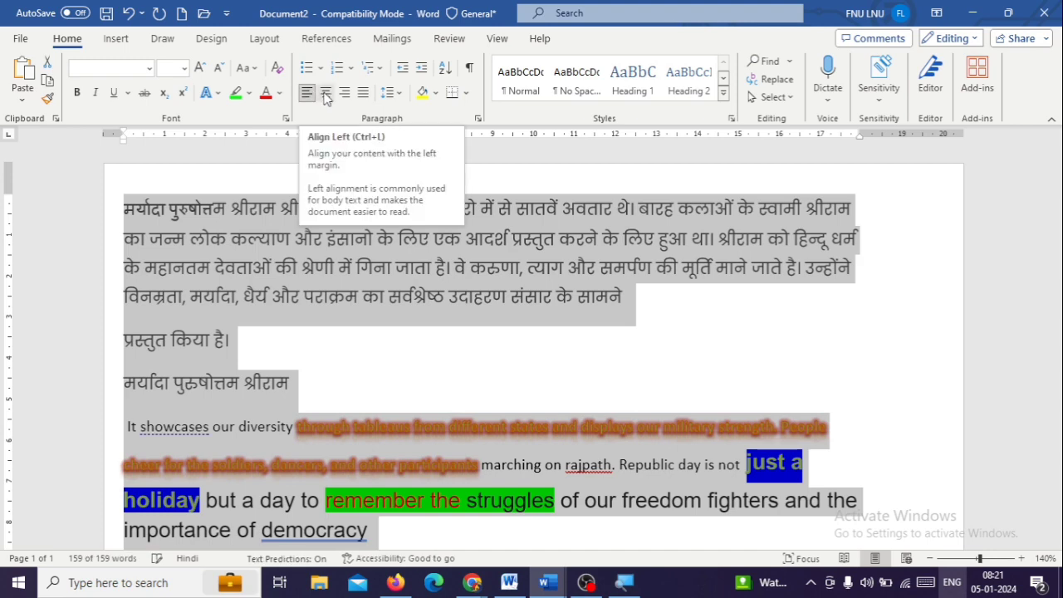
click(310, 94)
click(326, 95)
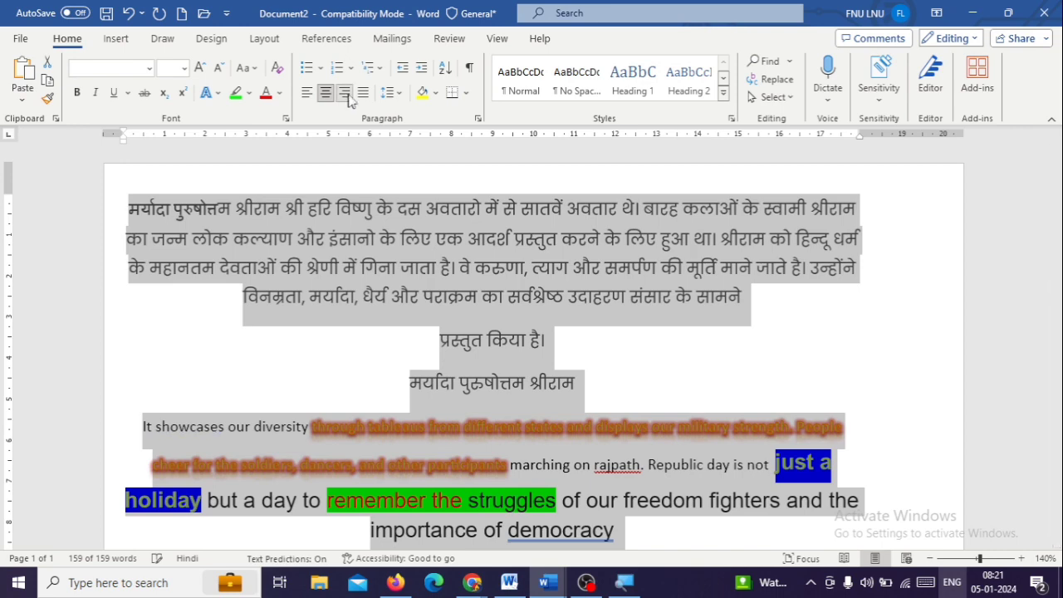
click(348, 98)
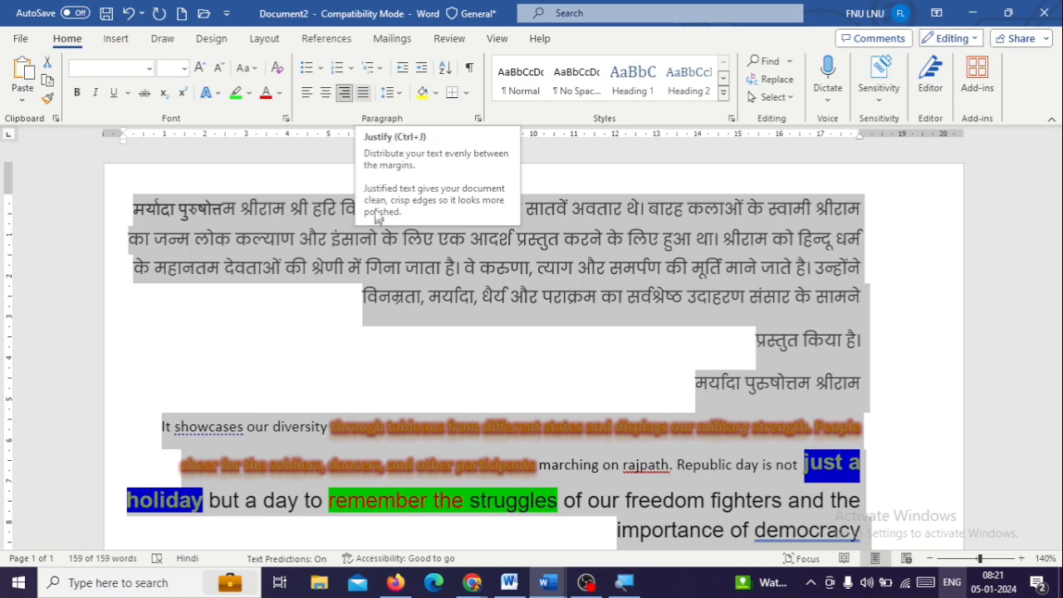
click(304, 96)
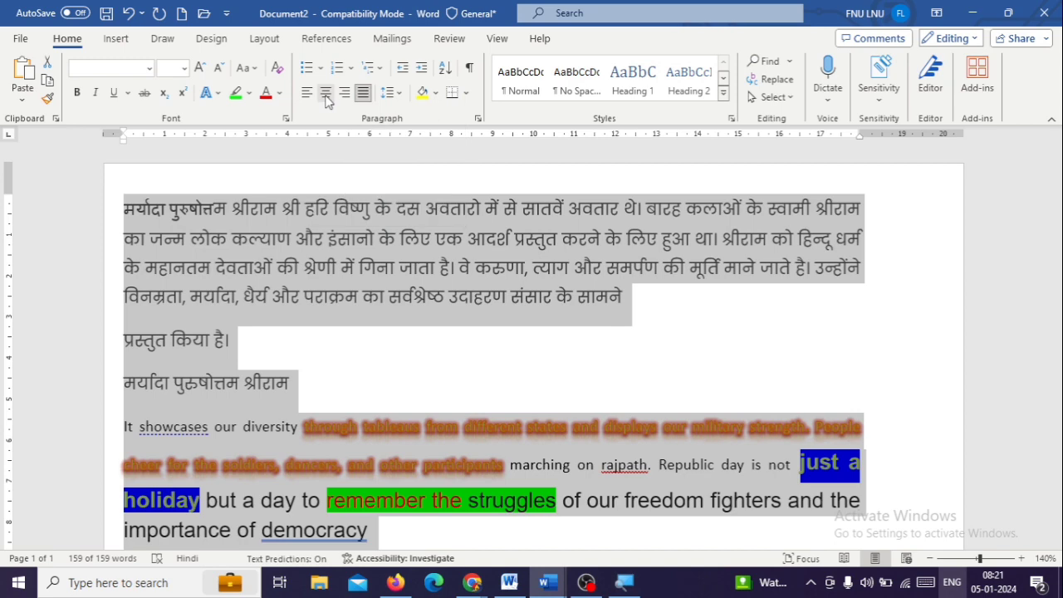
Set the whole document's line spacing to 1.0 and remove the space after its paragraphs
click(393, 96)
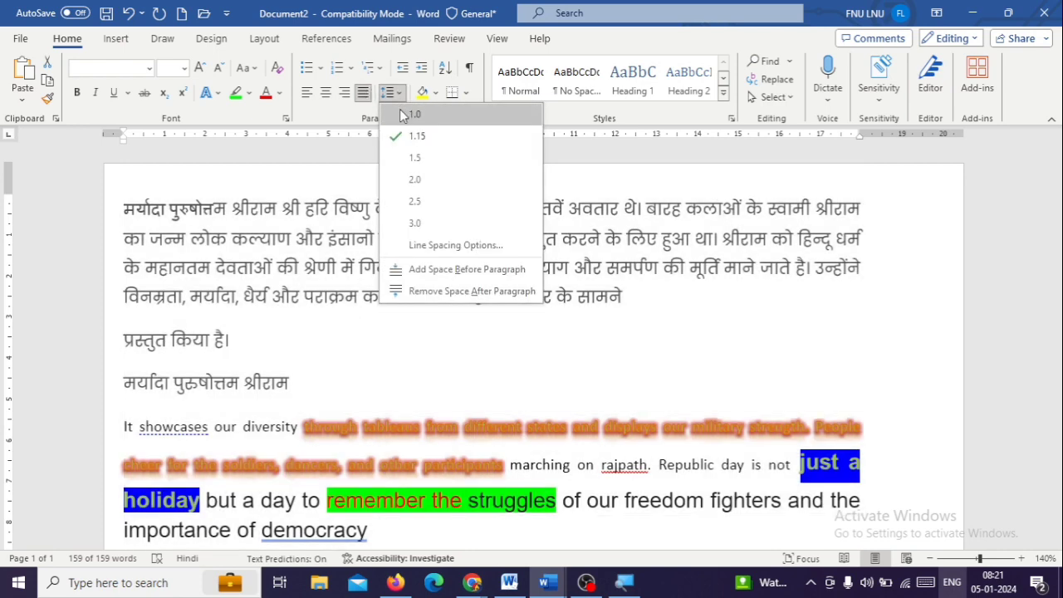
click(401, 115)
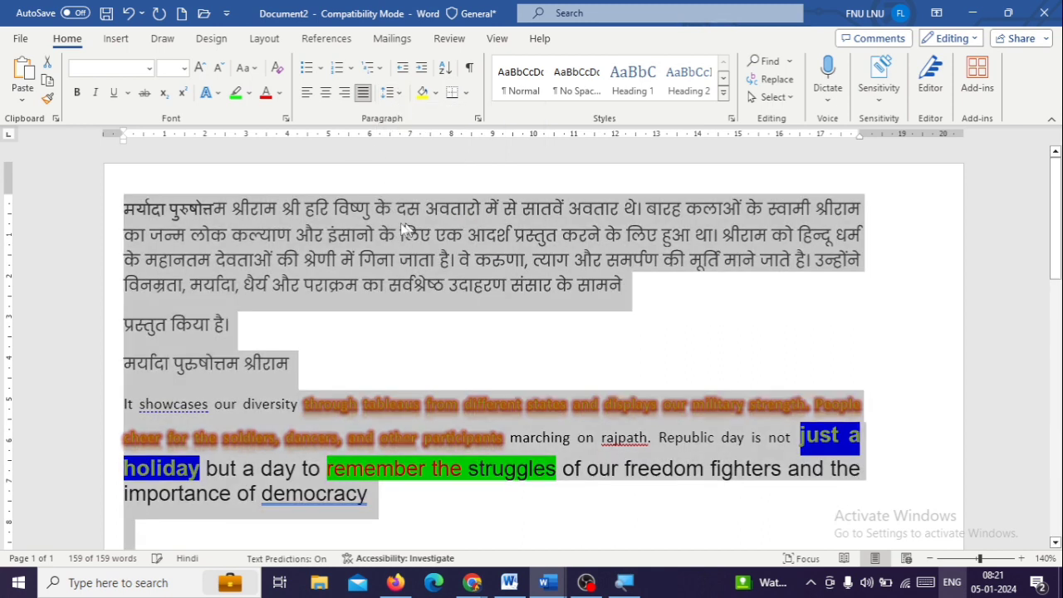
click(401, 93)
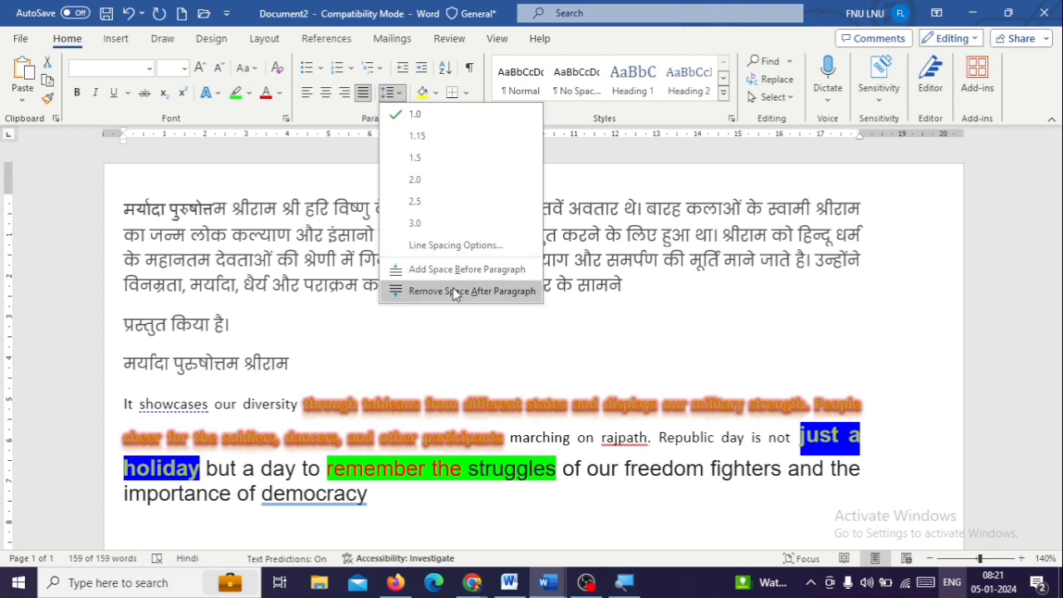
click(384, 363)
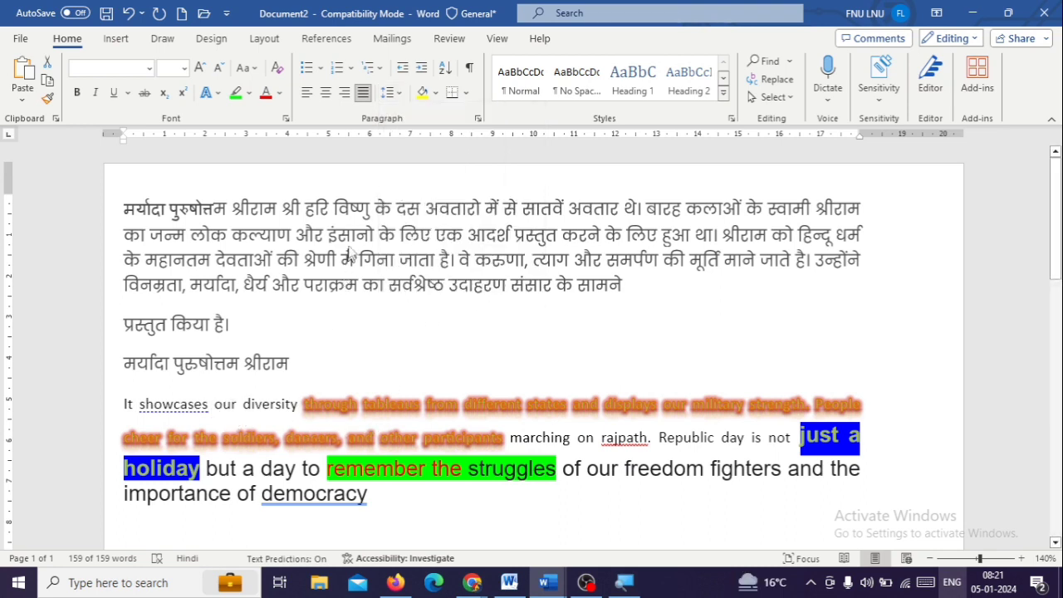
key(ctrl+a)
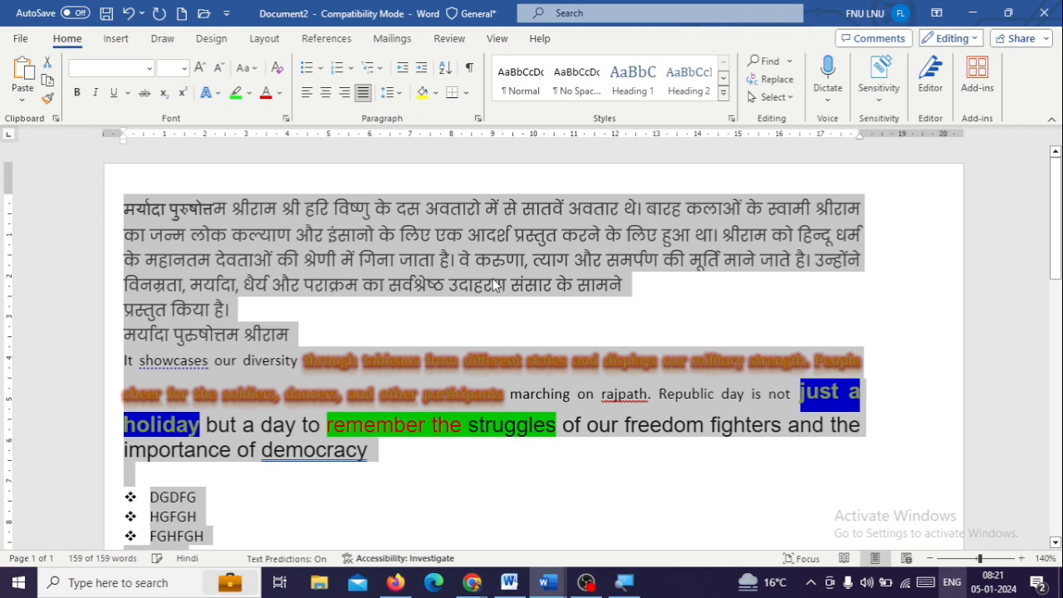
click(370, 243)
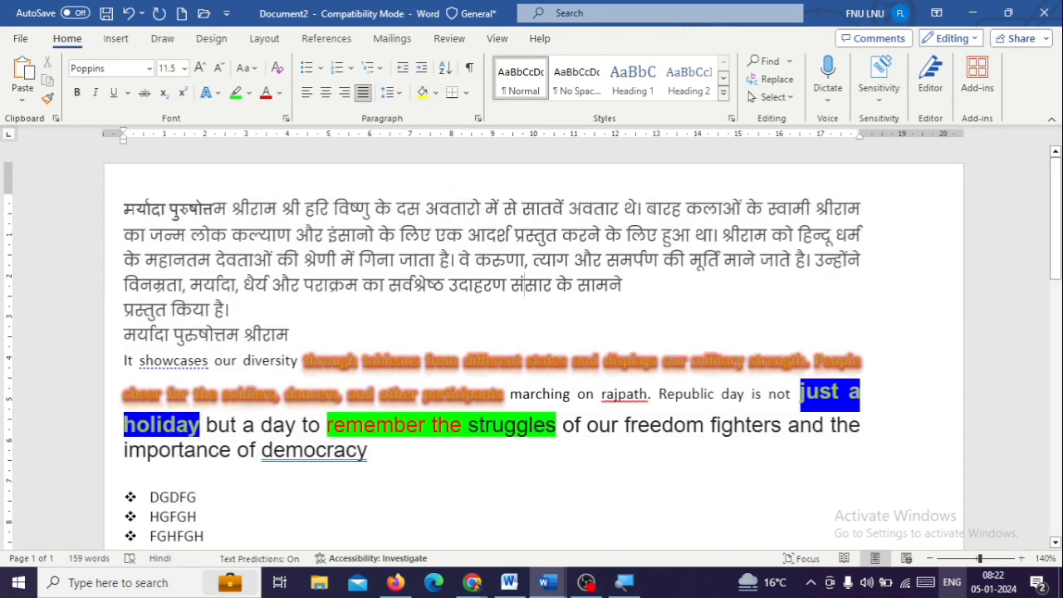
Shade the first line of the opening Hindi paragraph with a light blue theme colour
drag(124, 208, 864, 207)
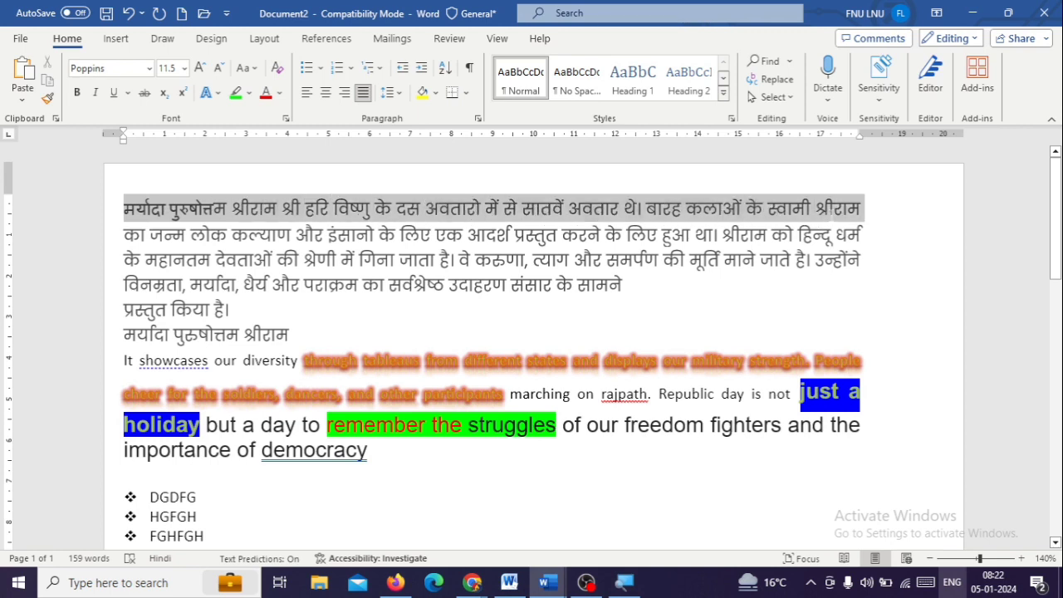
click(435, 92)
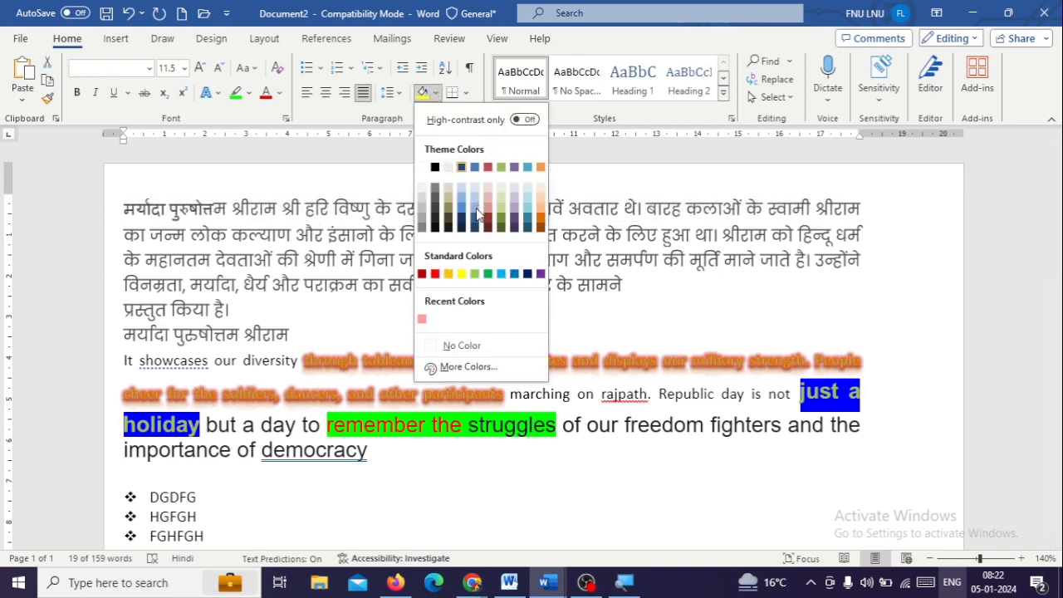
click(211, 283)
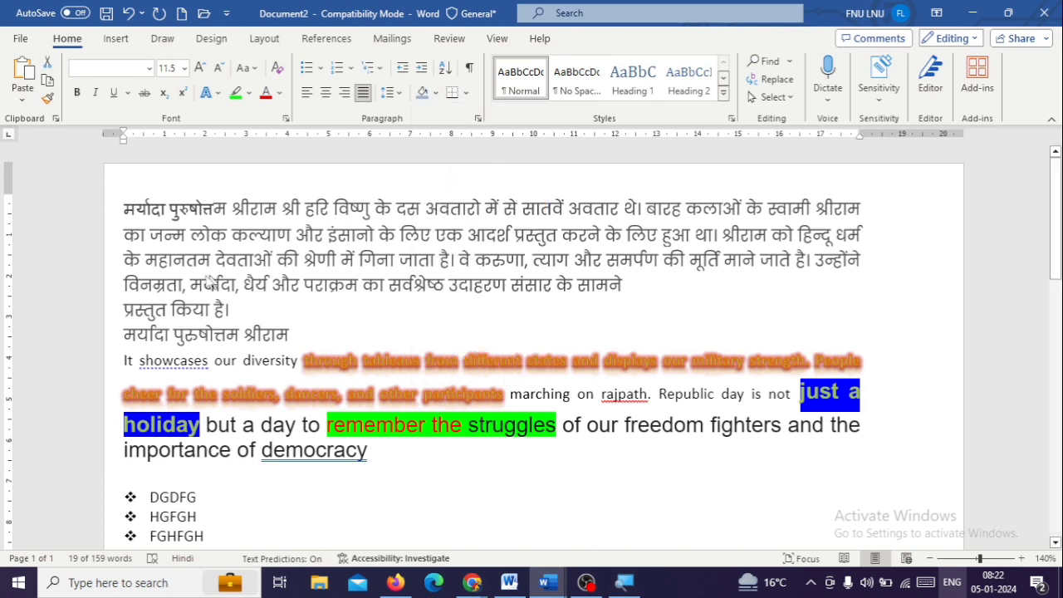
Select the second line of the opening Hindi paragraph and open the shading colours for it
click(113, 243)
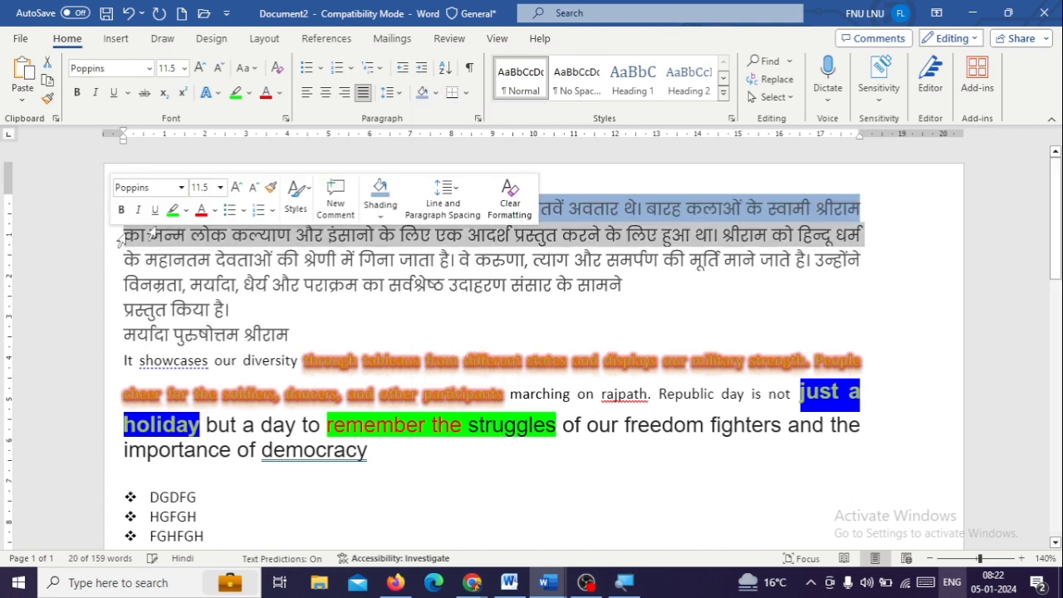
click(435, 92)
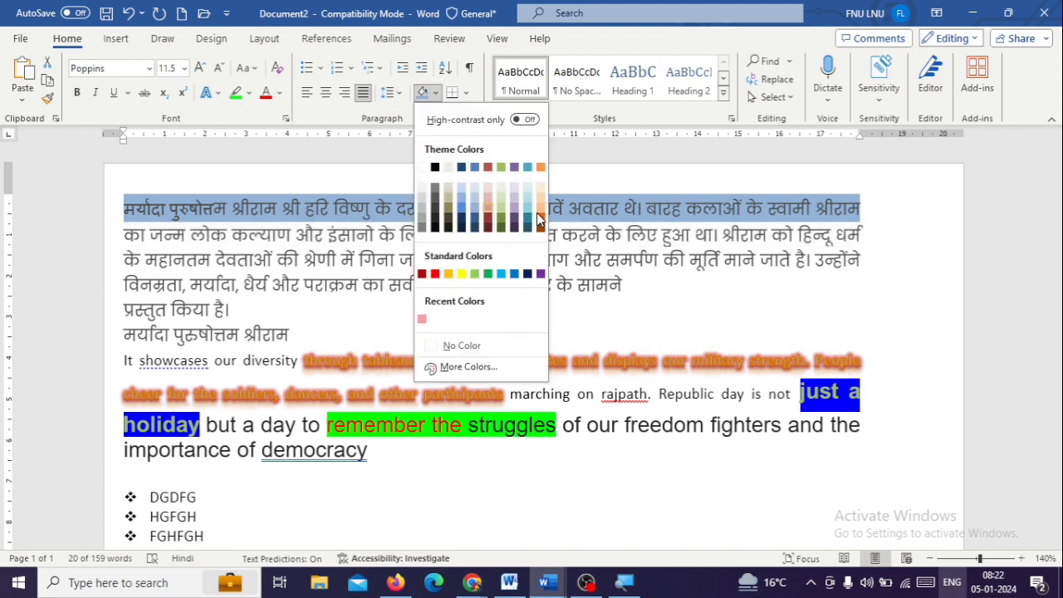
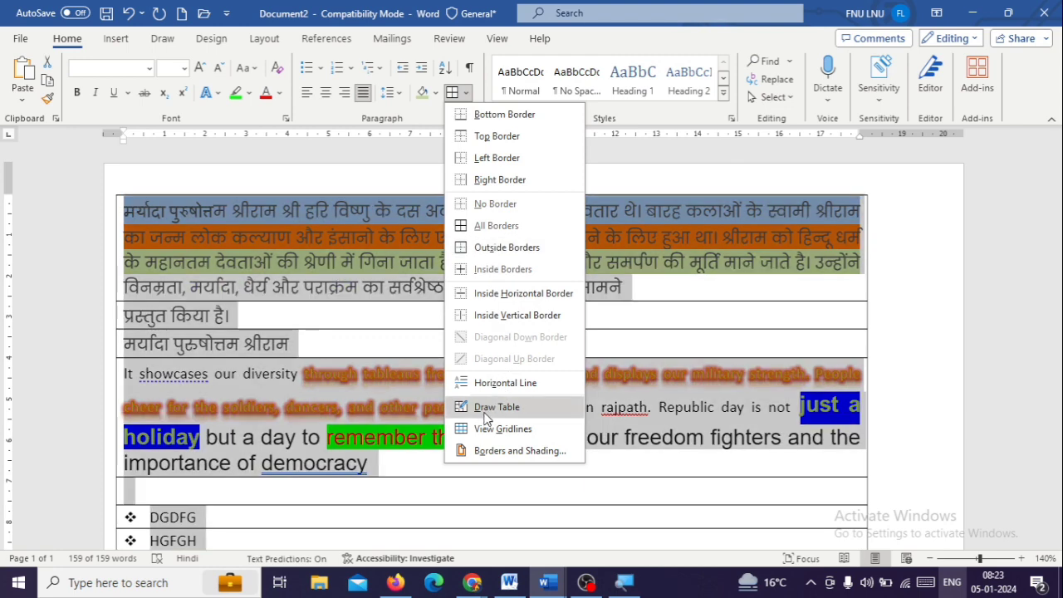
Draw a single-cell table about 2.16 cm wide and 3.39 cm high beside the short bulleted list
click(496, 407)
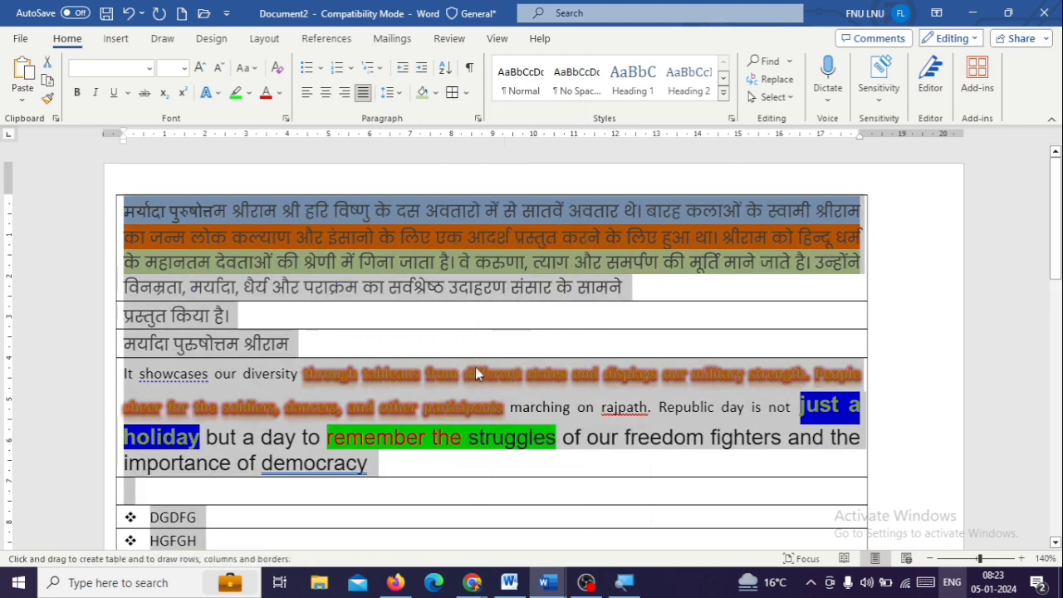
scroll(597, 496, down, 3)
mouse_move(614, 277)
mouse_down()
mouse_move(615, 422)
mouse_move(705, 419)
mouse_move(697, 422)
mouse_up()
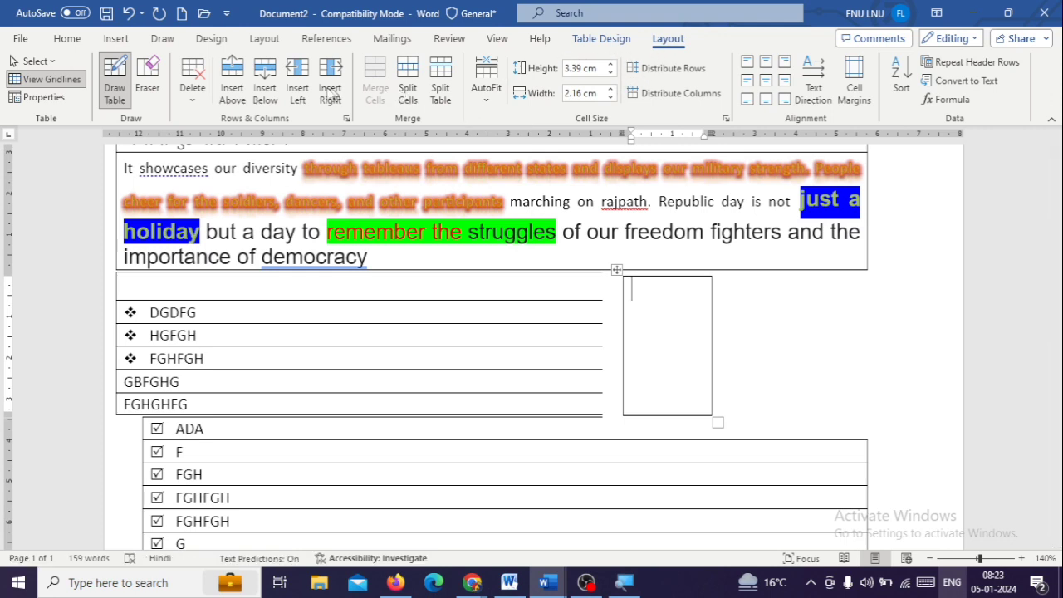
Look through the design and layout commands available for the drawn table
key(ctrl+a)
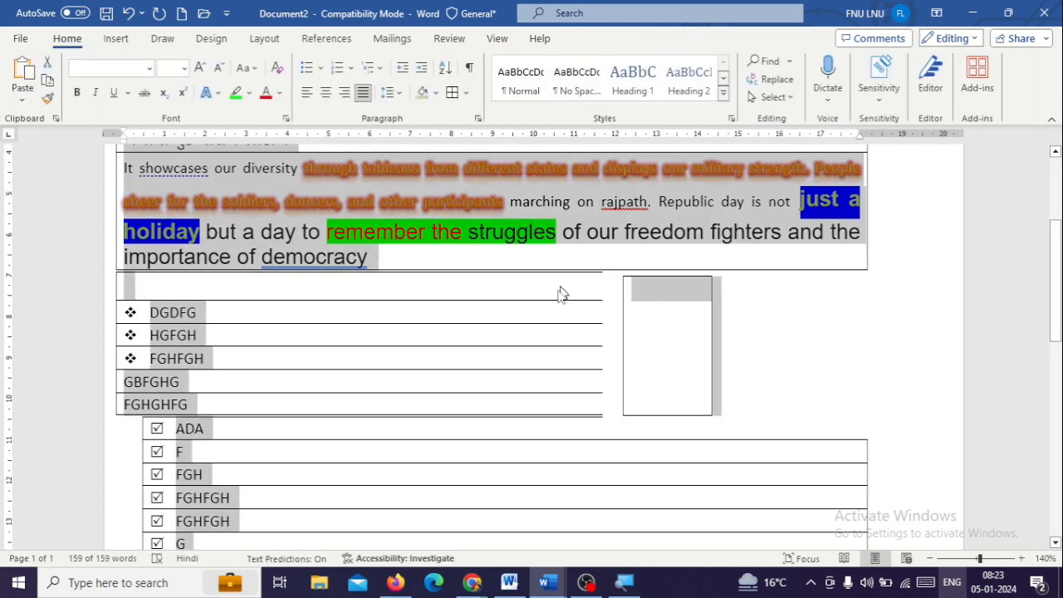
click(639, 328)
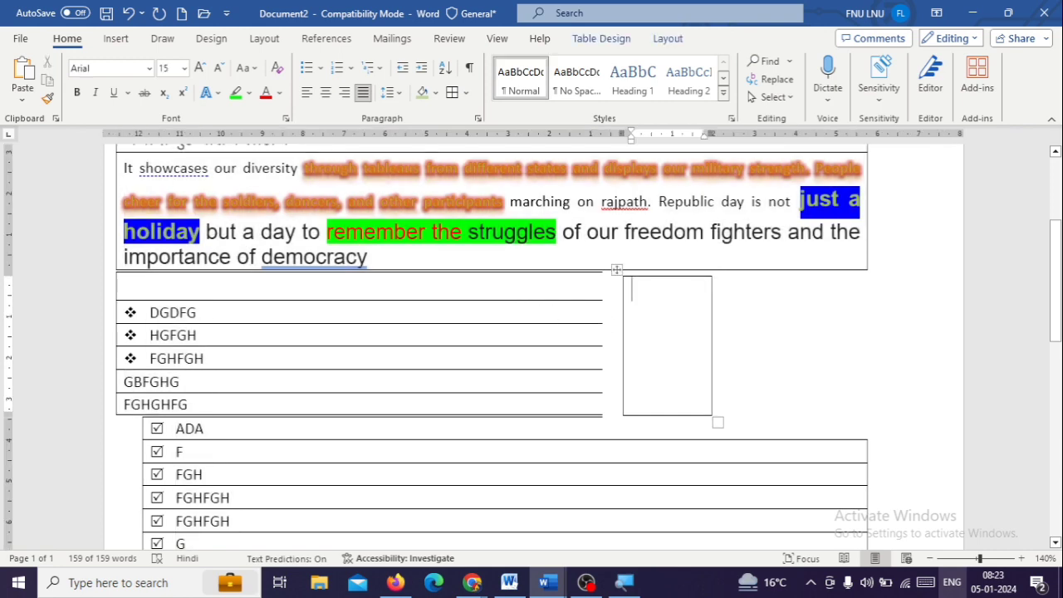
click(607, 42)
click(658, 41)
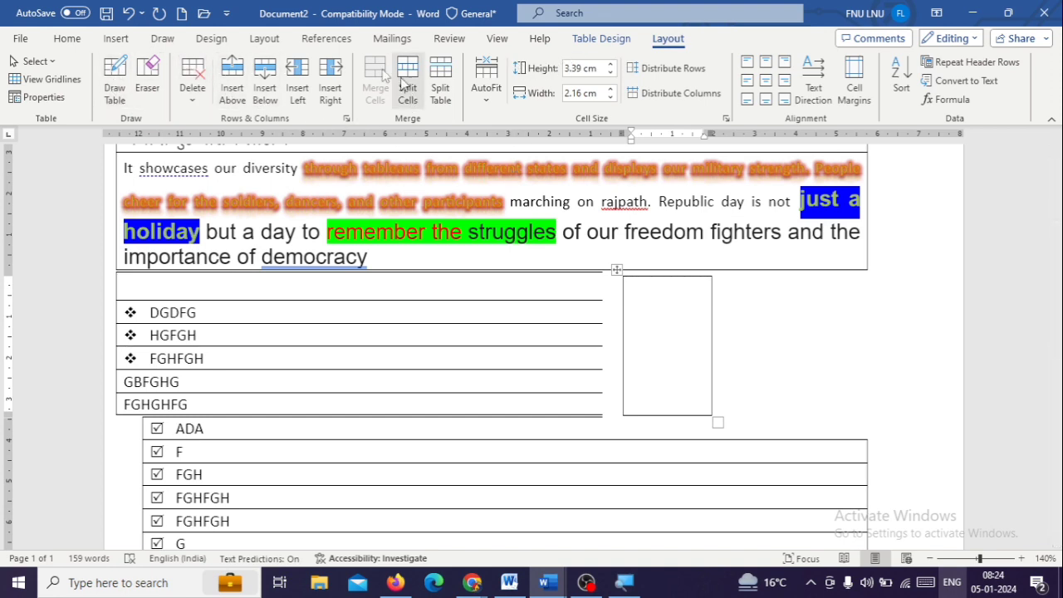
click(115, 39)
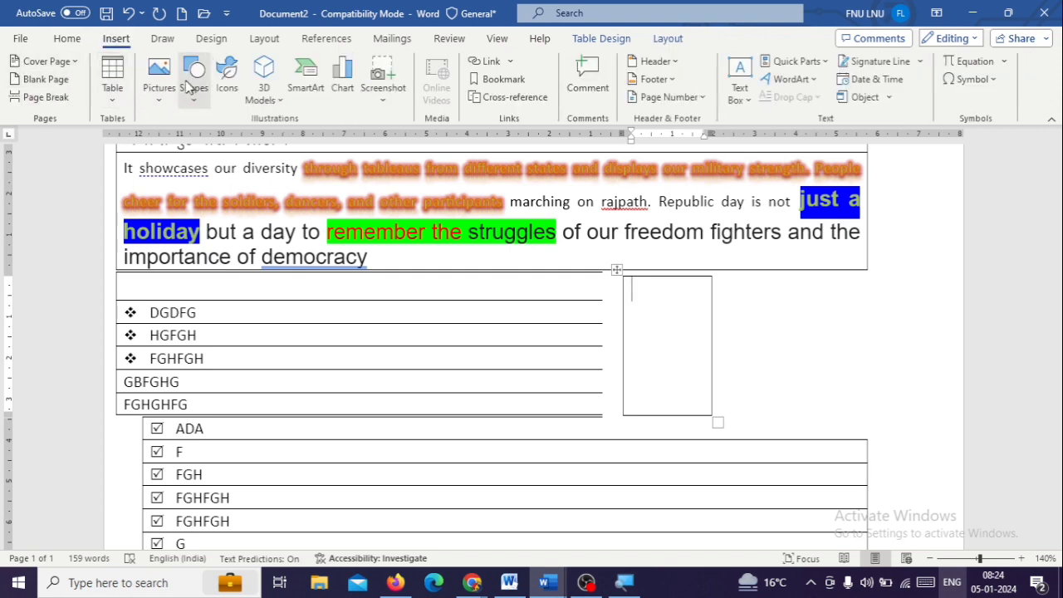
click(669, 38)
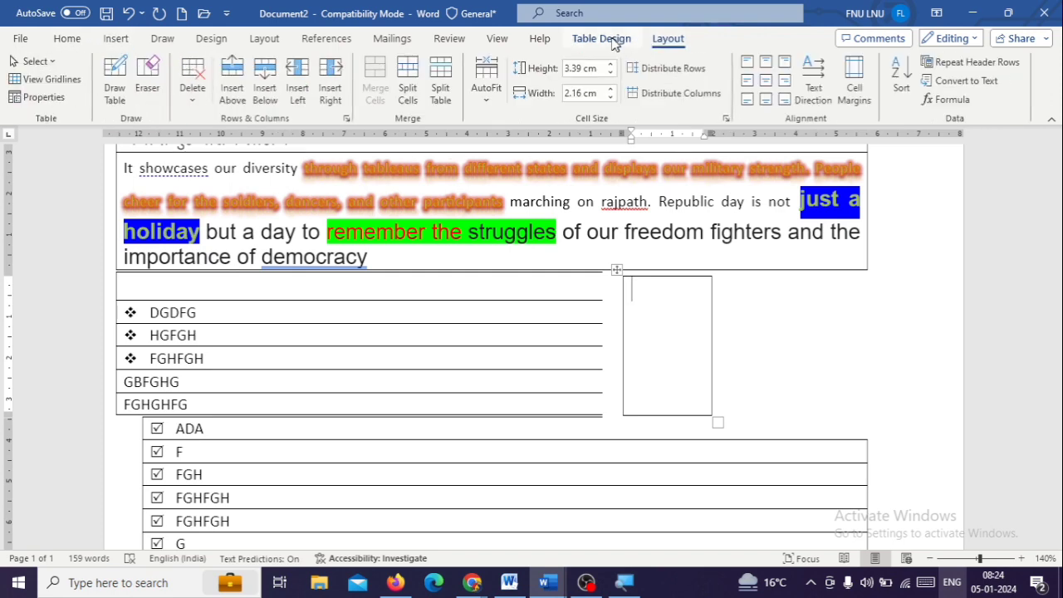
click(602, 38)
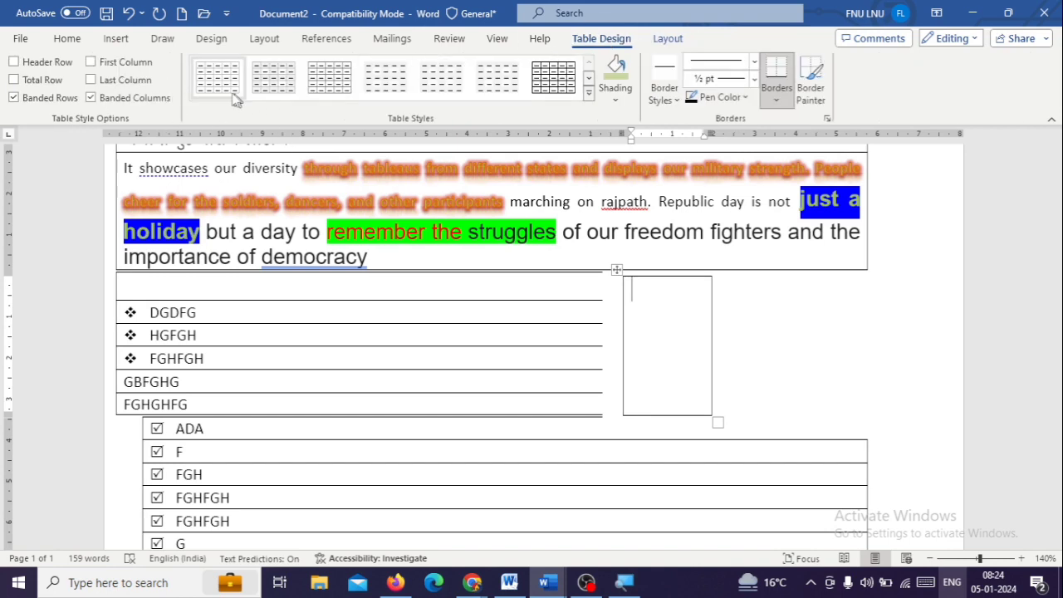
click(409, 340)
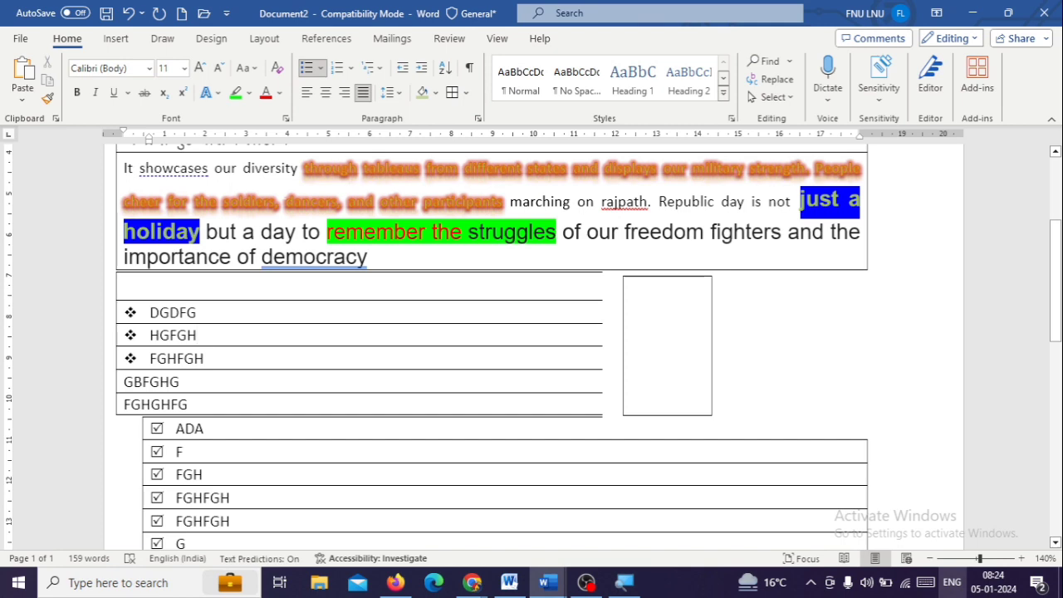
Remove the paragraph borders from the whole document's text
key(ctrl+a)
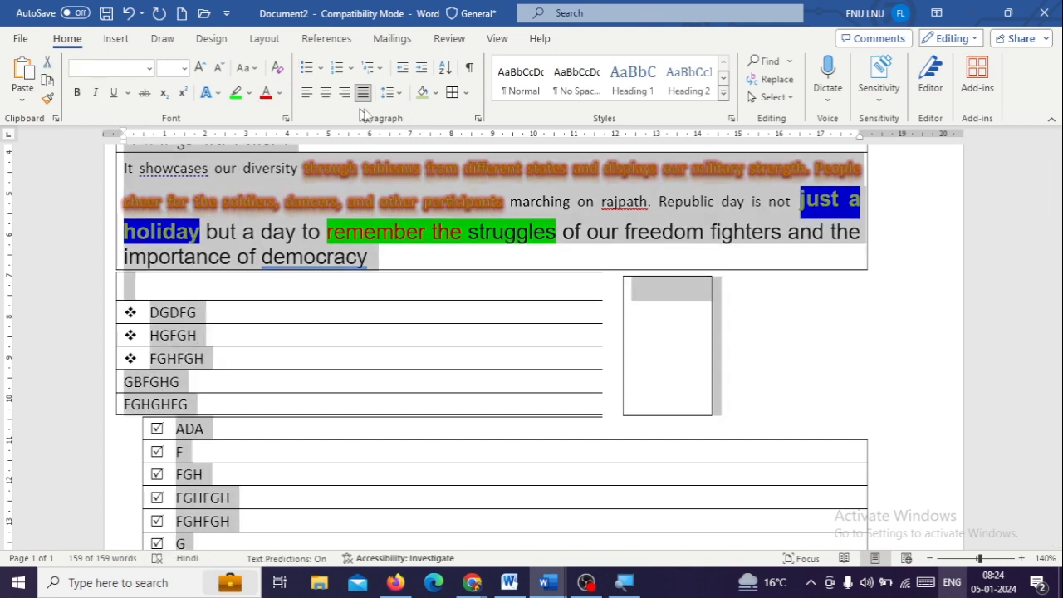
click(467, 96)
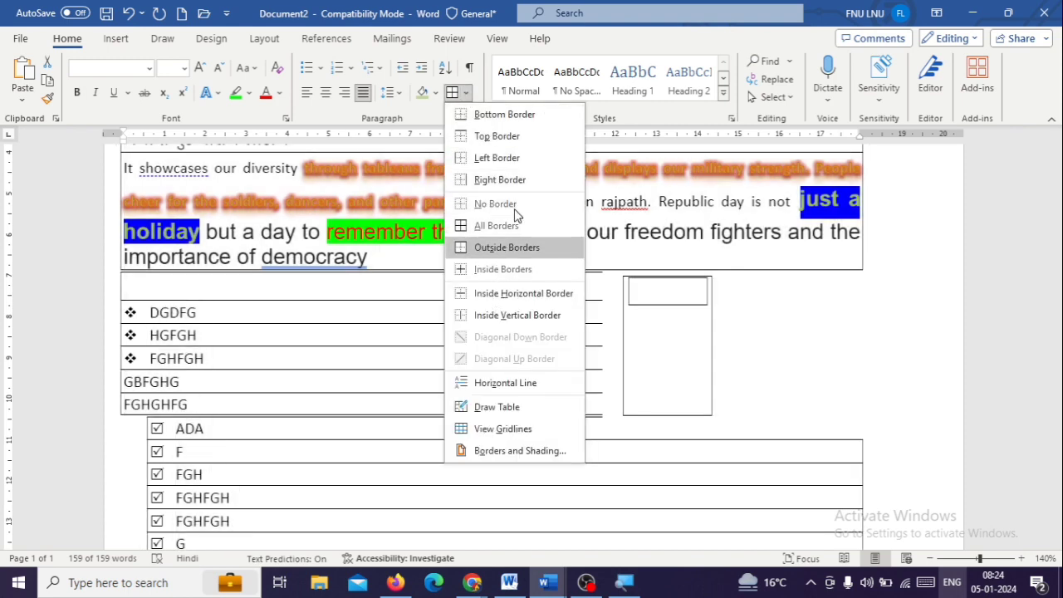
click(464, 248)
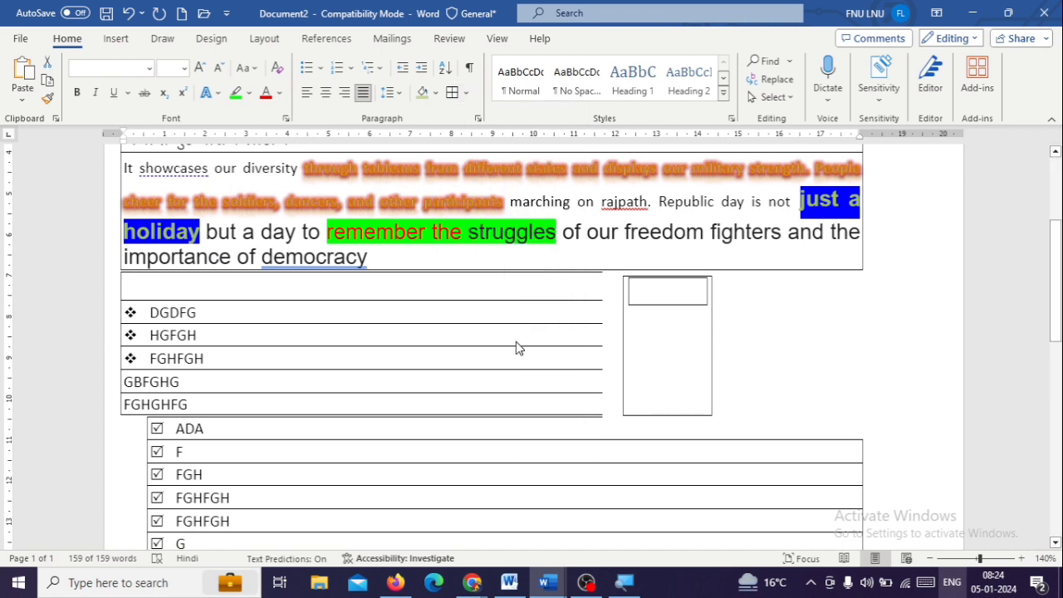
key(ctrl+a)
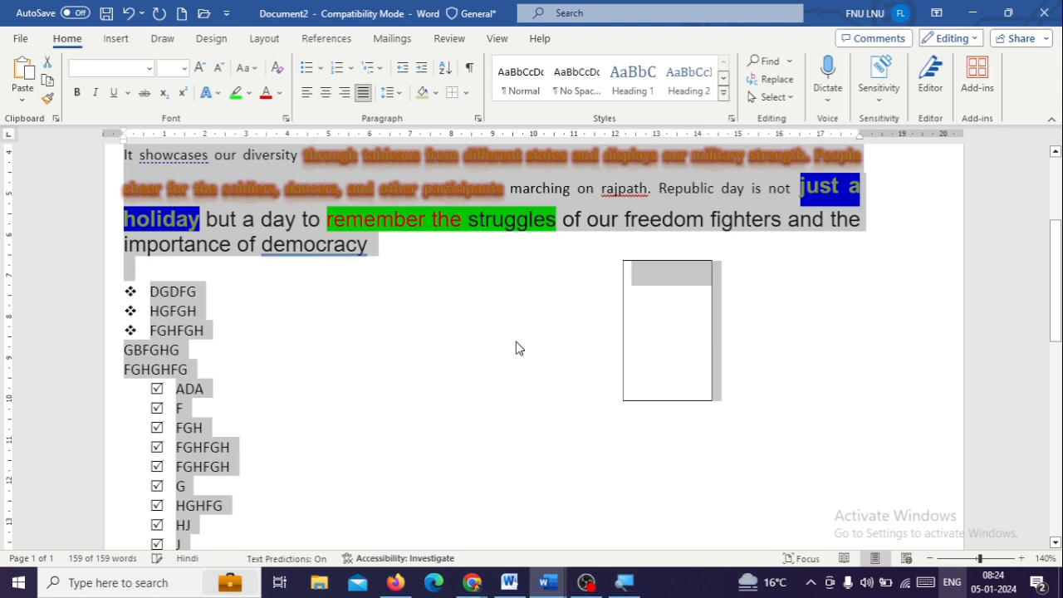
Delete the drawn single-cell table beside the bulleted list
click(646, 387)
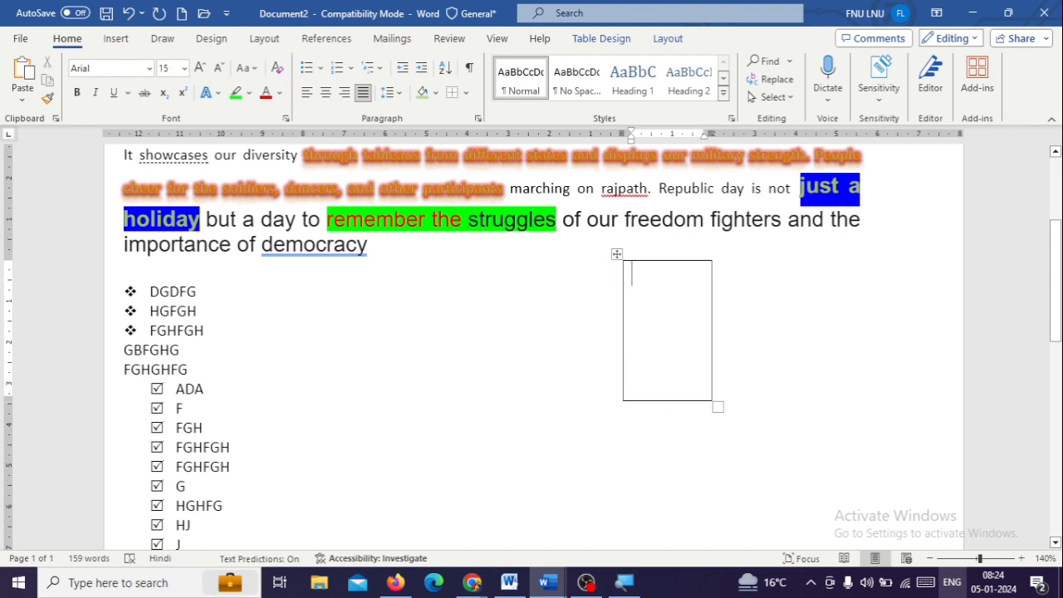
key(Left)
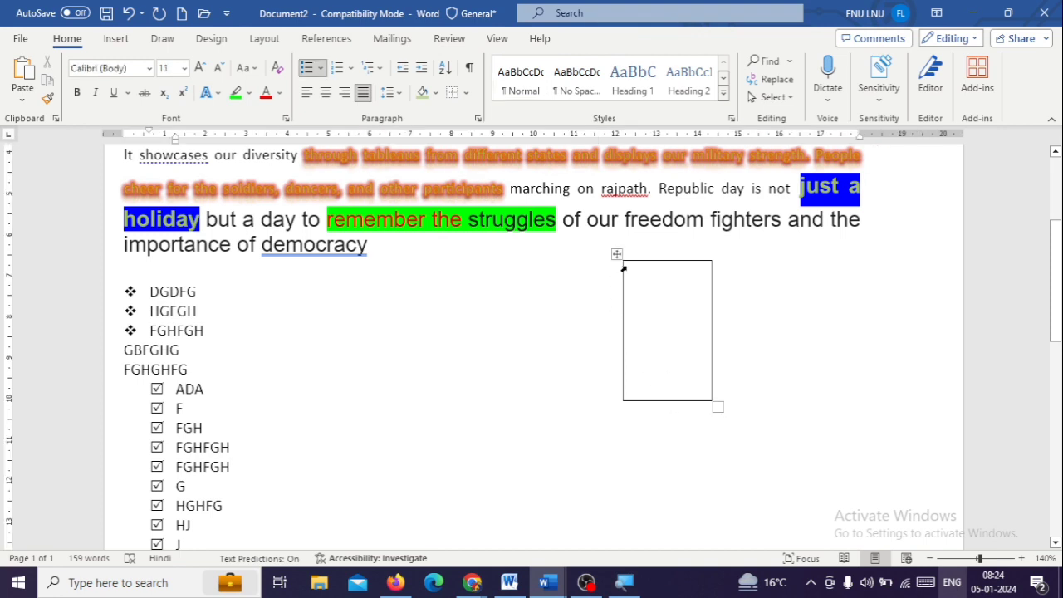
click(641, 259)
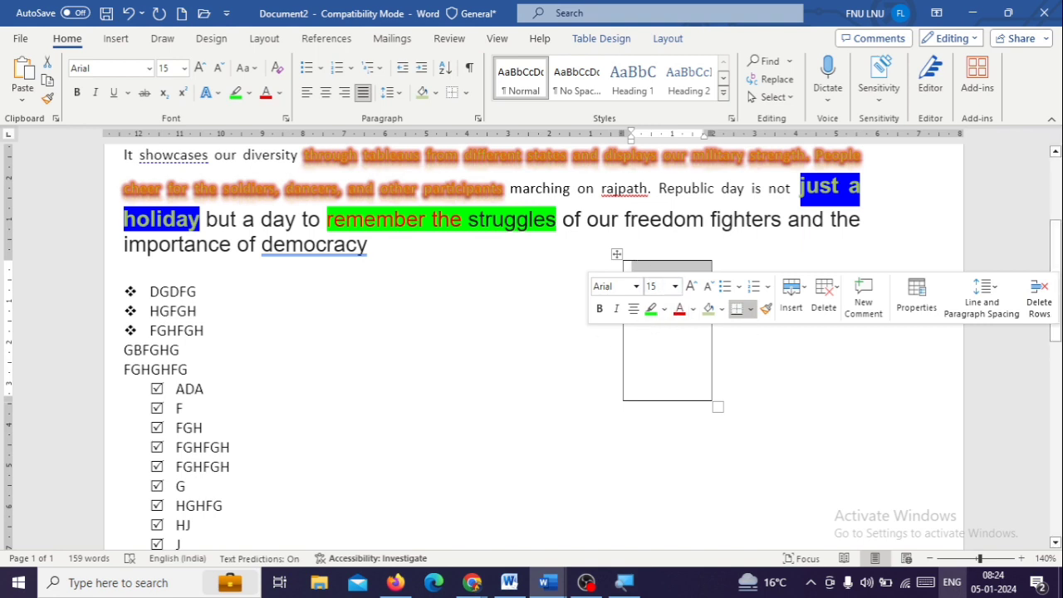
click(1043, 299)
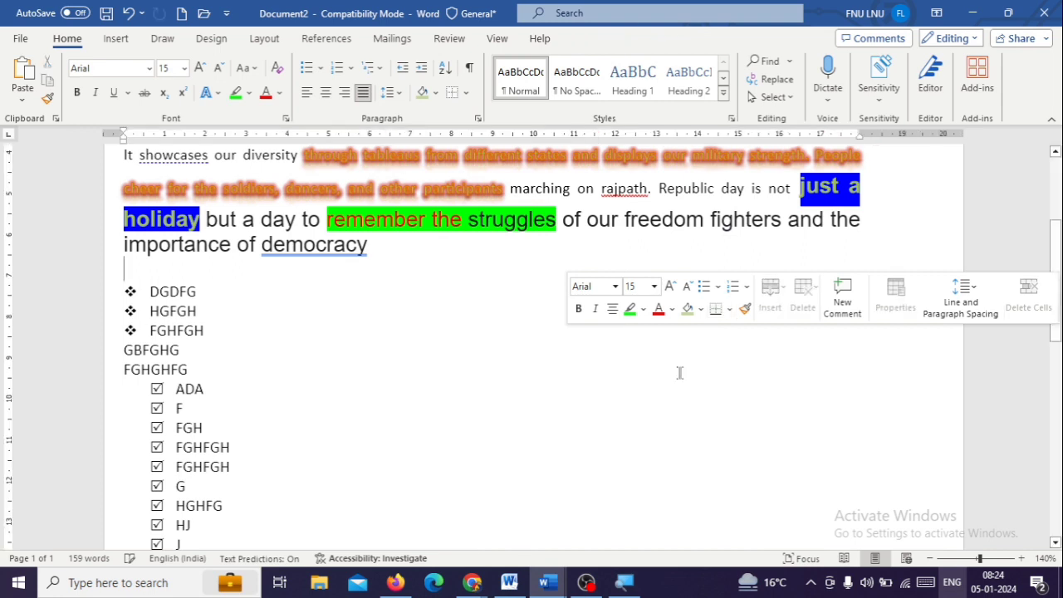
Apply the Intense Quote style and the Intense Emphasis style to the list lines from DGDFG to the second checked FGHFGH
click(204, 330)
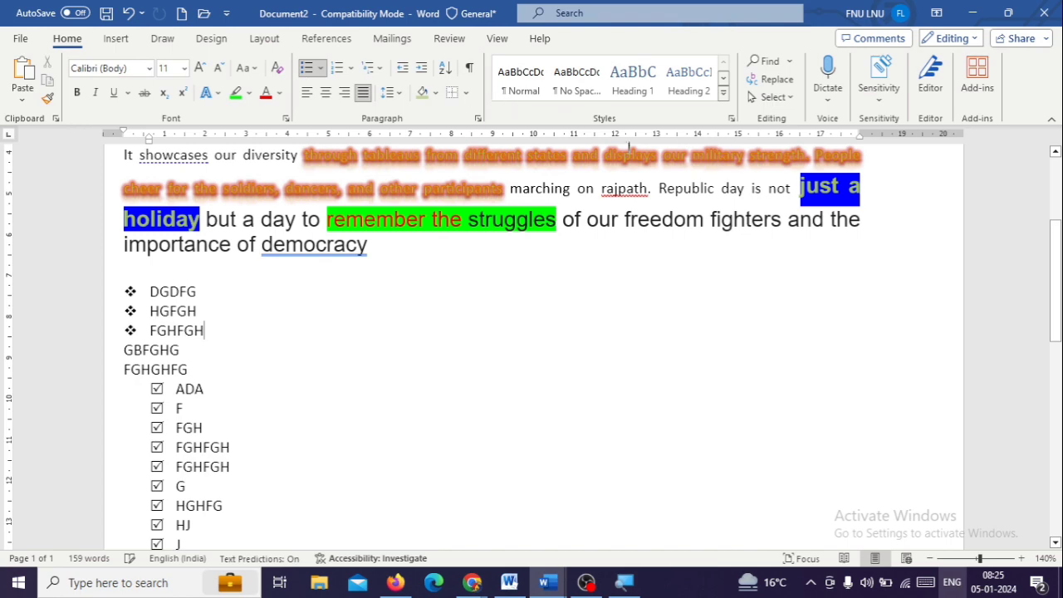
scroll(160, 299, up, 3)
click(174, 284)
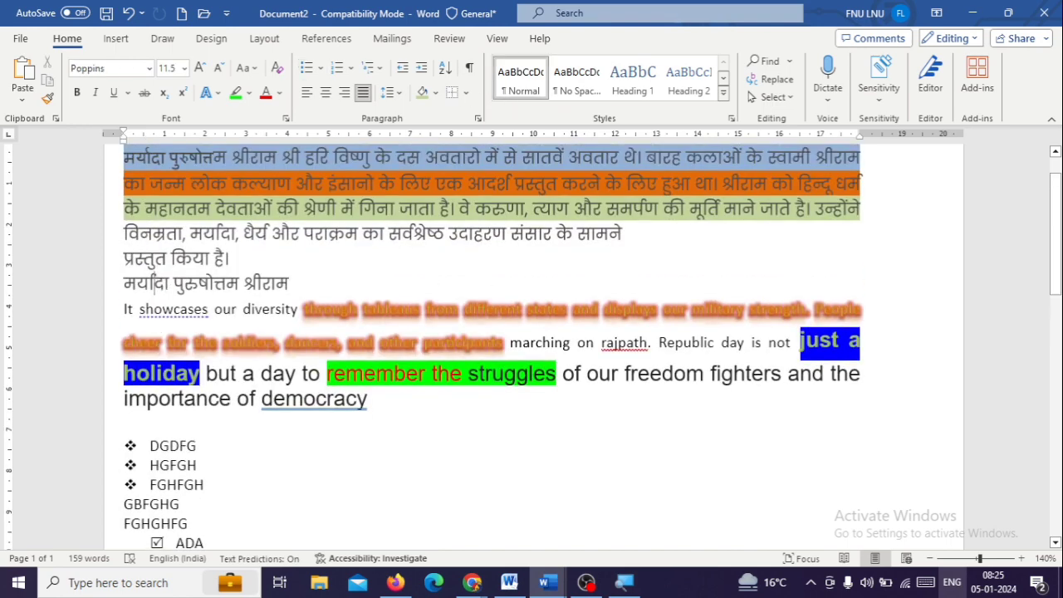
scroll(245, 316, down, 4)
drag(152, 239, 240, 415)
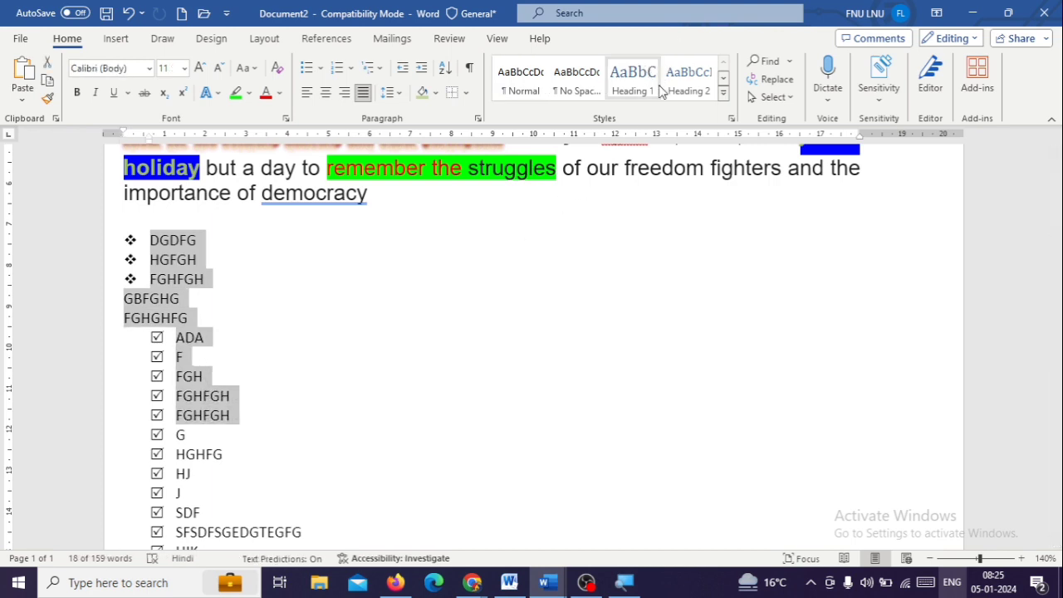
click(724, 93)
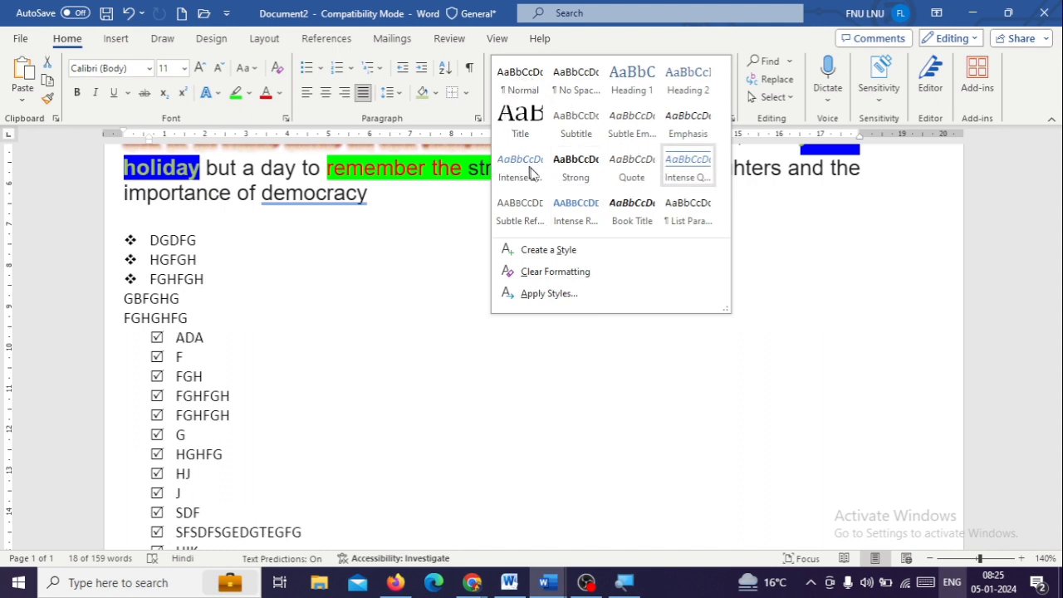
click(690, 167)
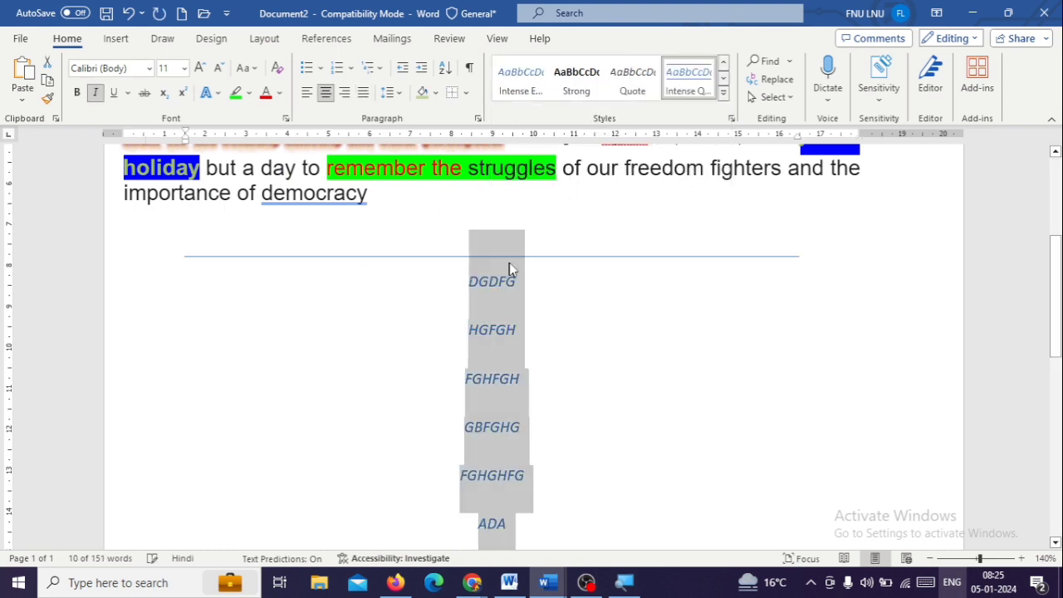
click(530, 81)
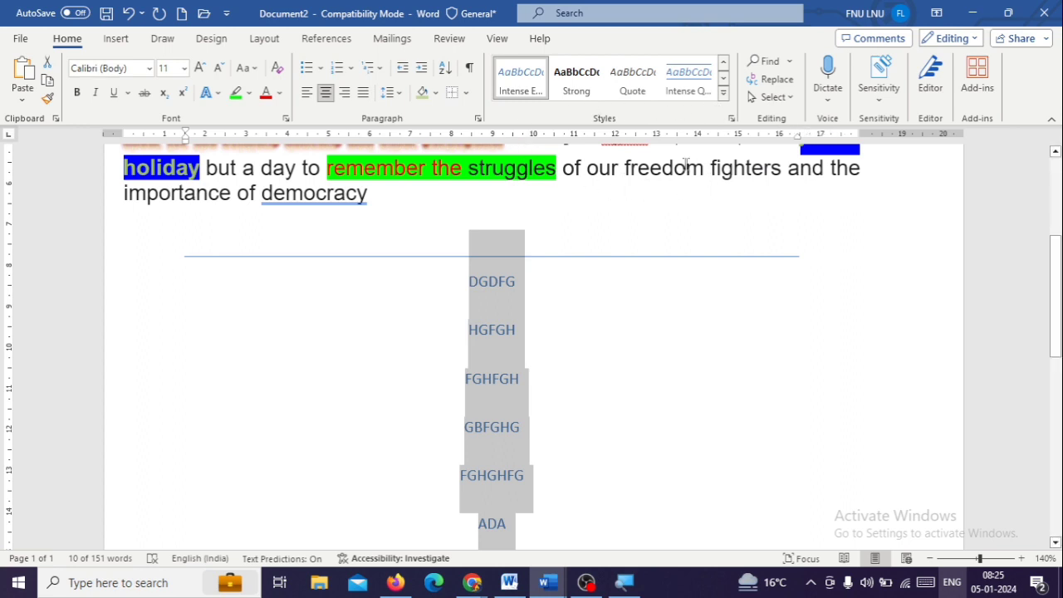
Start a new style from the selected lines' formatting and base it on Heading 3
click(723, 98)
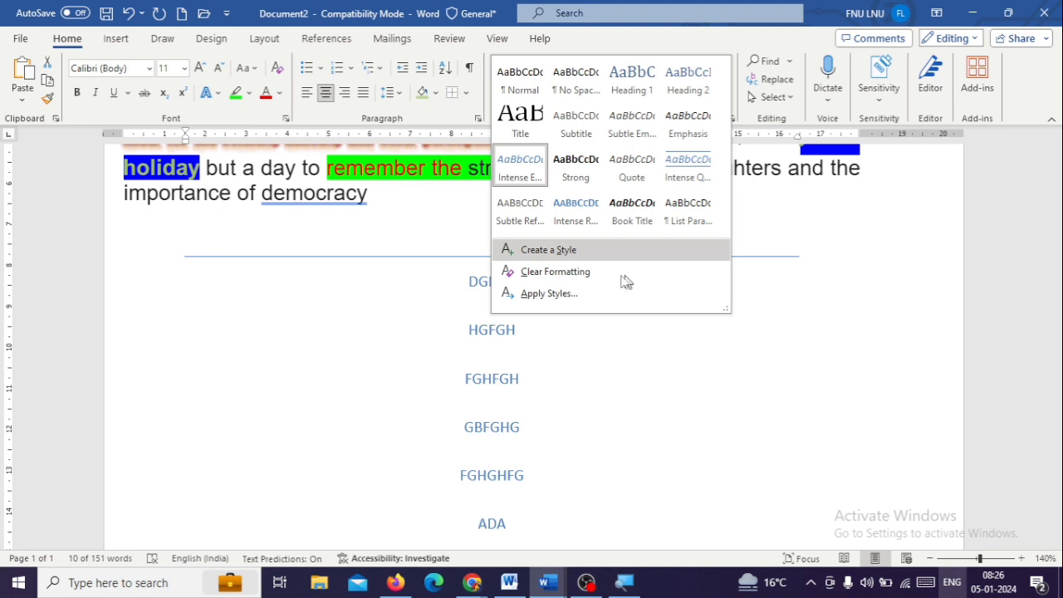
click(640, 251)
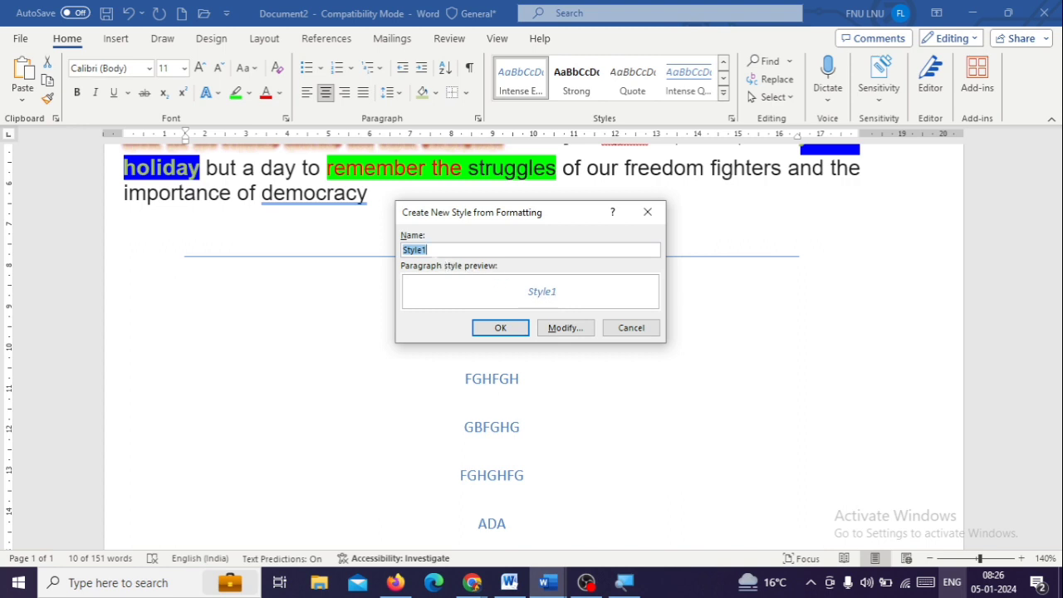
click(567, 329)
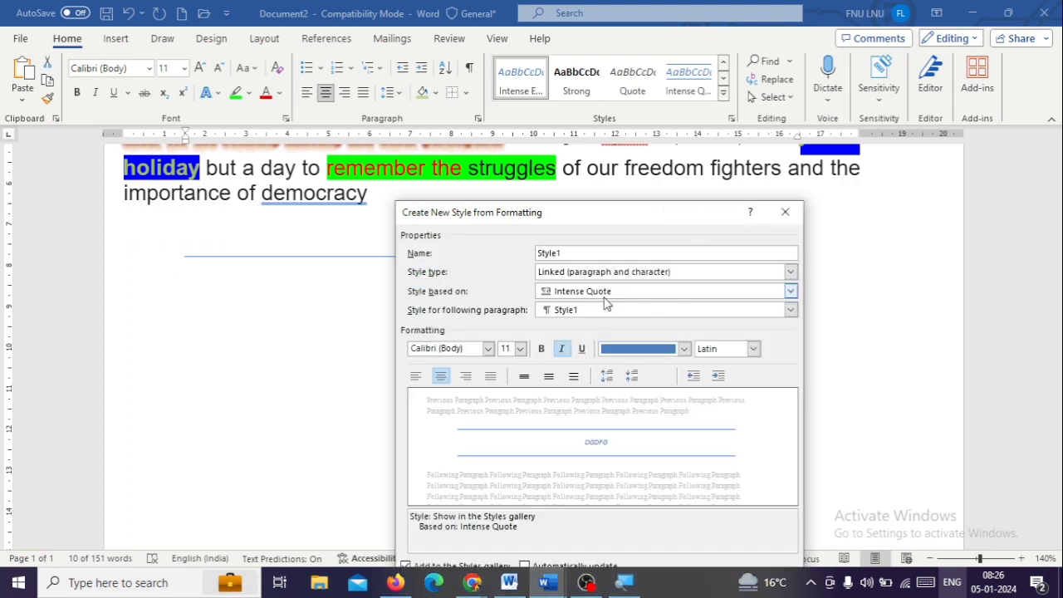
click(617, 294)
click(619, 350)
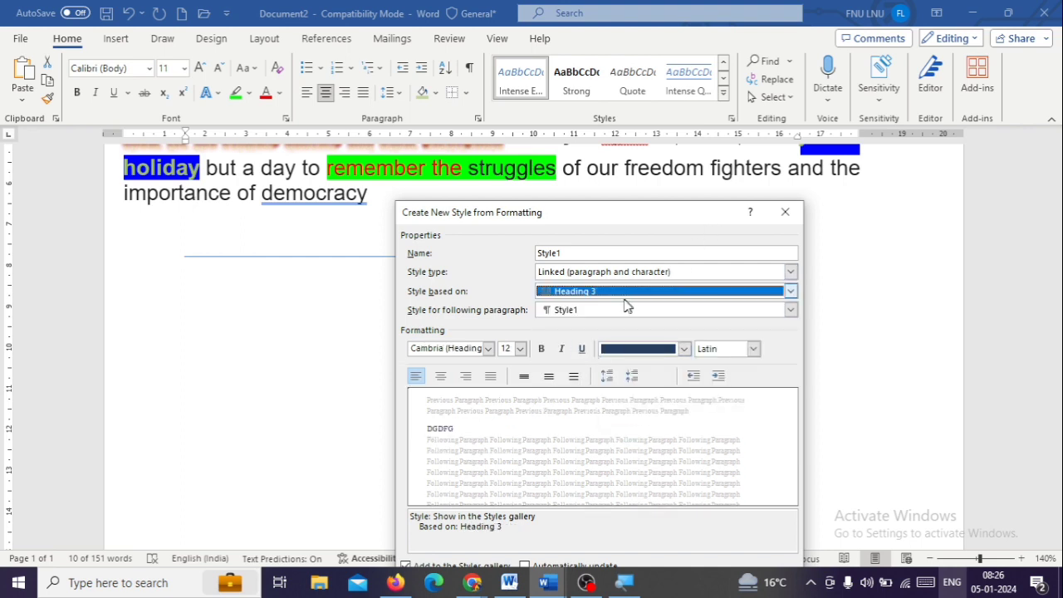
Create the new style for the selected lines with its type set to List, and apply the Strong style to them
click(790, 272)
click(612, 327)
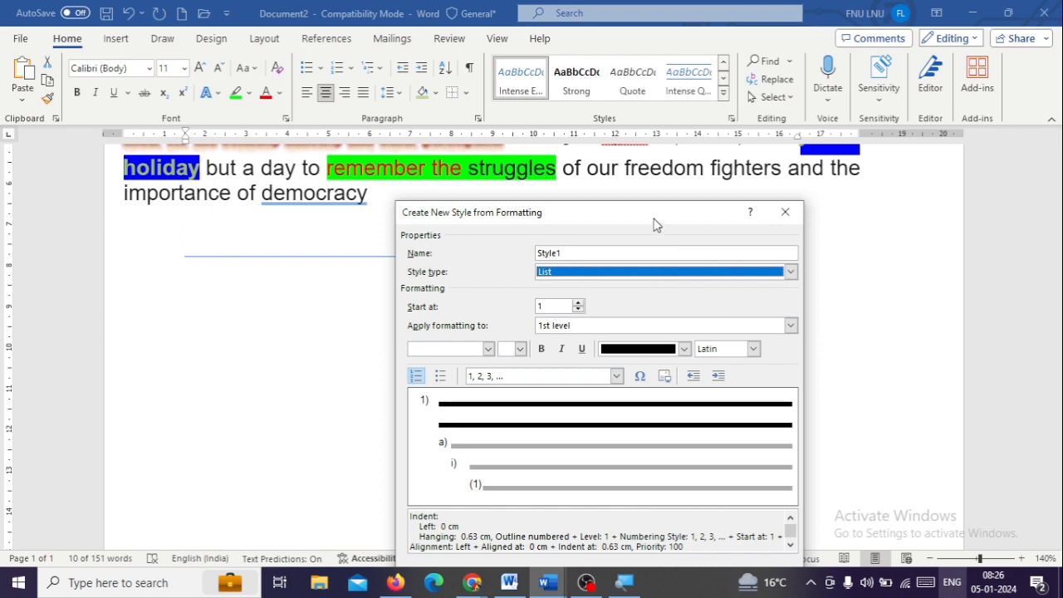
click(574, 253)
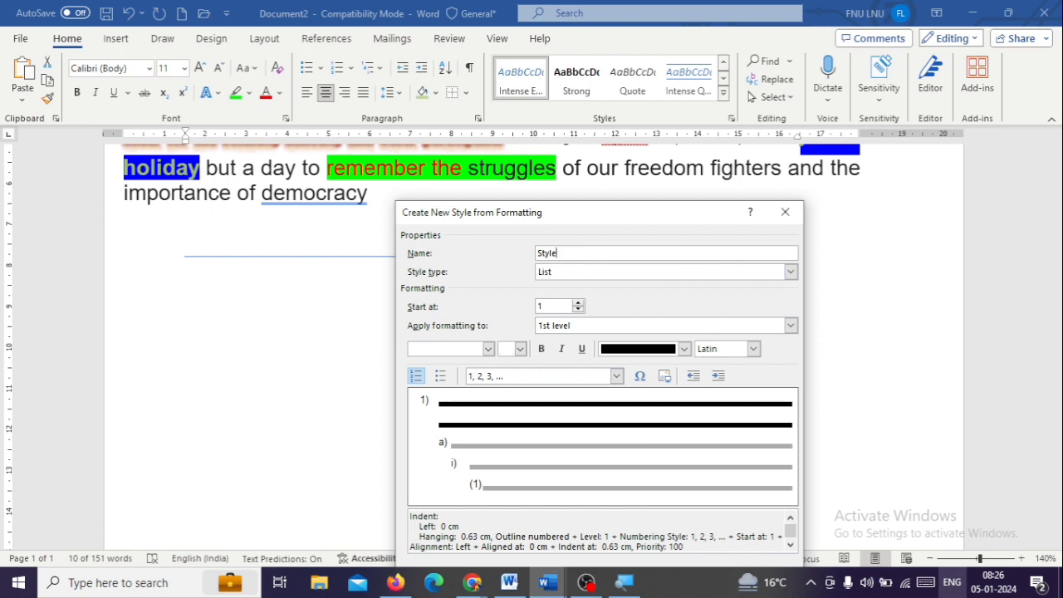
drag(557, 207, 491, 48)
click(634, 445)
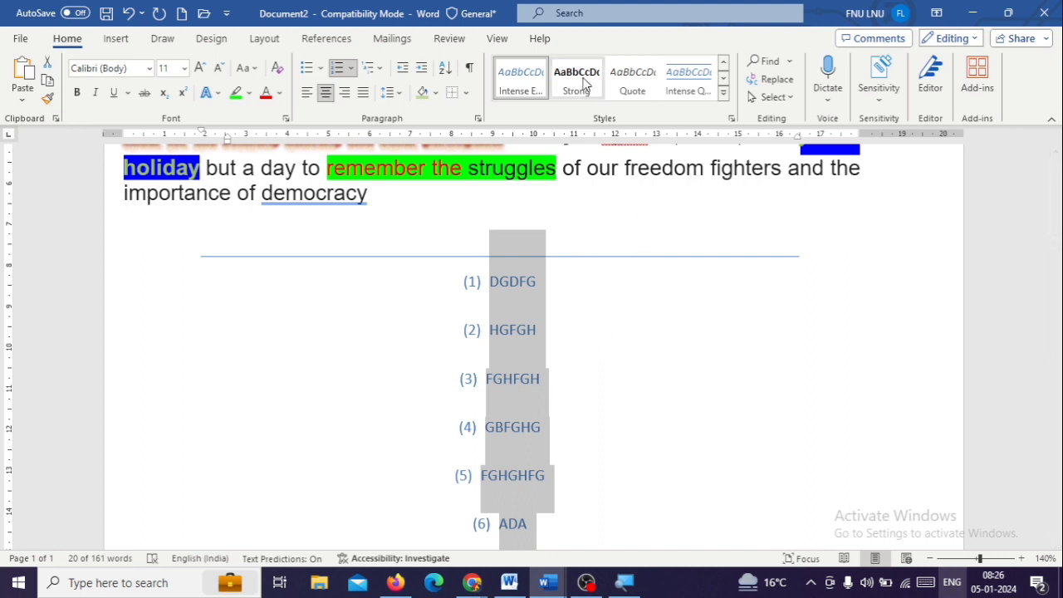
click(583, 80)
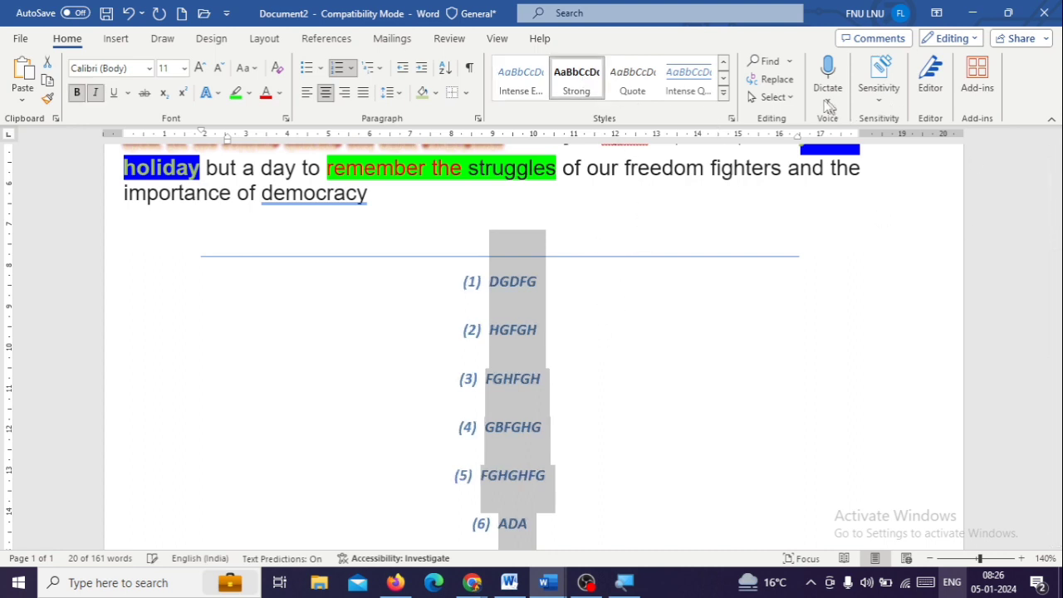
Search the document for the letter F
click(771, 61)
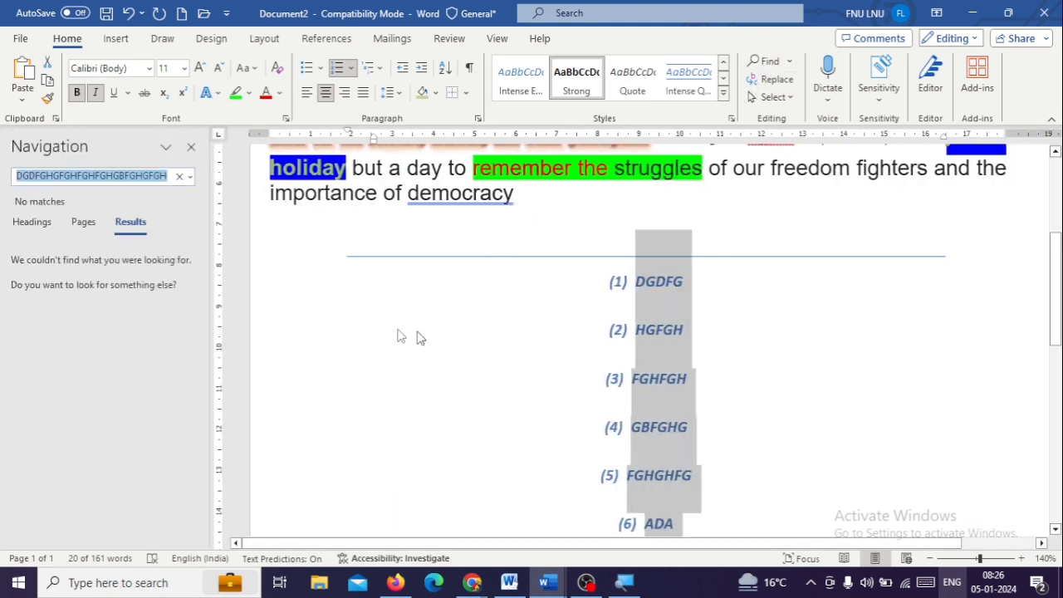
click(637, 330)
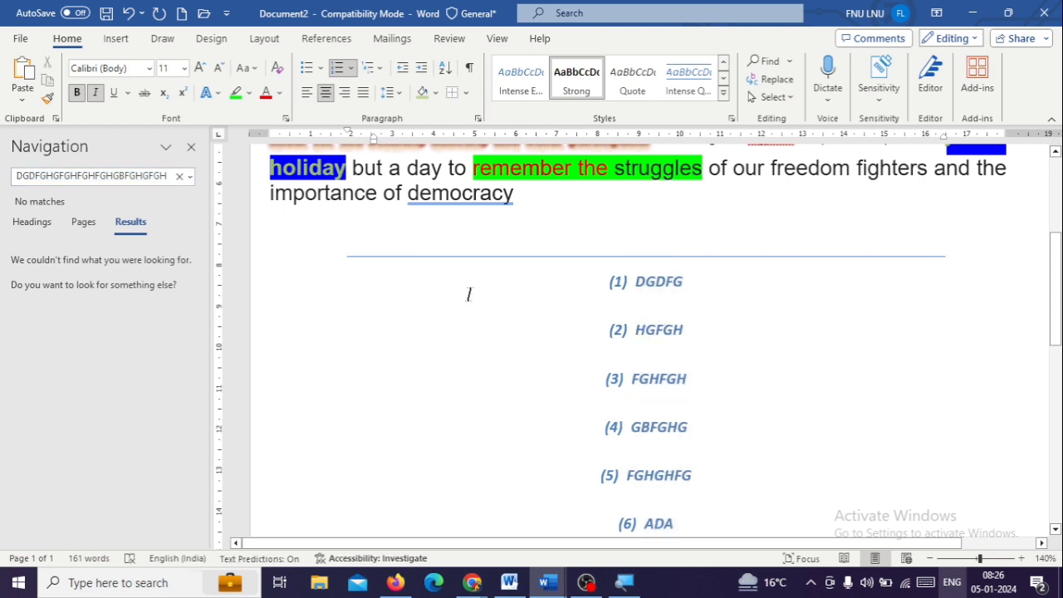
click(29, 175)
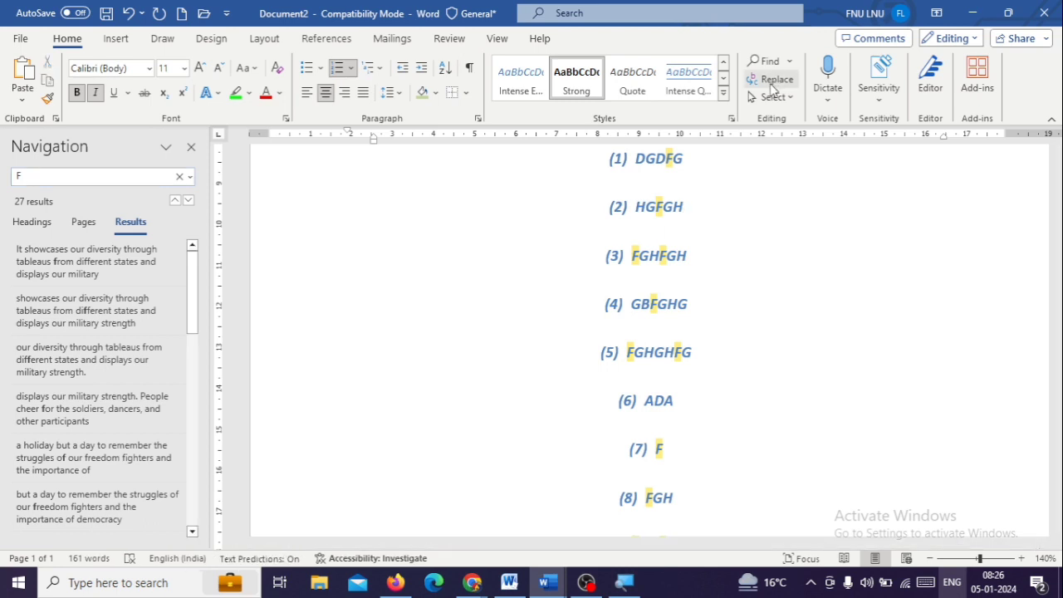
Replace every F in the document with "JAI SHREE SHYAM" and close the Find and Replace dialog
click(775, 86)
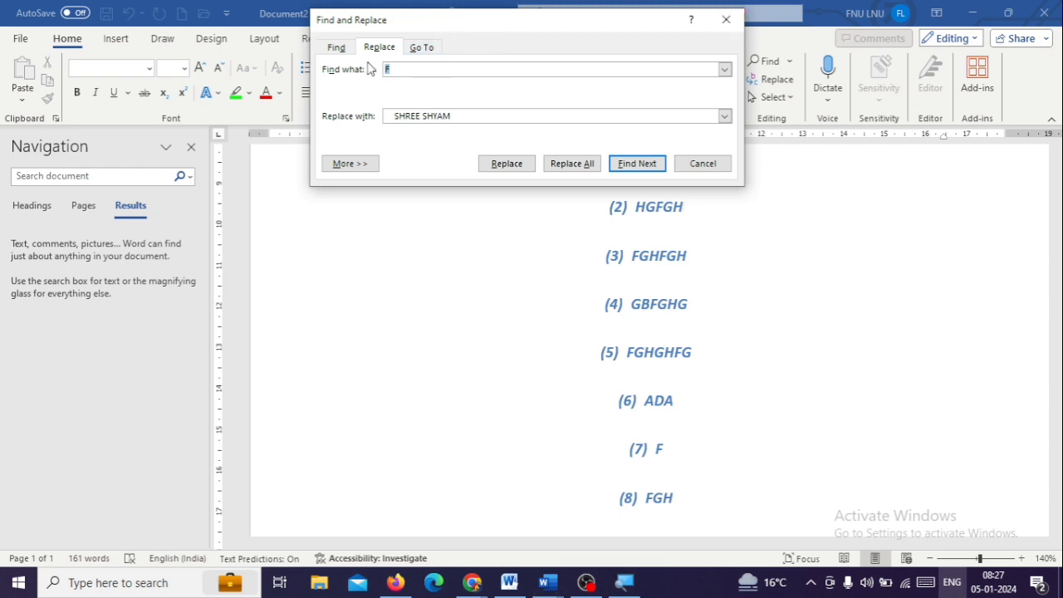
drag(419, 38, 228, 176)
click(253, 262)
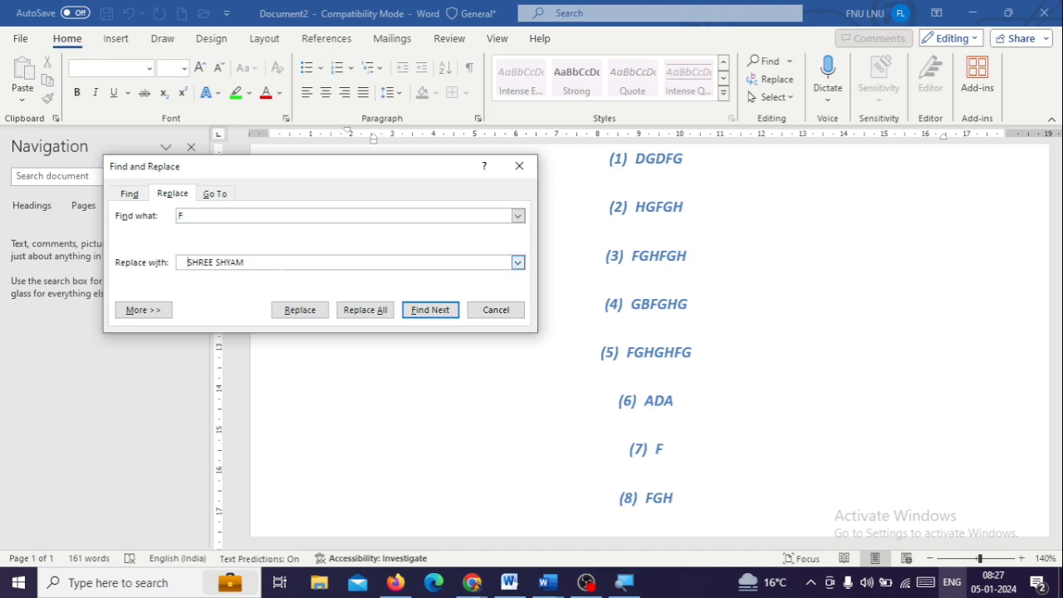
key(BackSpace)
key(BackSpace)
key(BackSpace)
key(BackSpace)
key(BackSpace)
key(BackSpace)
key(BackSpace)
key(BackSpace)
key(BackSpace)
key(BackSpace)
key(BackSpace)
key(BackSpace)
text(JAI SHREE SHYAM)
click(367, 316)
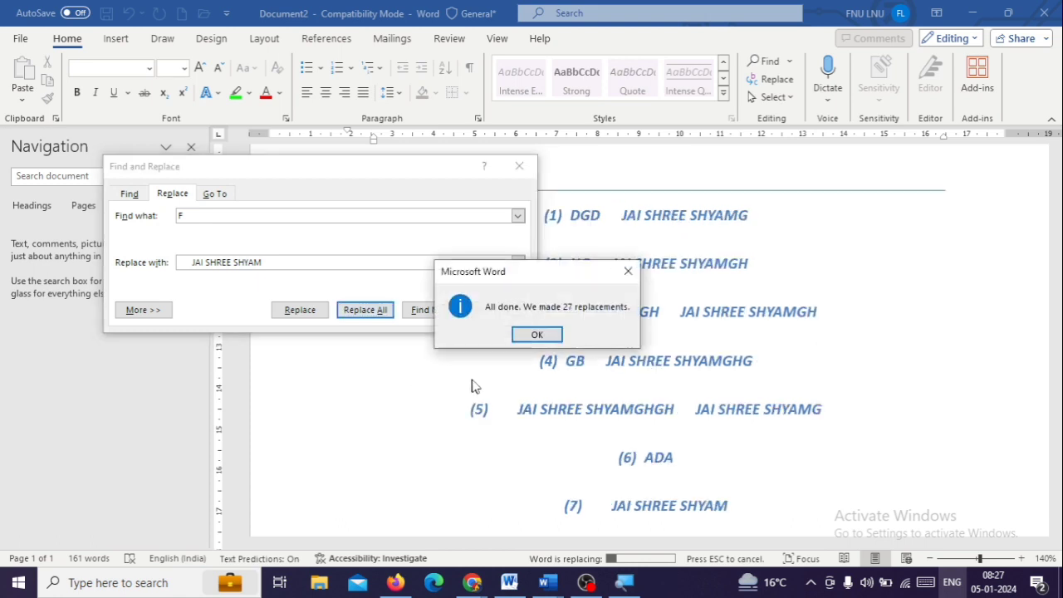
click(537, 335)
click(494, 312)
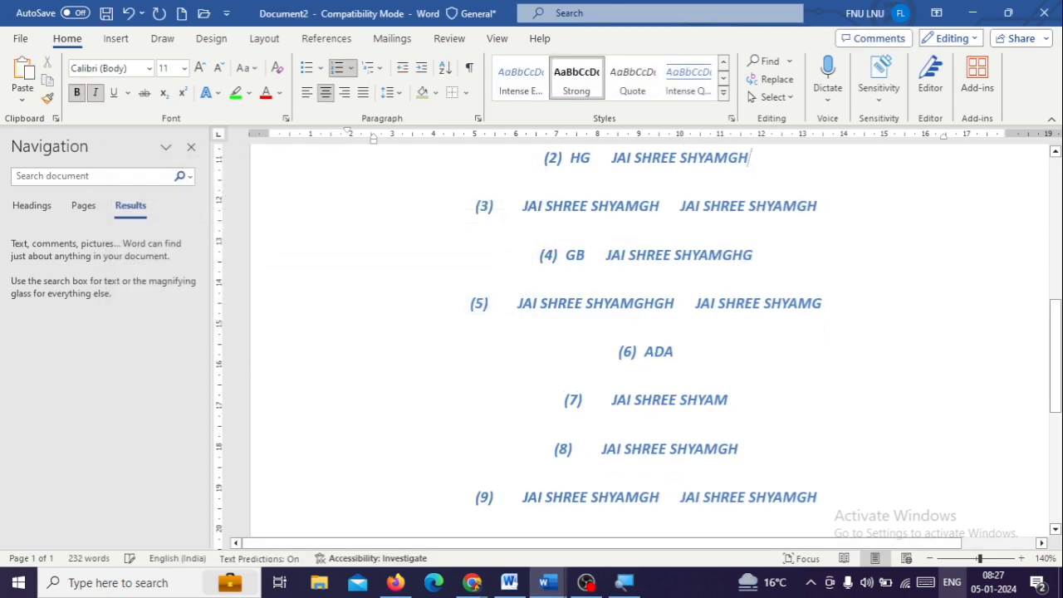
Select the entire document, clear the selection, and close the Navigation pane
click(777, 99)
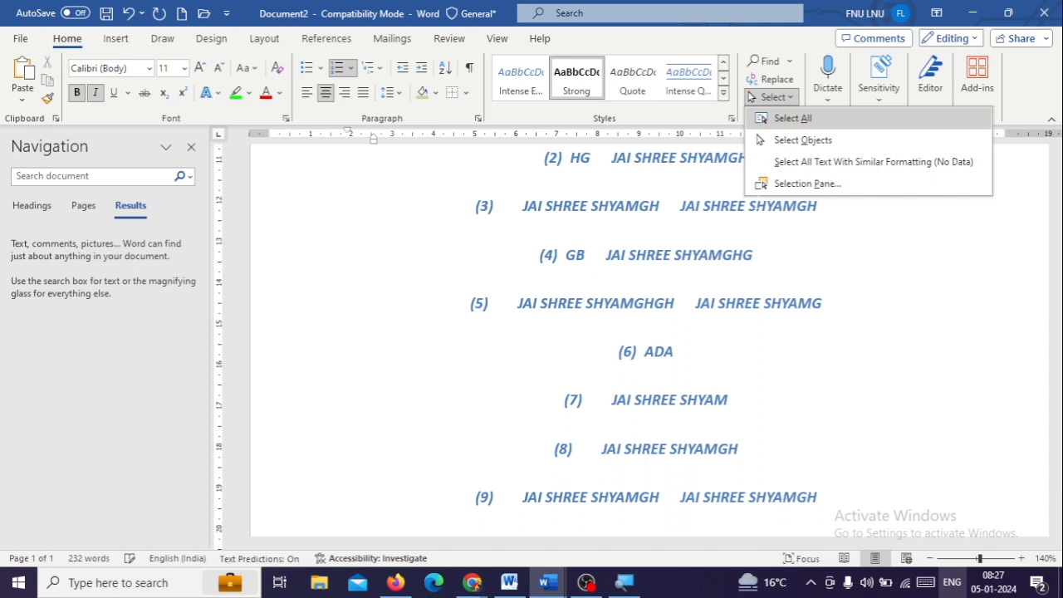
click(785, 118)
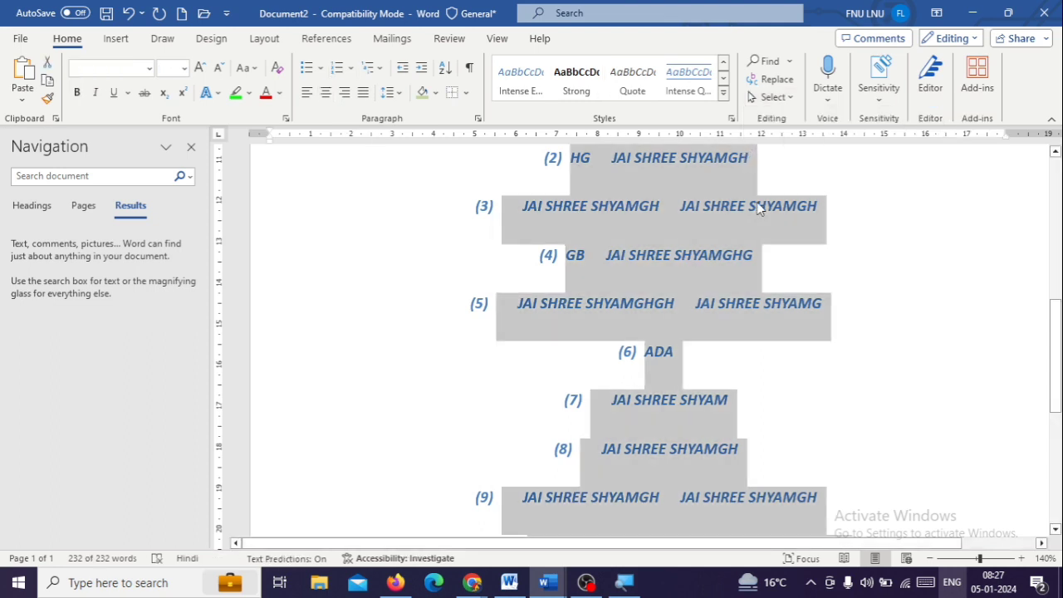
click(493, 304)
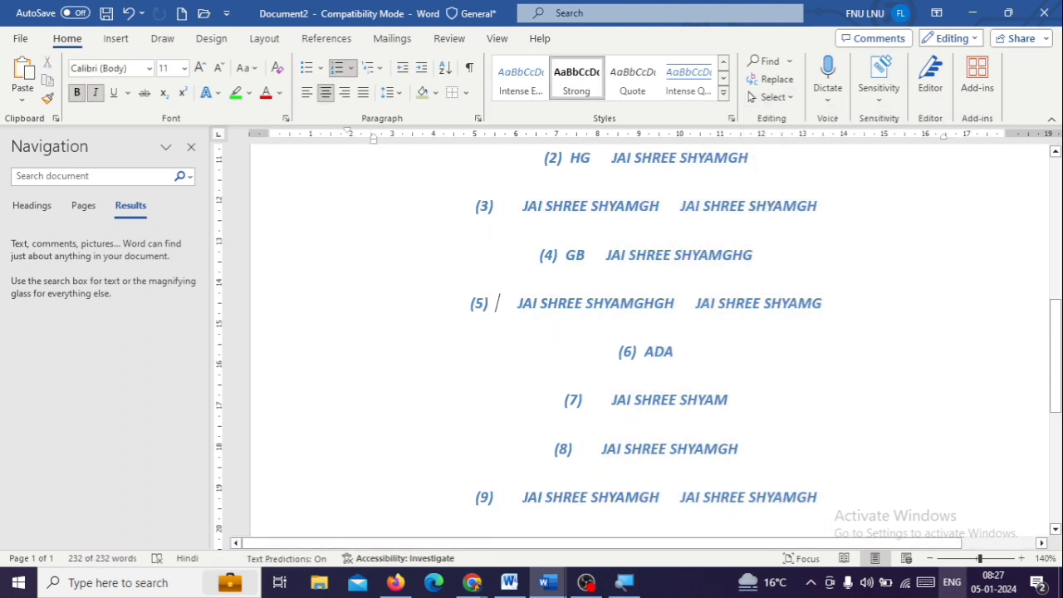
click(191, 147)
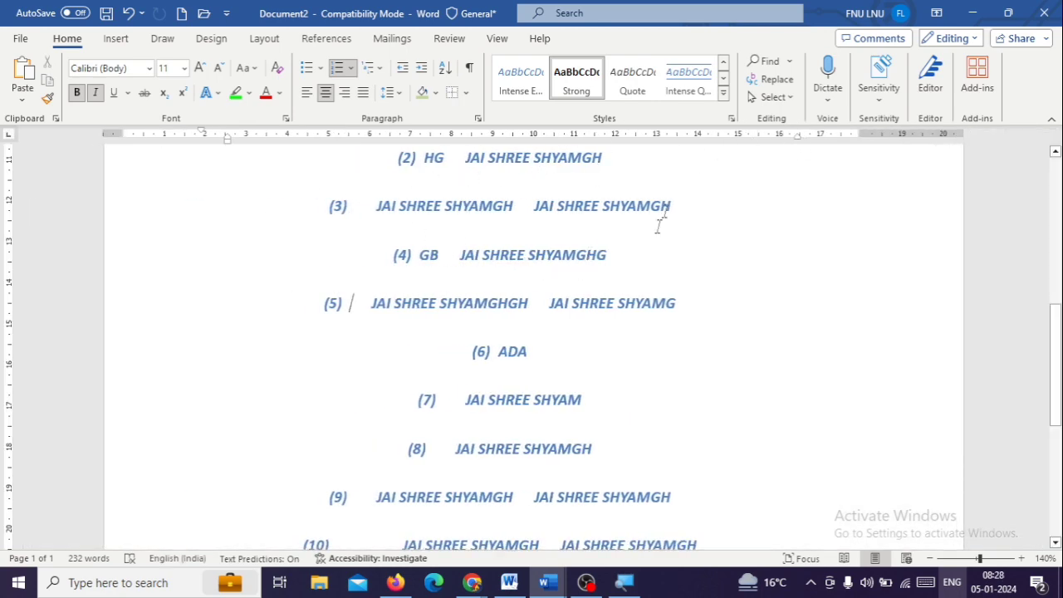
Start dictation and place the insertion point at the end of the line मर्यादा पुरुषोत्तम श्रीराम
scroll(534, 332, up, 7)
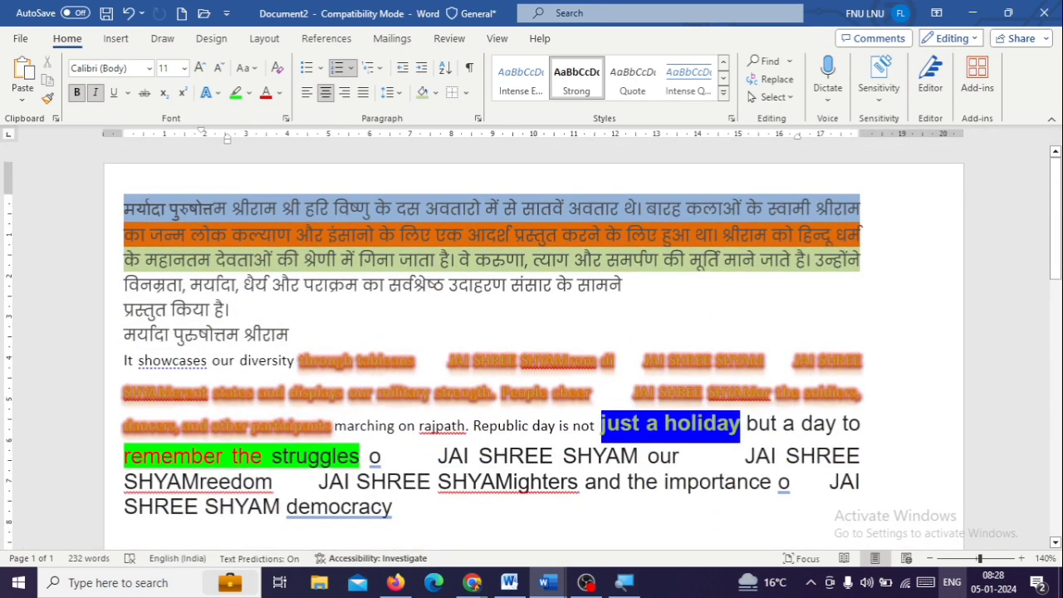
click(830, 106)
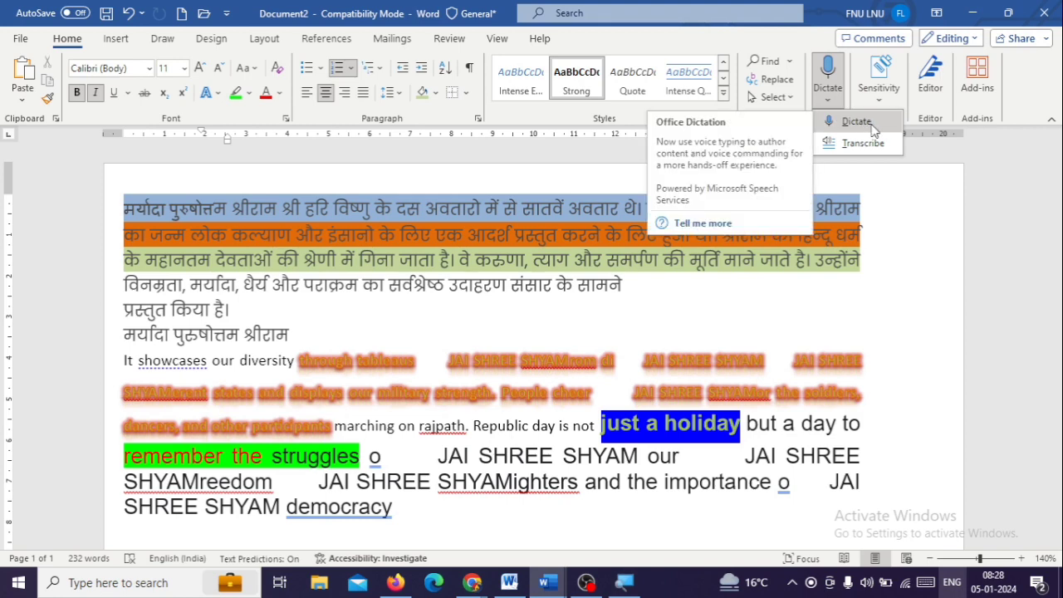
click(857, 122)
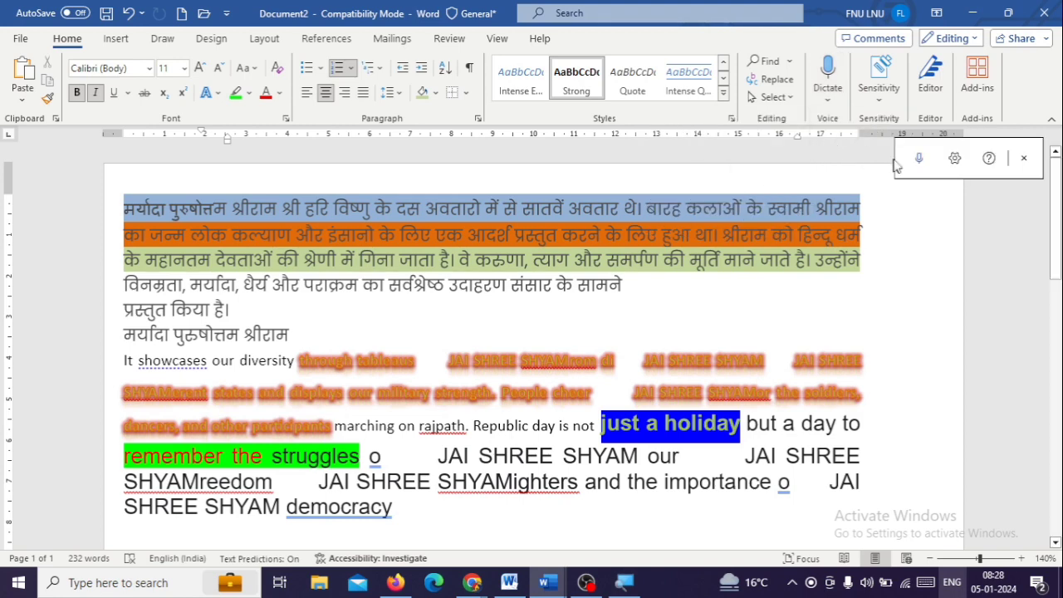
click(921, 161)
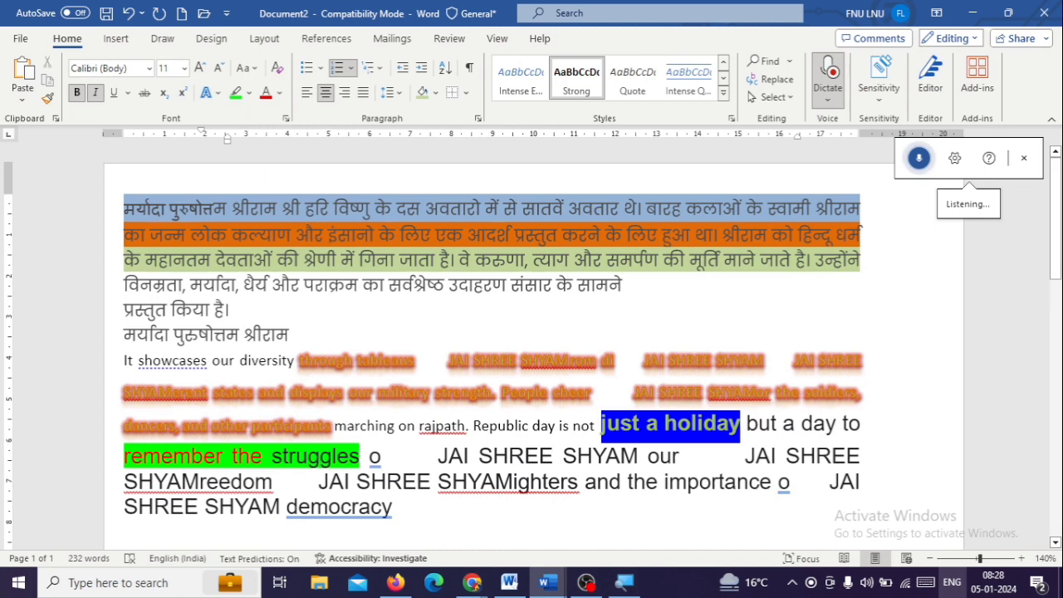
click(716, 336)
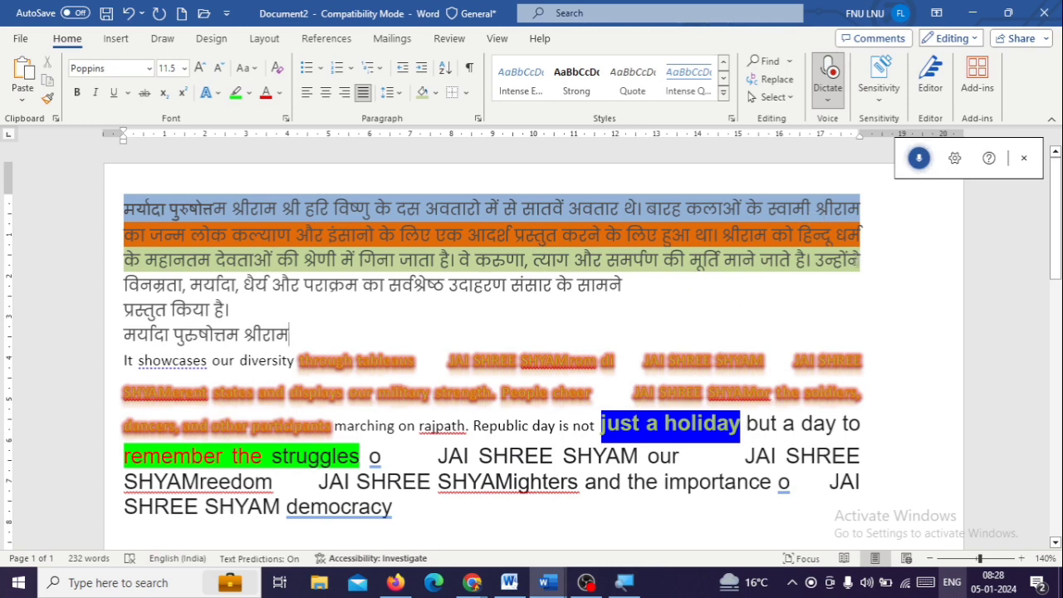
Look through the spoken languages in the dictation settings, choose Hindi, cancel the settings, and close dictation
click(955, 166)
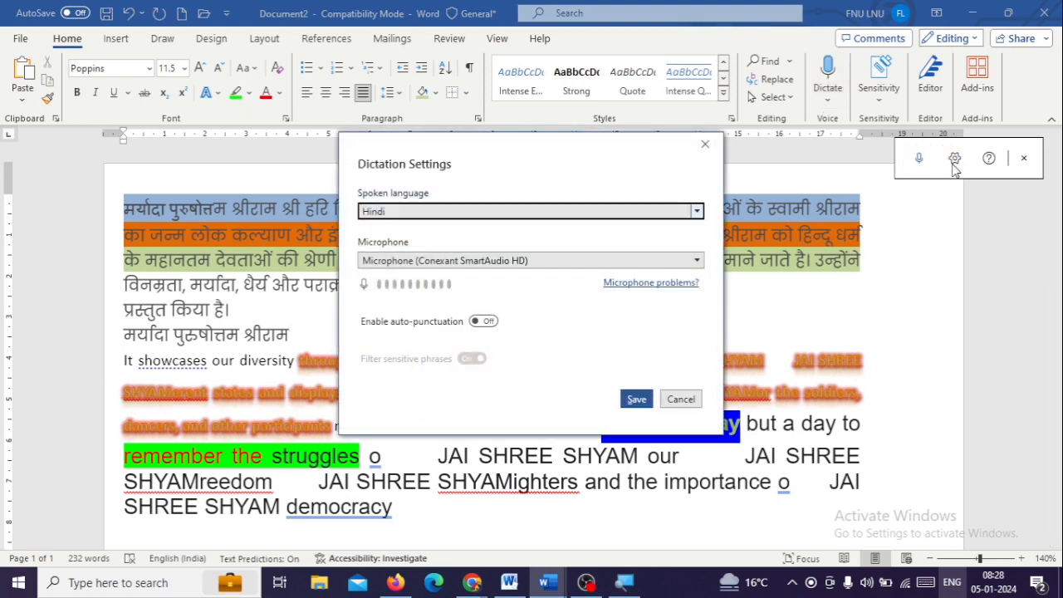
click(432, 216)
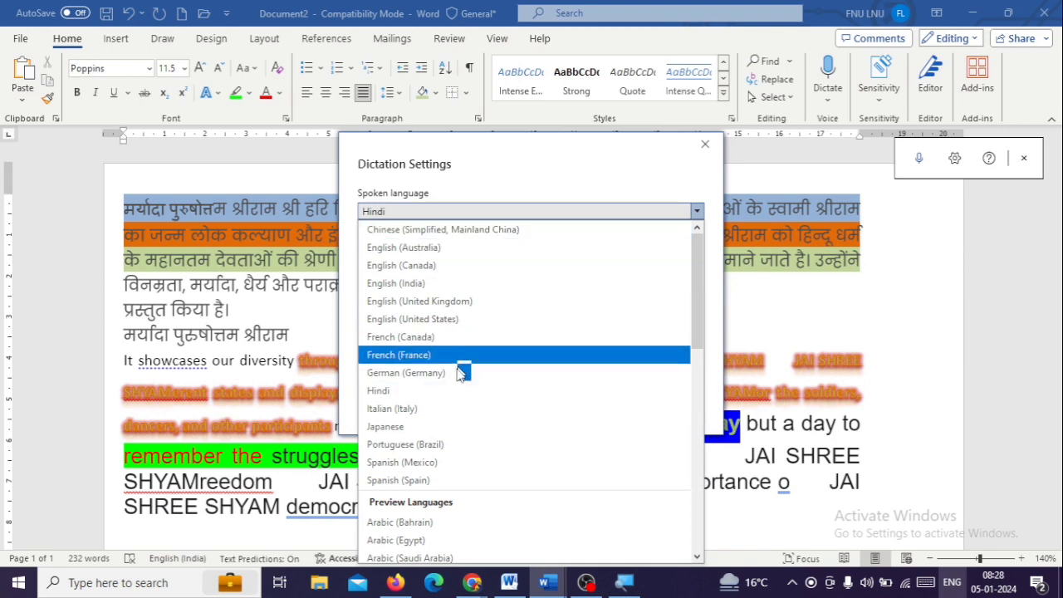
scroll(474, 424, down, 4)
scroll(490, 399, up, 4)
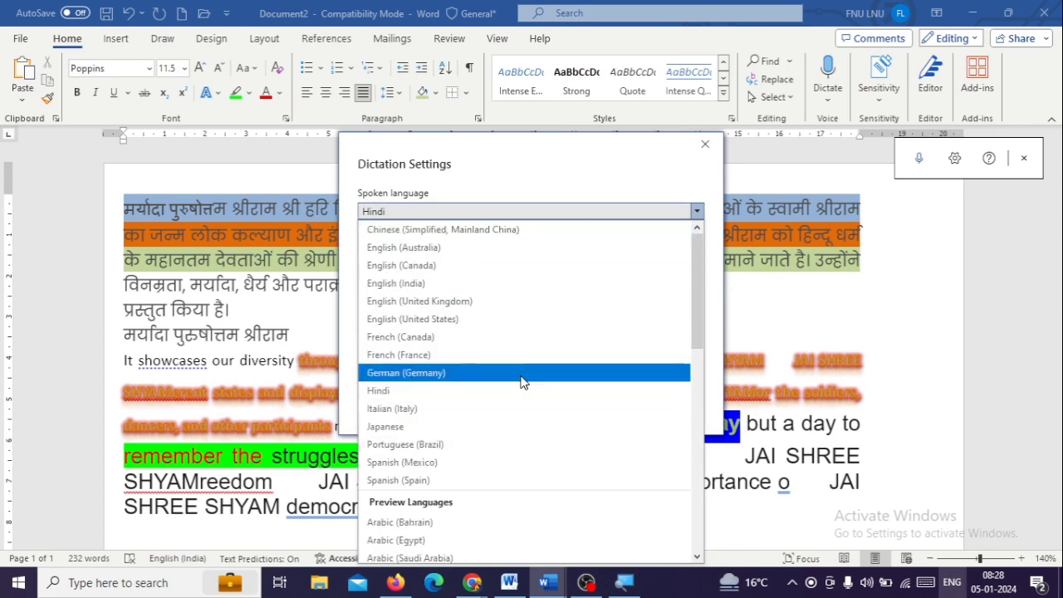
click(507, 390)
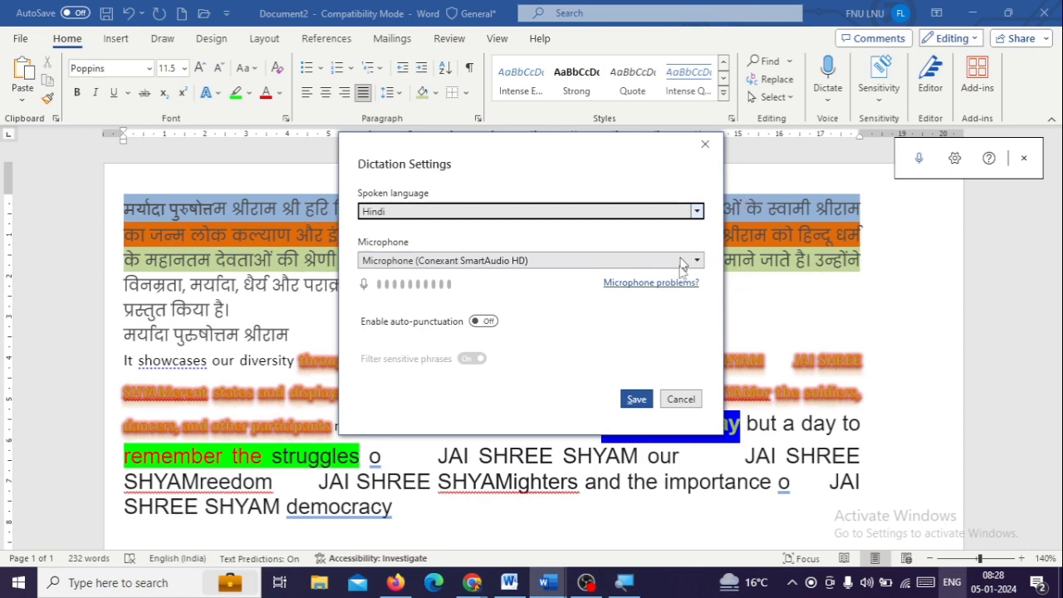
click(683, 400)
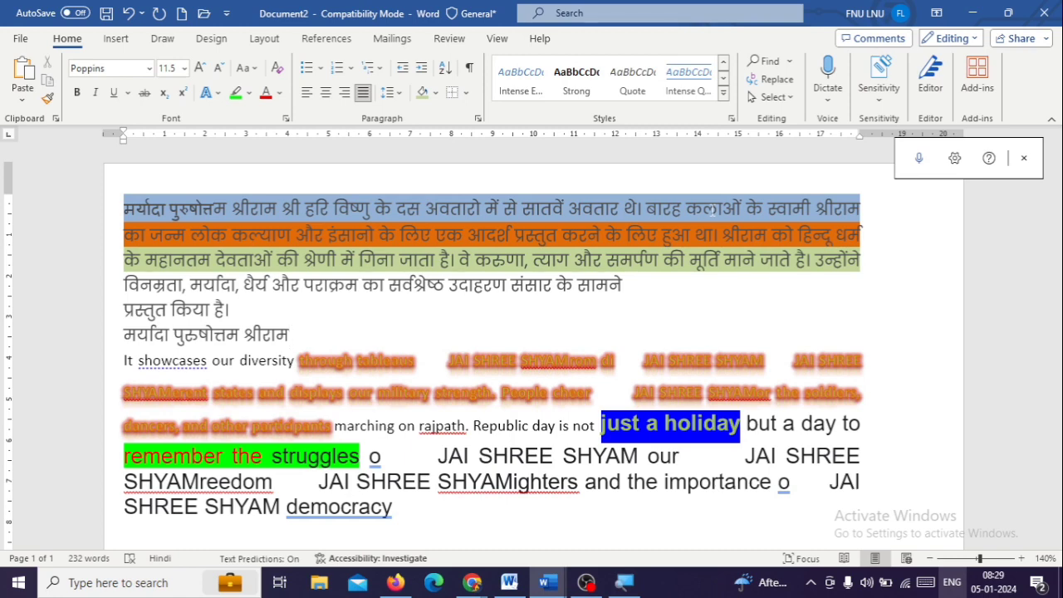
click(1024, 158)
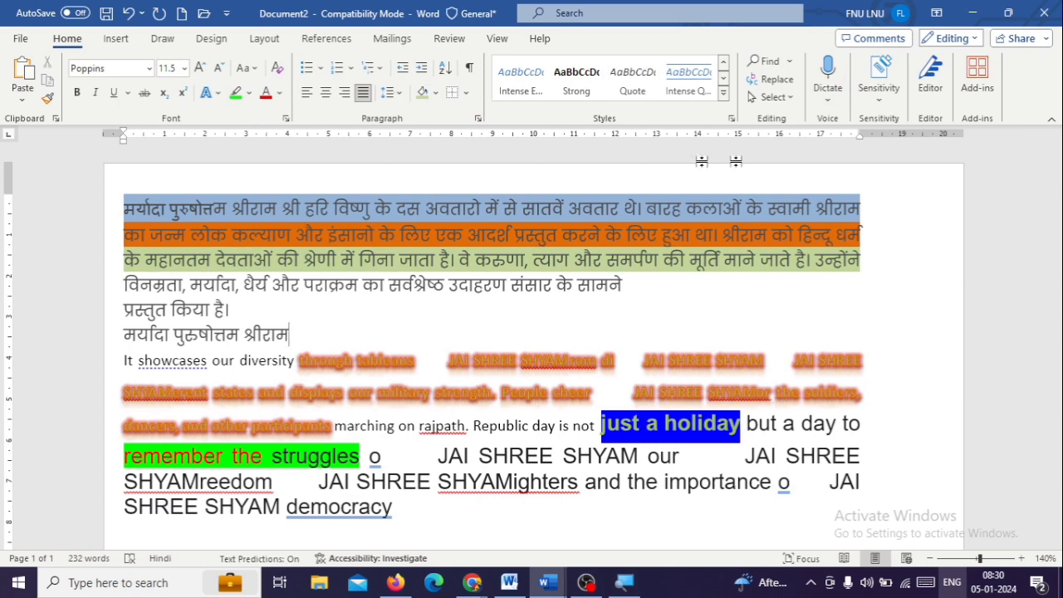
Transcribe the audio file Ishq Jaisa Kuch Fighter 128 Kbps from the Downloads folder with the language English (India)
click(834, 107)
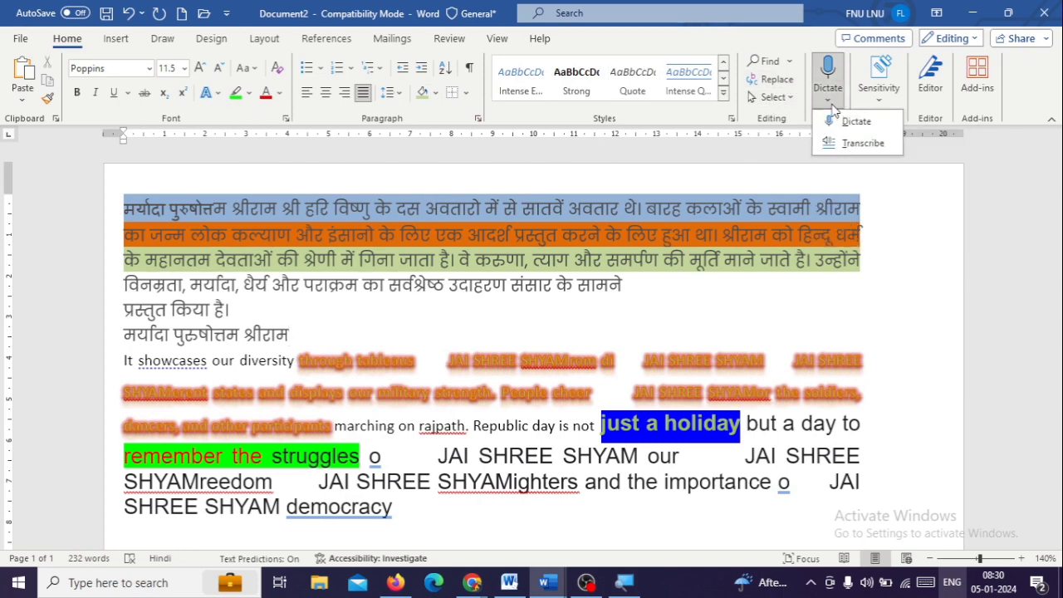
click(841, 147)
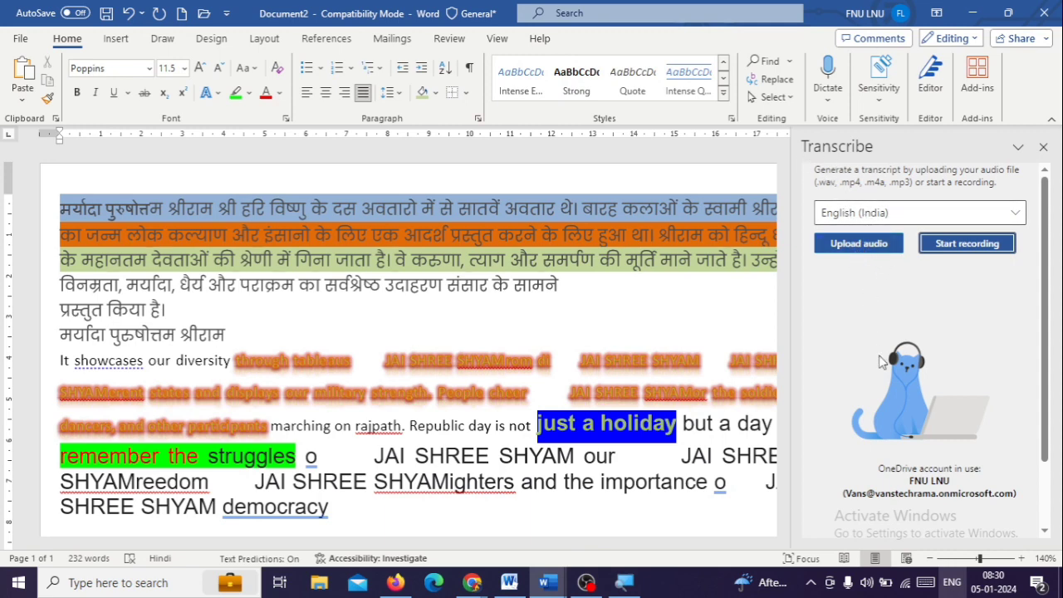
click(850, 254)
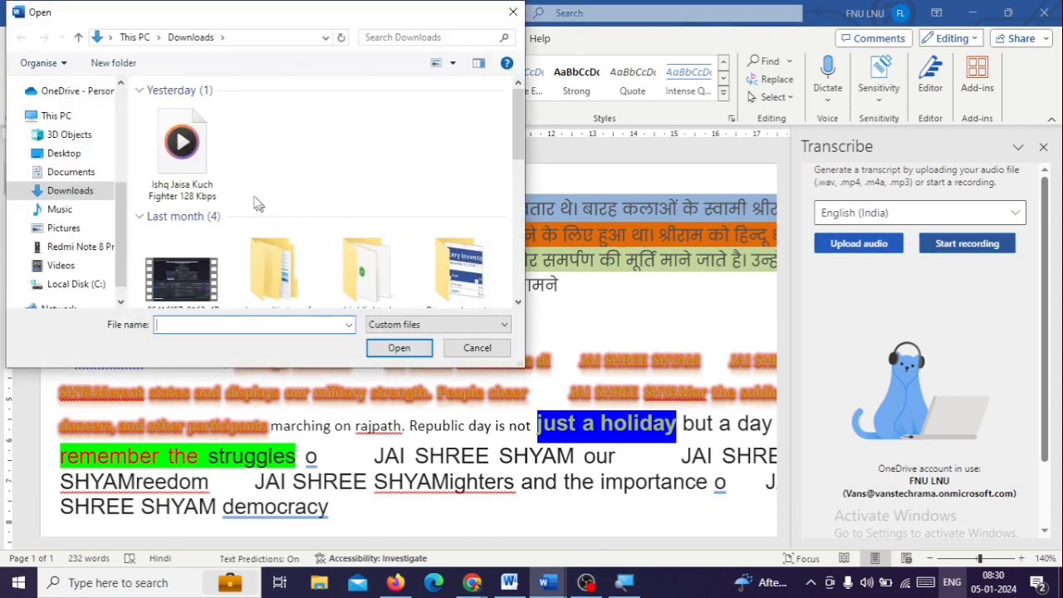
click(203, 183)
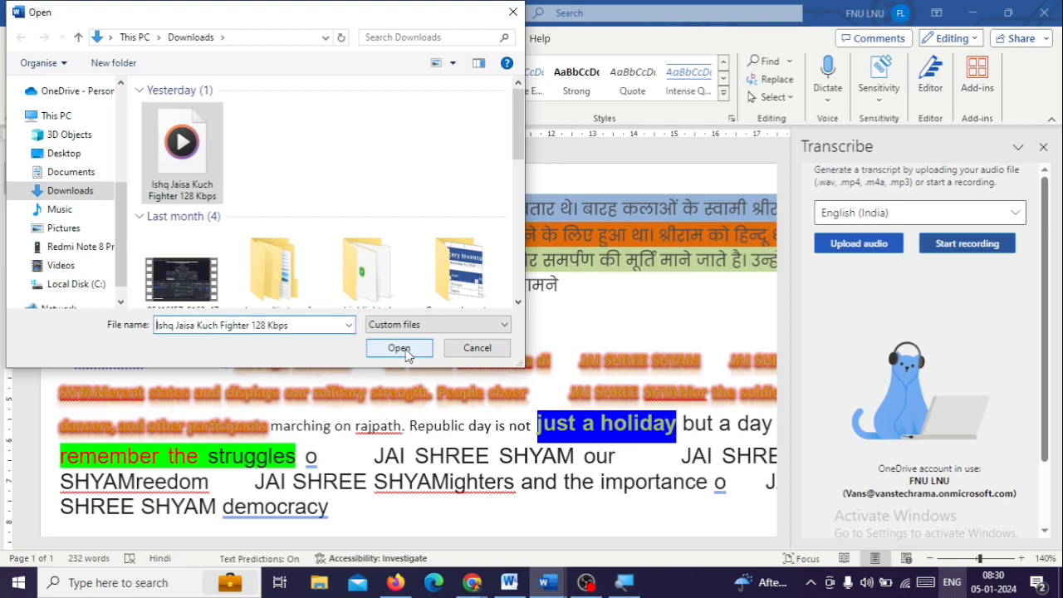
click(407, 351)
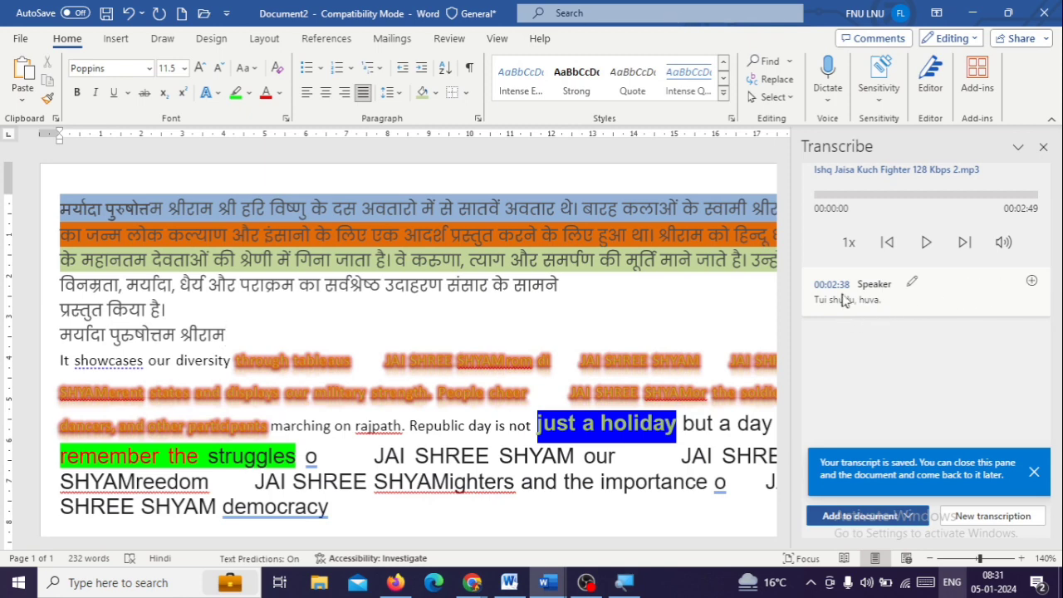
Play and pause the transcribed audio to compare it with the transcript
click(926, 241)
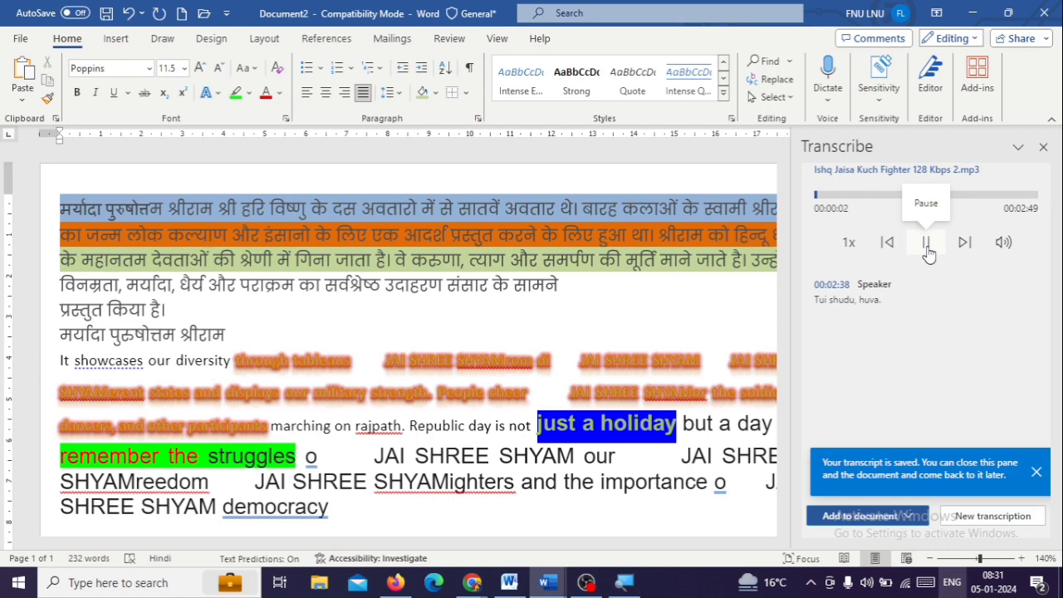
click(928, 246)
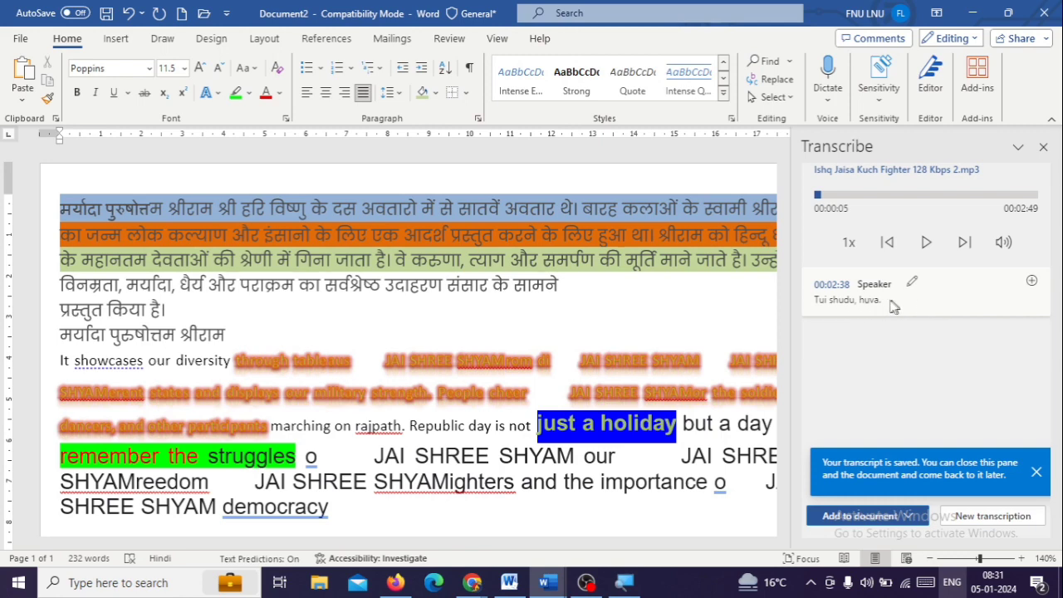
click(927, 242)
click(927, 242)
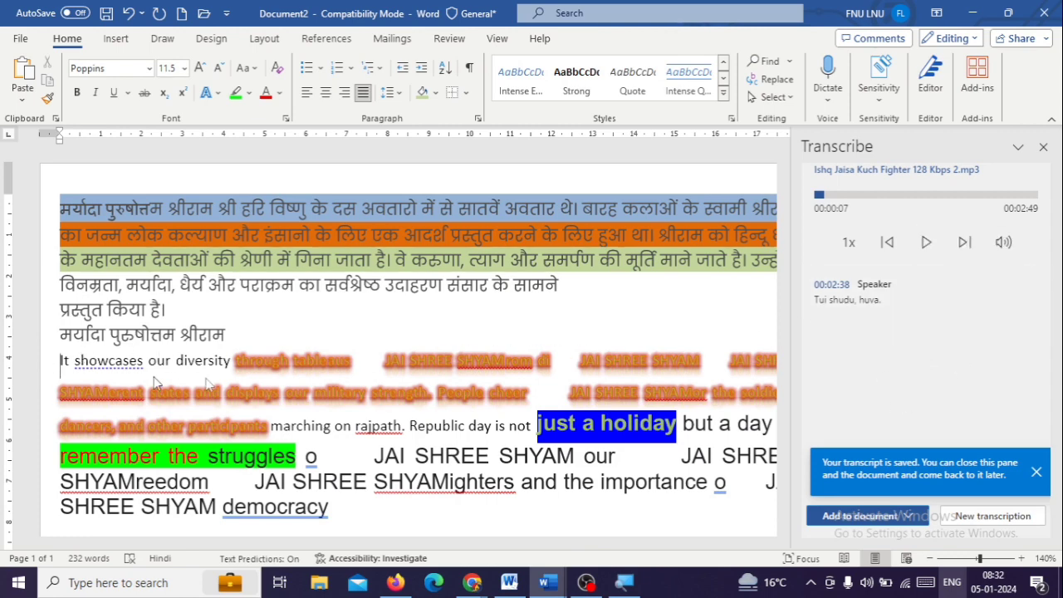
Add the transcript's speaker line to the document above the "It showcases our diversity" paragraph and close the Transcribe pane
click(1033, 283)
scroll(124, 374, down, 3)
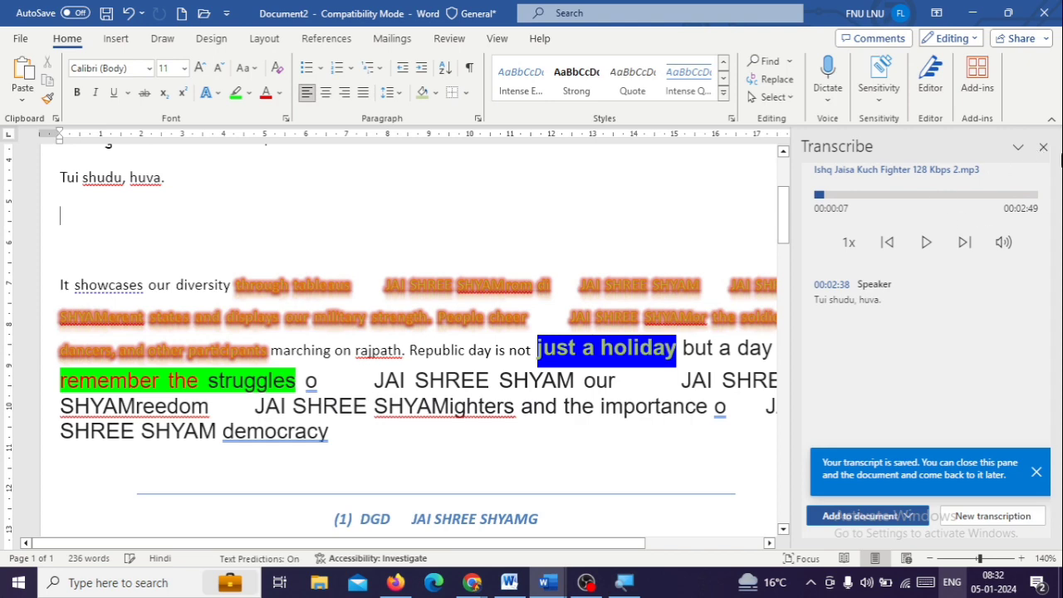
click(1044, 150)
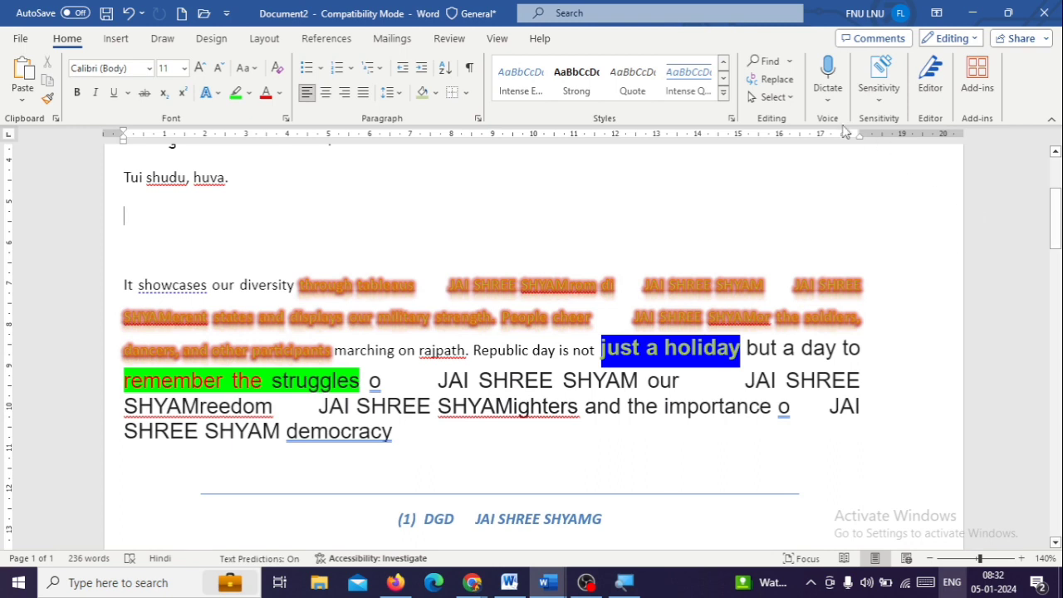
Reopen the Transcribe pane, check its pane options, and open the linked Ishq Jaisa Kuch Fighter 128 Kbps 2.mp3 file in the browser
click(835, 98)
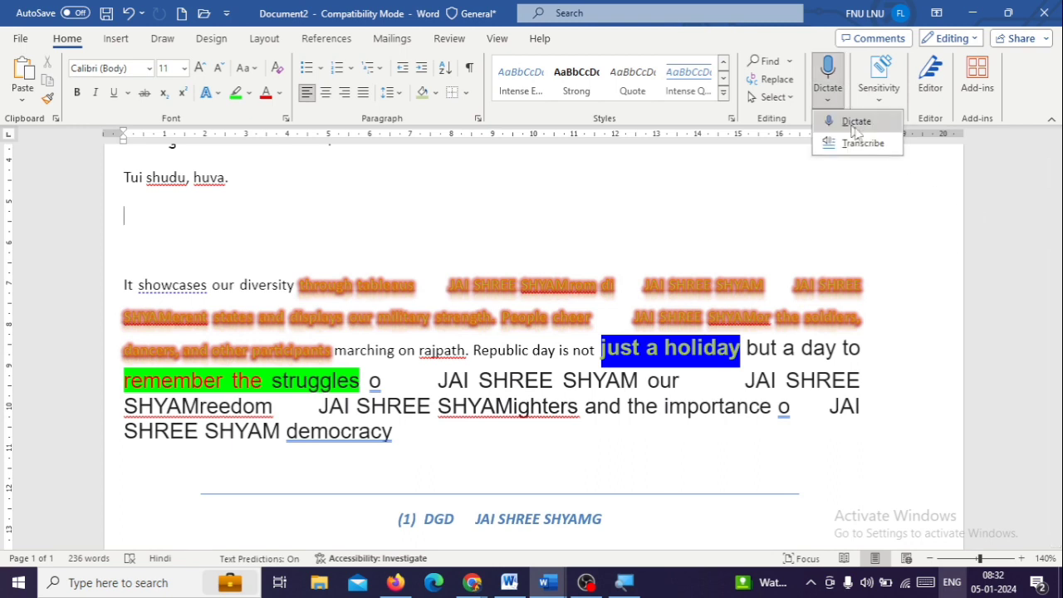
click(864, 144)
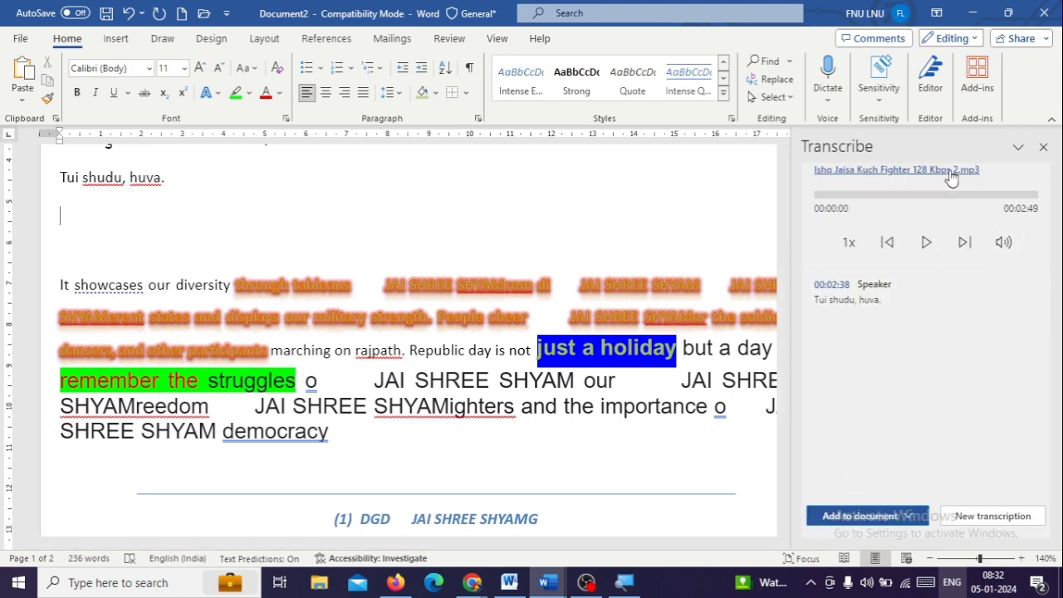
click(1017, 148)
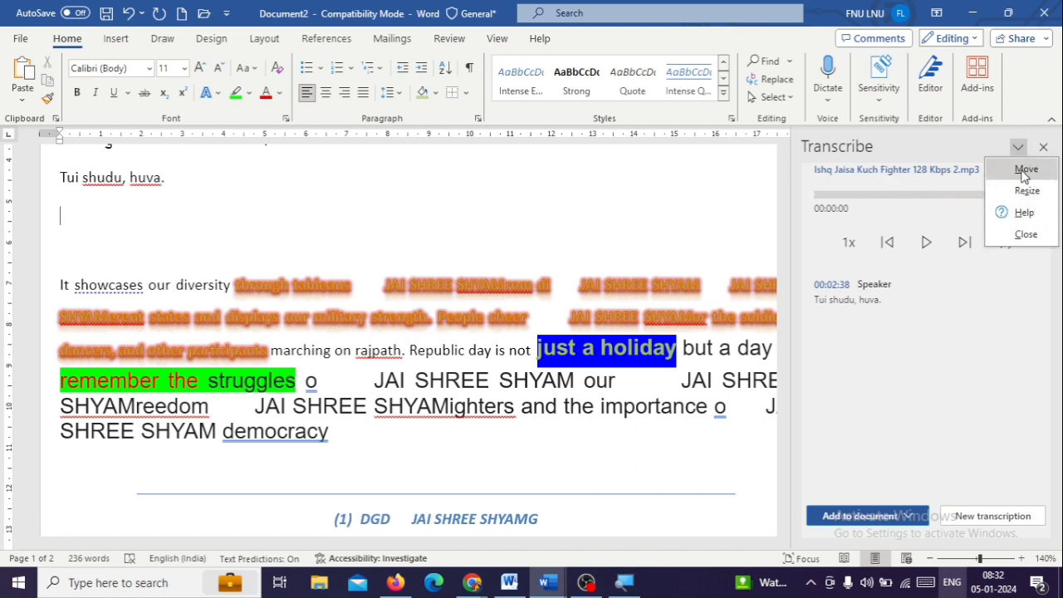
click(1024, 173)
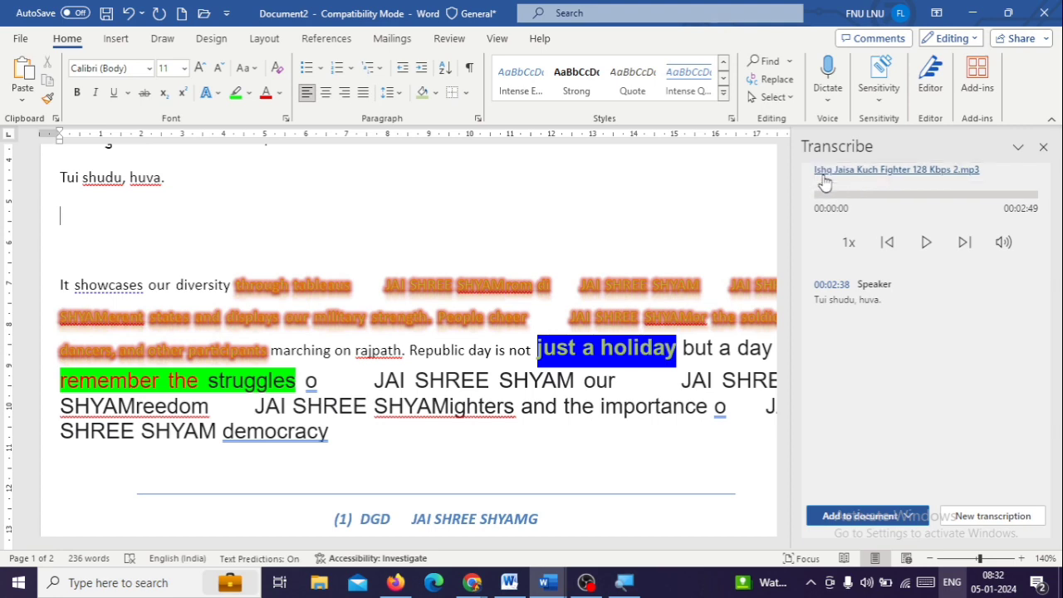
click(913, 286)
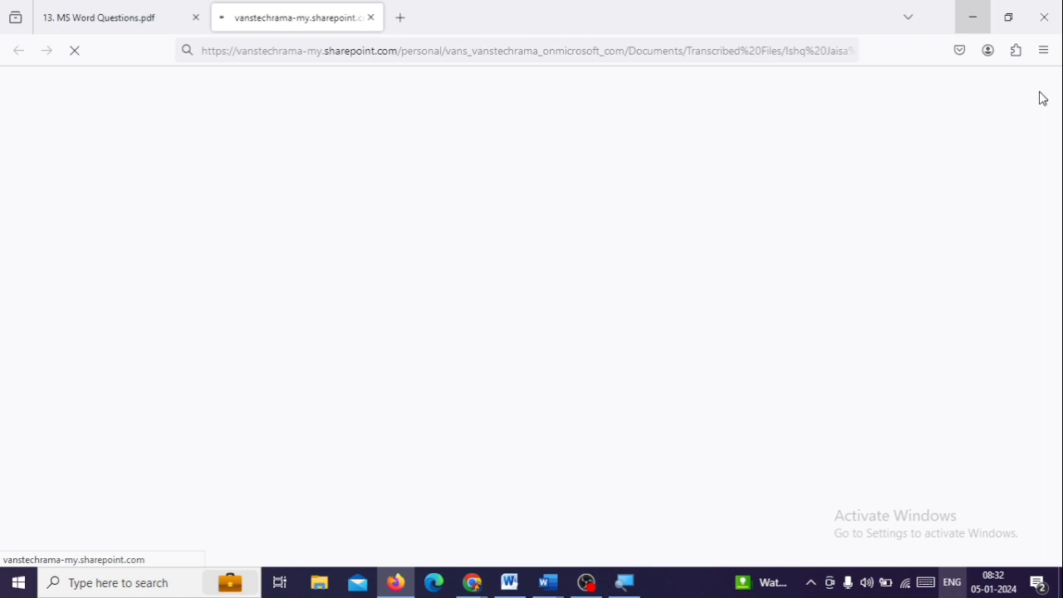
Switch back to Word, select the transcript text in the Transcribe pane, and briefly check the browser's PDF window before returning to the document
click(542, 584)
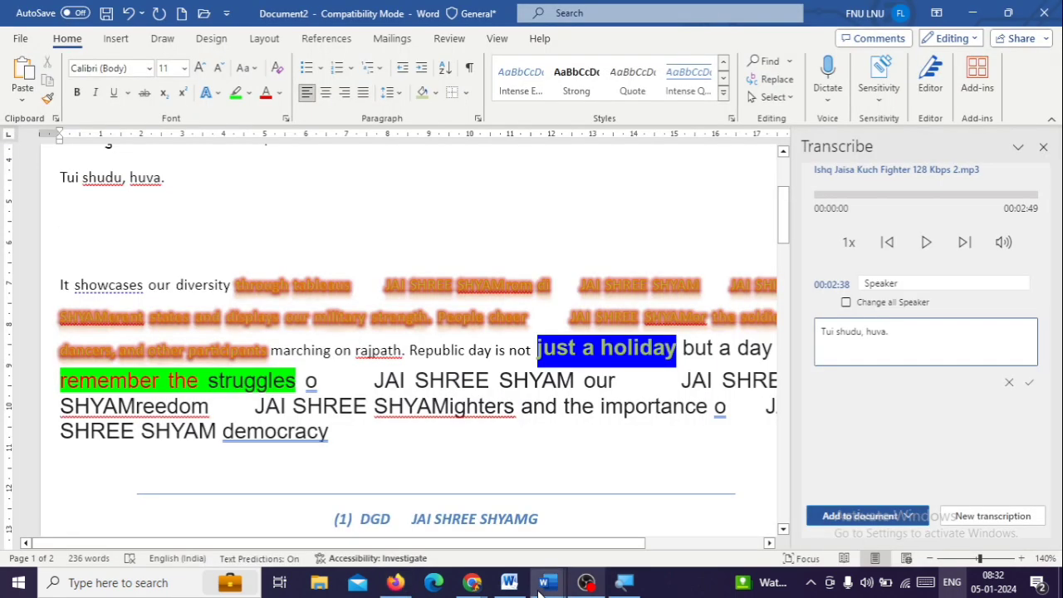
click(888, 336)
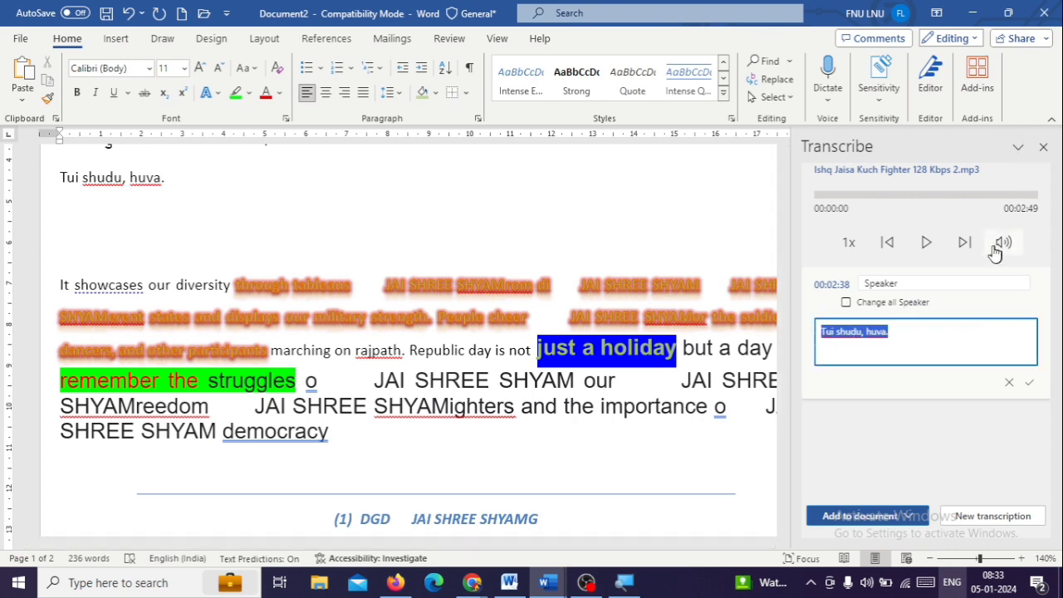
click(829, 101)
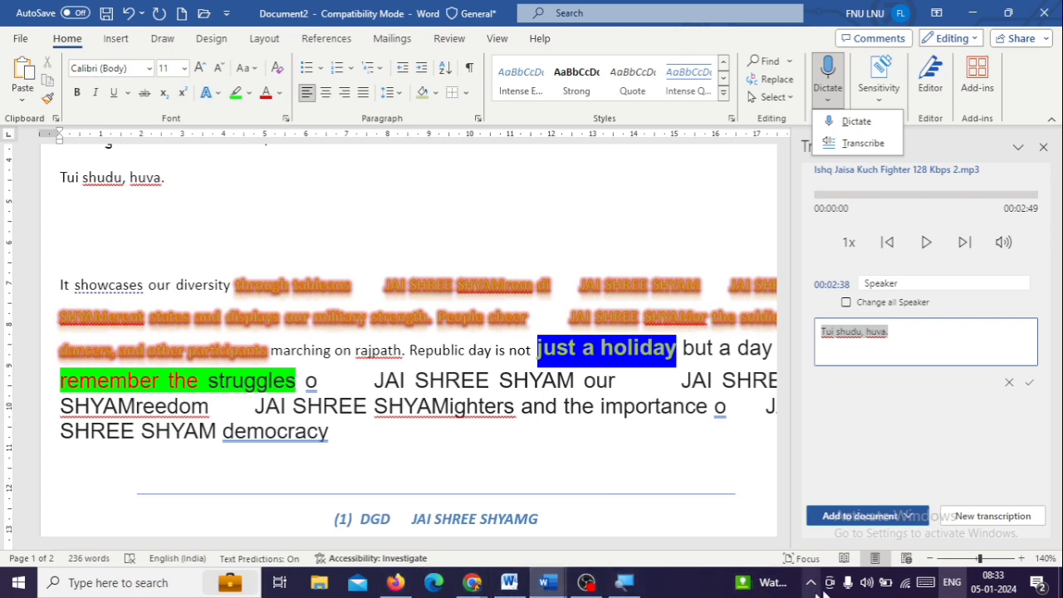
click(397, 583)
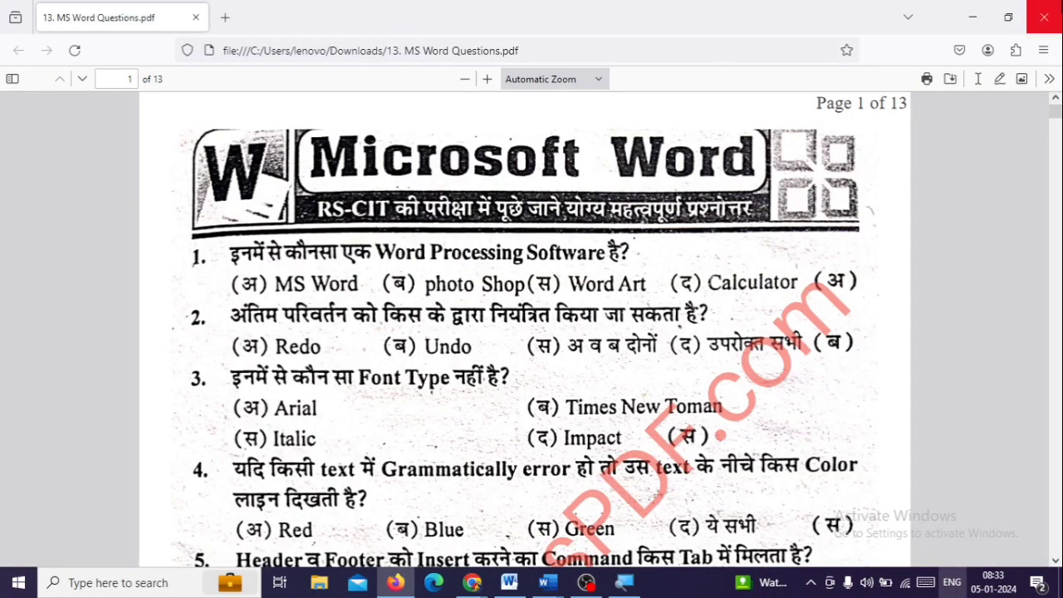
click(972, 16)
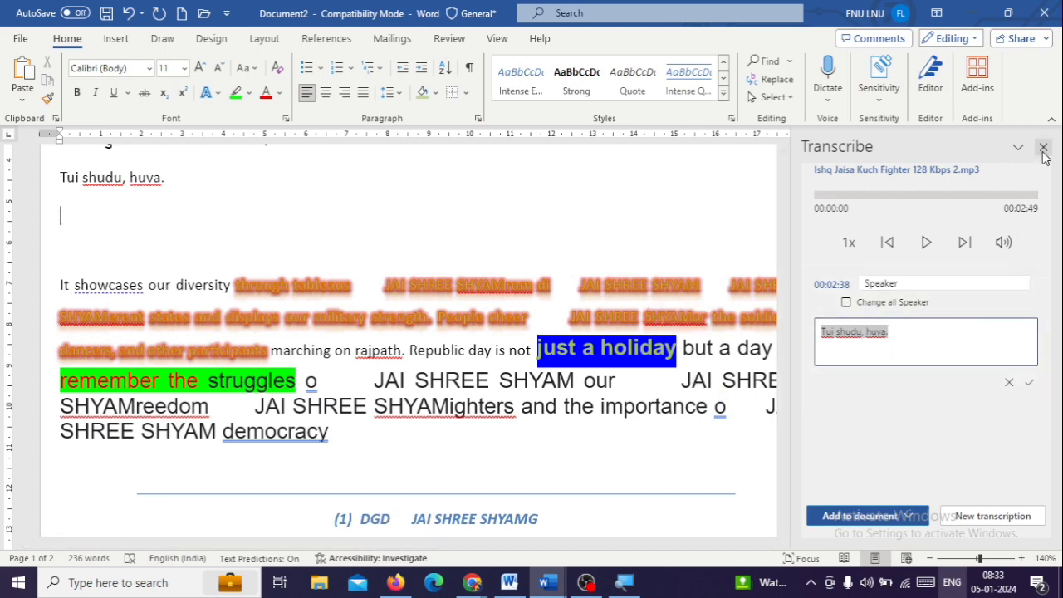
Start a new transcription that discards the current transcript, set its language to Hindi (India), and close the Transcribe pane
click(964, 519)
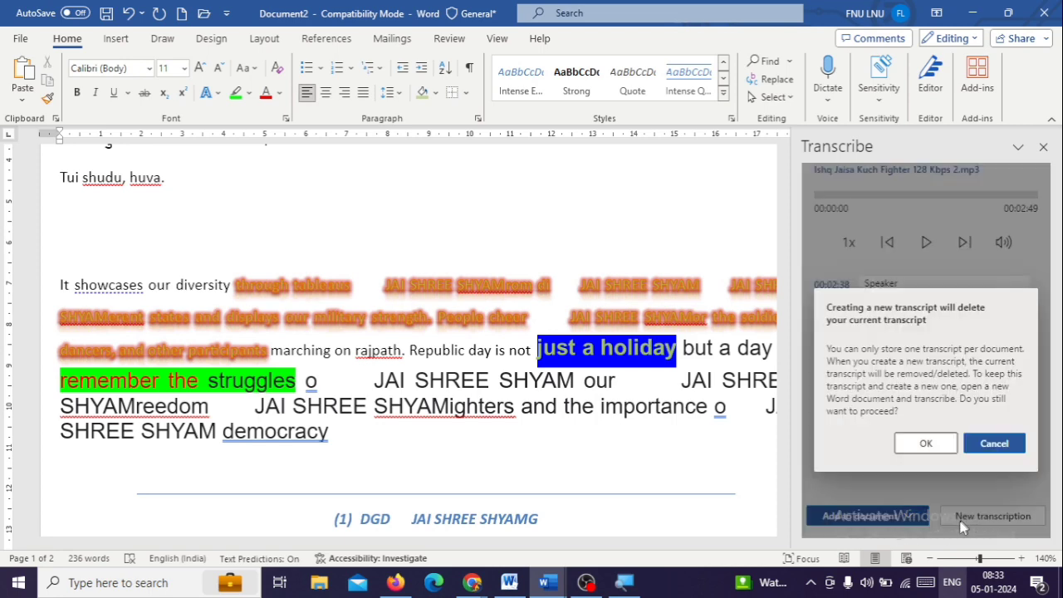
click(926, 446)
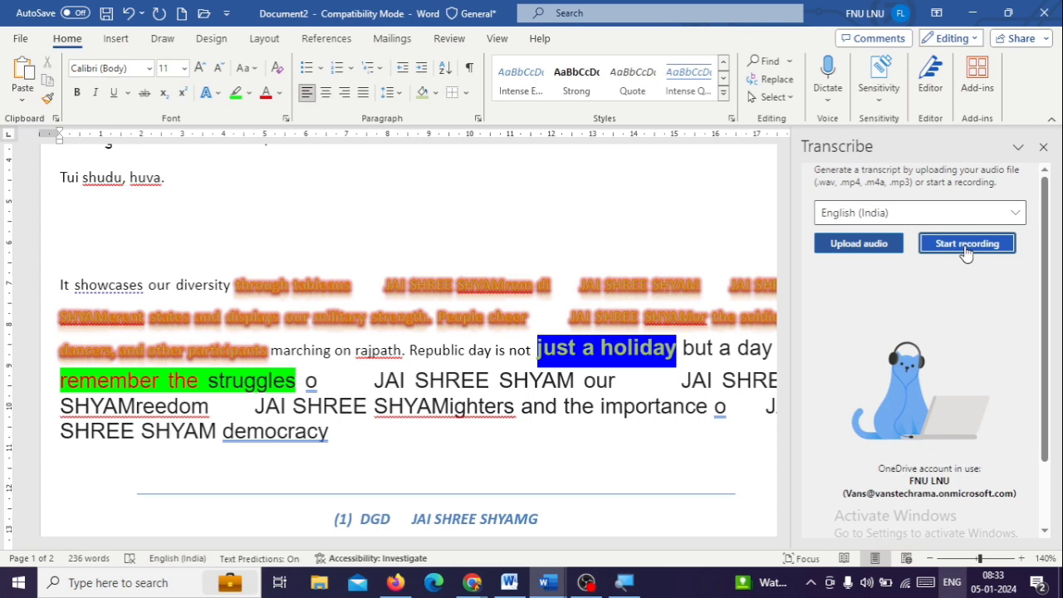
click(977, 213)
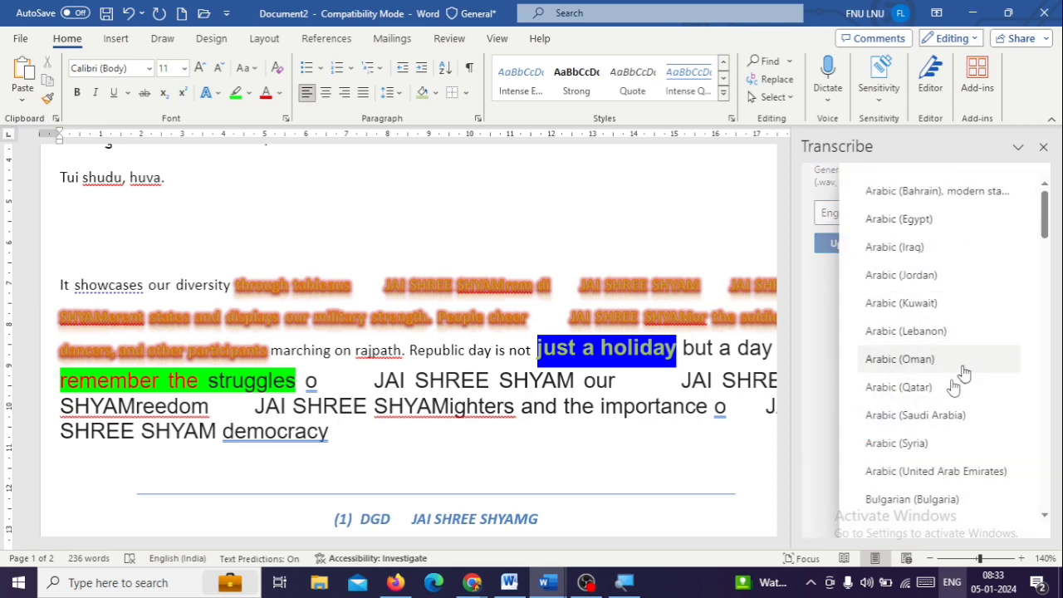
scroll(979, 353, down, 15)
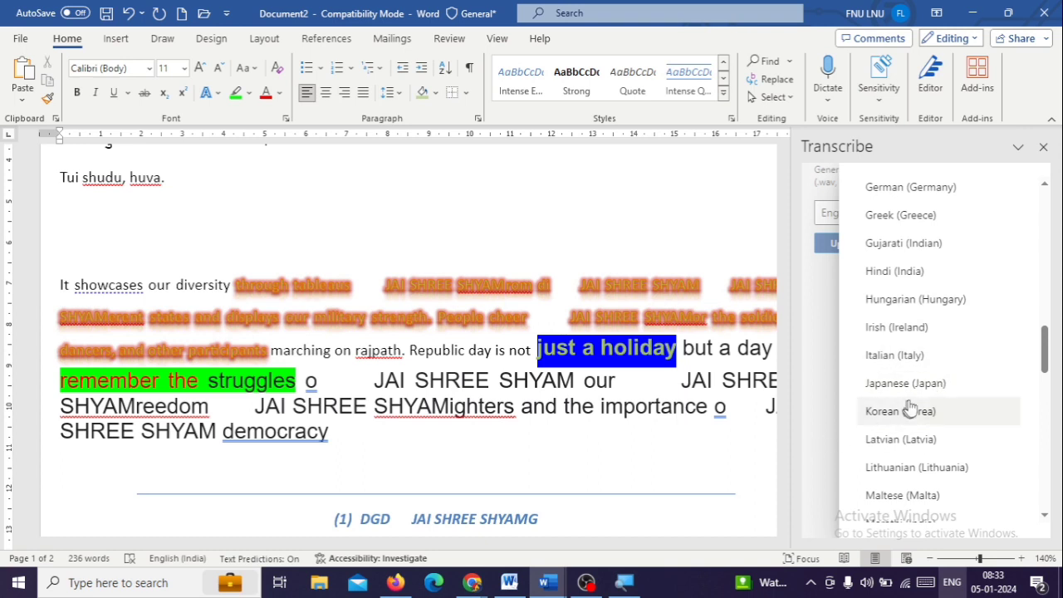
click(942, 274)
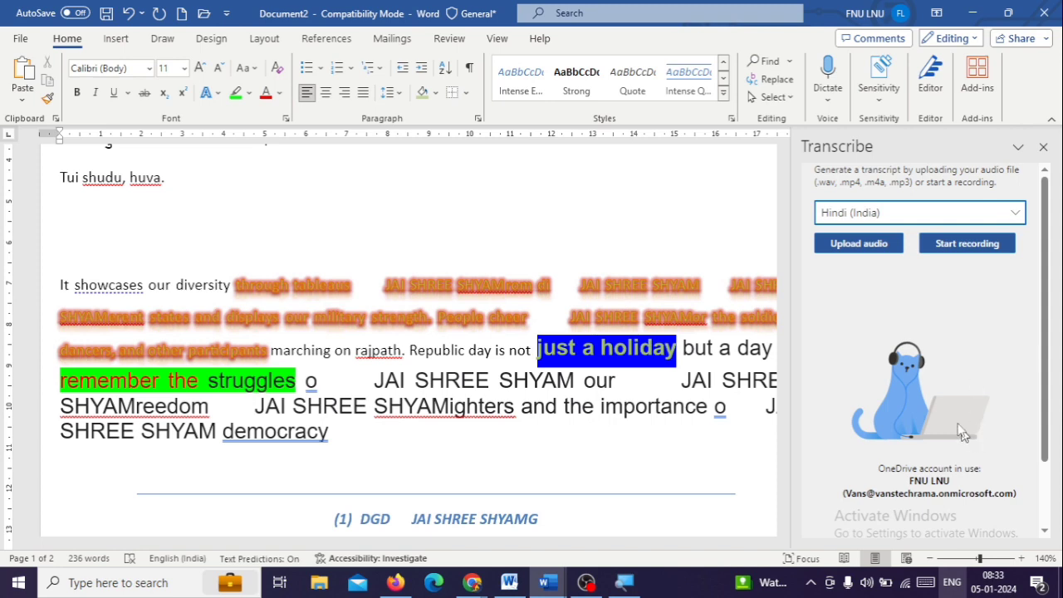
click(1044, 148)
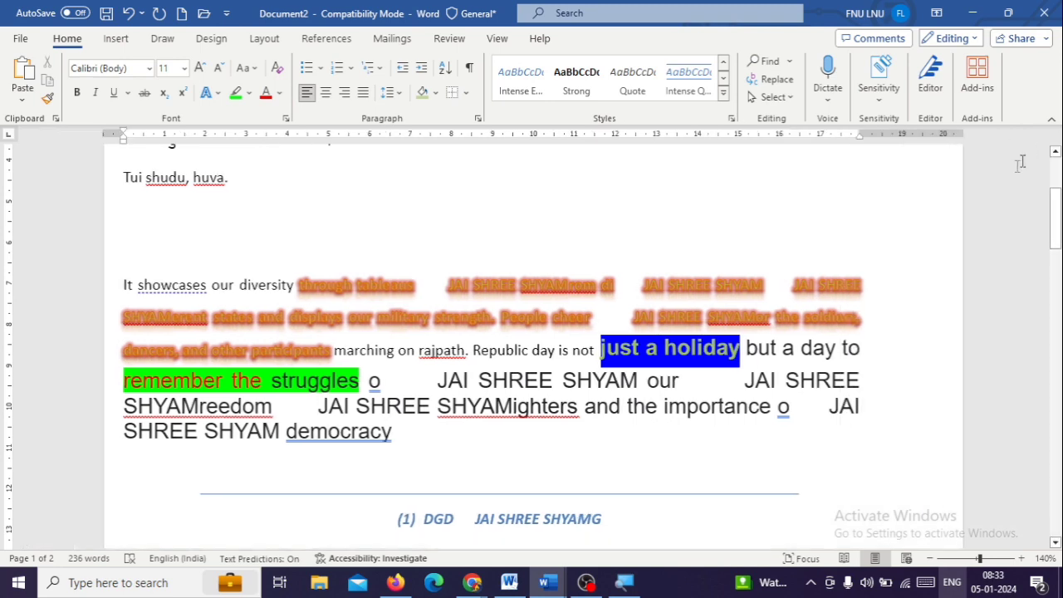
Try the Public and Personal sensitivity labels on the document and return it to General
click(884, 102)
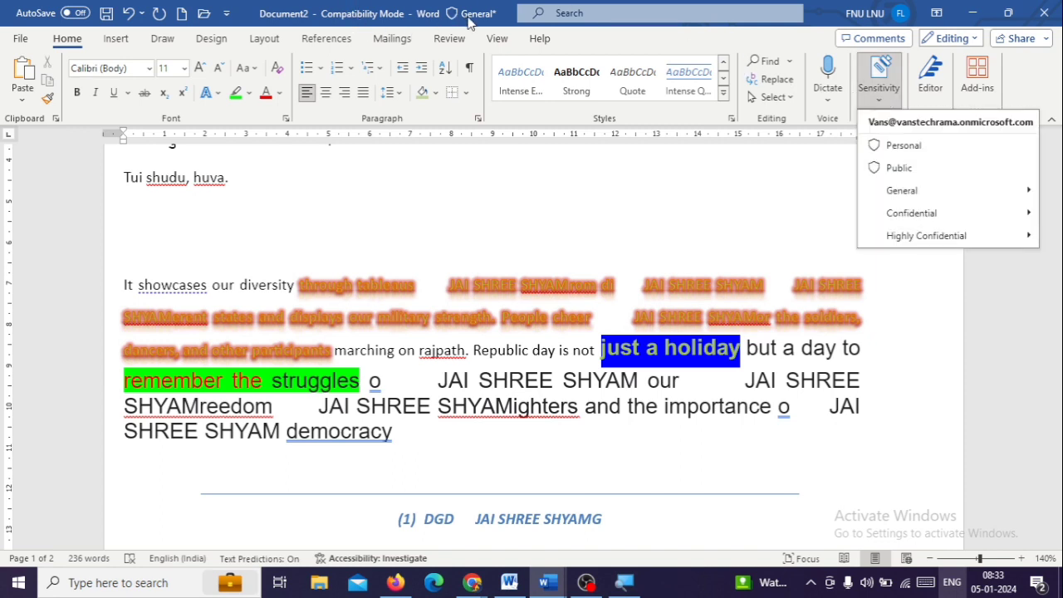
click(901, 169)
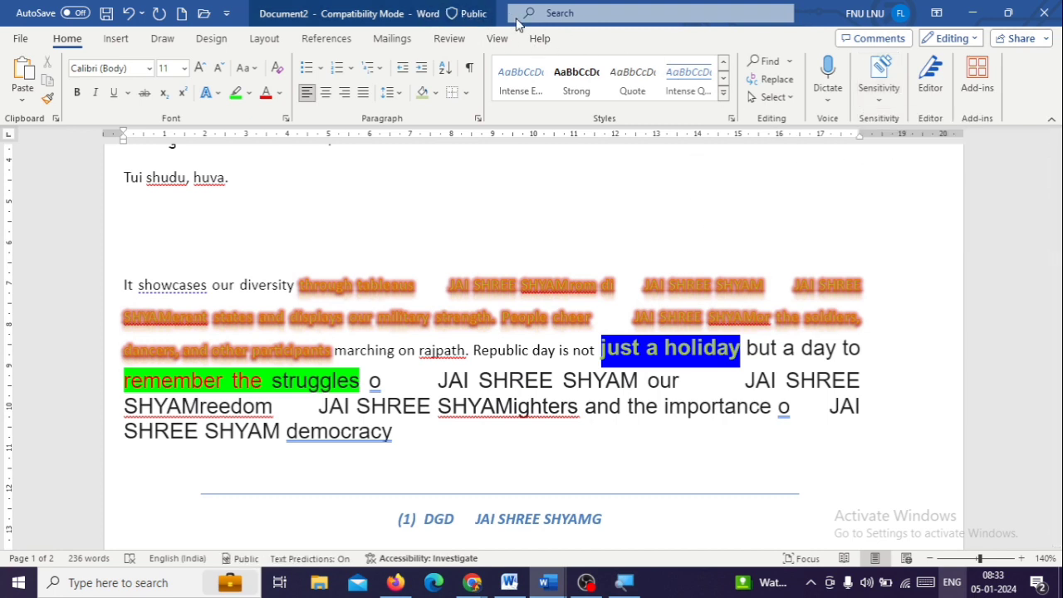
click(887, 111)
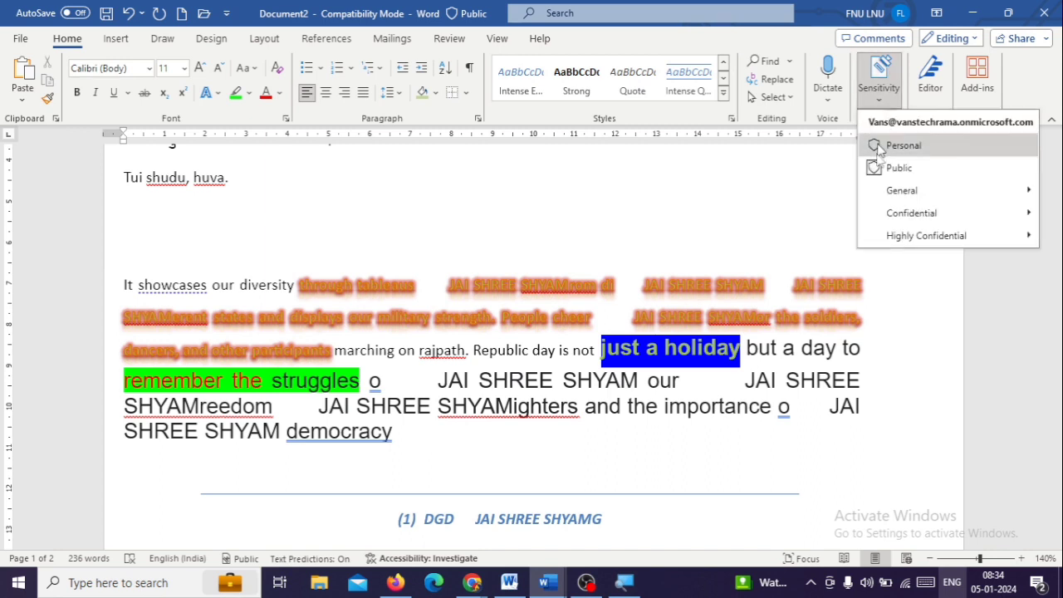
mouse_move(906, 202)
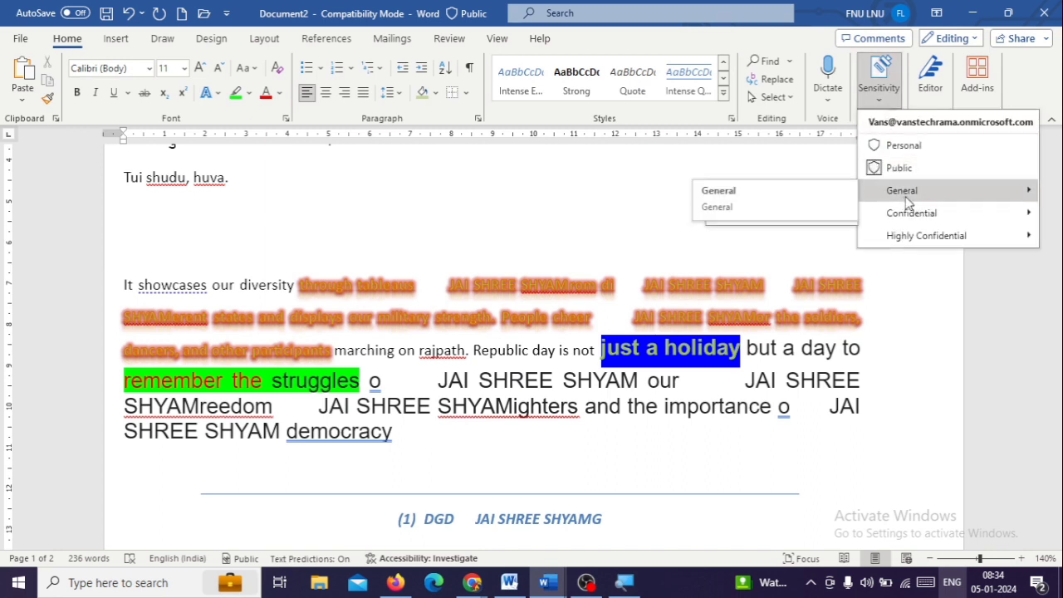
click(901, 145)
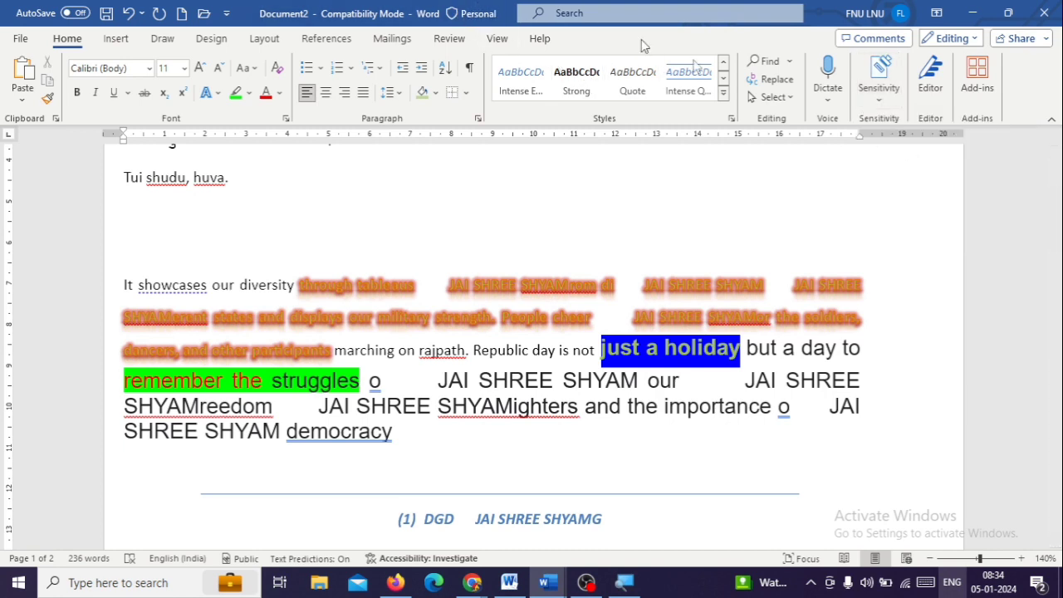
click(890, 102)
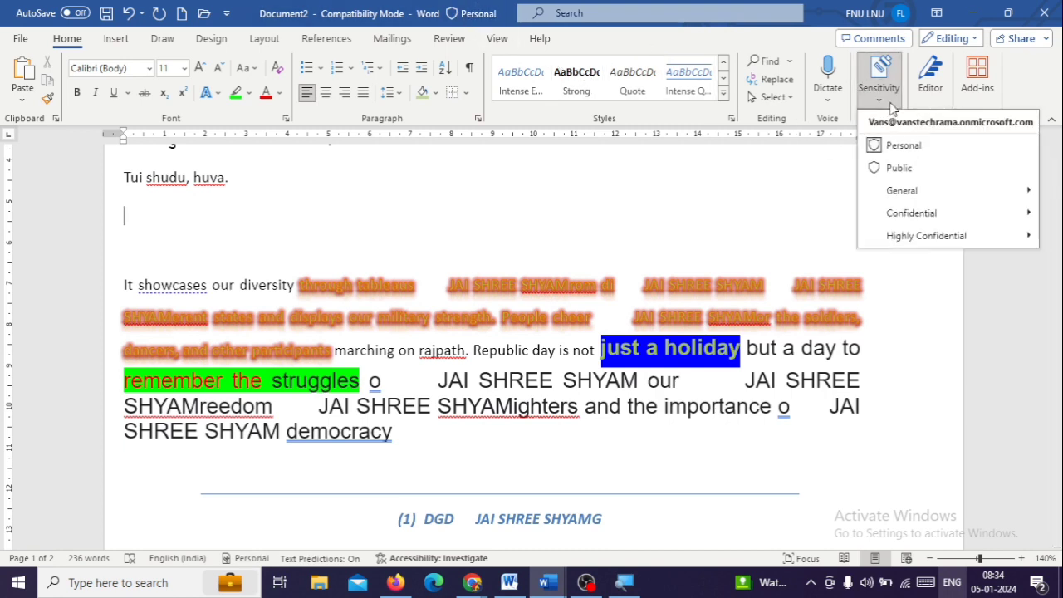
click(900, 168)
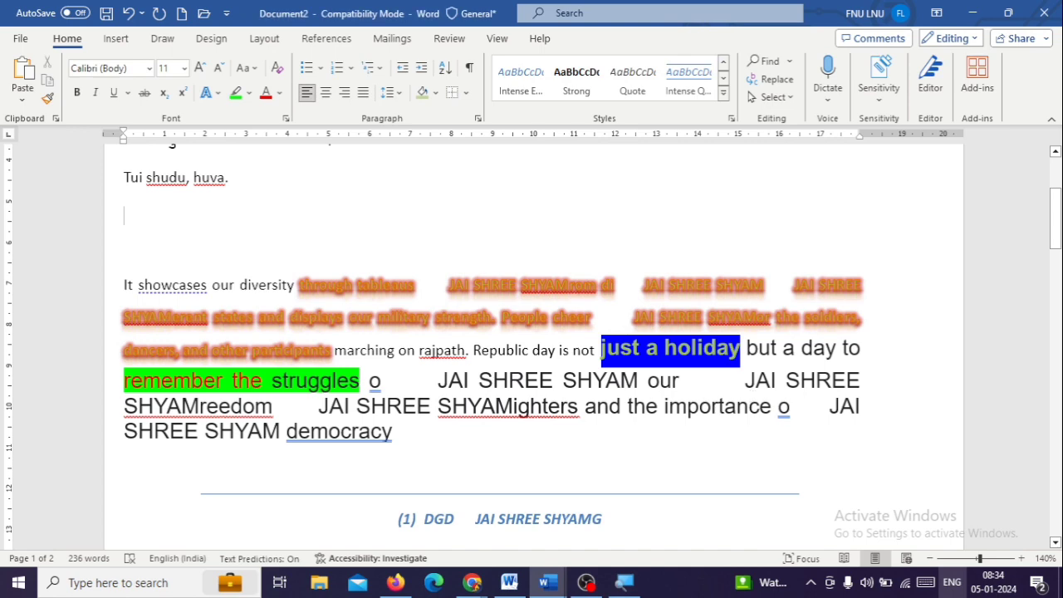
Add the misspelled word APPLEEEE at the end of the document, a few blank lines below the checked list
scroll(473, 395, down, 3)
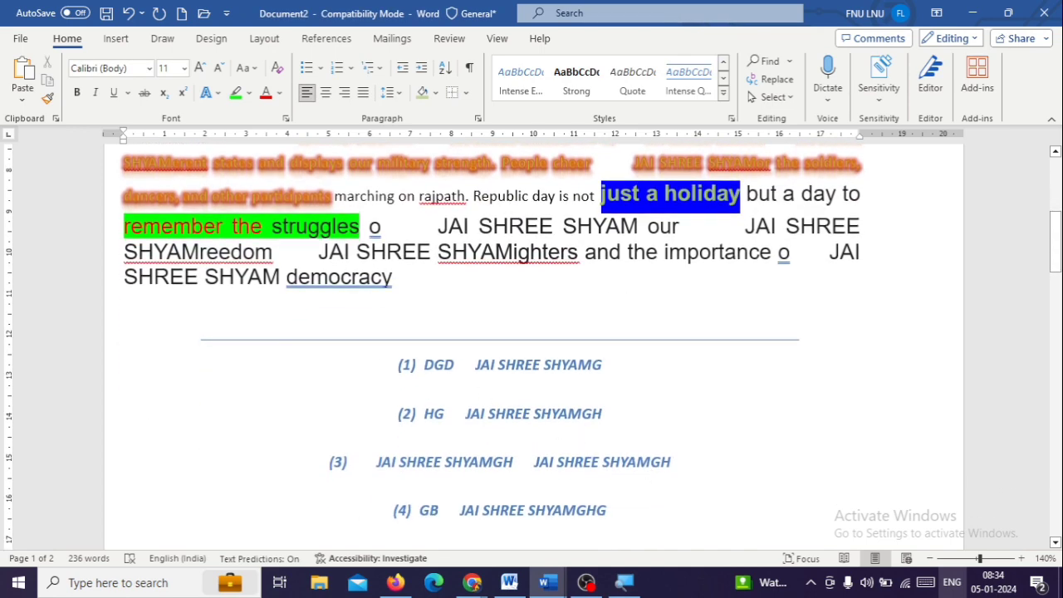
scroll(631, 315, down, 15)
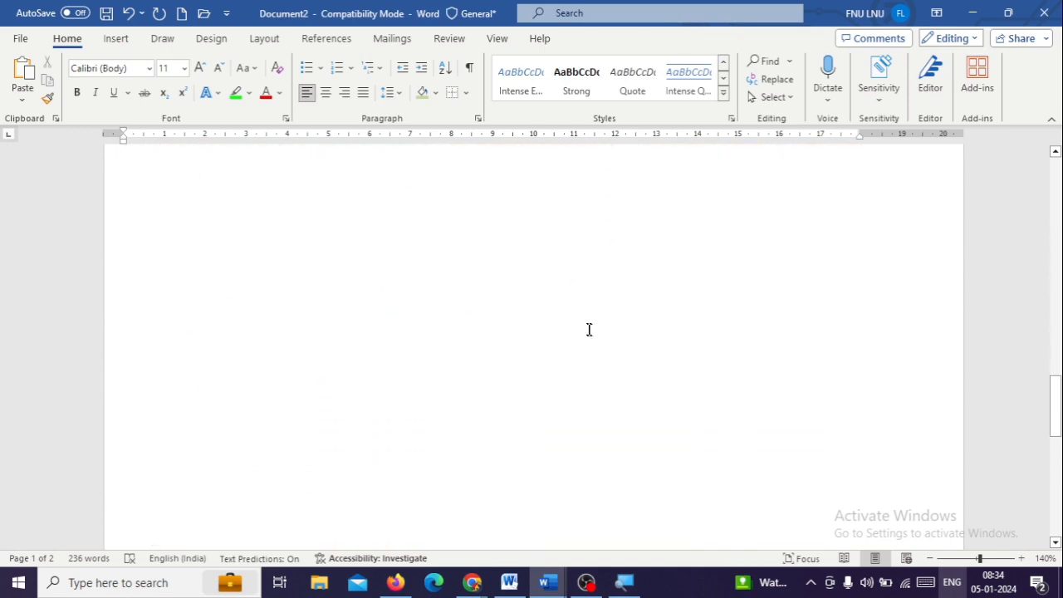
key(ctrl+End)
key(Return)
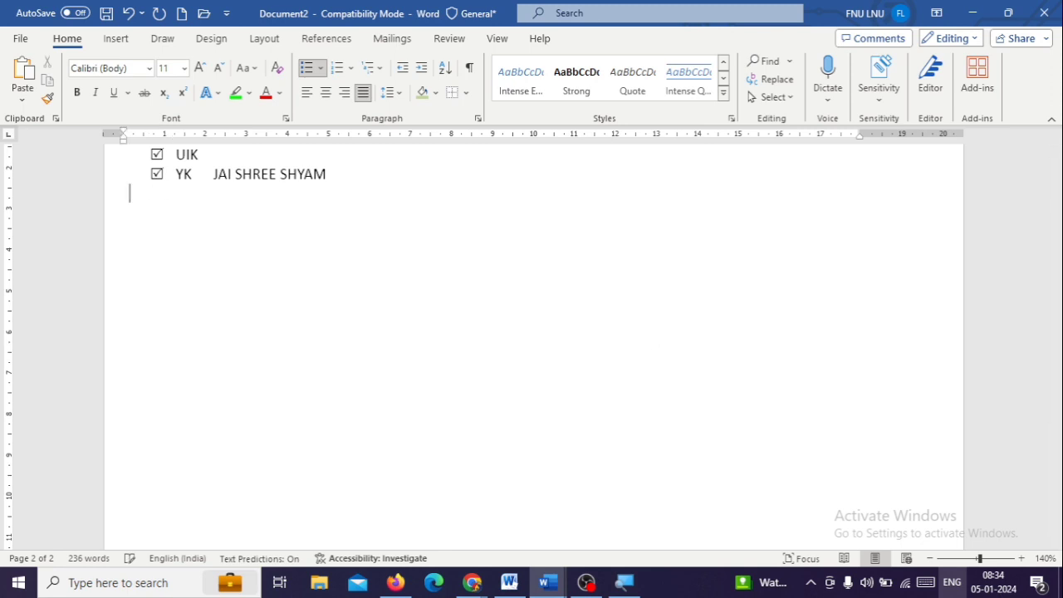
key(Return)
key(Return)
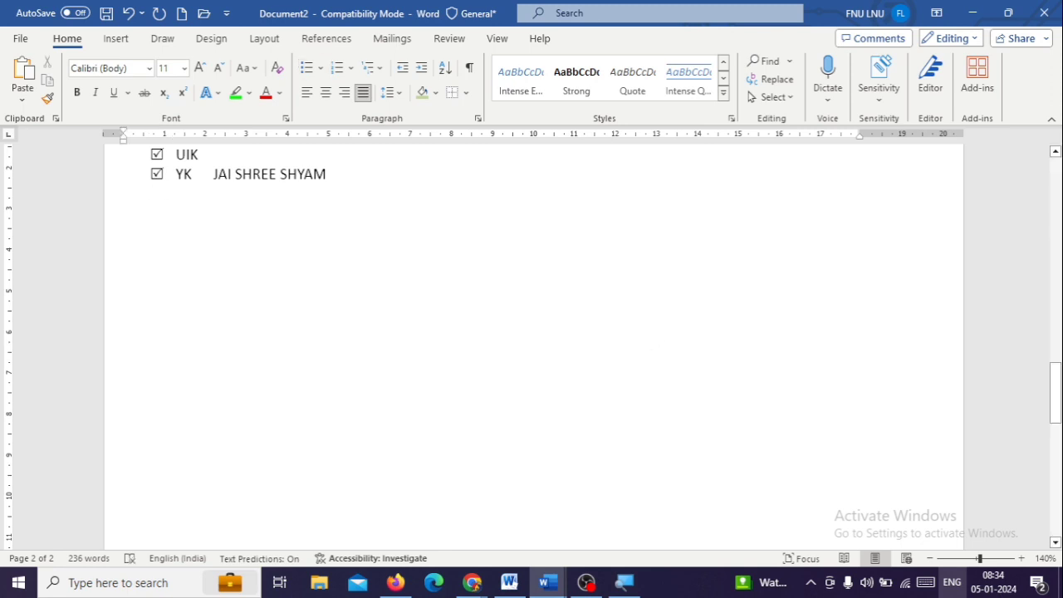
text(APPLE)
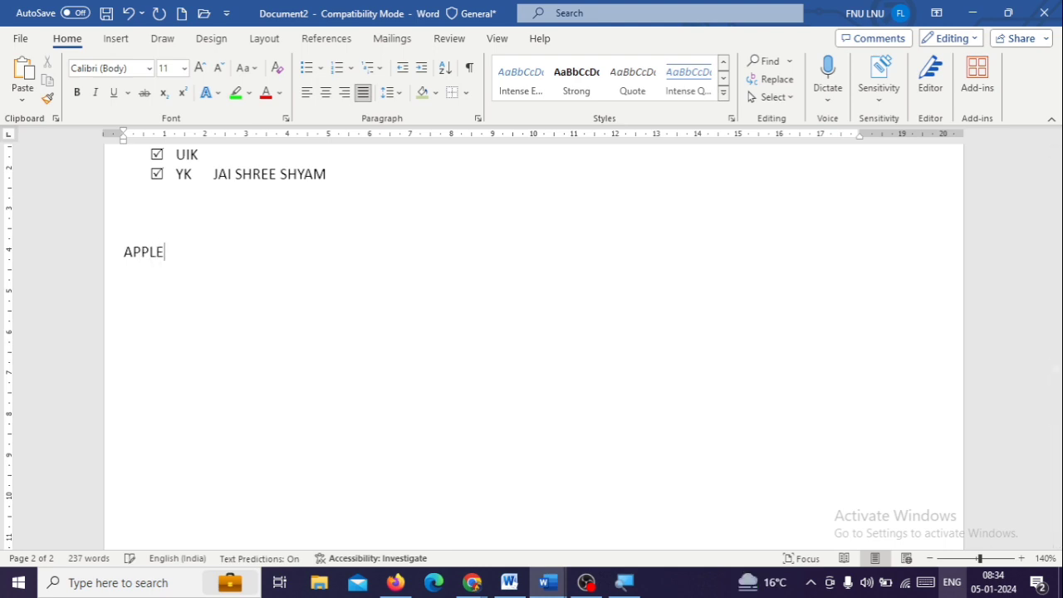
text(EEE)
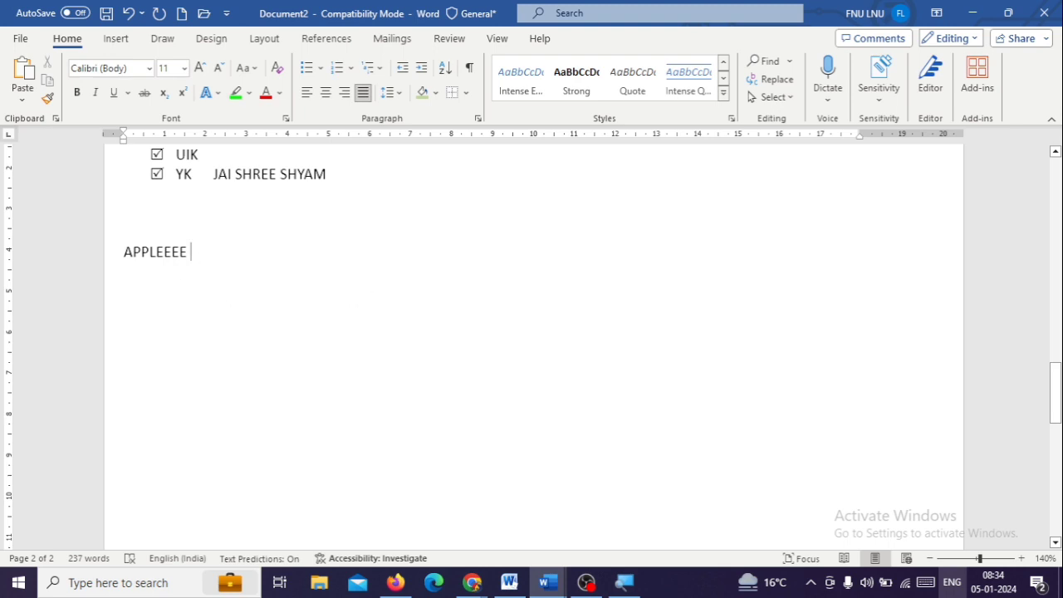
Run the Editor with the word APPLEEEE selected and review its corrections, refinements, similarity and insights sections
key(shift+Left)
key(shift+Left)
key(shift+Left)
key(shift+Left)
key(shift+Left)
key(shift+Left)
key(shift+Left)
key(shift+Left)
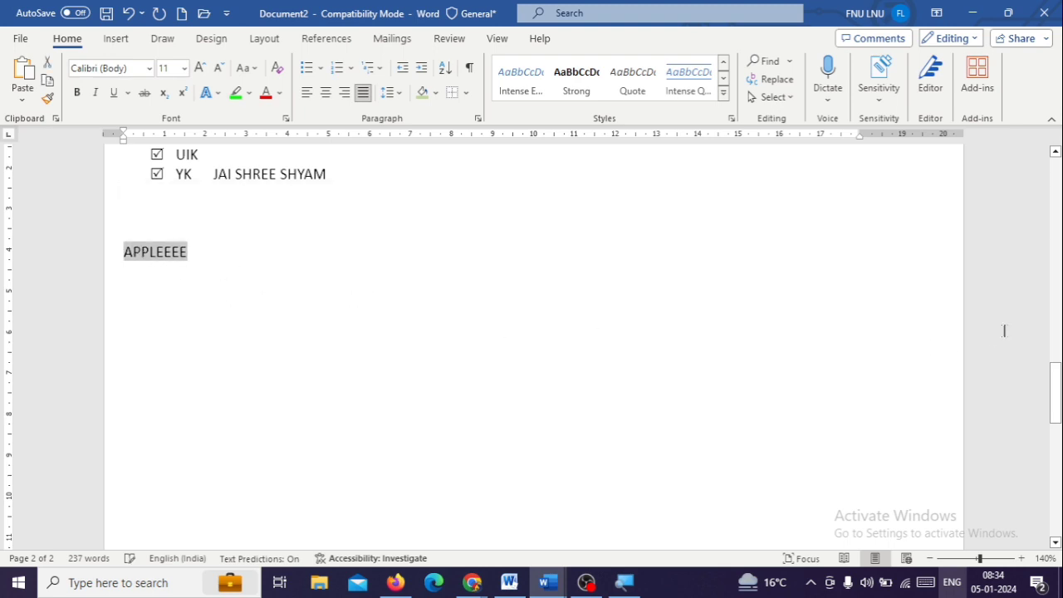
click(929, 73)
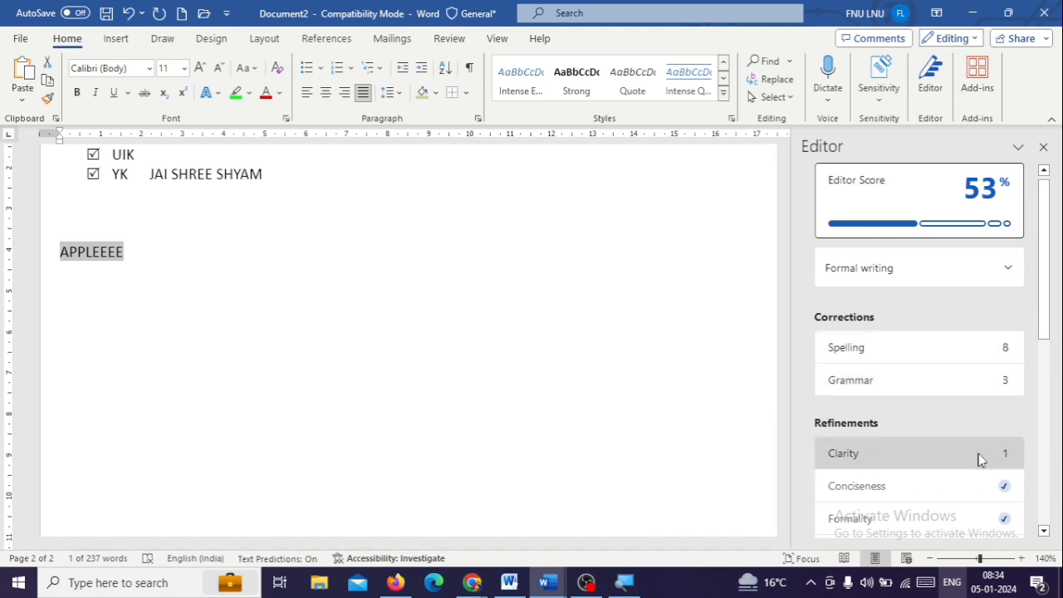
scroll(976, 453, down, 1)
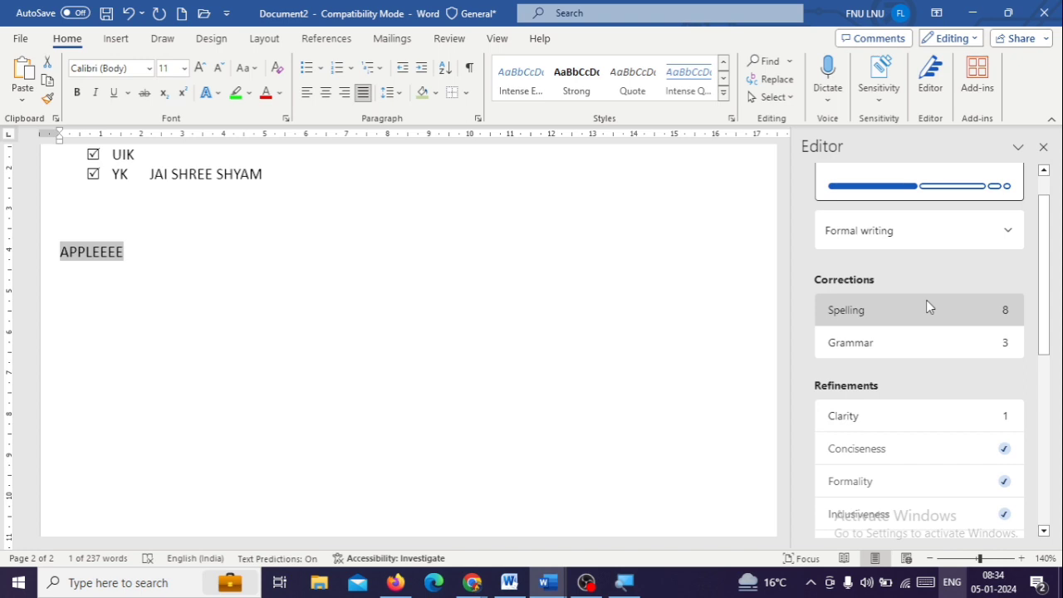
scroll(921, 312, down, 4)
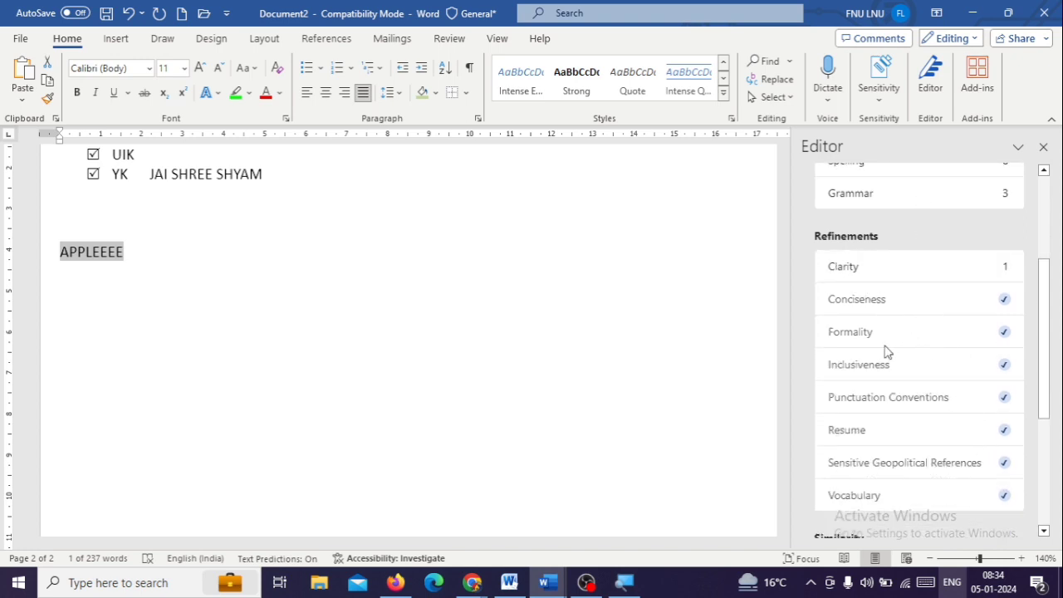
scroll(902, 498, down, 2)
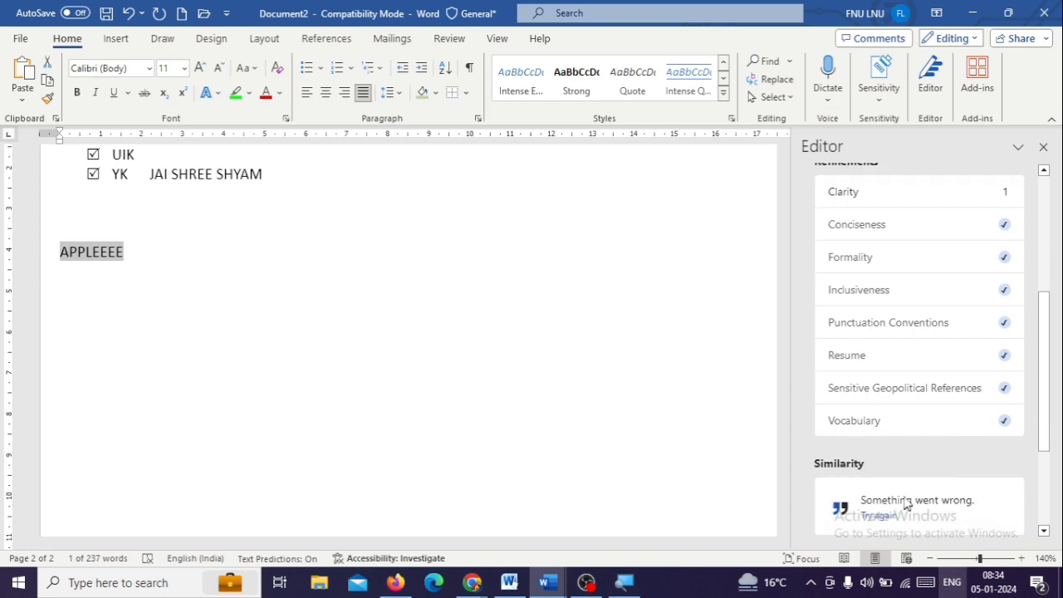
scroll(944, 468, down, 4)
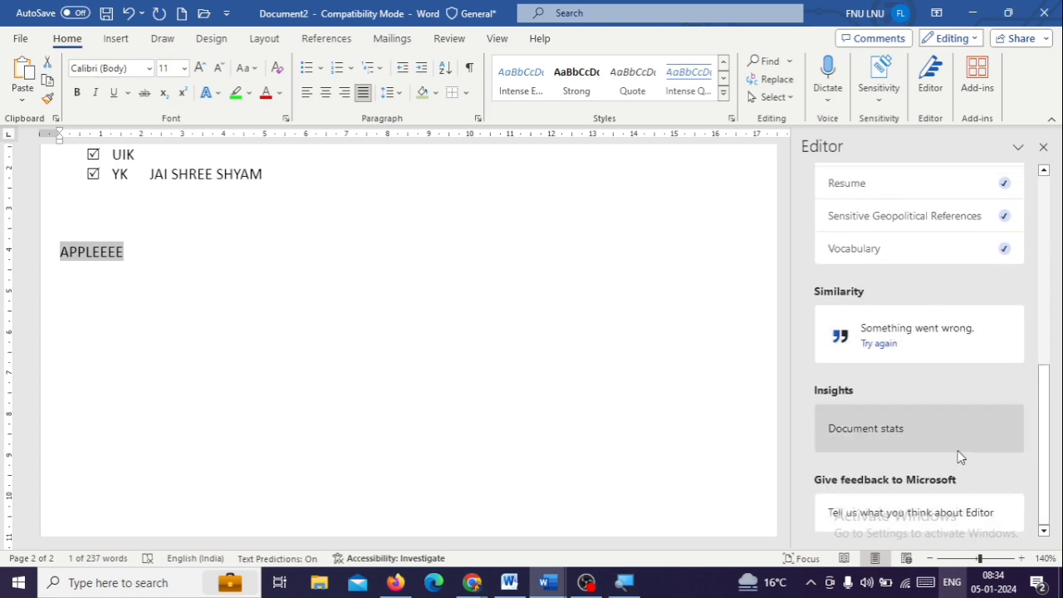
scroll(960, 453, up, 6)
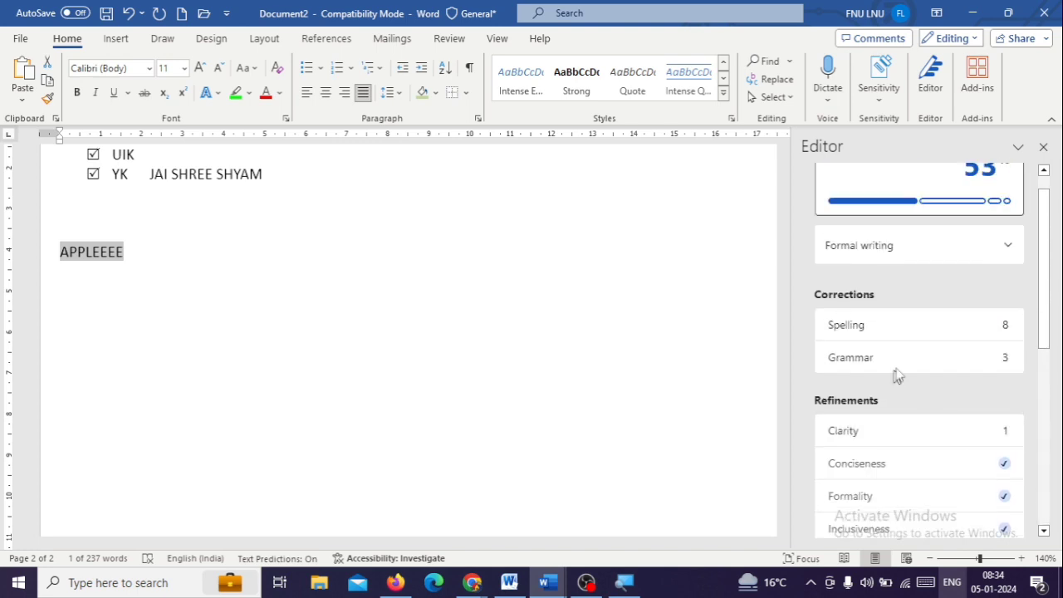
Ignore once the Editor's grammar suggestion for the "o" after "struggles", and reopen the Editor overview
click(928, 360)
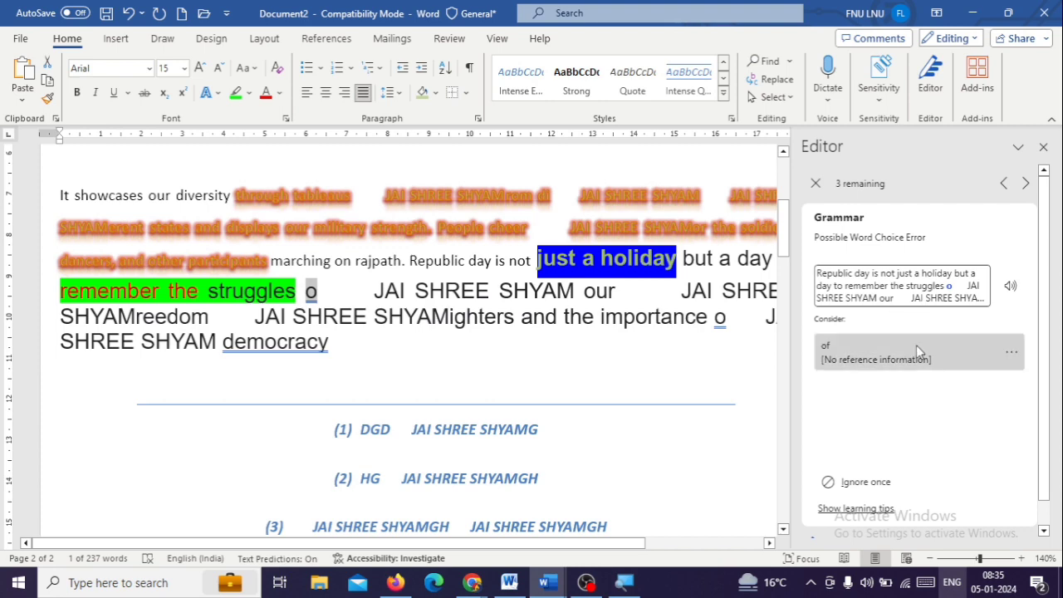
scroll(927, 435, down, 1)
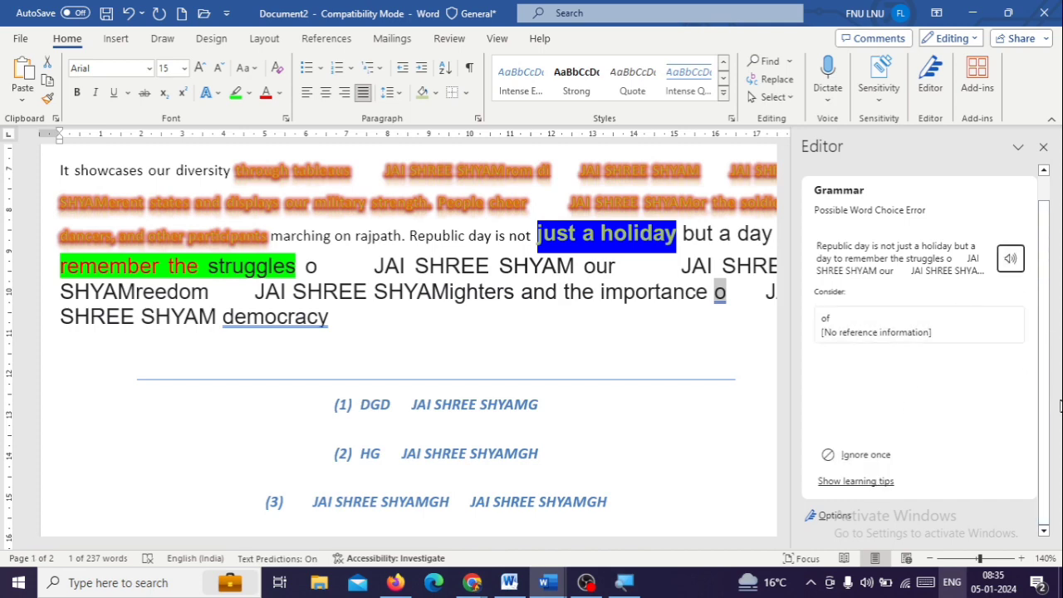
click(1043, 150)
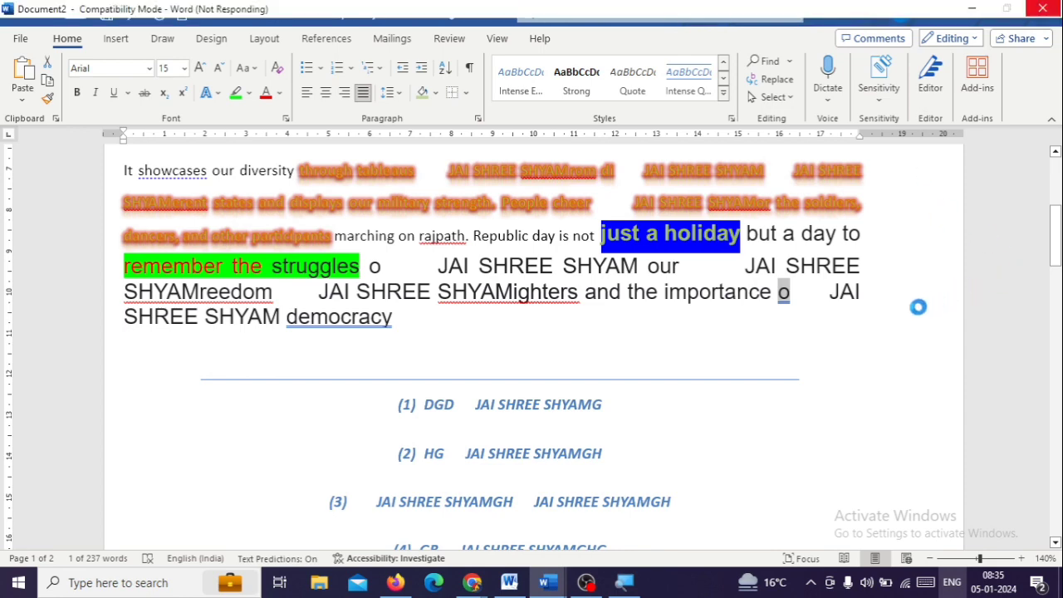
click(931, 90)
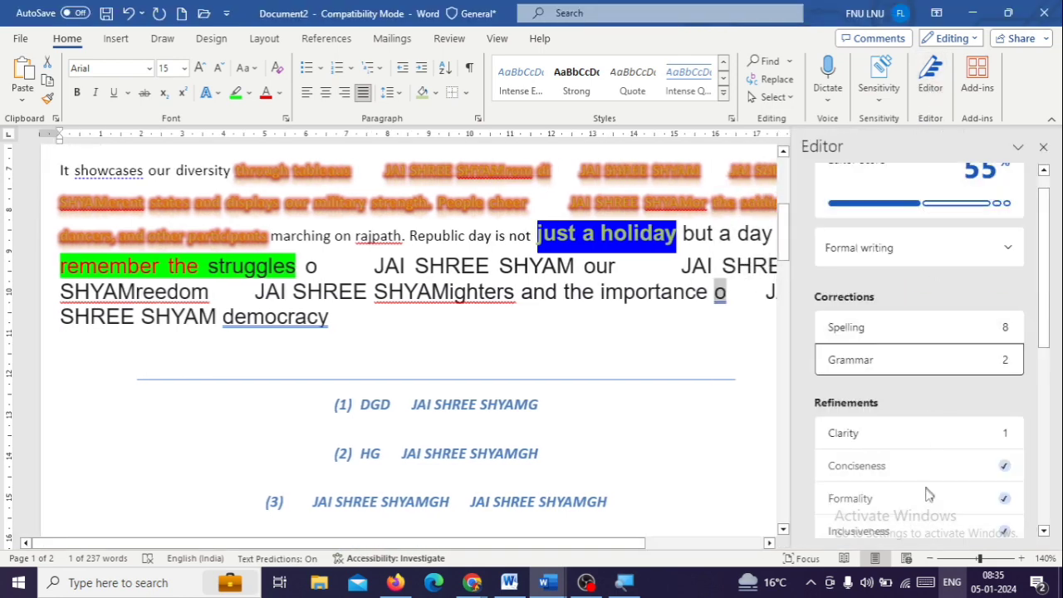
Review the Editor's spelling corrections, replacing "shudu" with "shade" and "huva" with "hove"
click(914, 324)
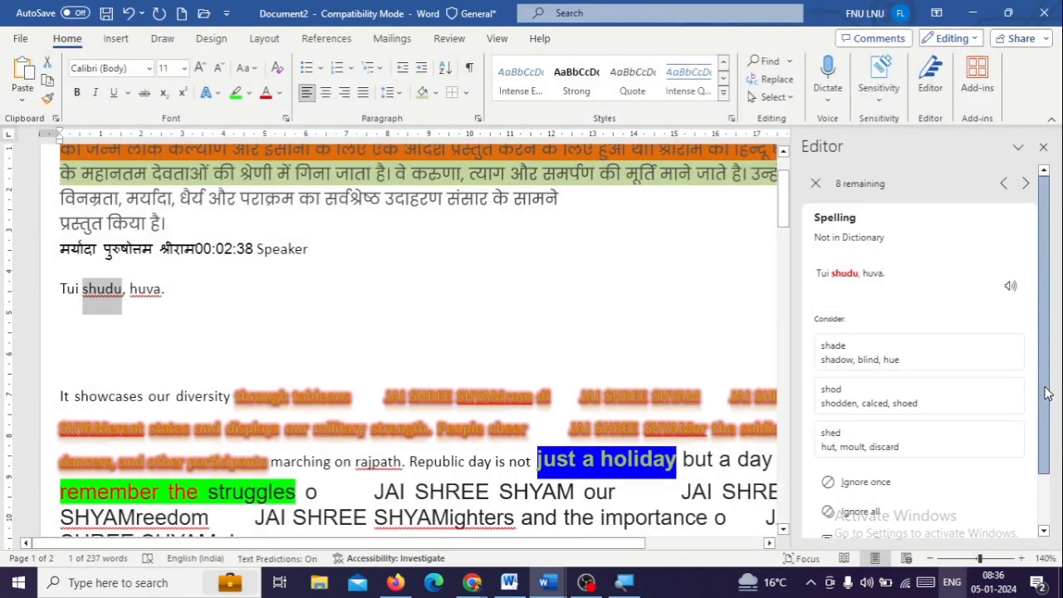
drag(1047, 394, 1043, 453)
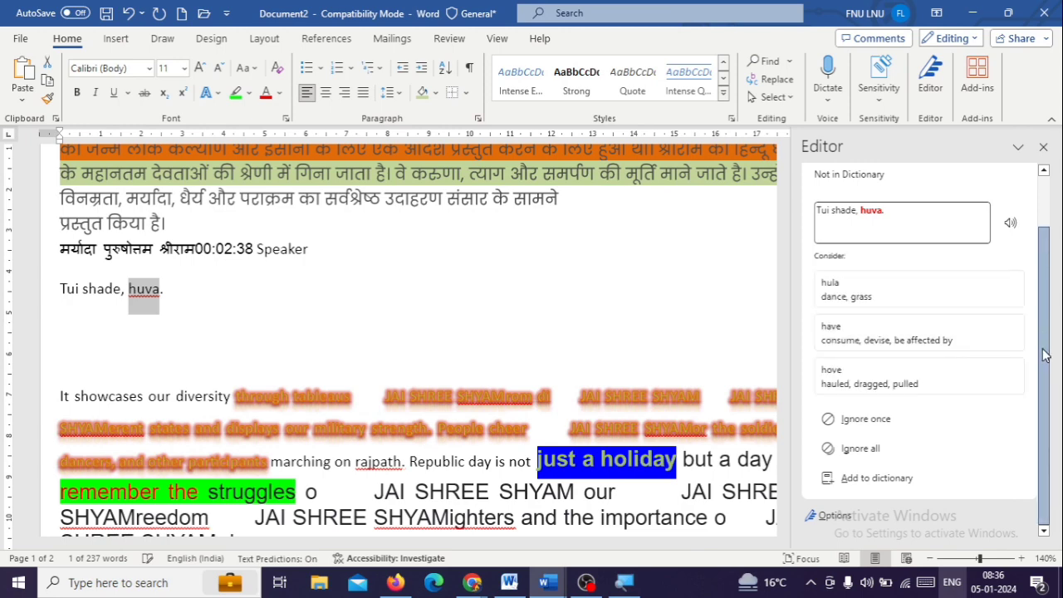
click(962, 393)
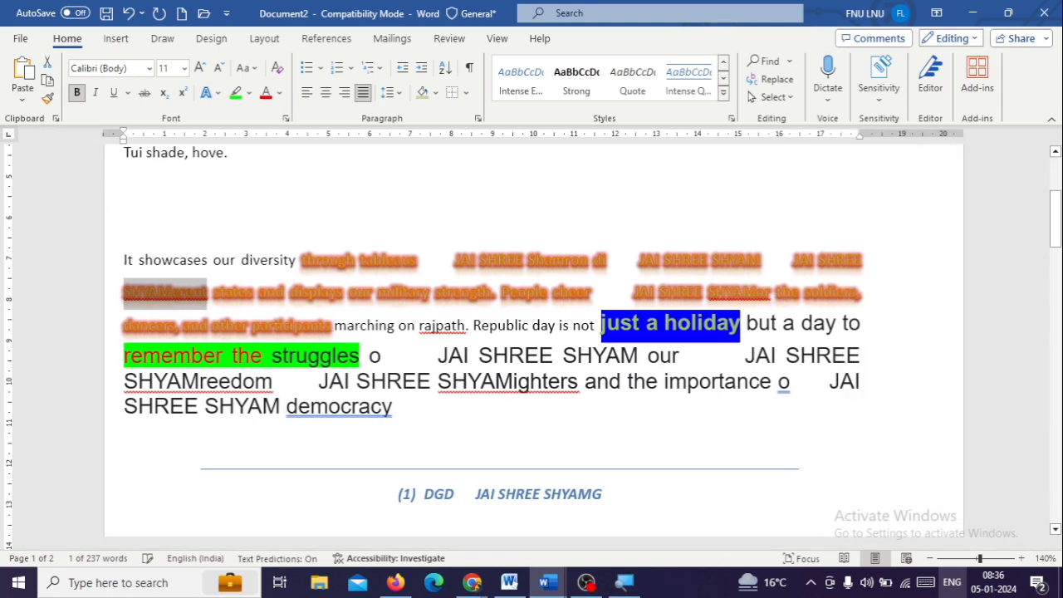
Delete the entire contents of the document to leave a blank page
scroll(513, 363, down, 5)
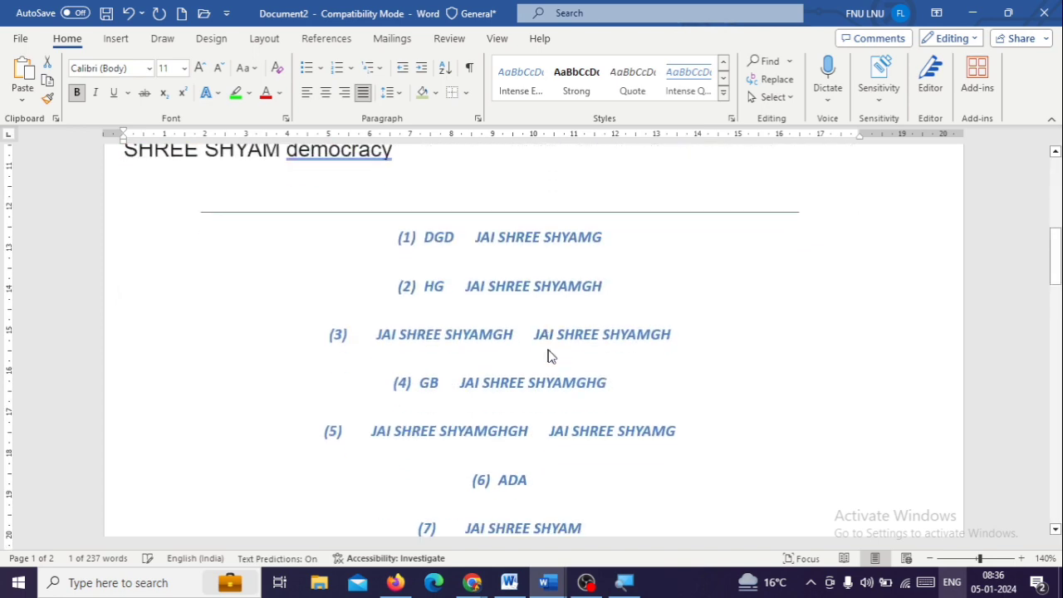
click(765, 397)
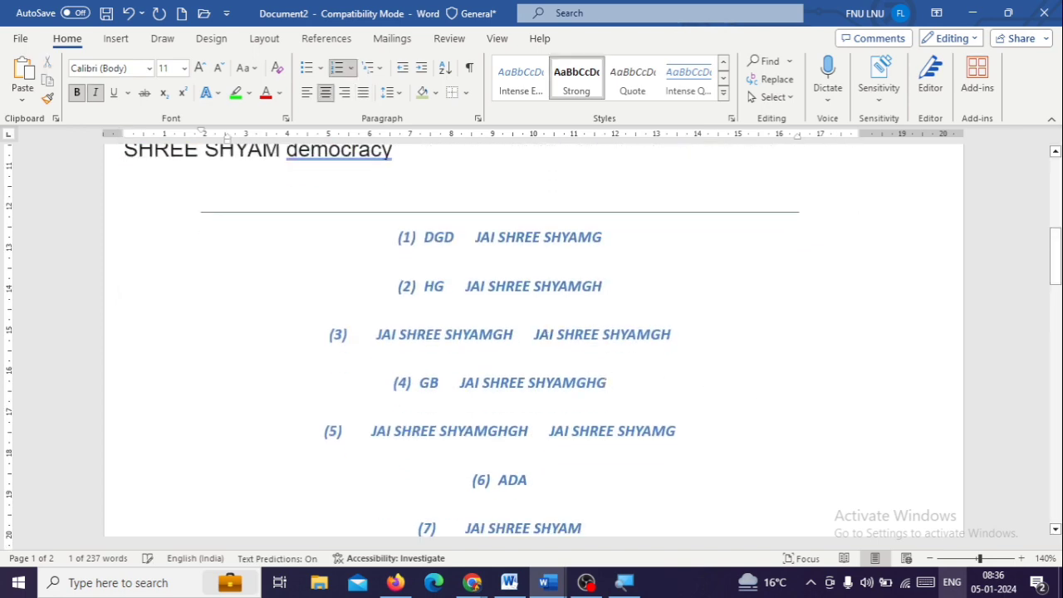
key(ctrl+a)
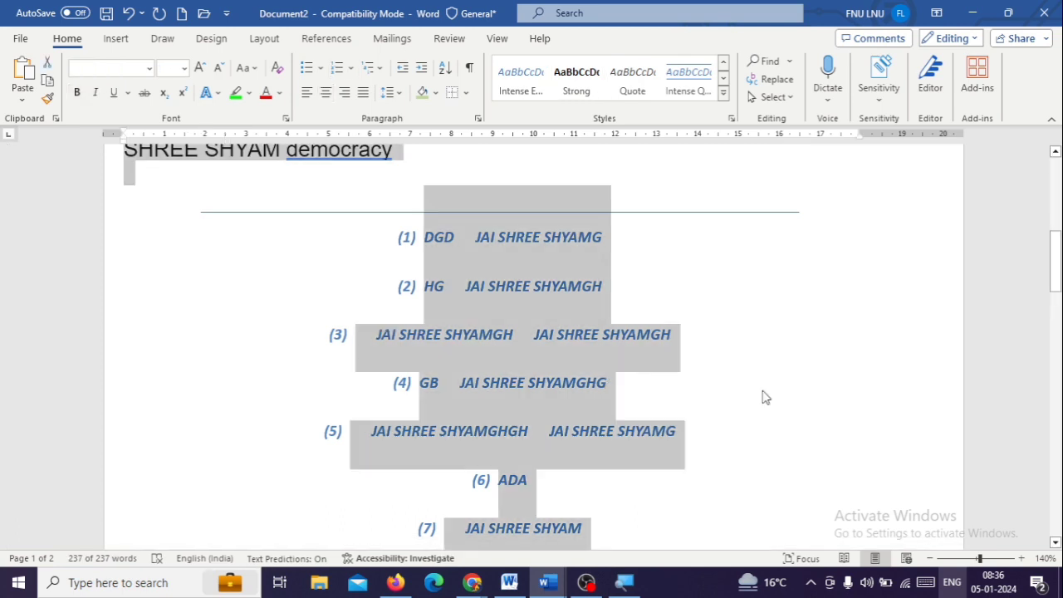
key(BackSpace)
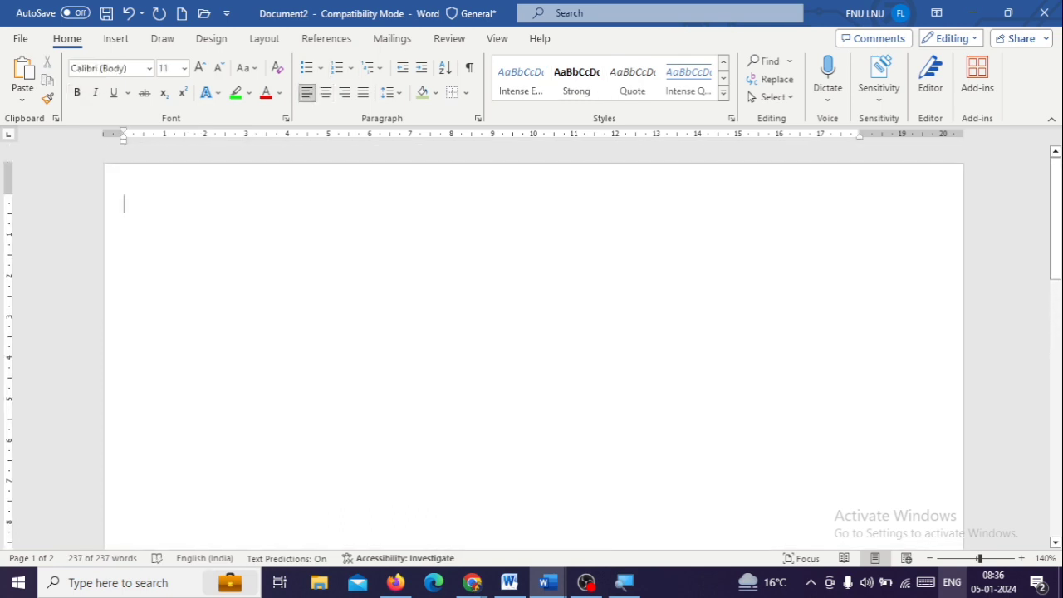
Add the GPT for Excel Word add-in from the popular add-ins and open its chat
click(978, 79)
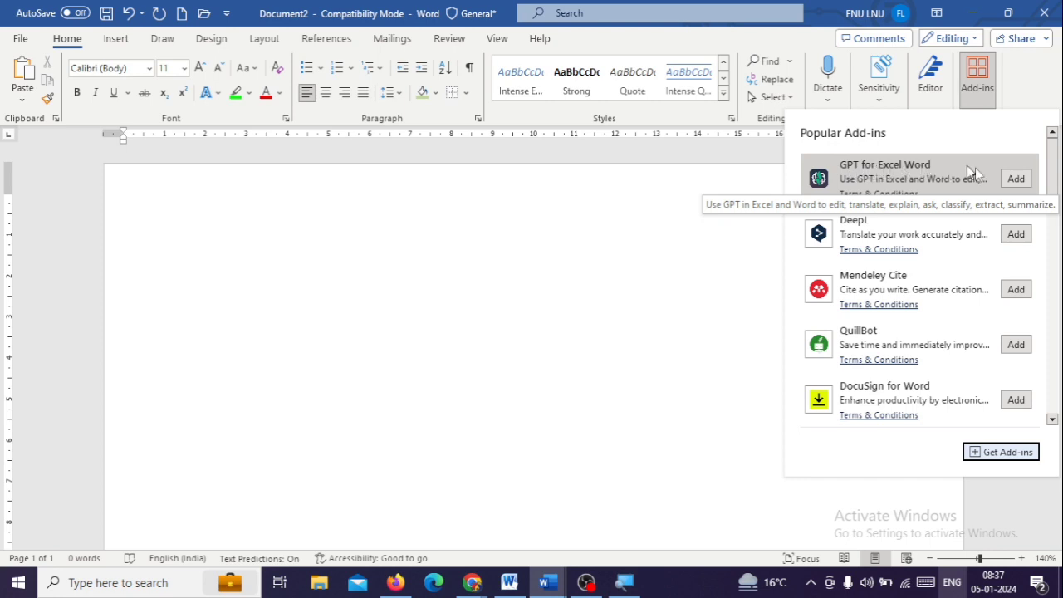
click(1015, 178)
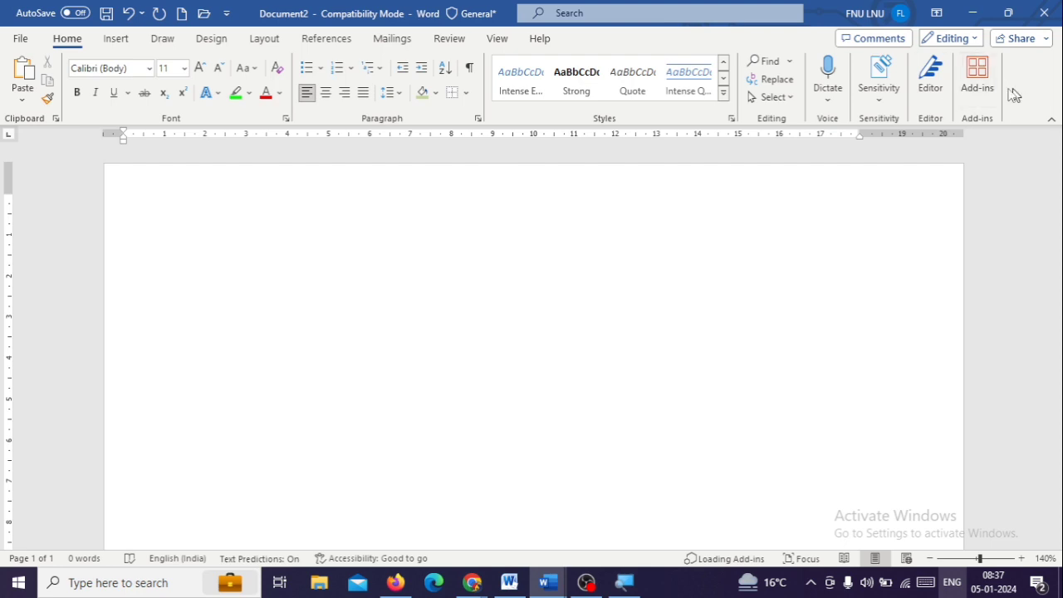
click(984, 96)
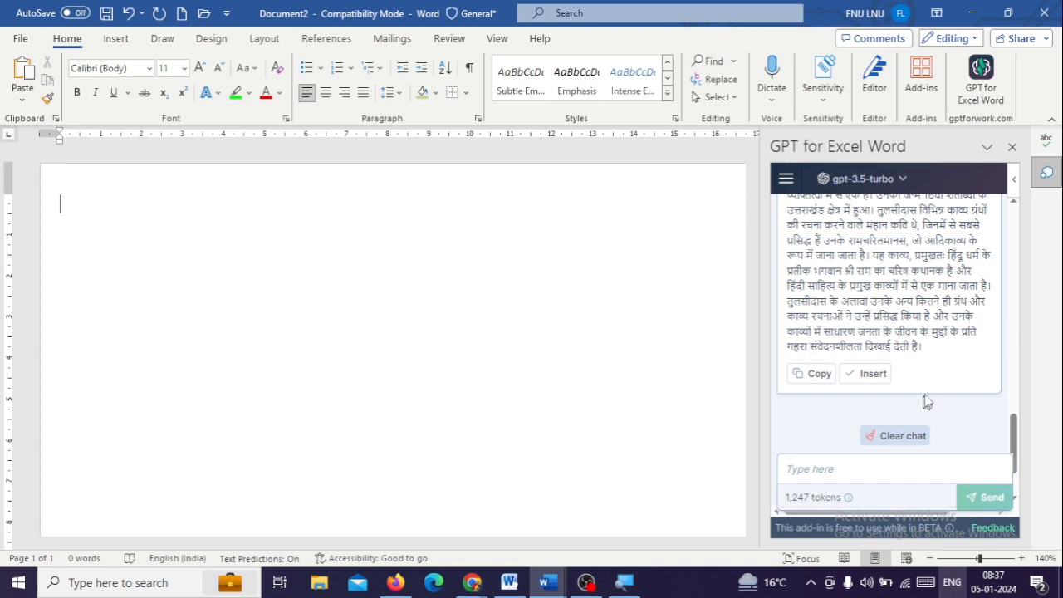
click(875, 470)
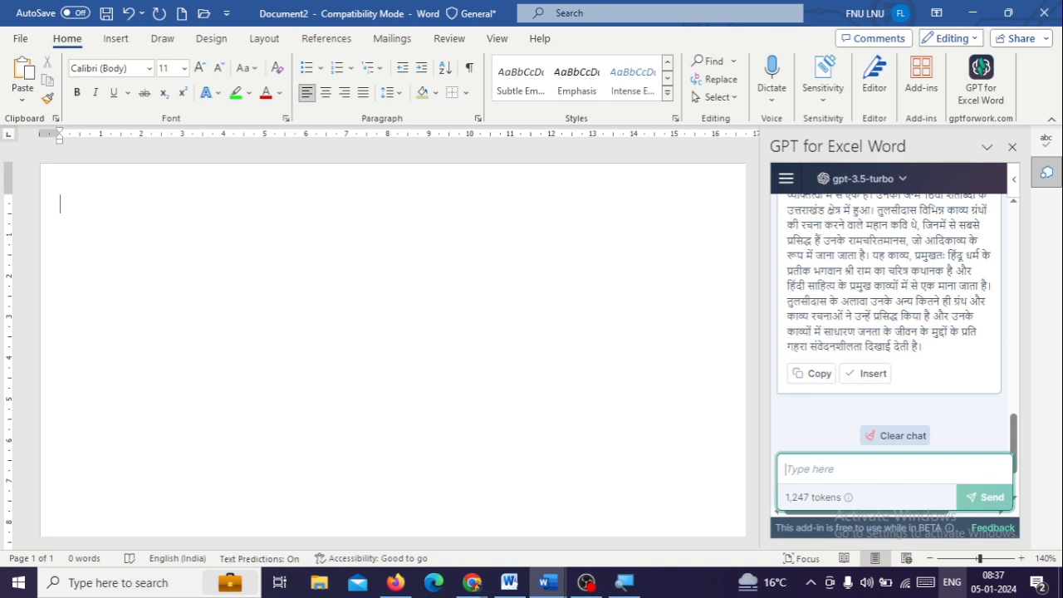
text(BHA)
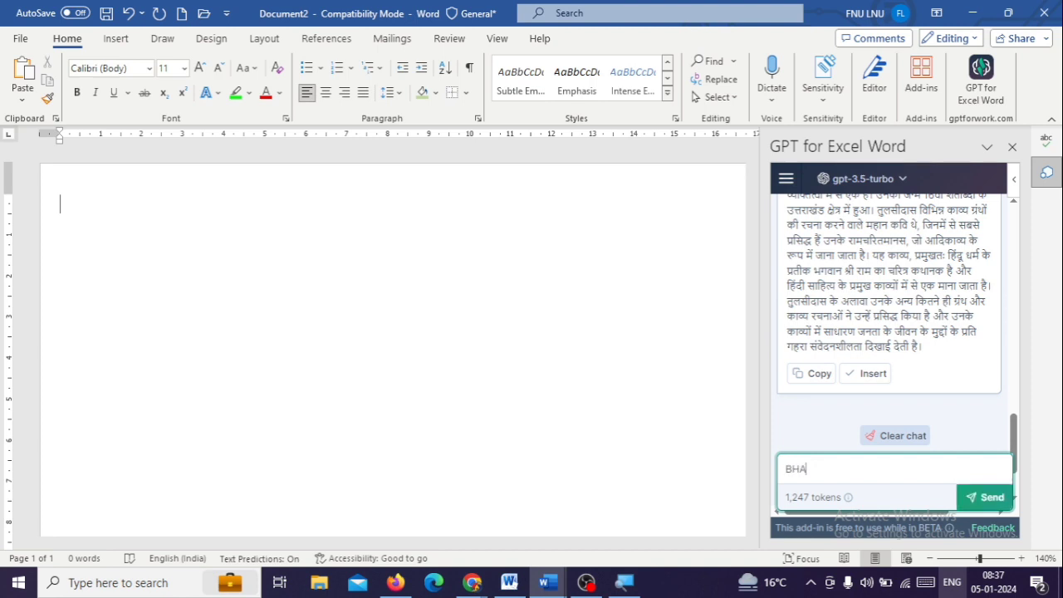
text(GAT SINGH)
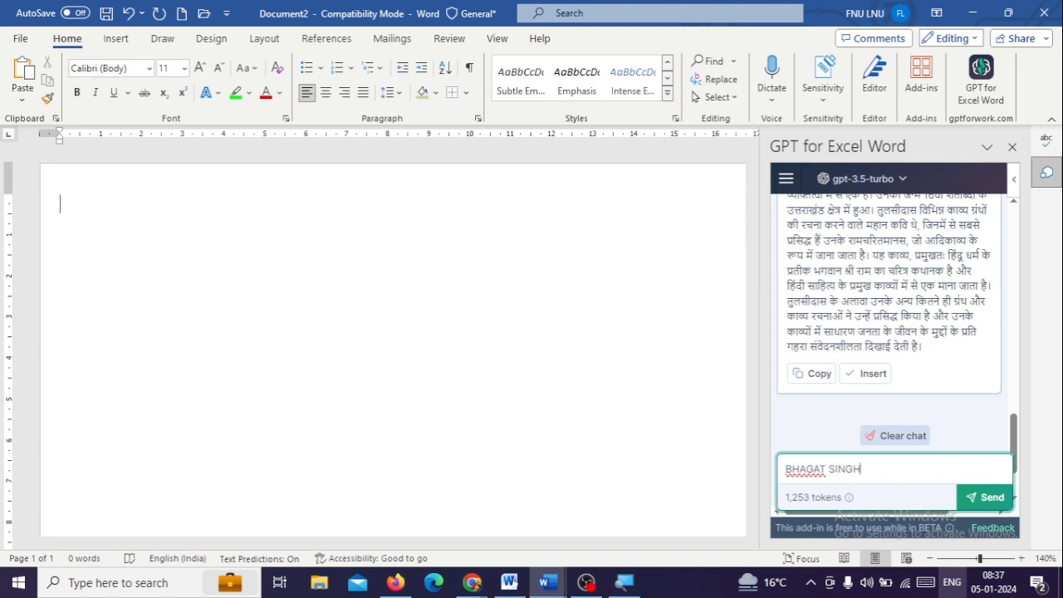
text(S)
key(BackSpace)
key(BackSpace)
key(BackSpace)
key(BackSpace)
key(BackSpace)
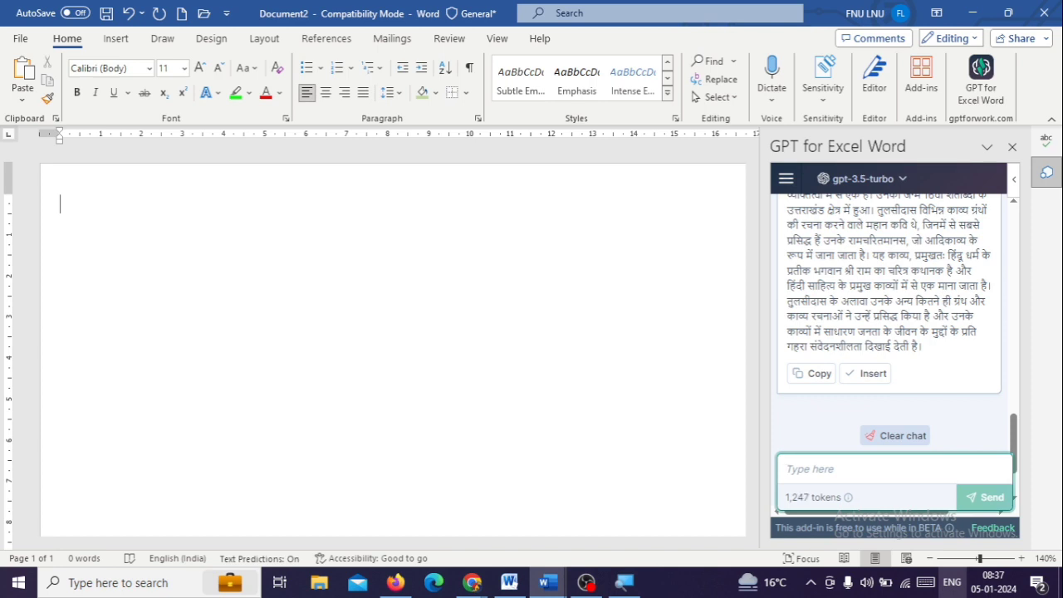
Switch the input language to Hindi Google Input Tools and send the add-in the prompt "भगत सिंह के बारे में लिख के दो"
click(952, 582)
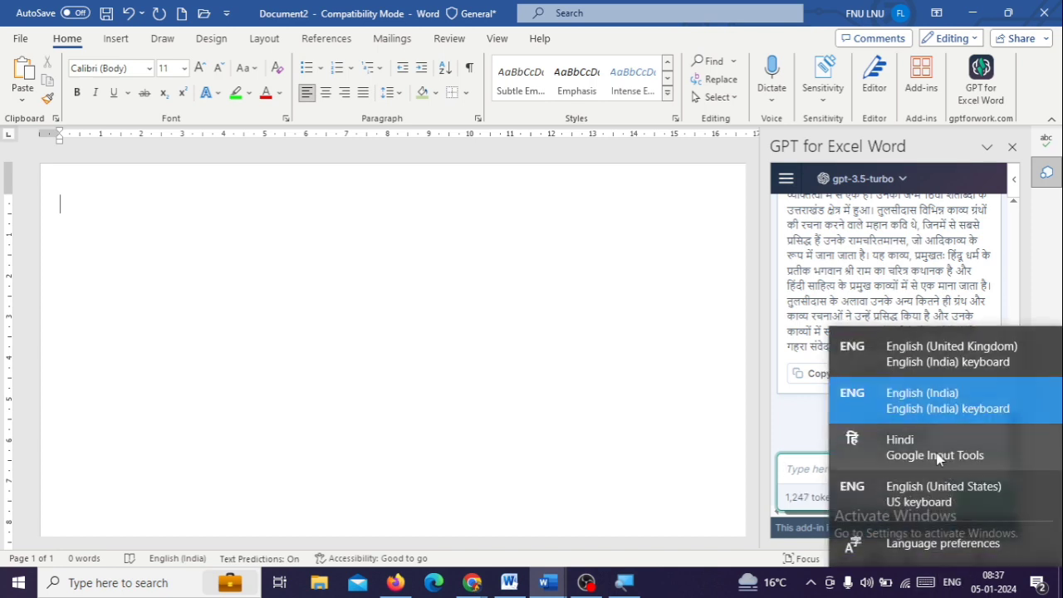
click(937, 460)
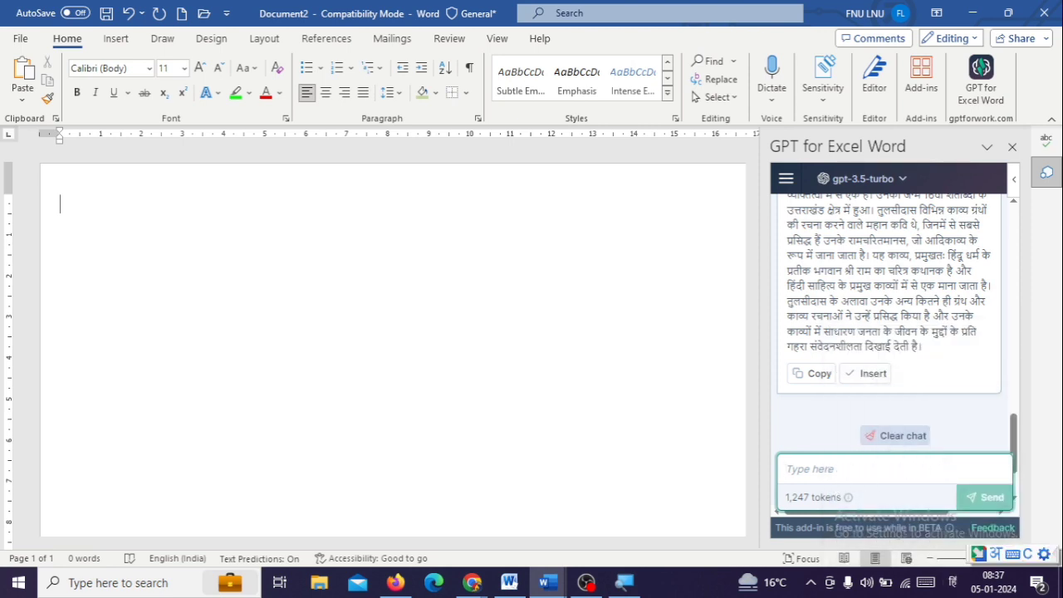
click(866, 469)
text(BHAGAT)
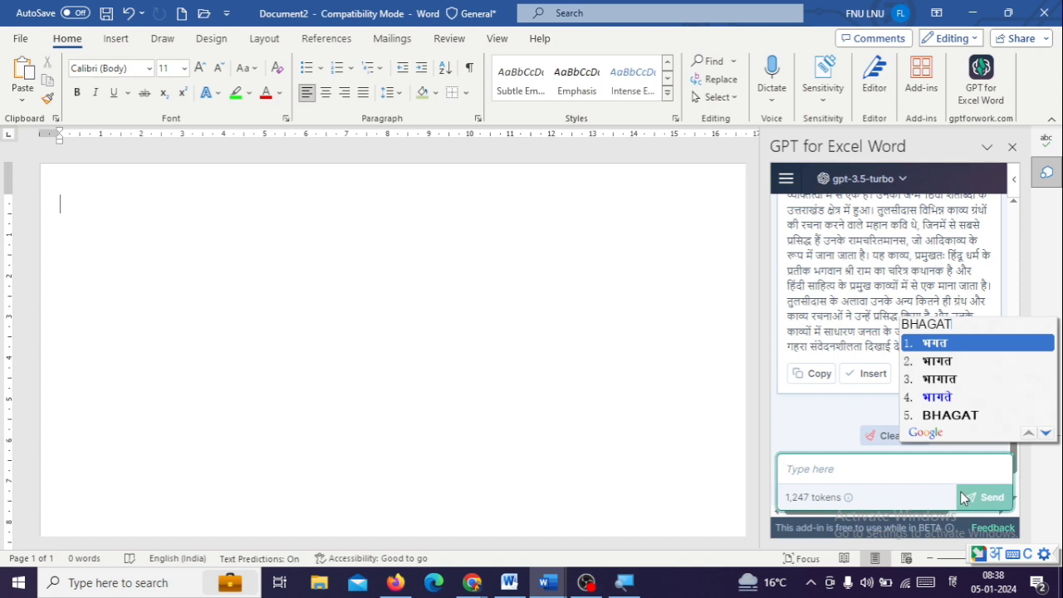
text(SINGH)
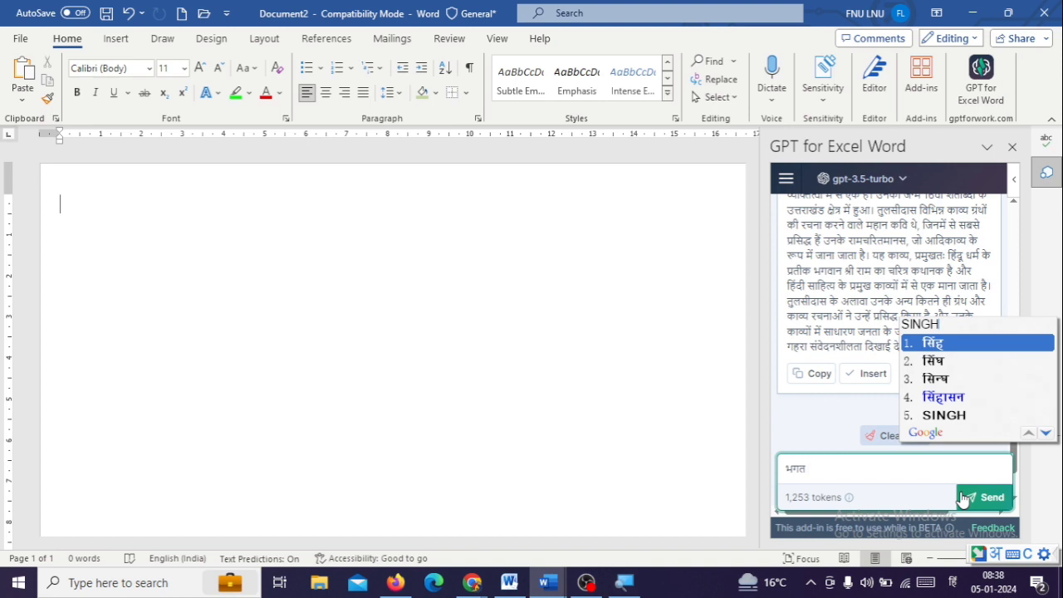
key(space)
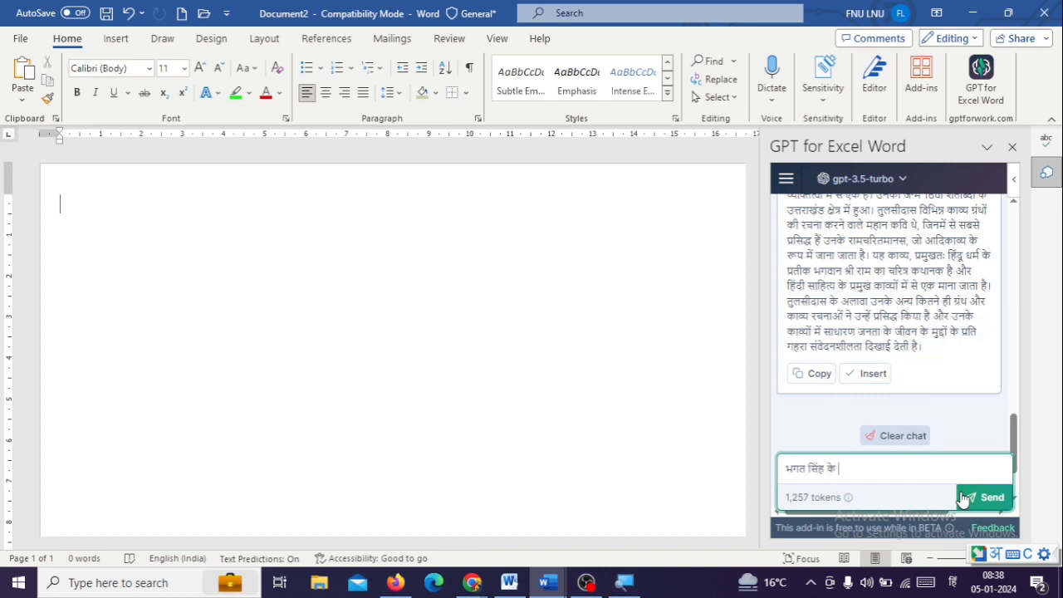
text(KE BARE)
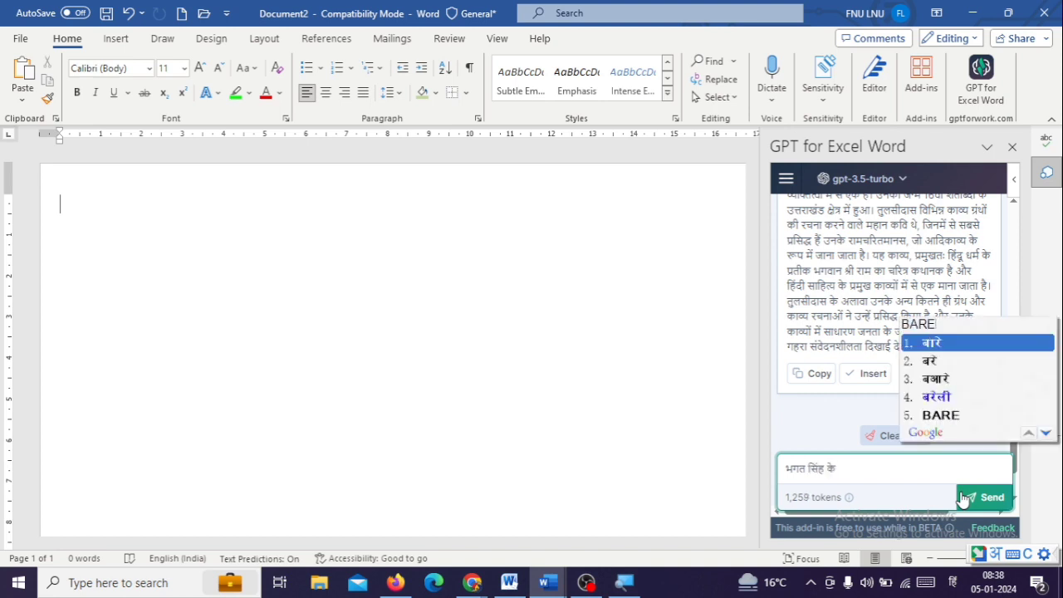
key(space)
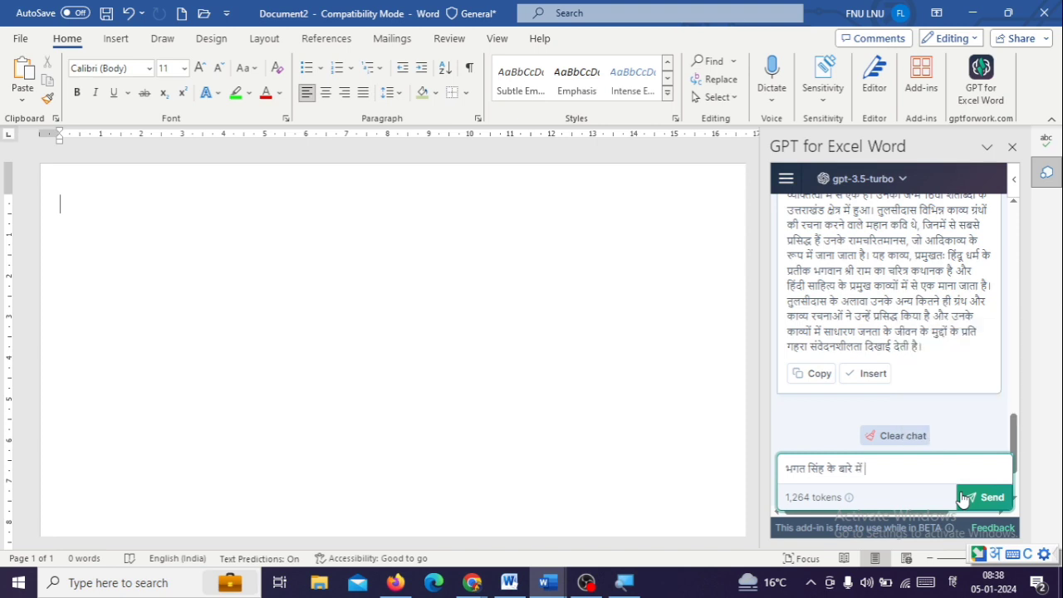
text(LIKH)
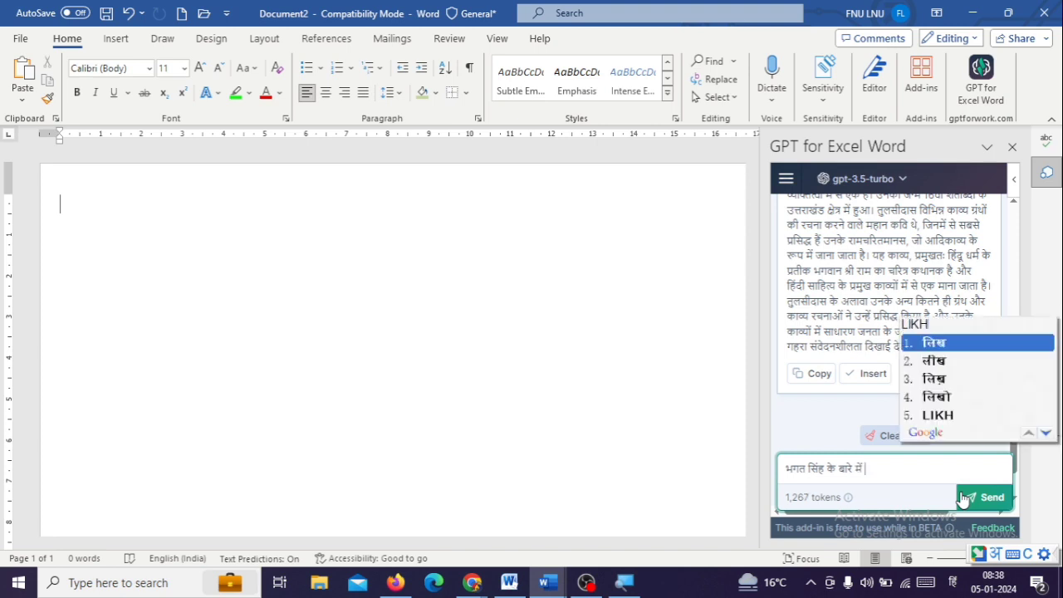
key(space)
text(KE )
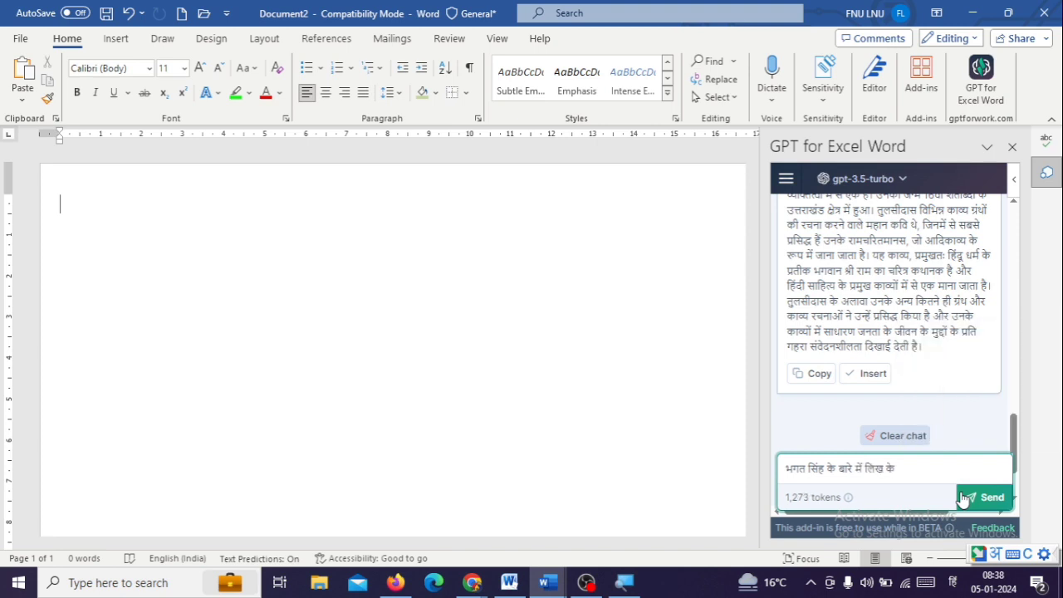
text(DO)
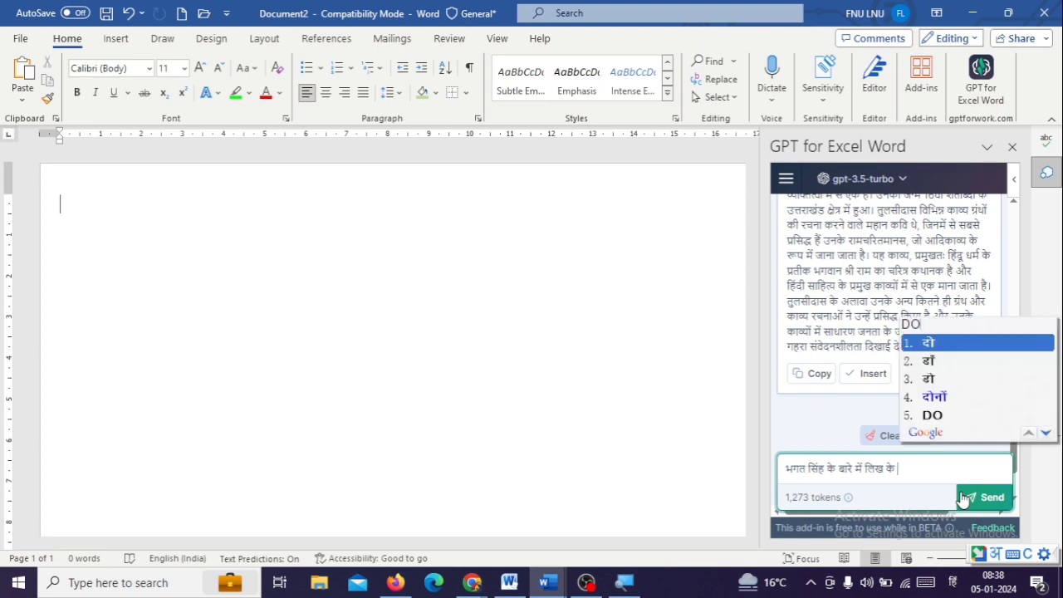
key(space)
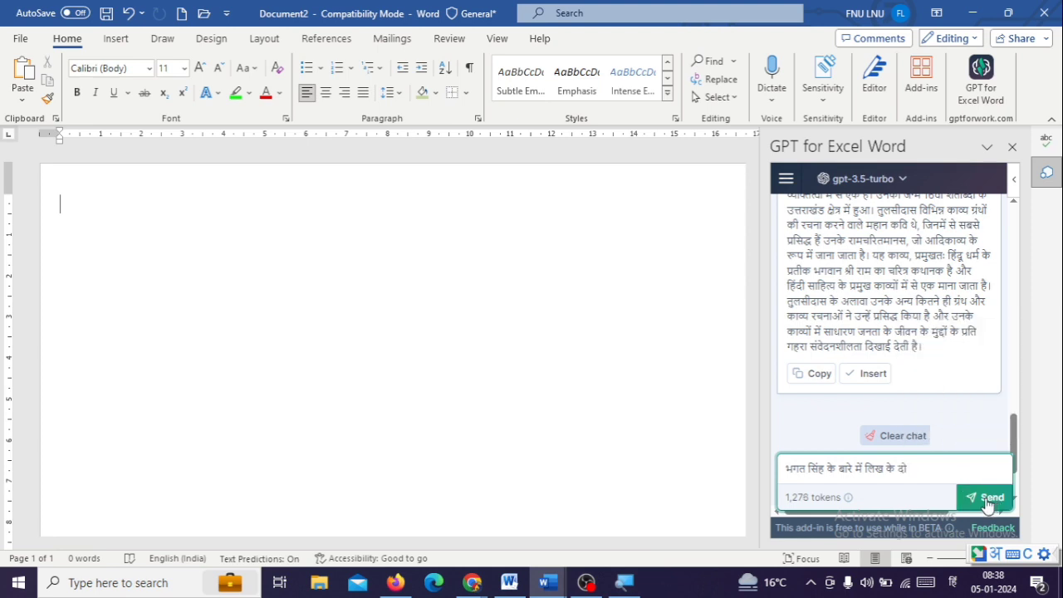
click(987, 503)
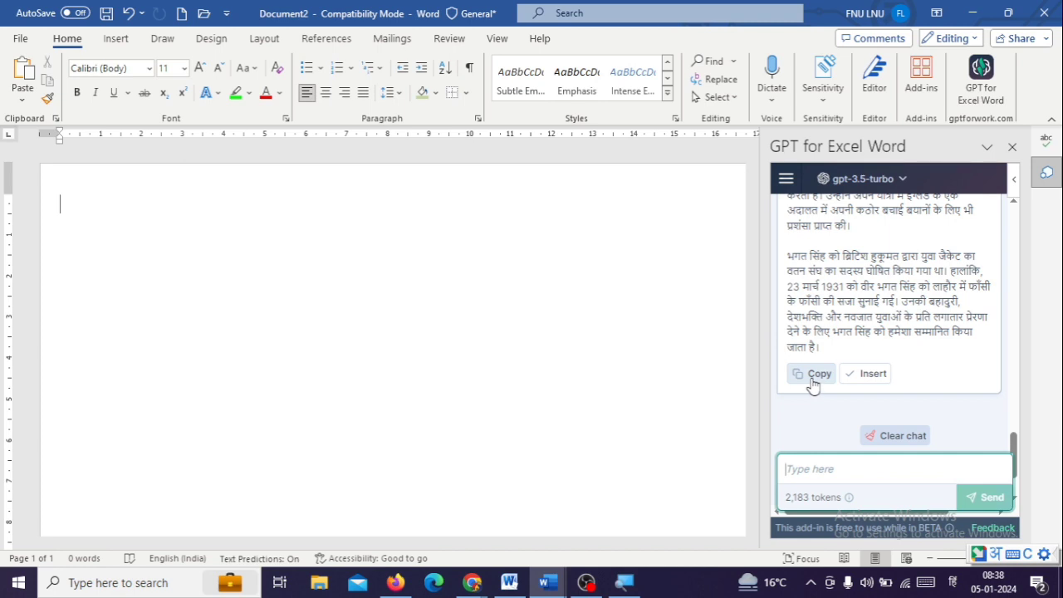
Insert the add-in's generated text about Bhagat Singh into the document and look through it
click(856, 375)
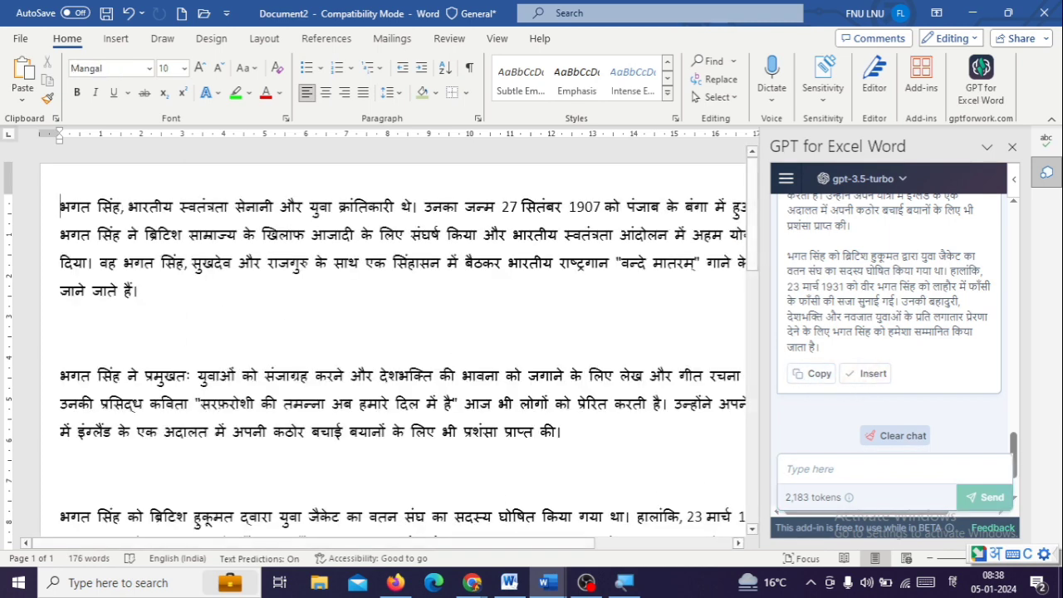
scroll(243, 429, down, 3)
scroll(243, 428, down, 2)
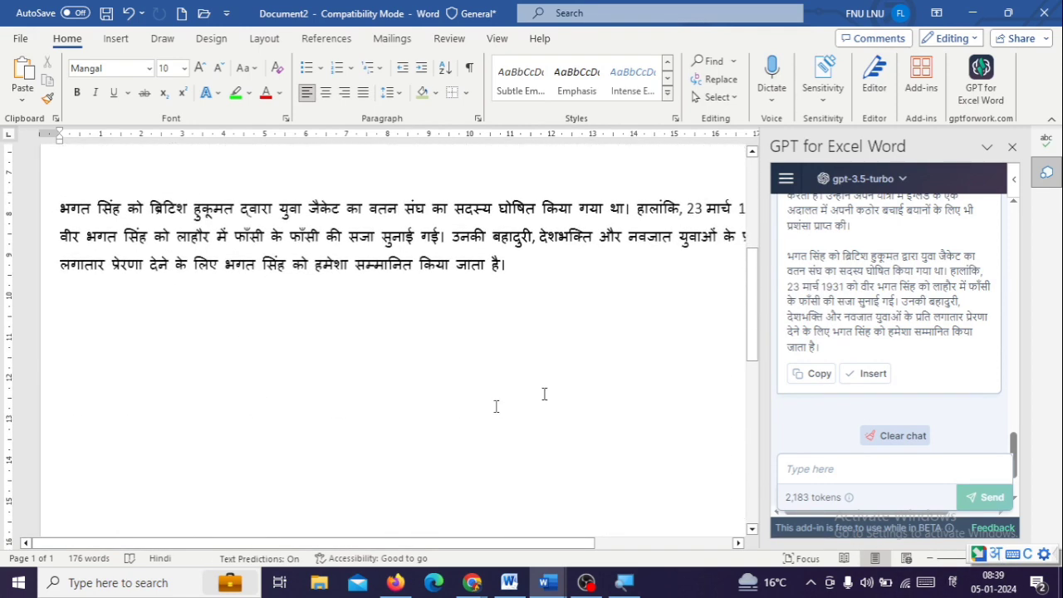
Send the add-in the prompt "स्कूल पर निबंध लिख के दो" and insert the generated essay into the document
click(830, 490)
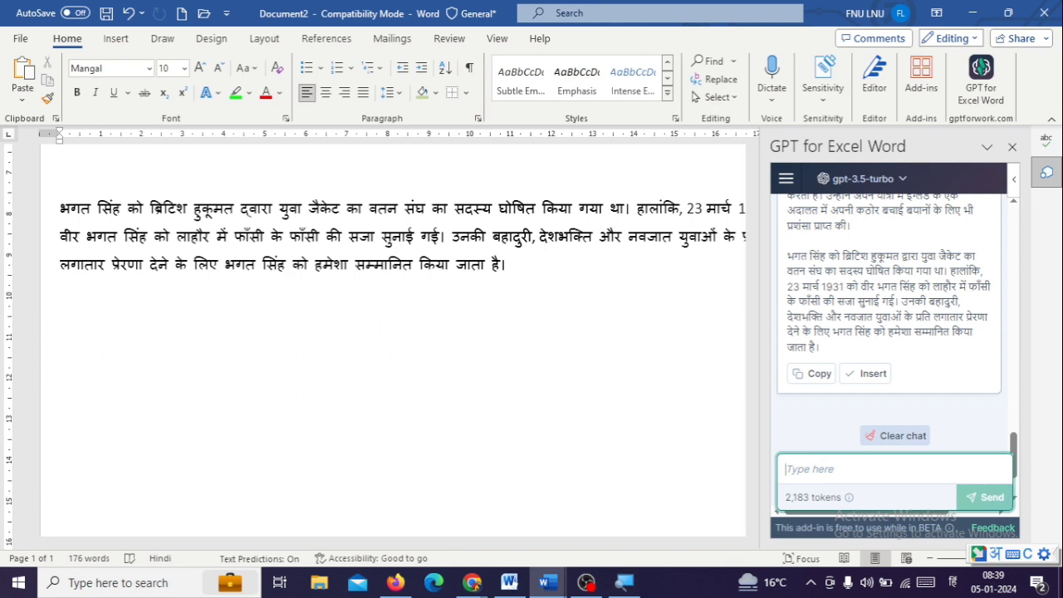
text(school par nibandh)
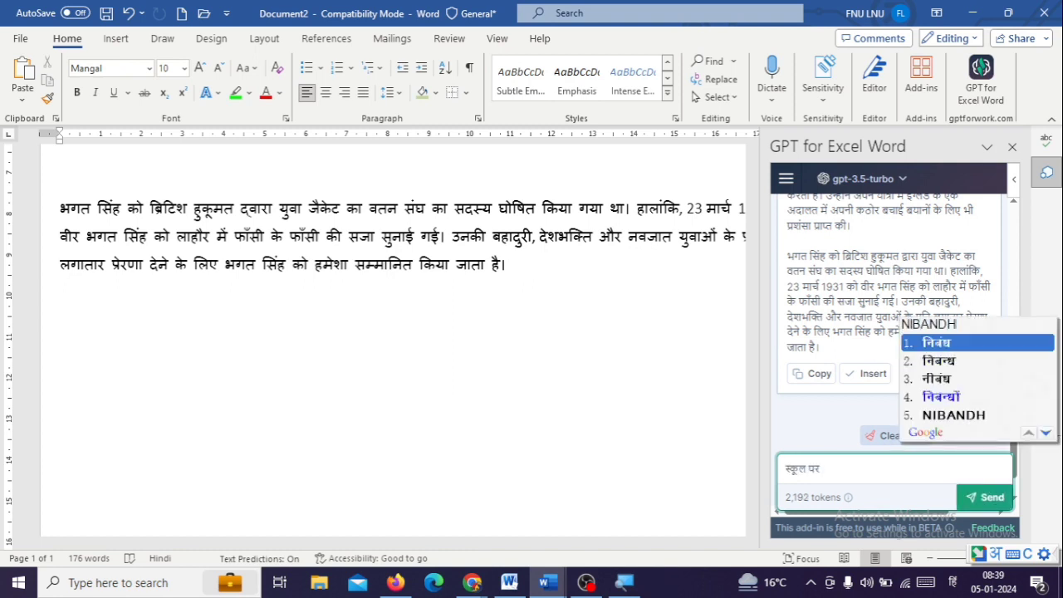
text( likh ke do)
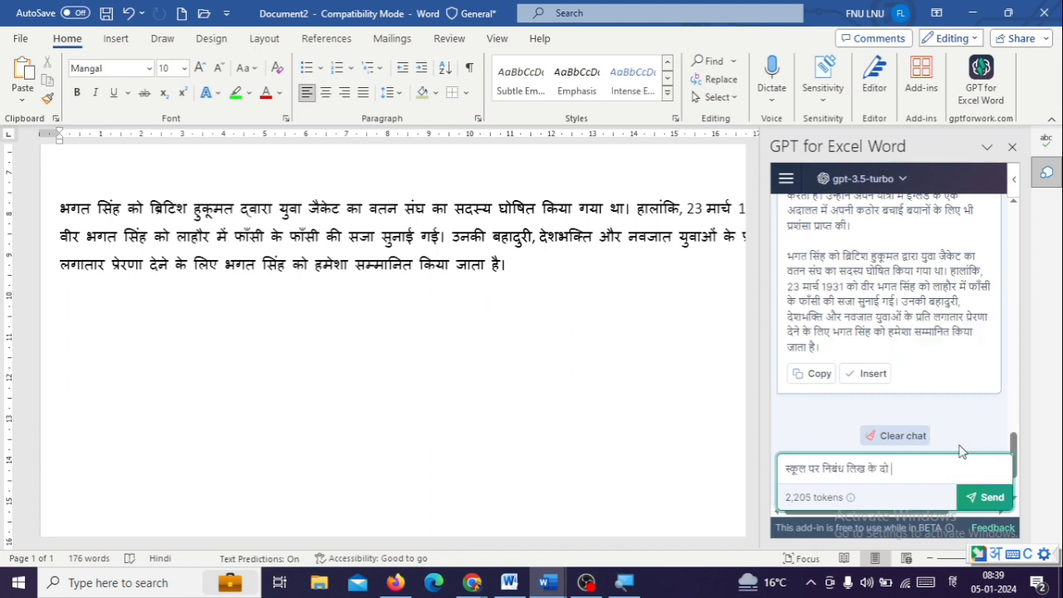
click(987, 500)
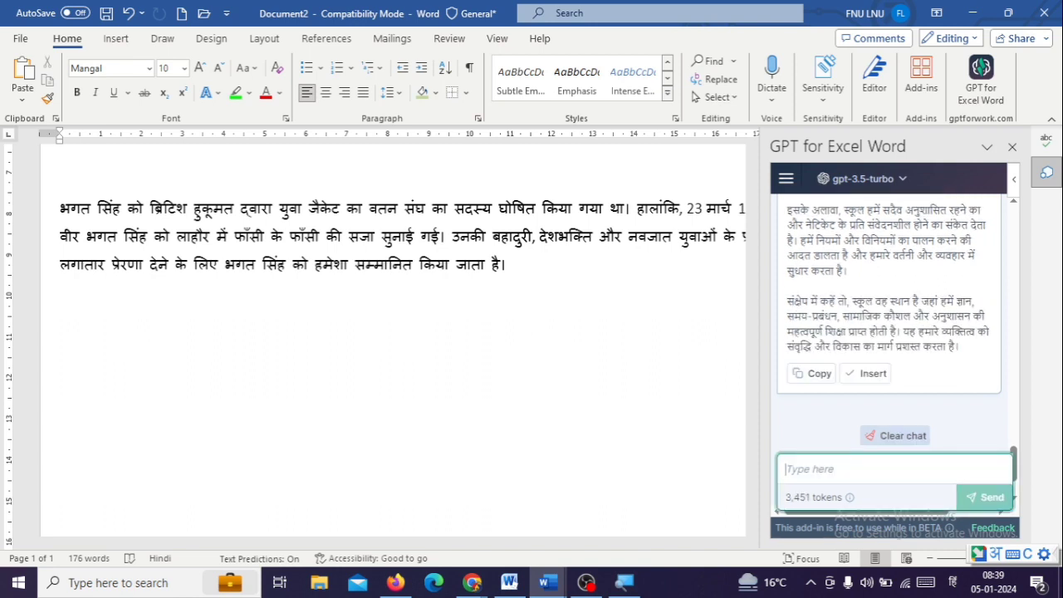
click(870, 373)
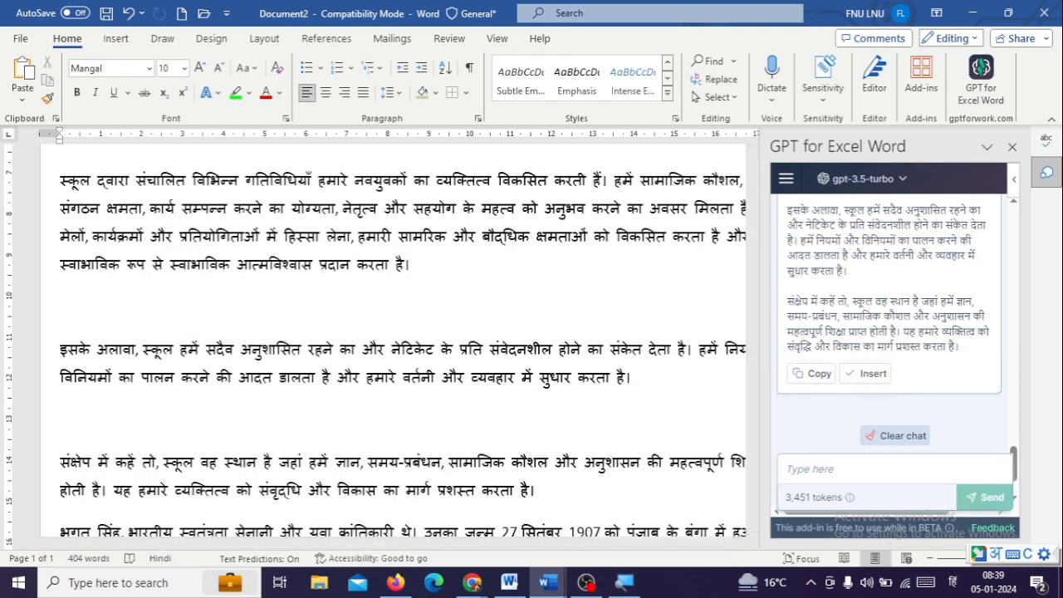
Send the add-in the prompt "कंप्यूटर क्या होता है" and insert the generated answer into the document
click(856, 469)
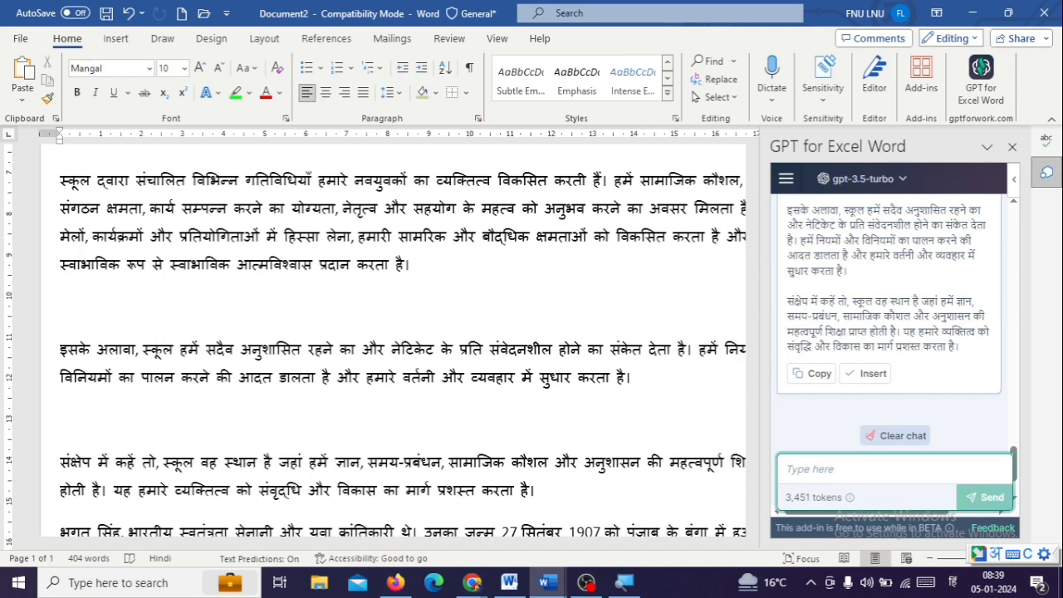
text(computer)
key(space)
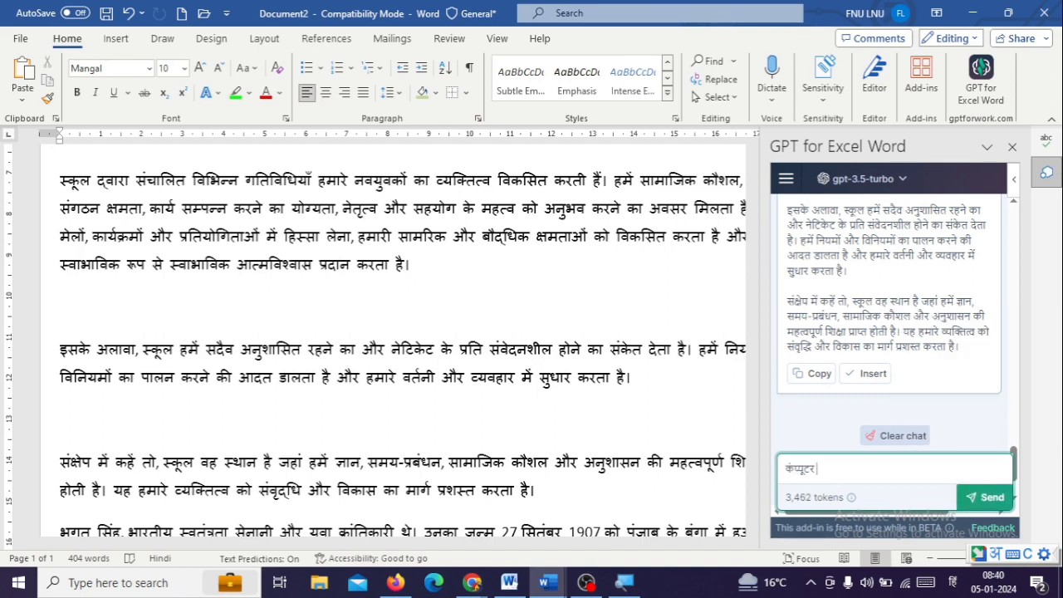
text(kya)
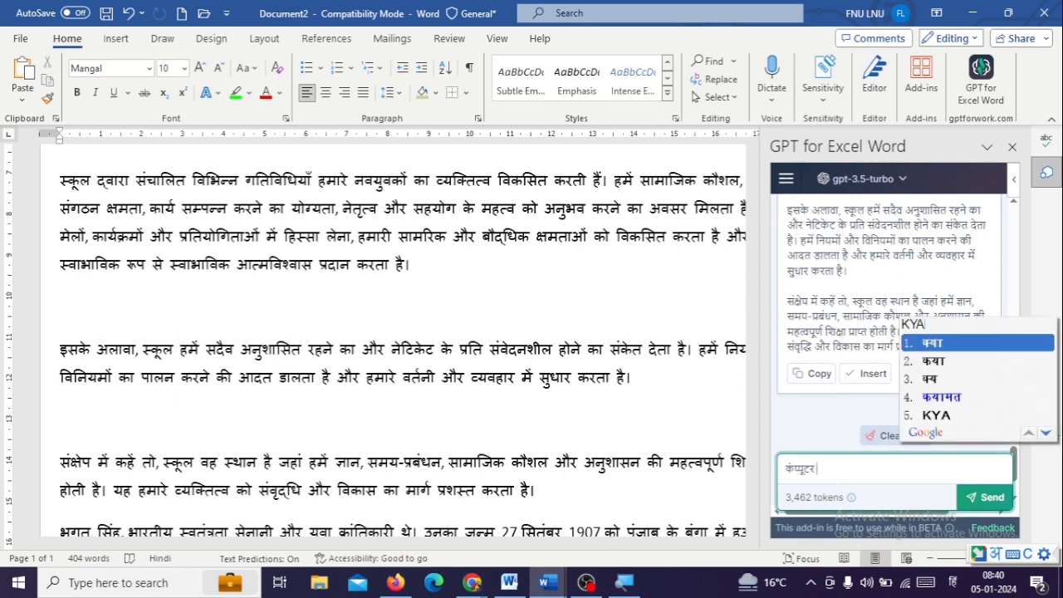
key(space)
text(hota)
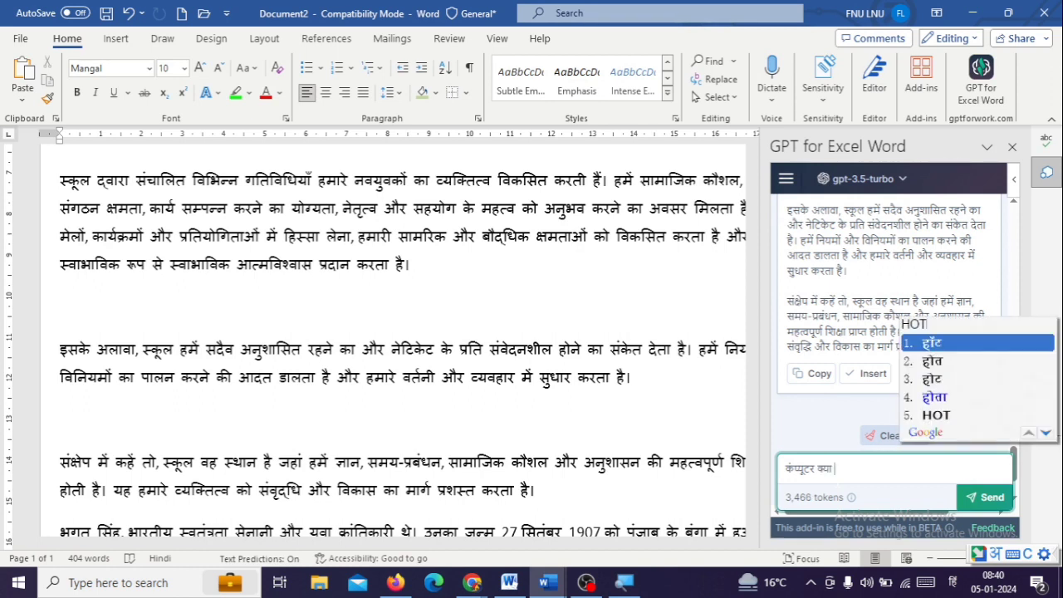
key(space)
text(ha)
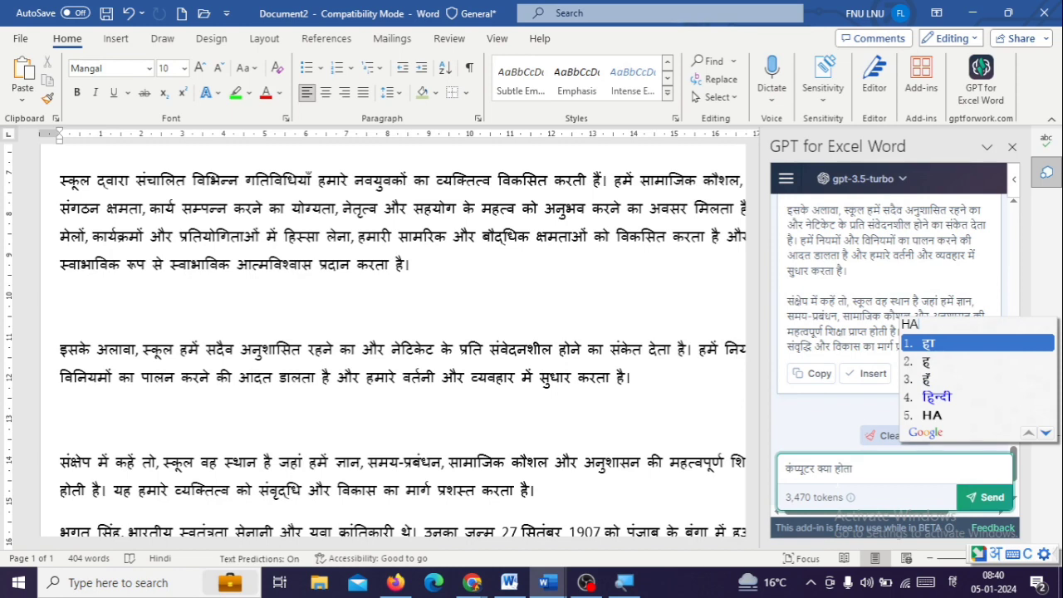
text(i)
key(space)
click(982, 503)
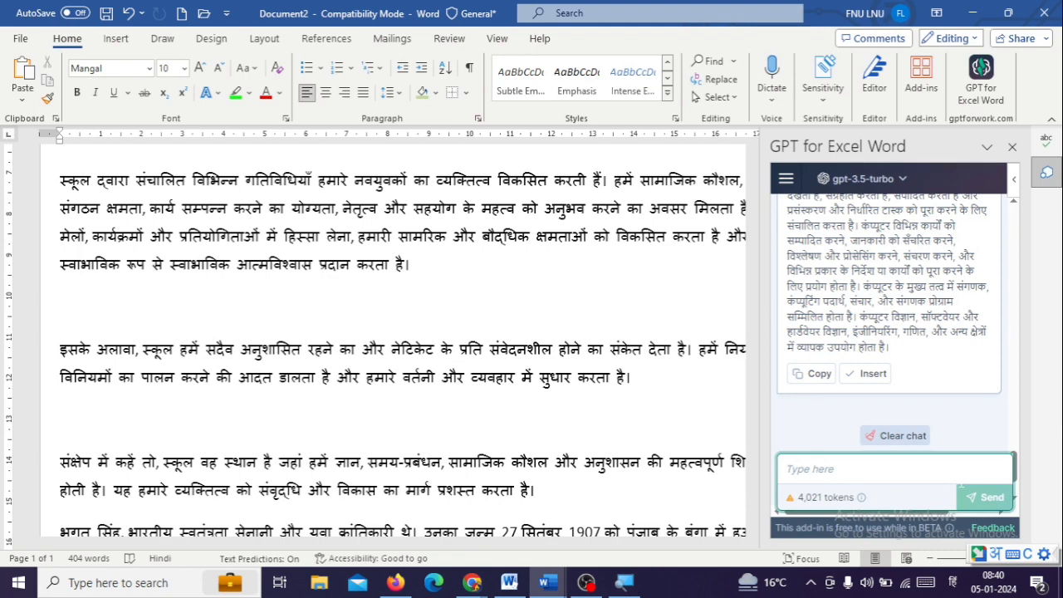
click(882, 373)
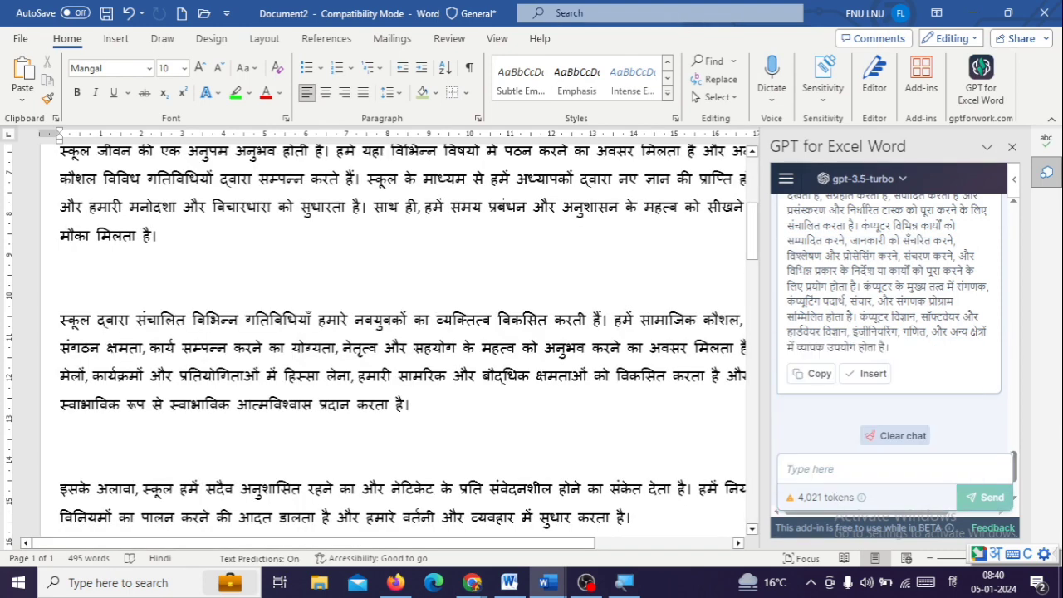
Send the add-in the prompt "smps क्या होता है", keeping "smps" in Latin letters
click(867, 470)
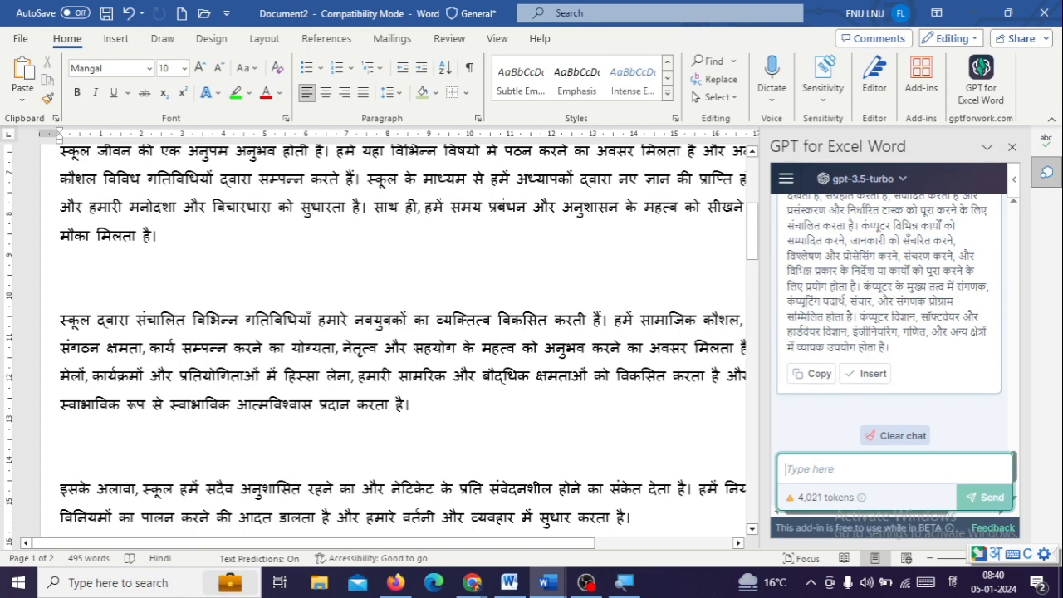
text(sp)
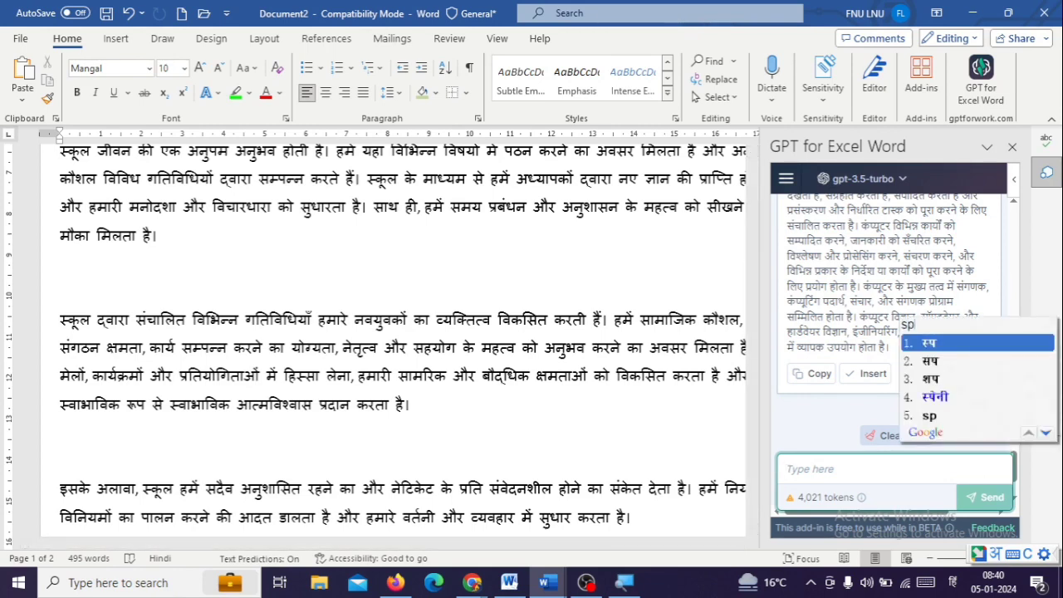
key(BackSpace)
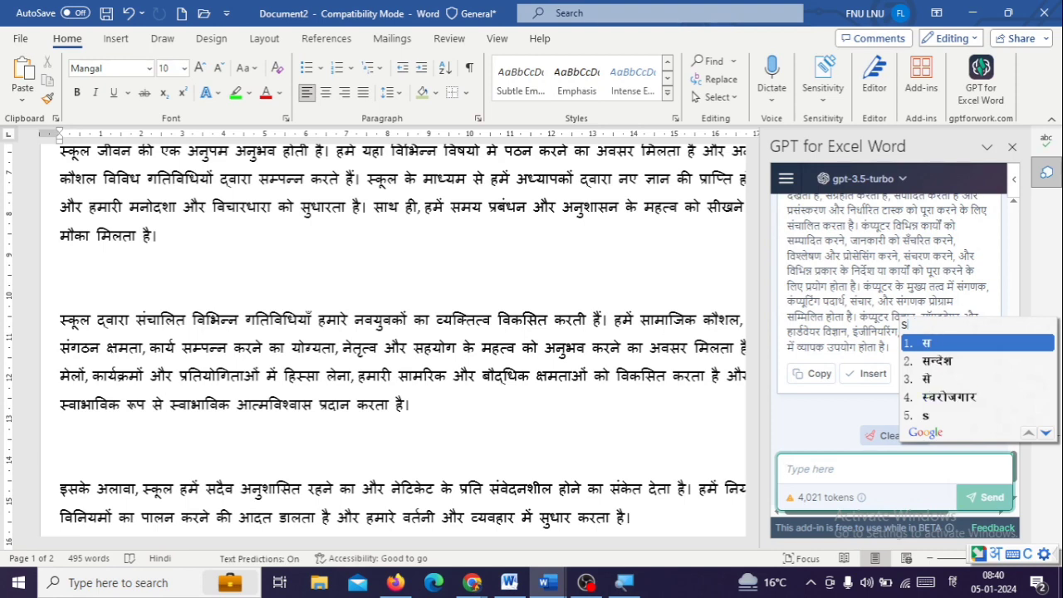
text(mps)
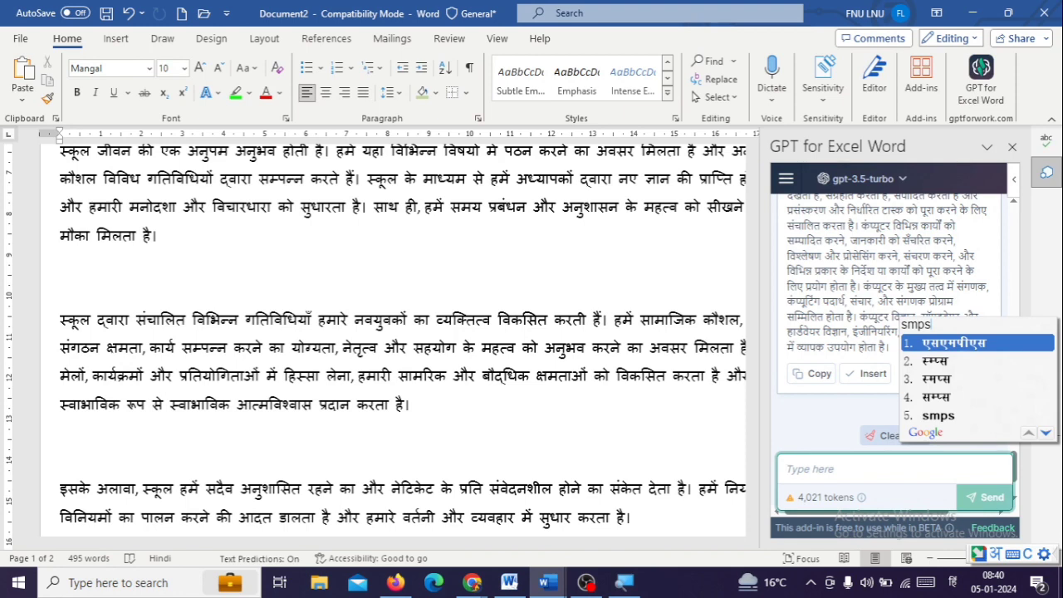
key(Down)
key(Down)
key(Down)
key(Down)
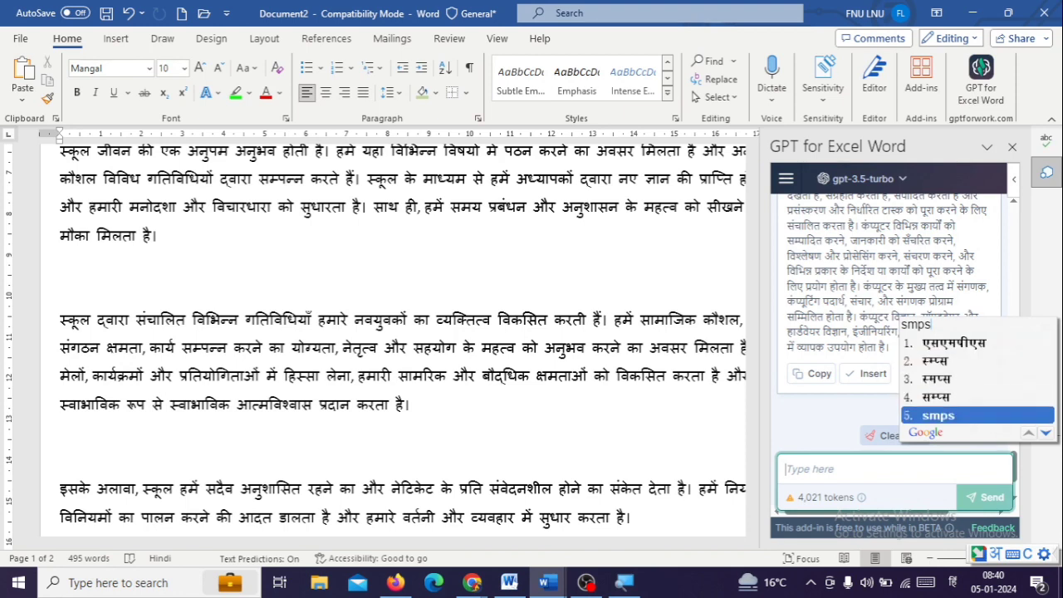
key(Return)
text(kya)
key(Return)
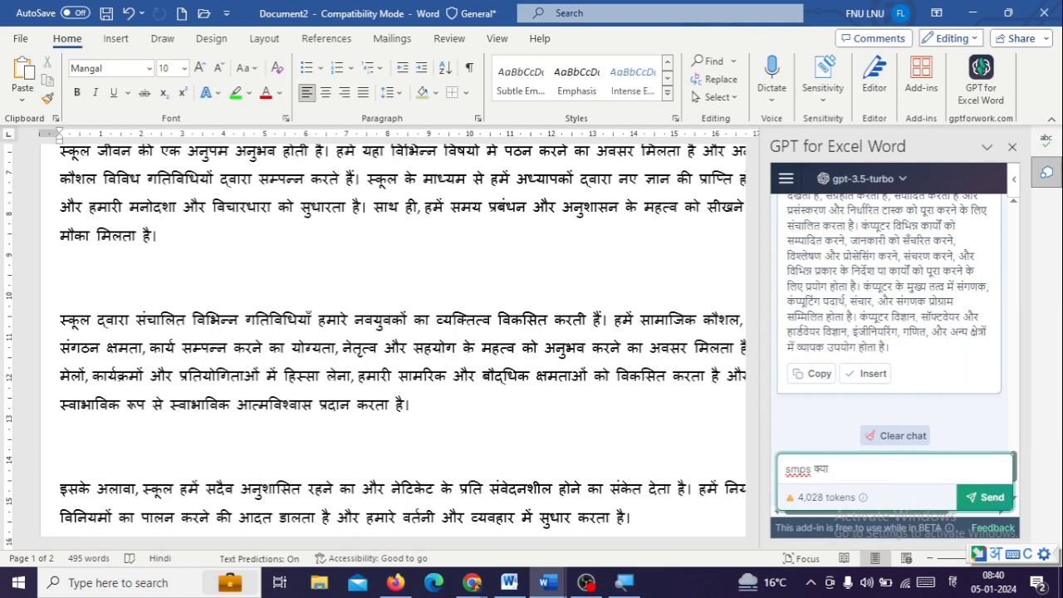
text(hota)
key(Return)
text(hai)
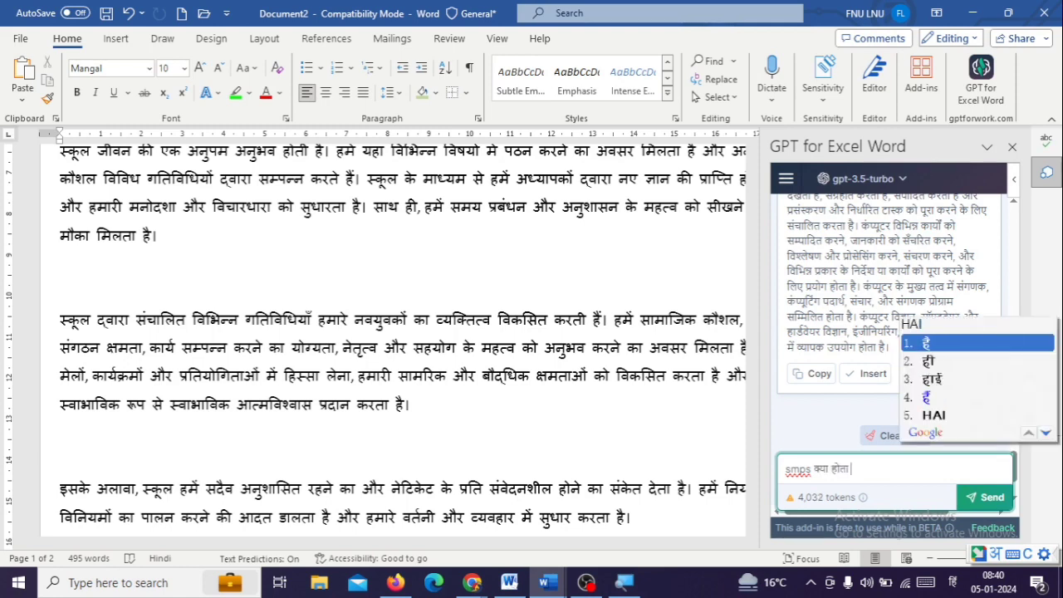
key(Return)
click(989, 500)
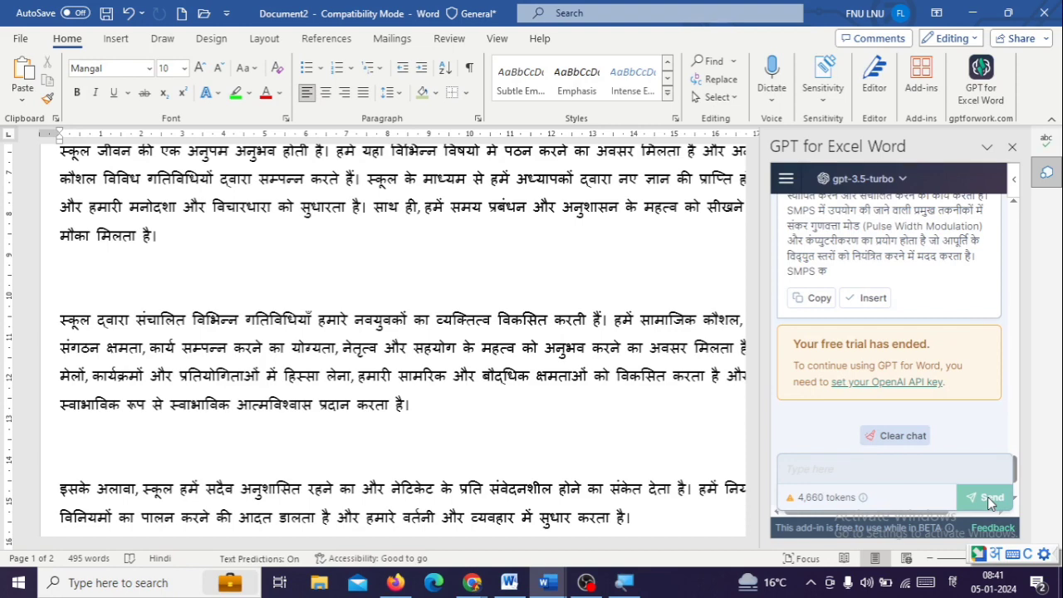
Insert the add-in's generated SMPS answer into the document
click(874, 304)
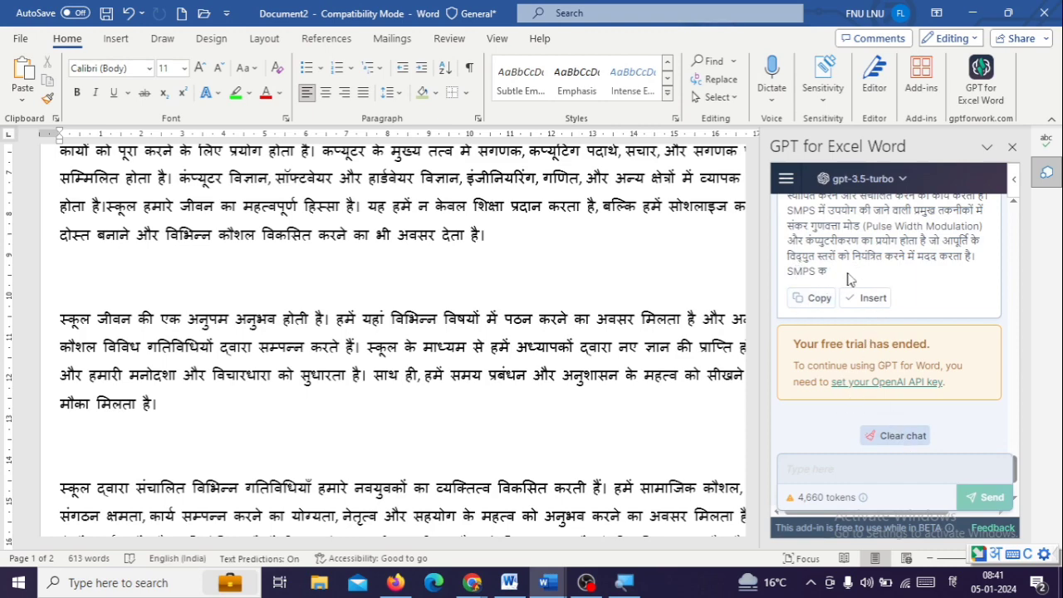
scroll(277, 427, down, 10)
scroll(358, 396, down, 5)
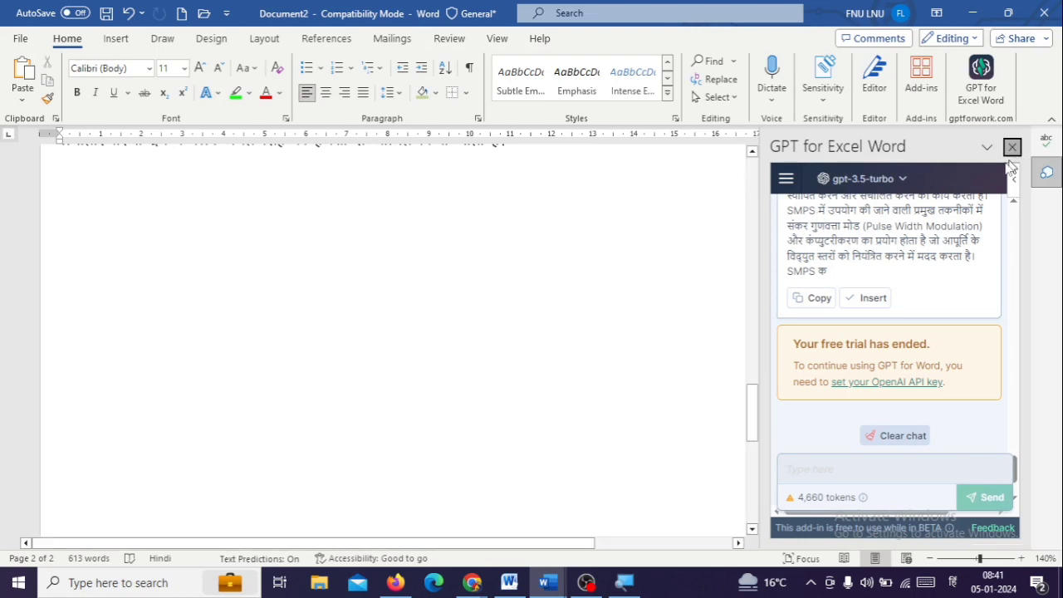
Close the GPT for Excel Word and Editor panes and look through all the inserted text in the document
click(1012, 147)
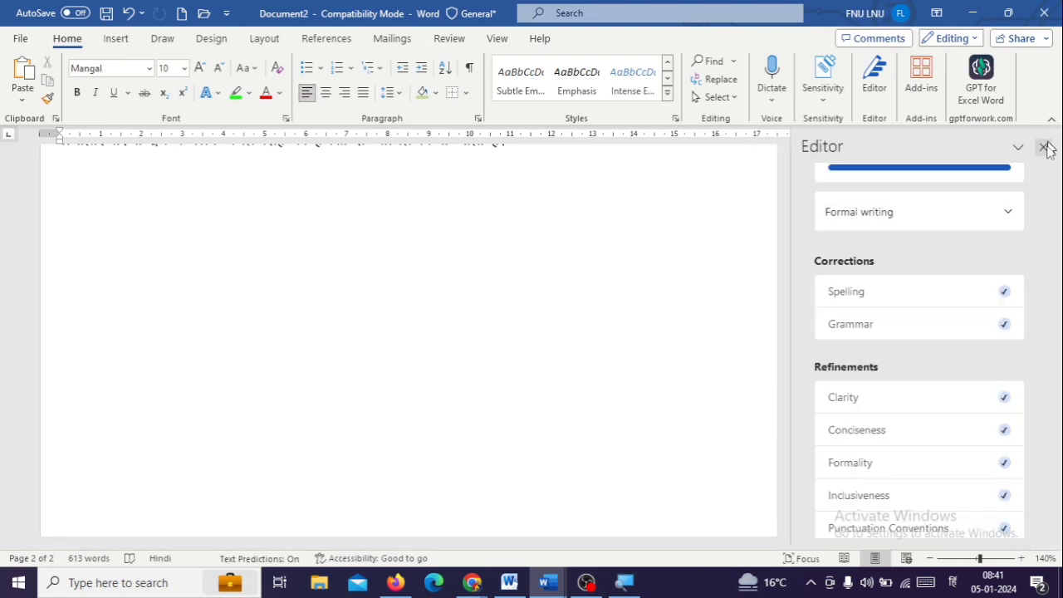
click(1045, 147)
scroll(591, 384, up, 8)
scroll(656, 368, down, 5)
scroll(531, 340, down, 5)
scroll(532, 340, up, 6)
scroll(695, 358, up, 15)
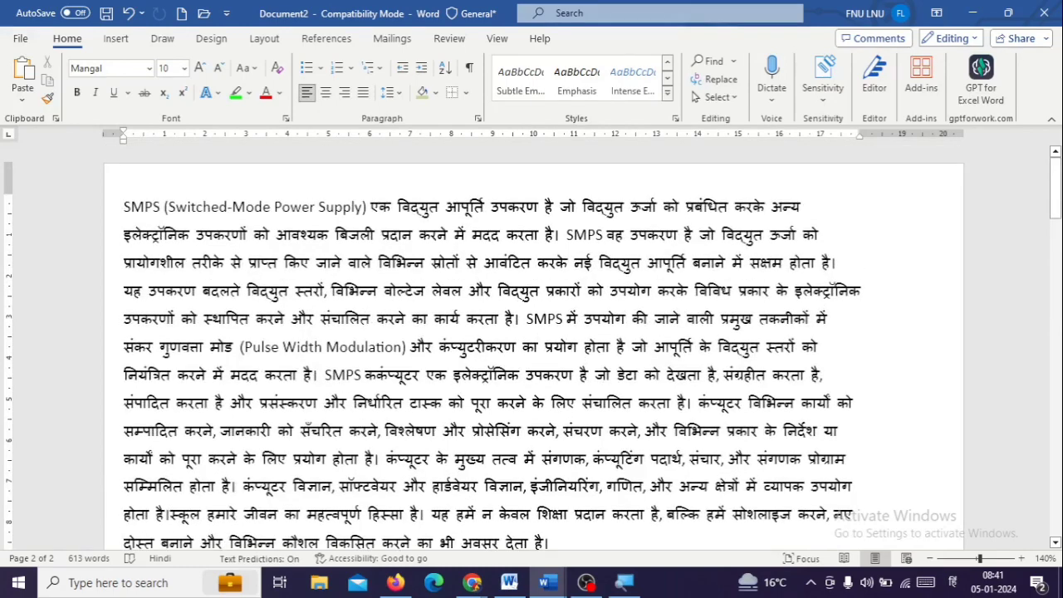
scroll(556, 414, down, 1)
scroll(532, 341, down, 3)
scroll(532, 341, up, 4)
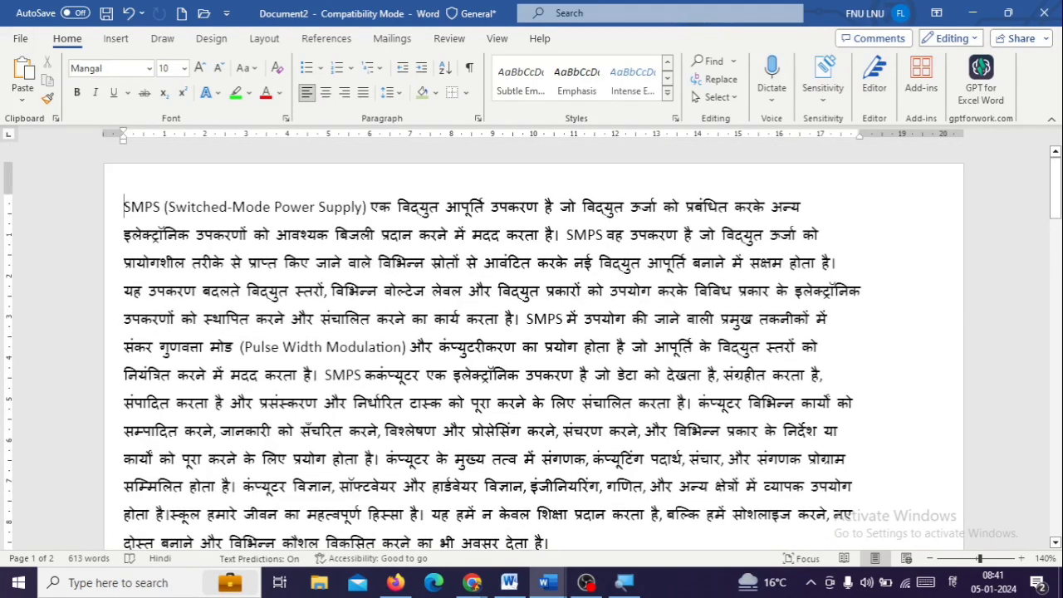